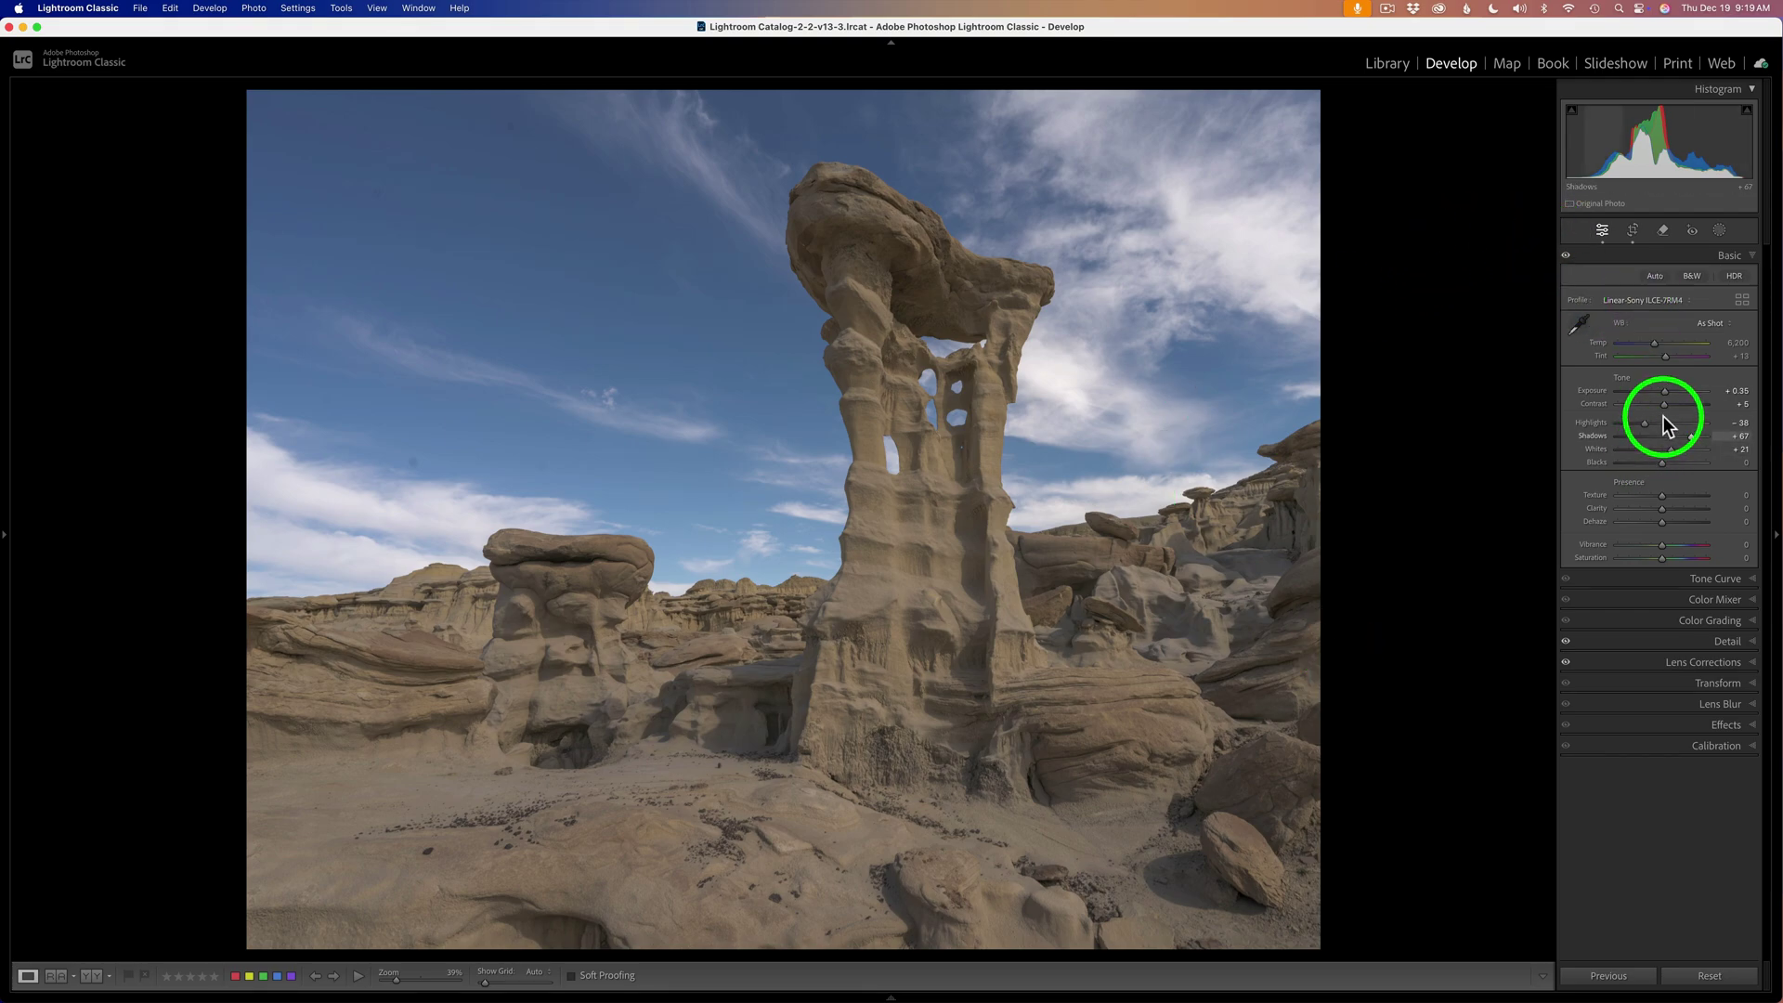
Review the Detail, Lens Corrections and crop settings already applied to the photo.
click(1690, 637)
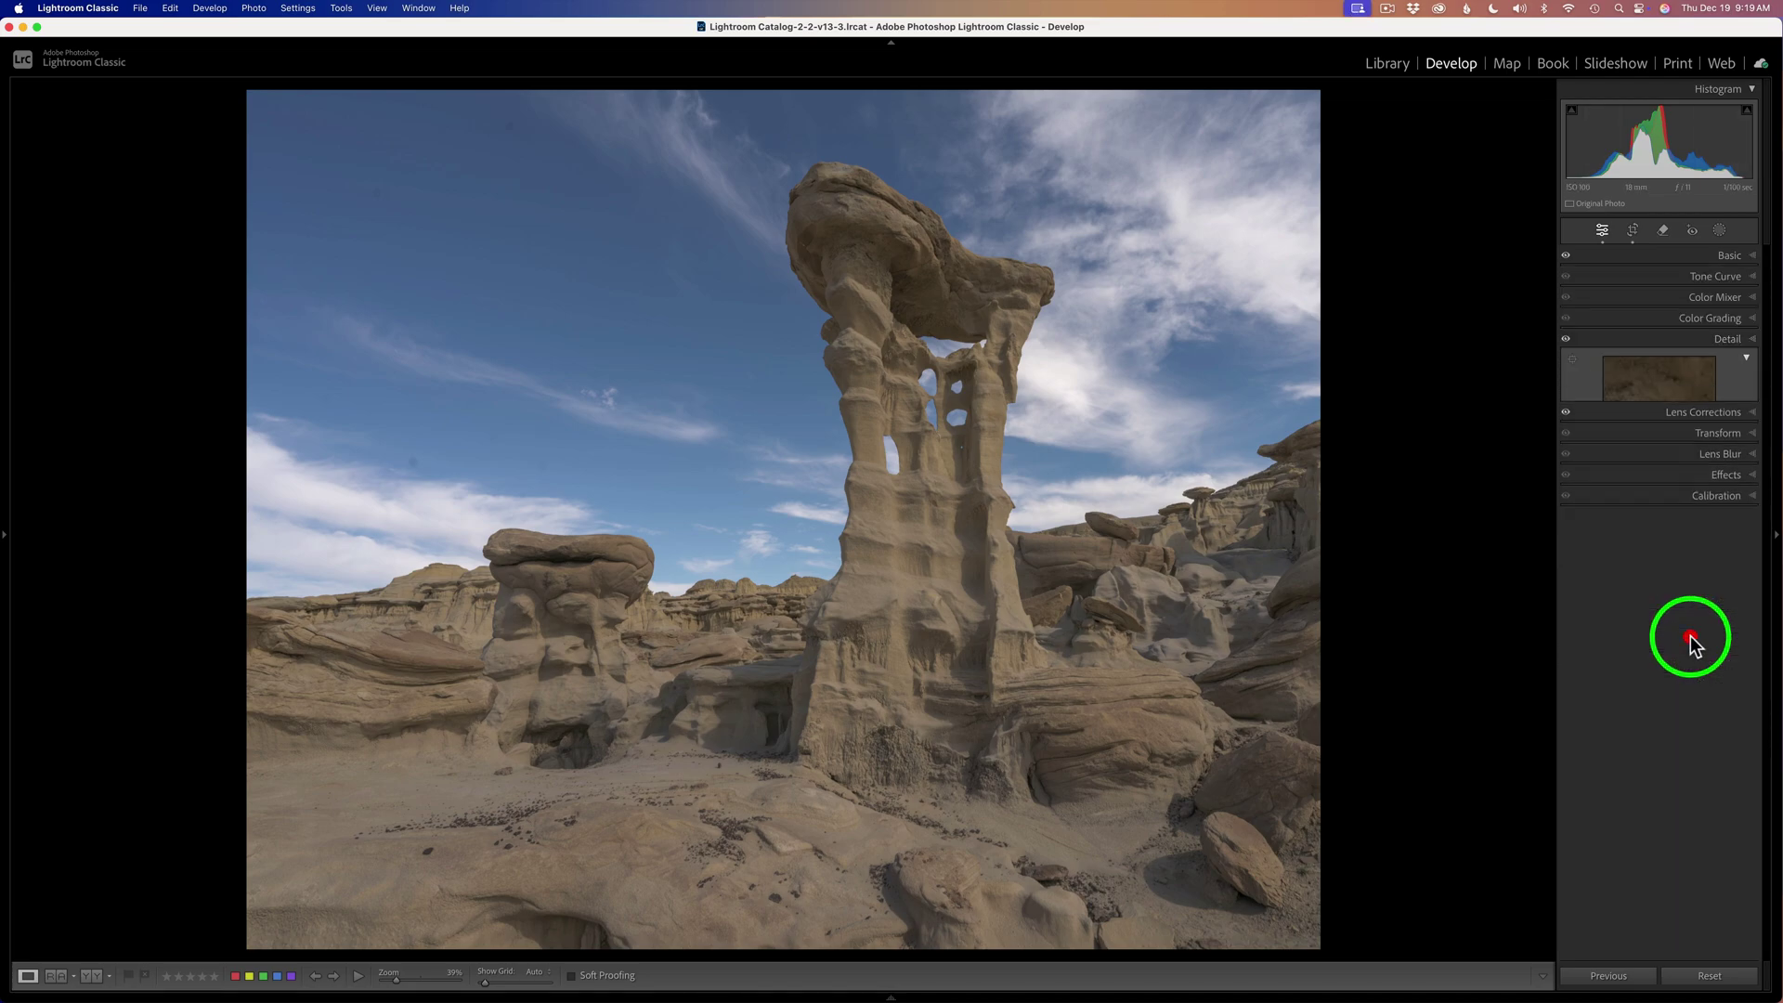
click(1670, 342)
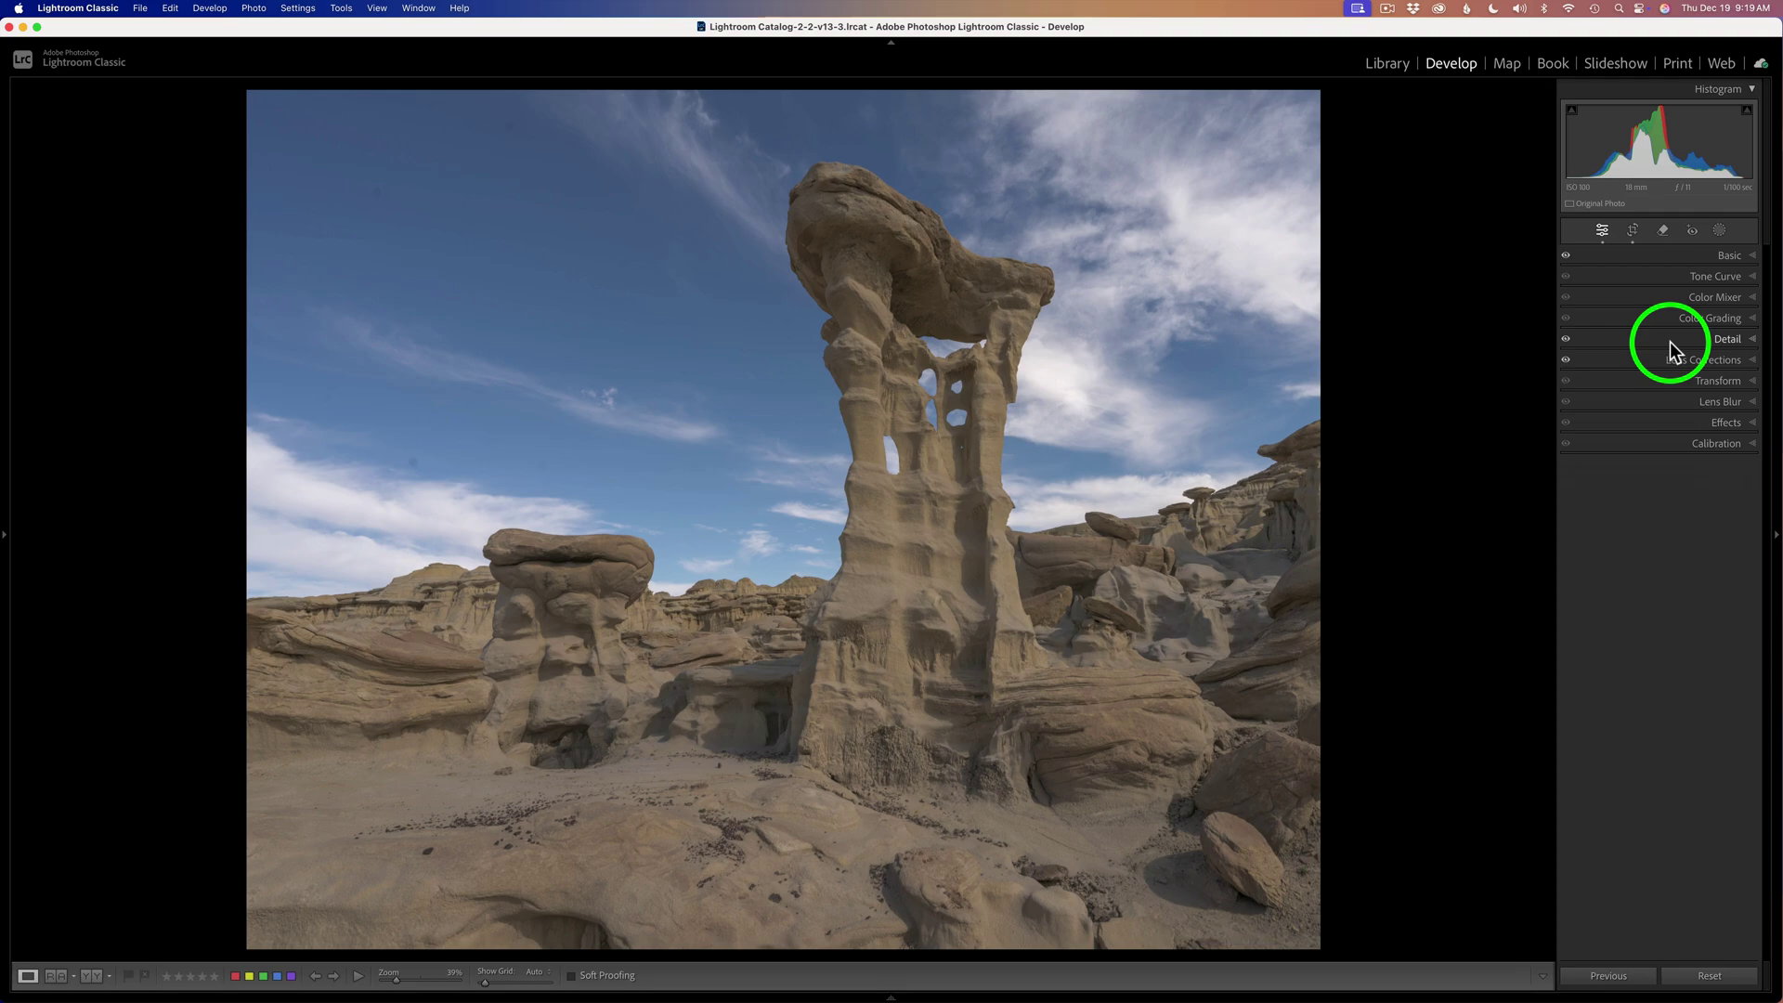
click(1677, 359)
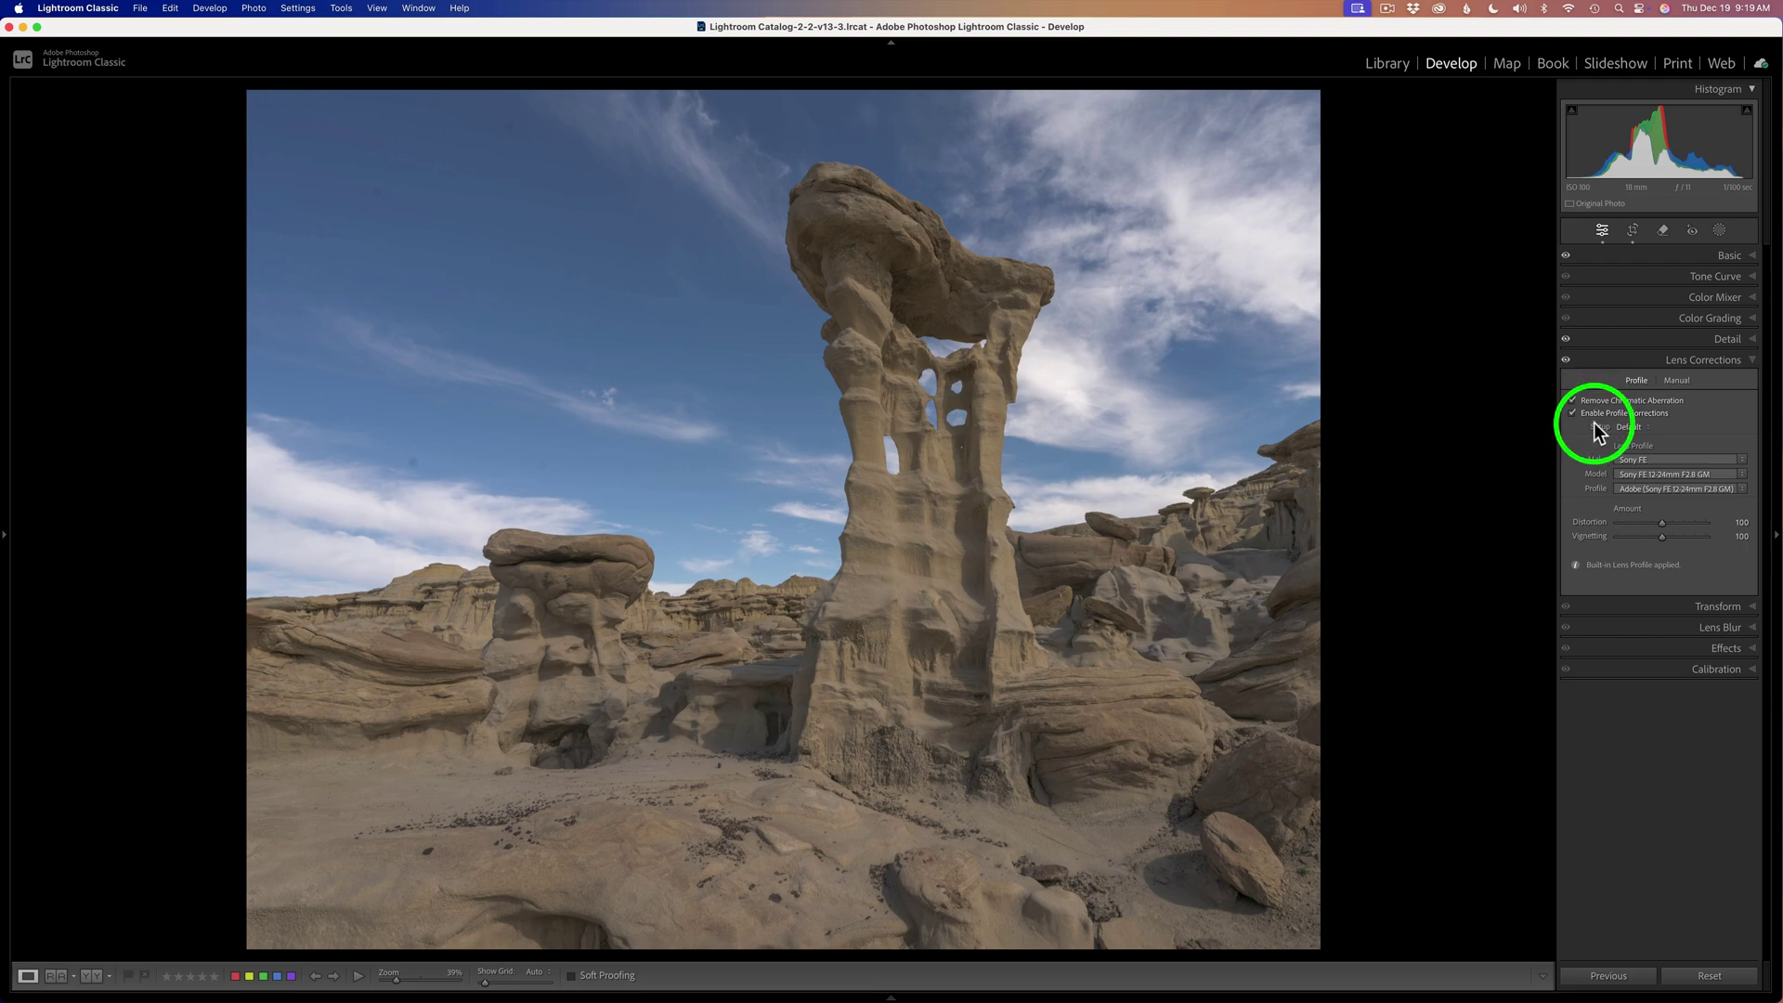
click(1616, 362)
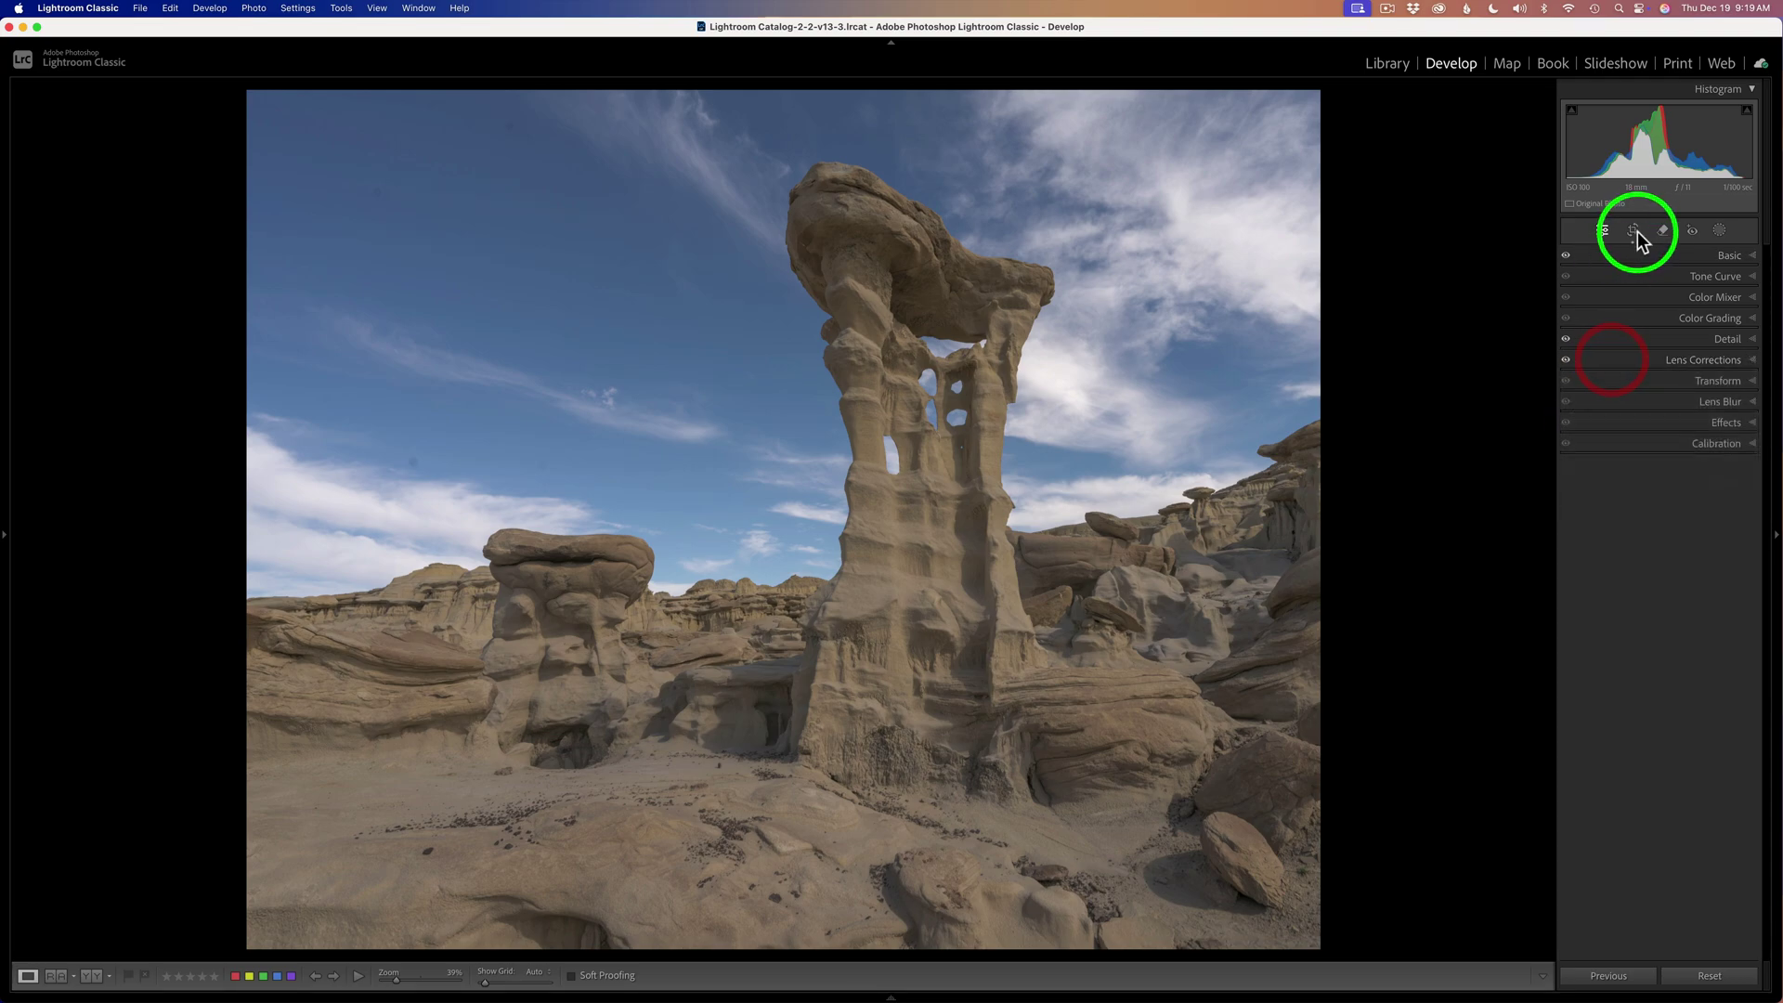
click(1634, 232)
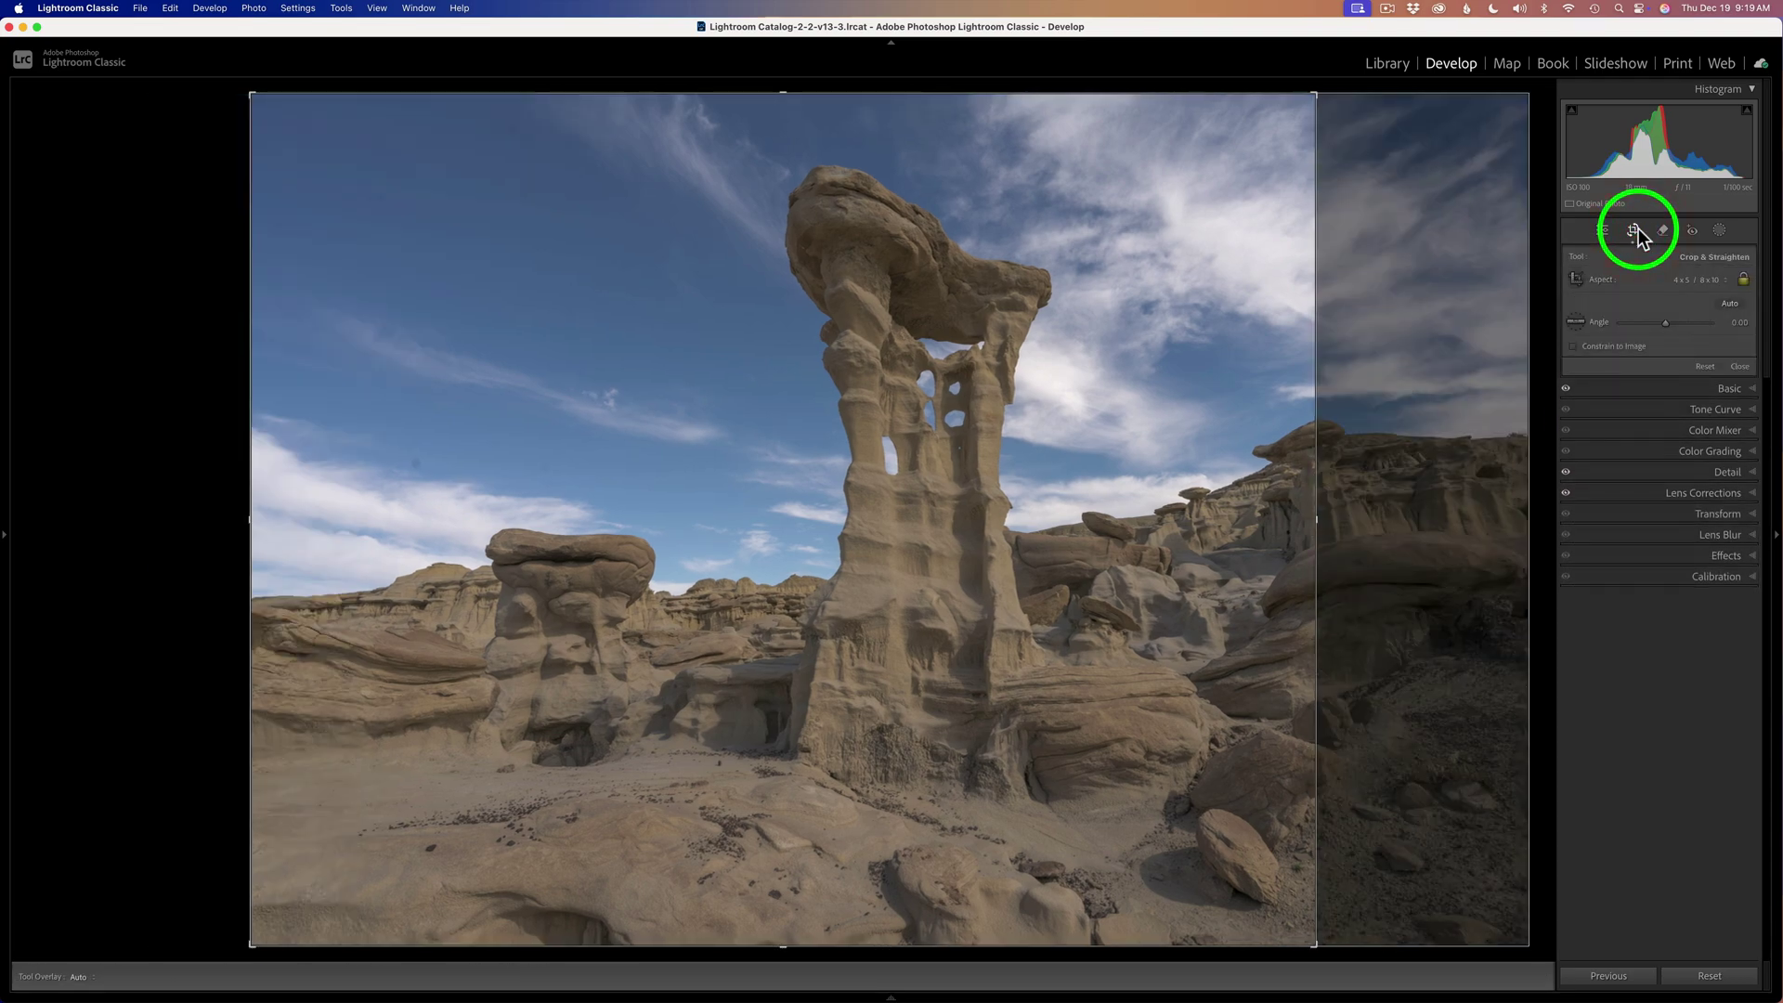
click(1603, 230)
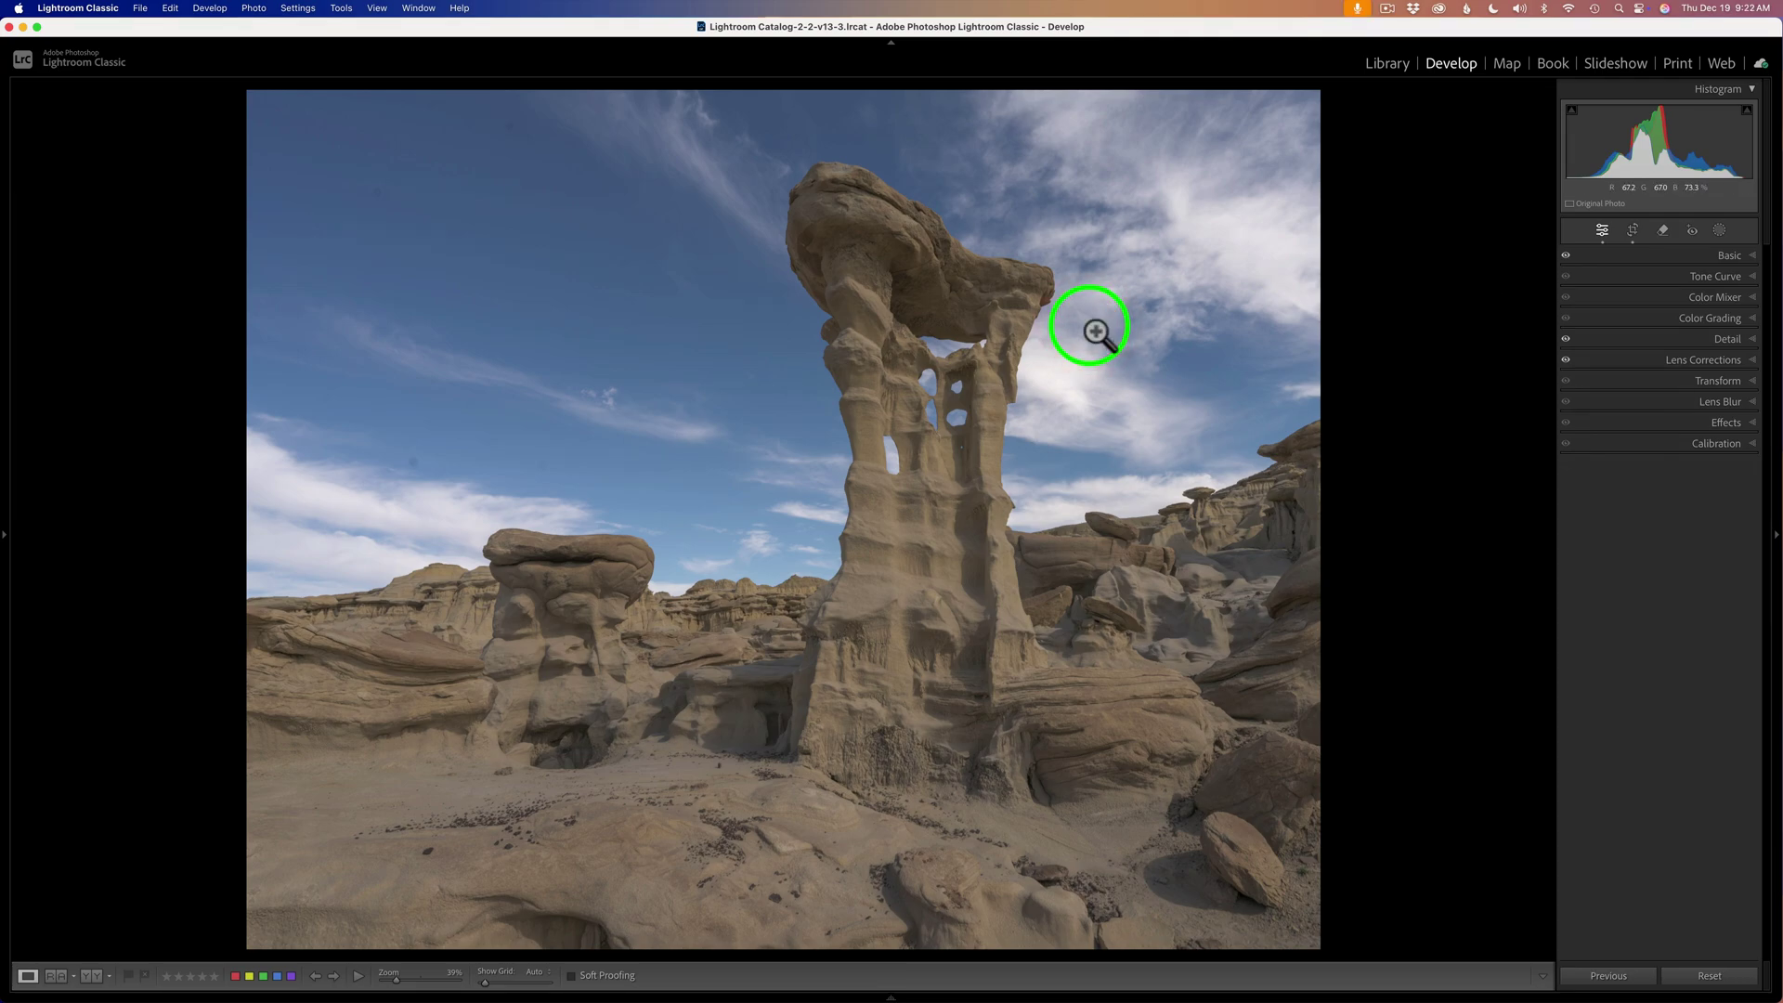
Send the rock formation photo to Adobe Photoshop 2025 for editing.
right_click(1092, 327)
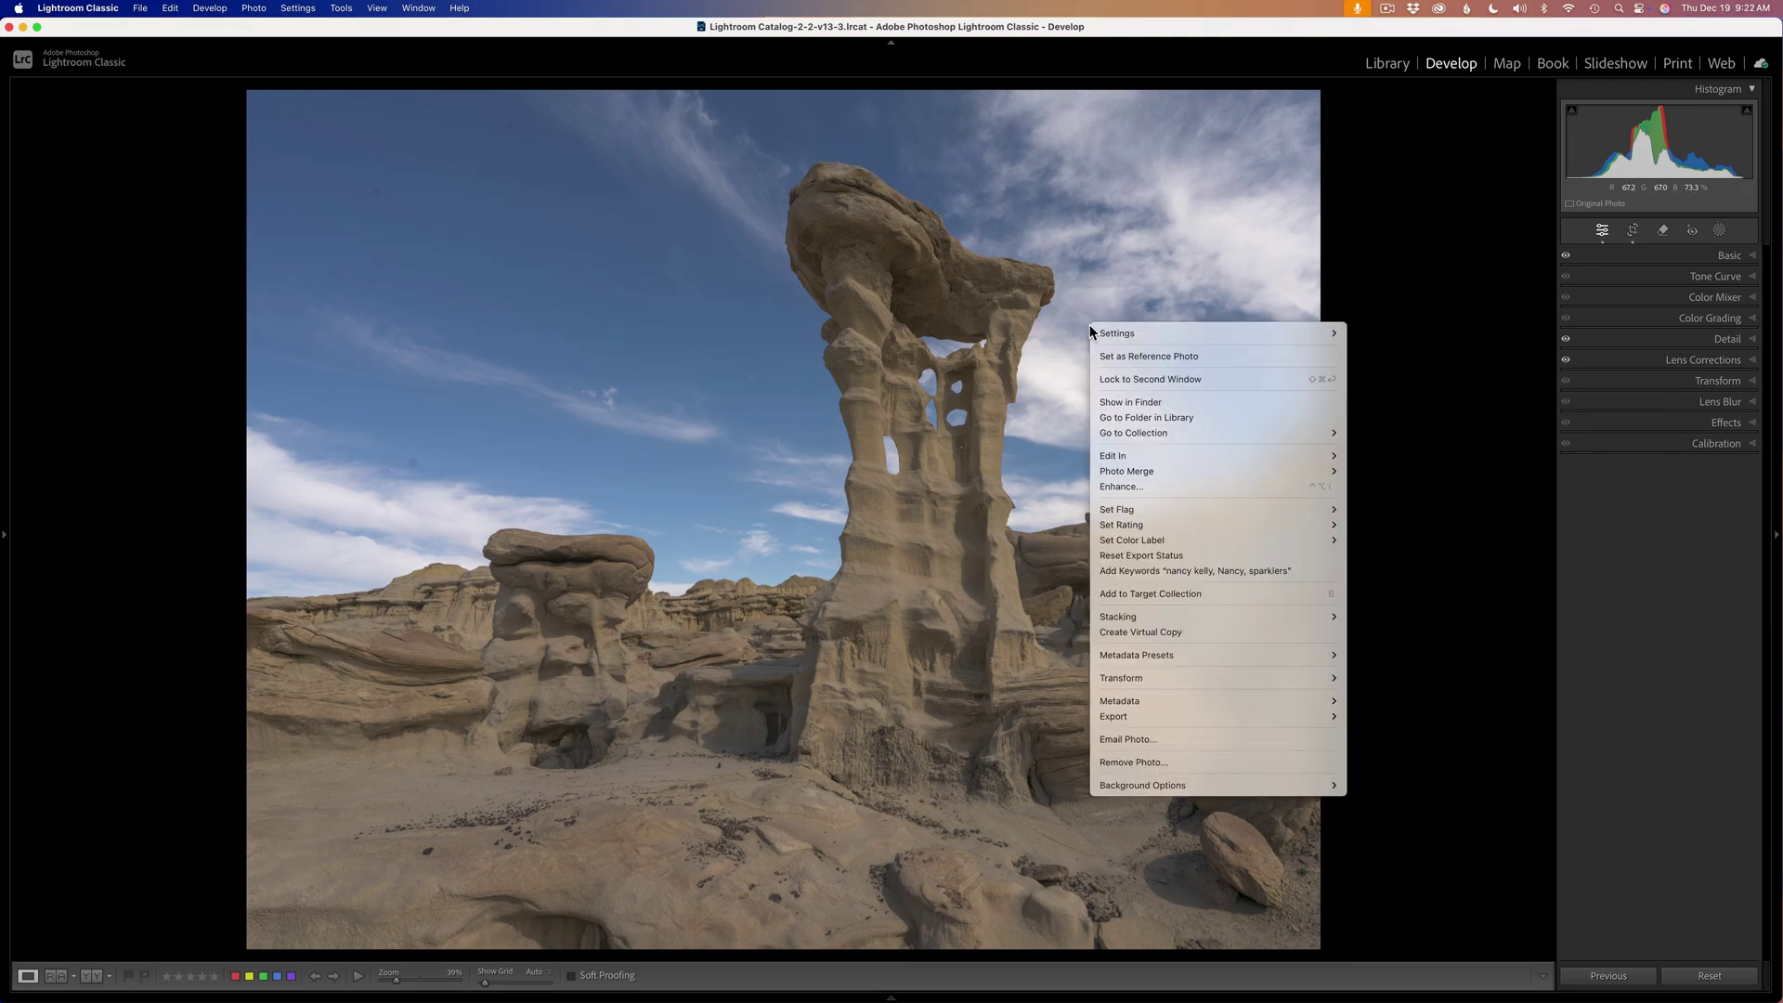
mouse_move(1131, 464)
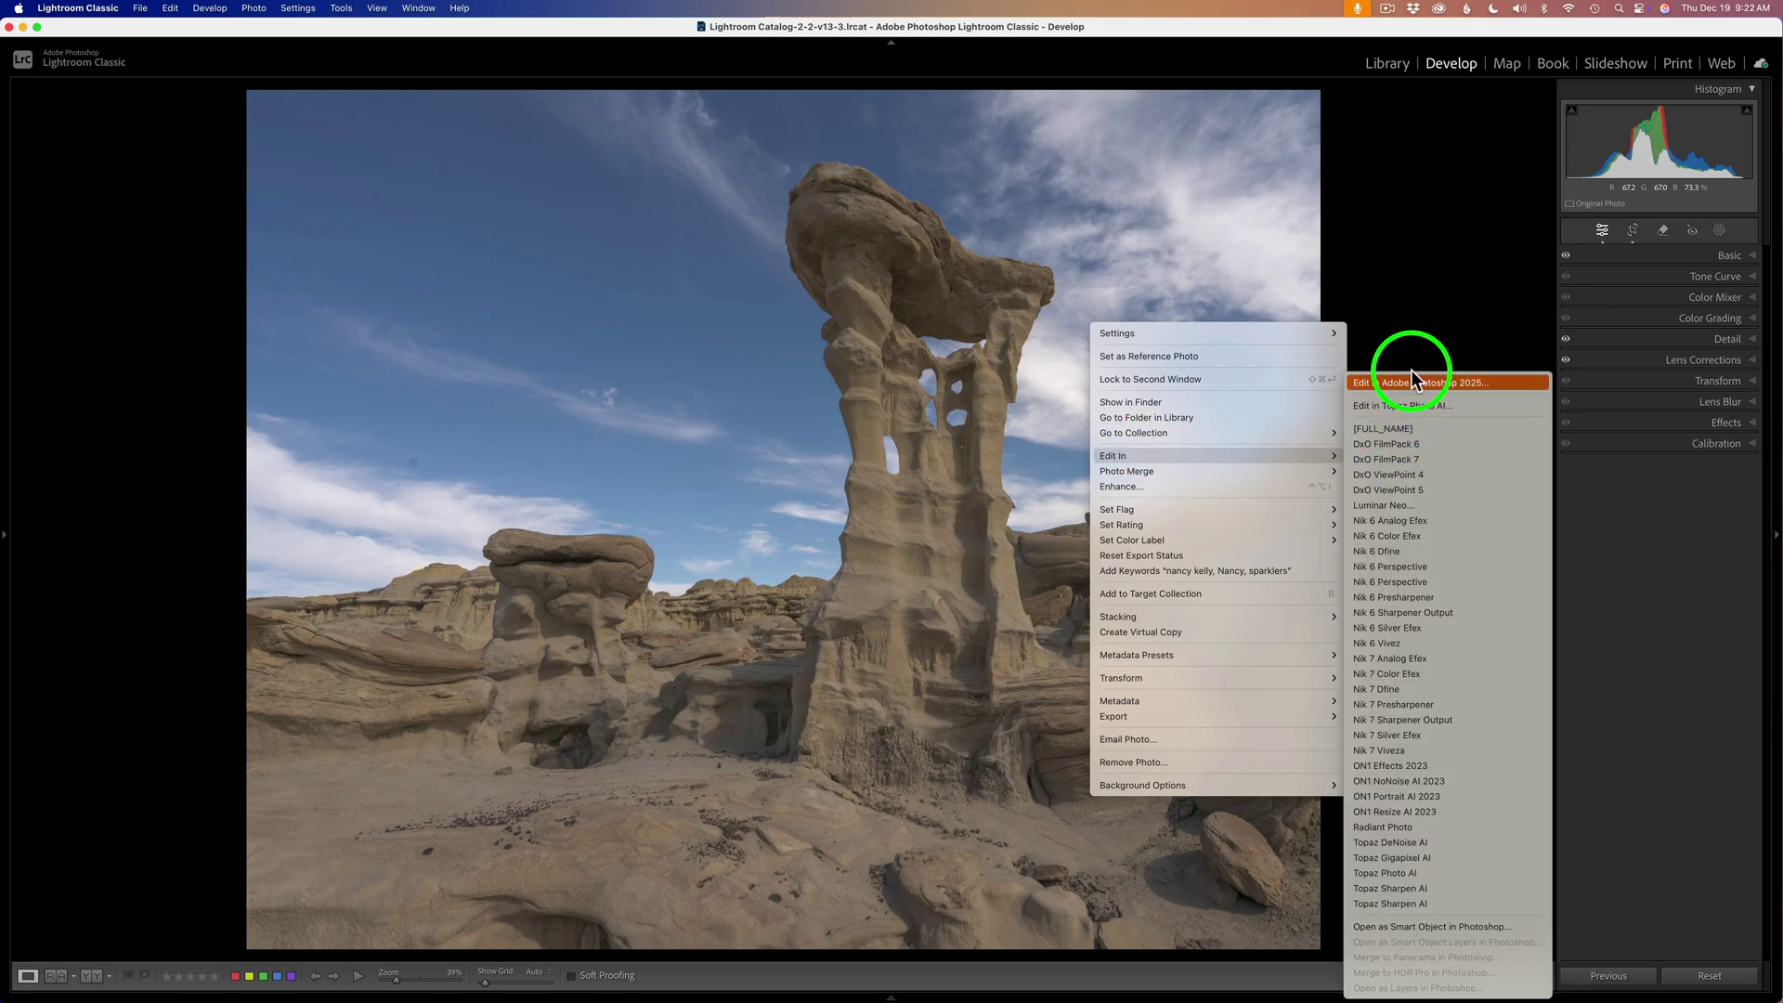
click(1402, 269)
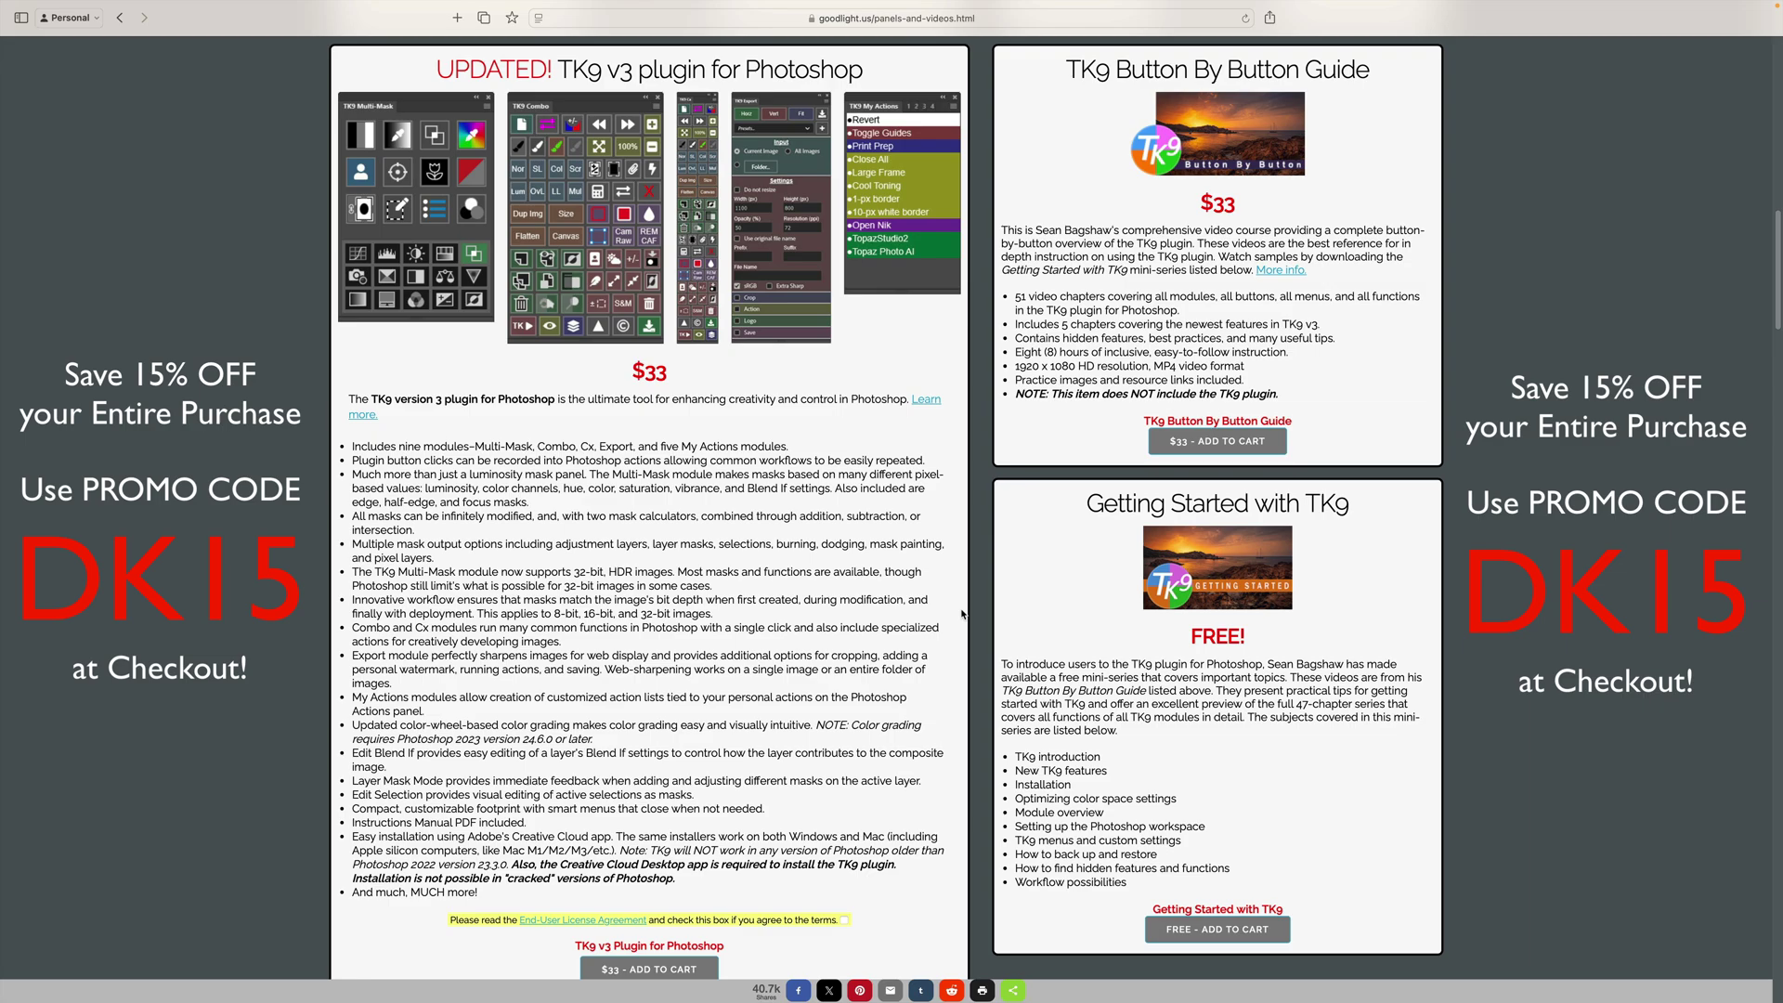
Browse the TK9 plugin, Luminosity Masks, Magic Mixer and complete workflow course listings on the goodlight.us page.
scroll(1558, 560, down, 15)
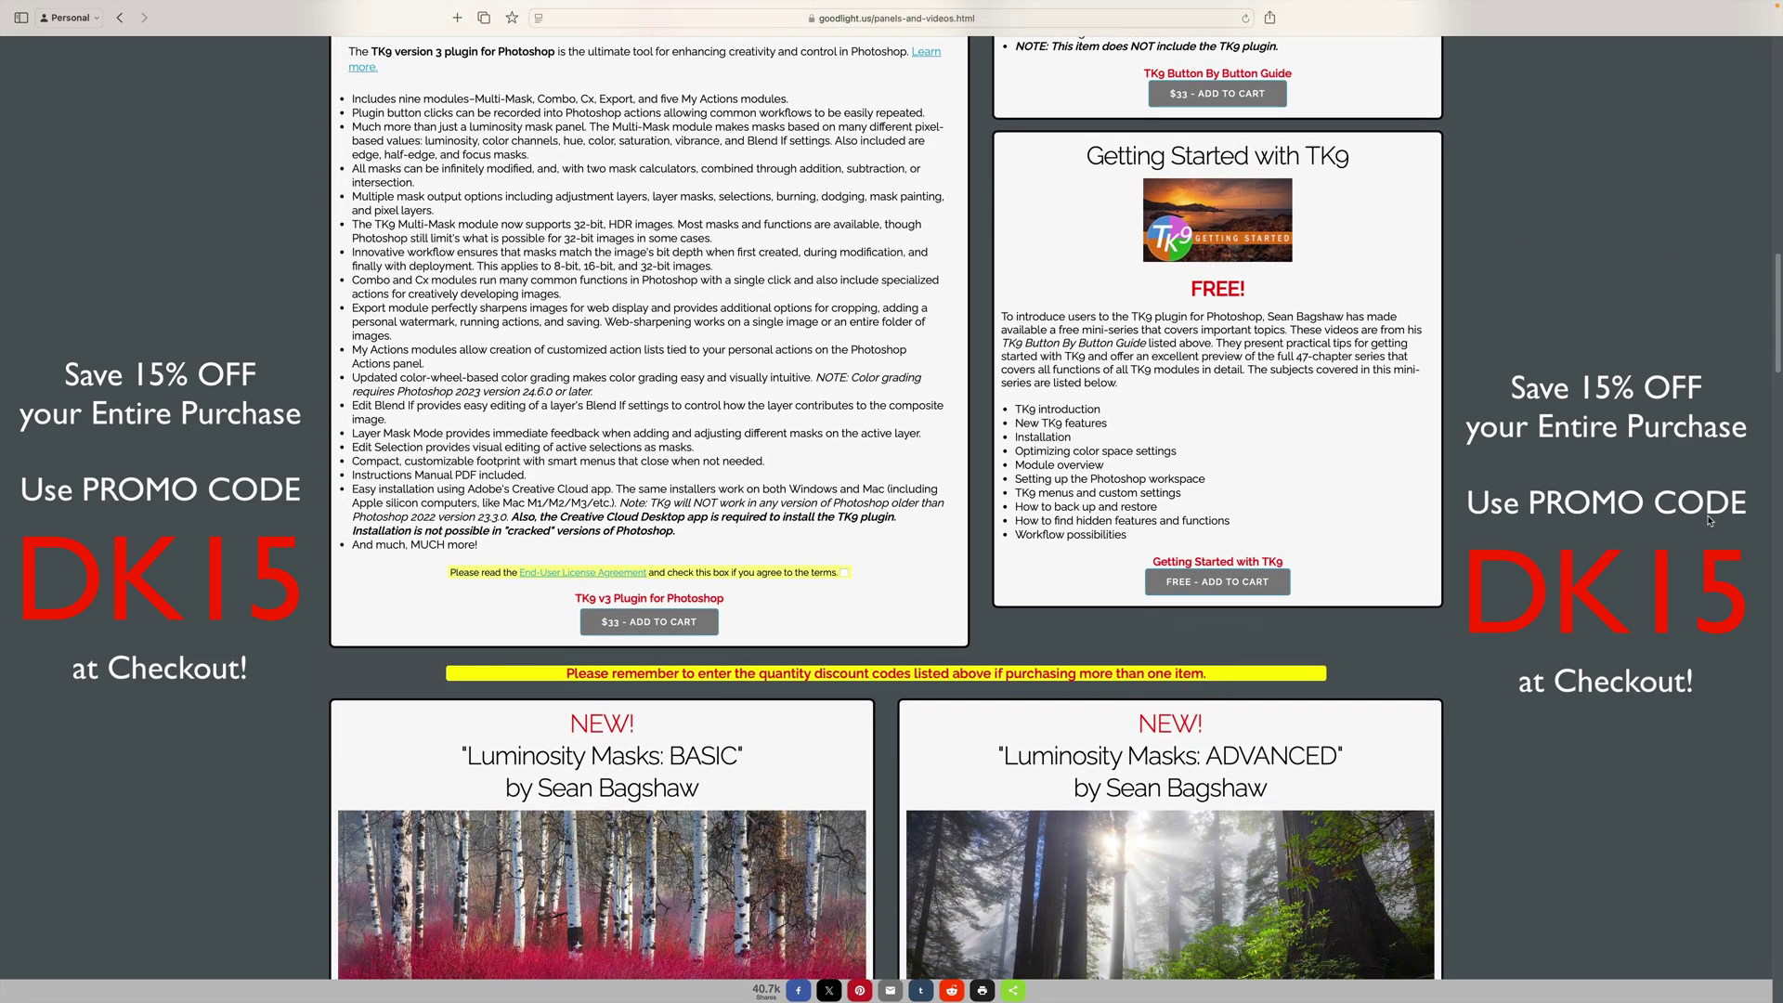
scroll(1709, 520, down, 2)
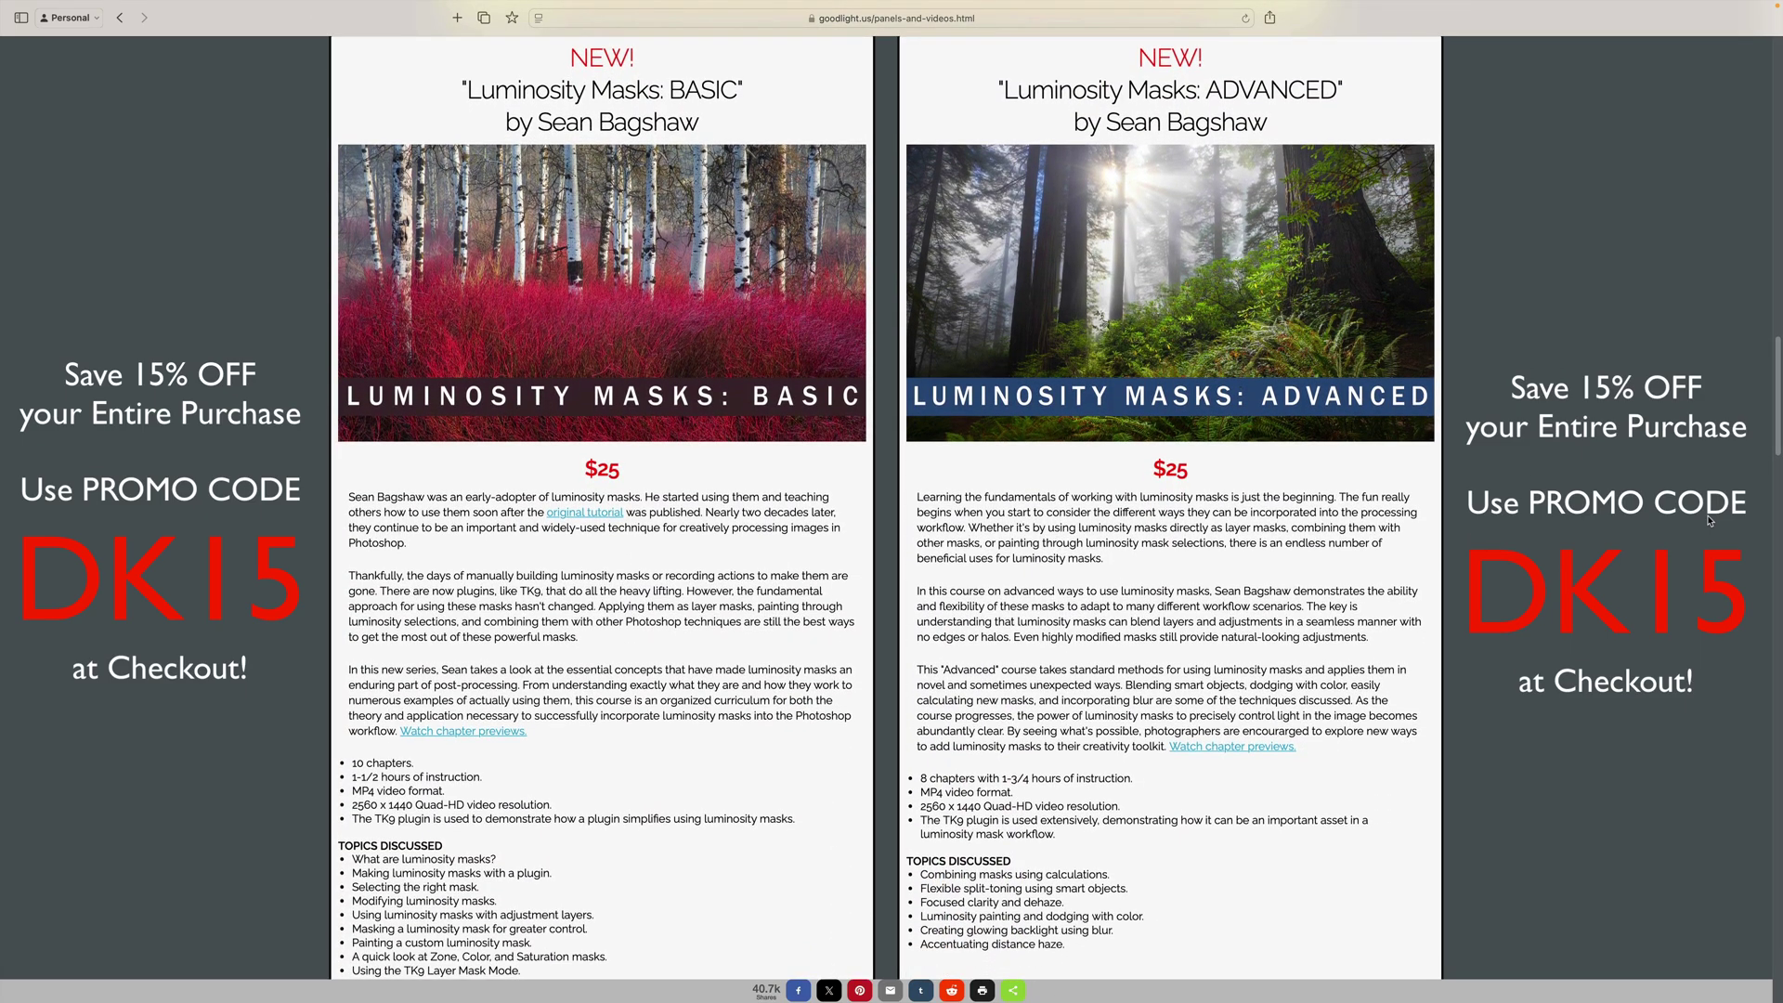
scroll(1709, 520, down, 10)
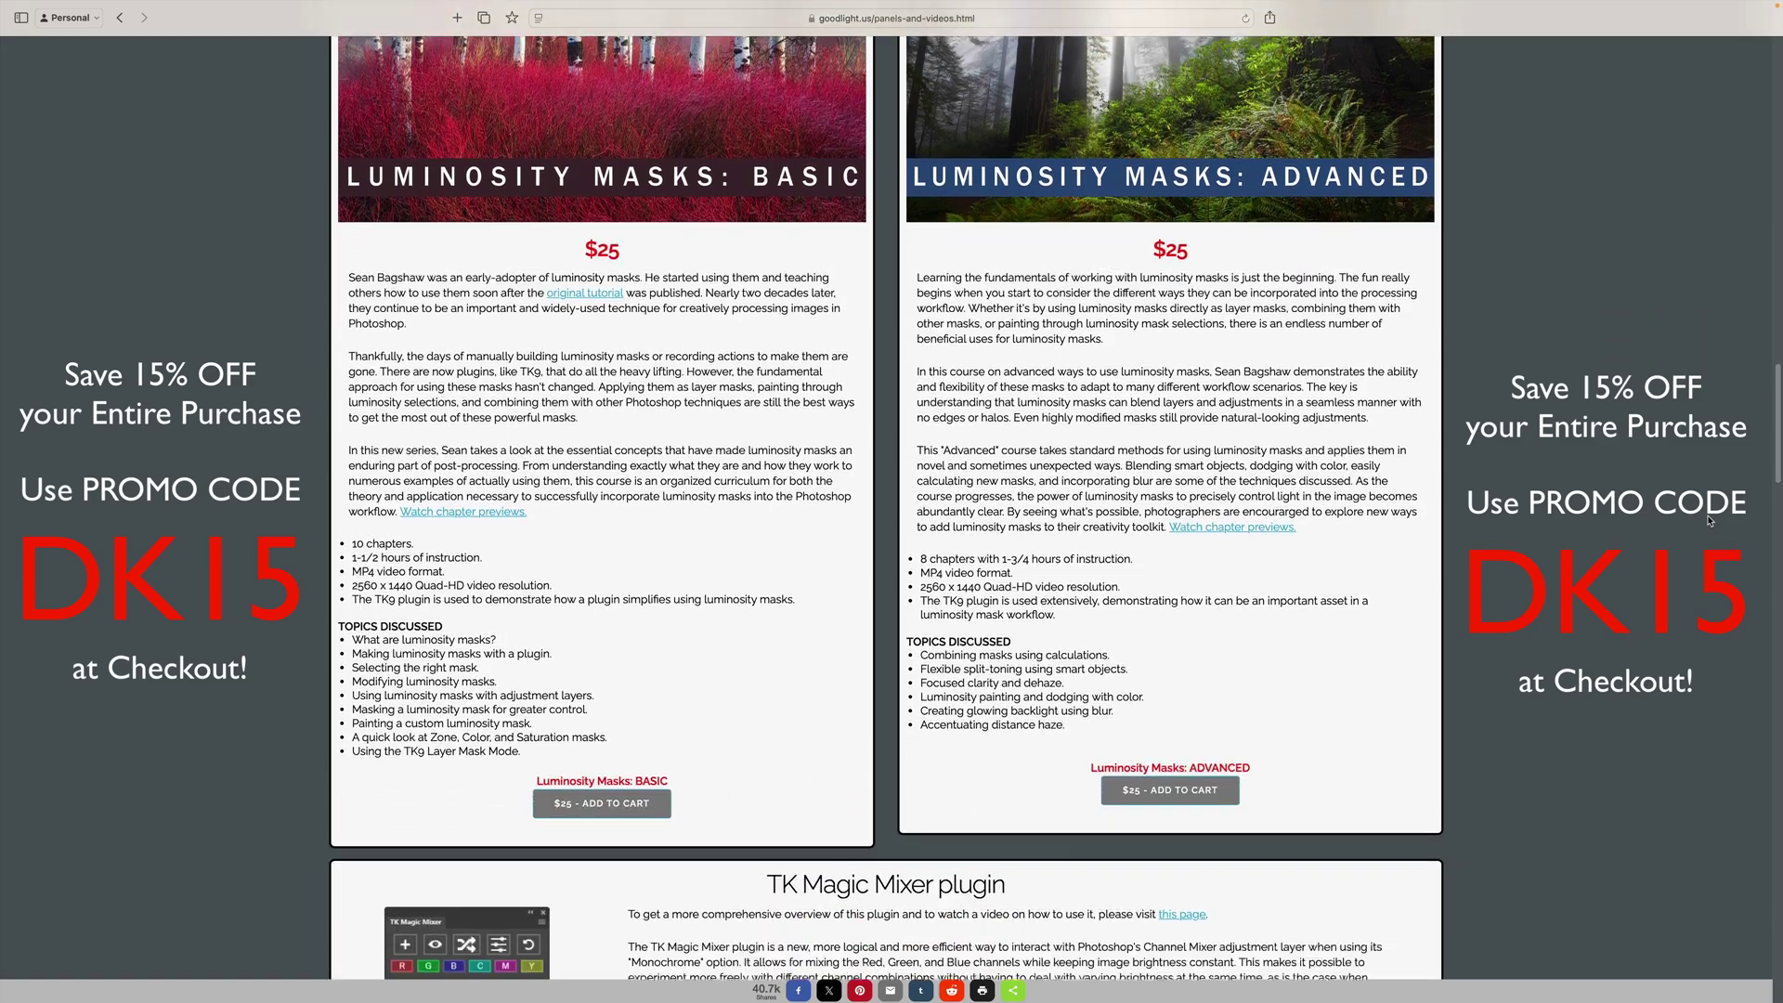
scroll(1709, 520, down, 6)
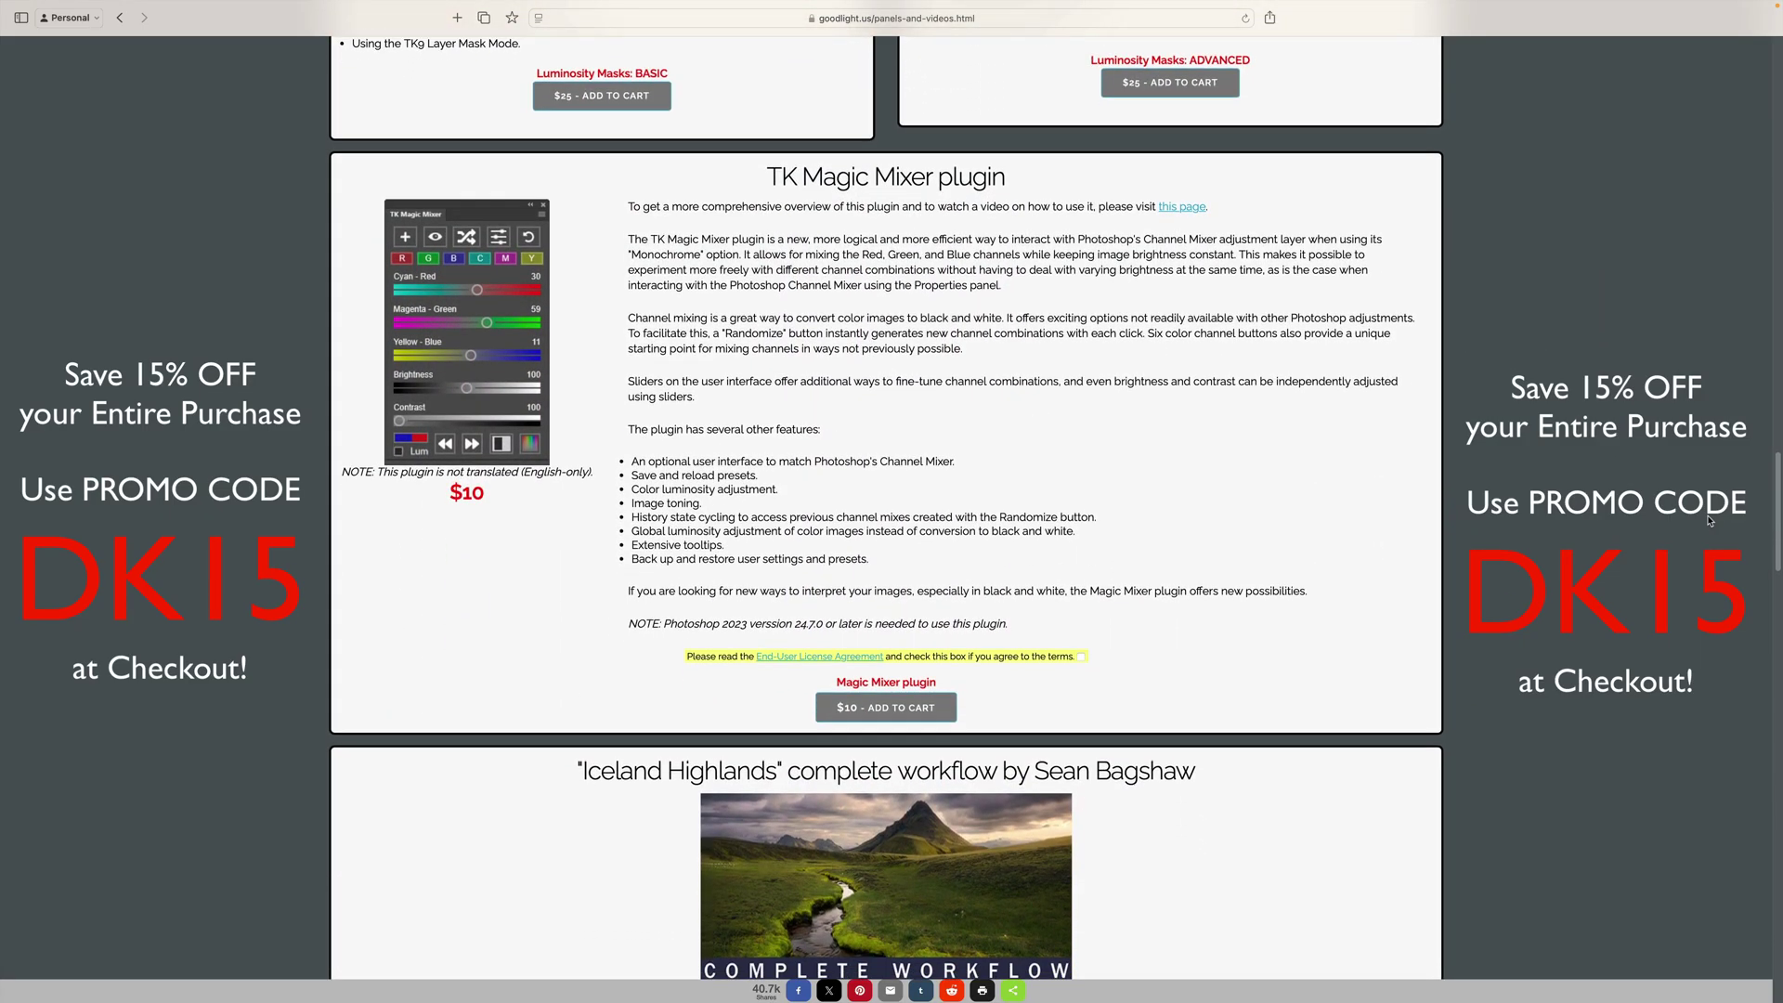
scroll(1709, 520, down, 1)
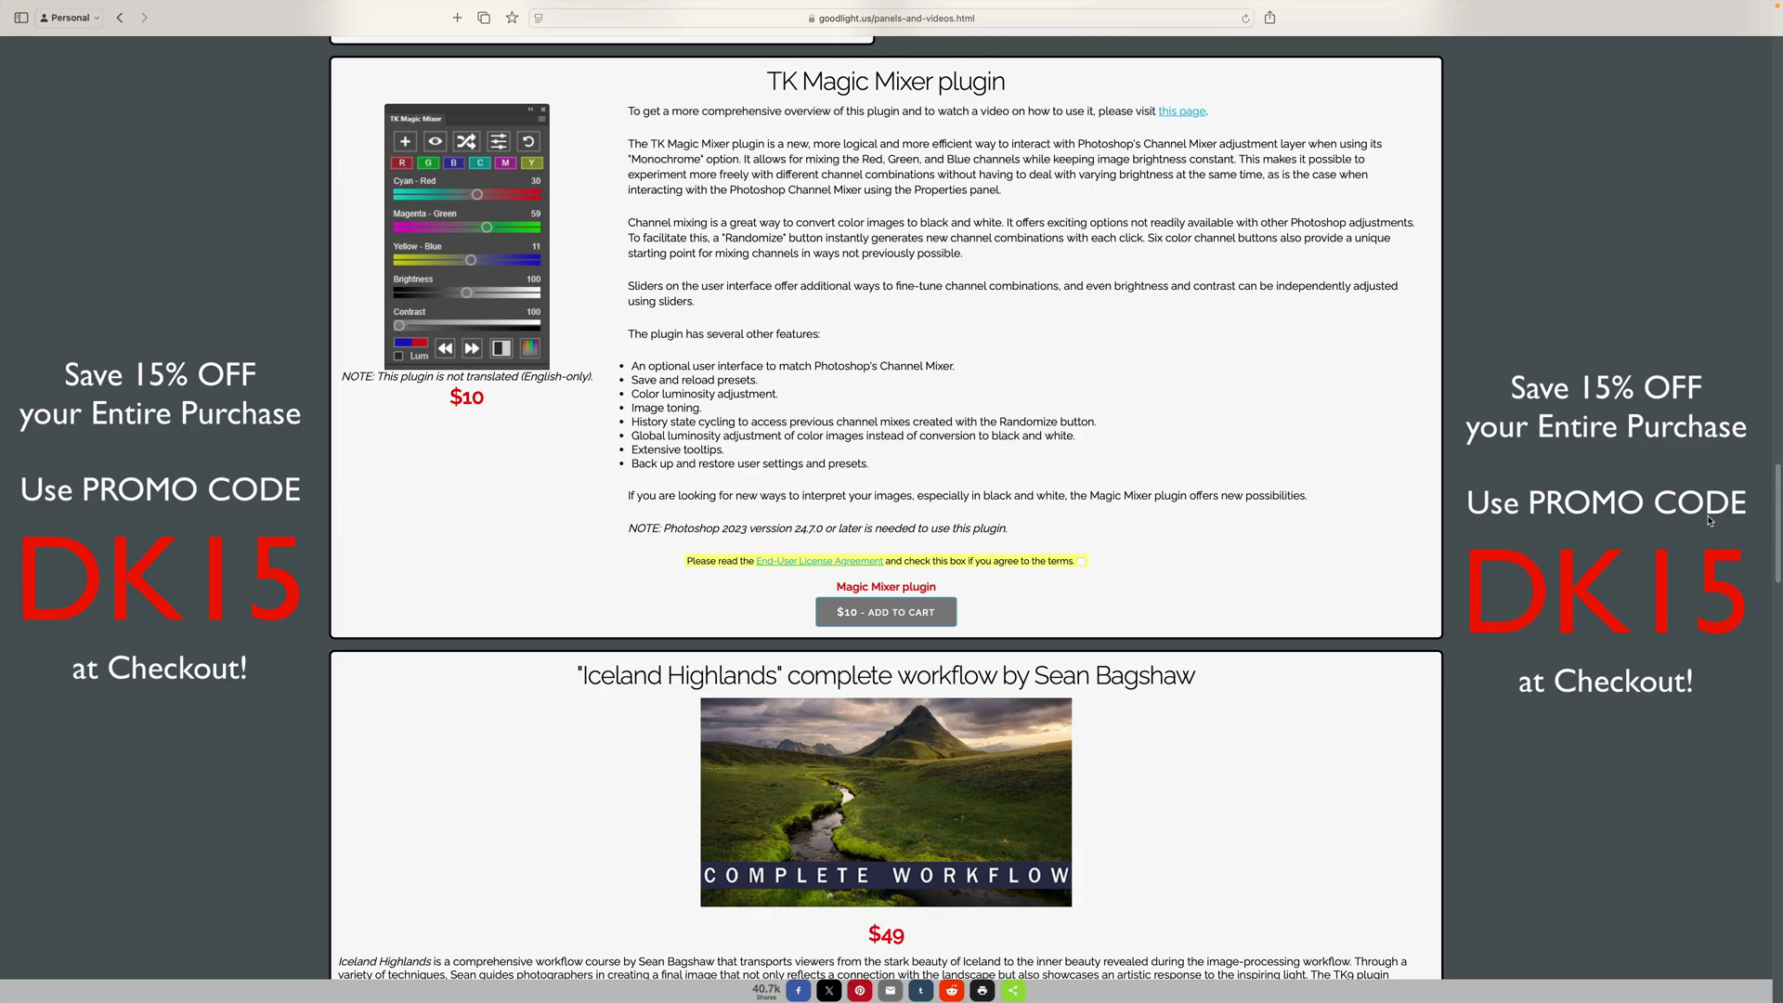
scroll(1709, 520, down, 7)
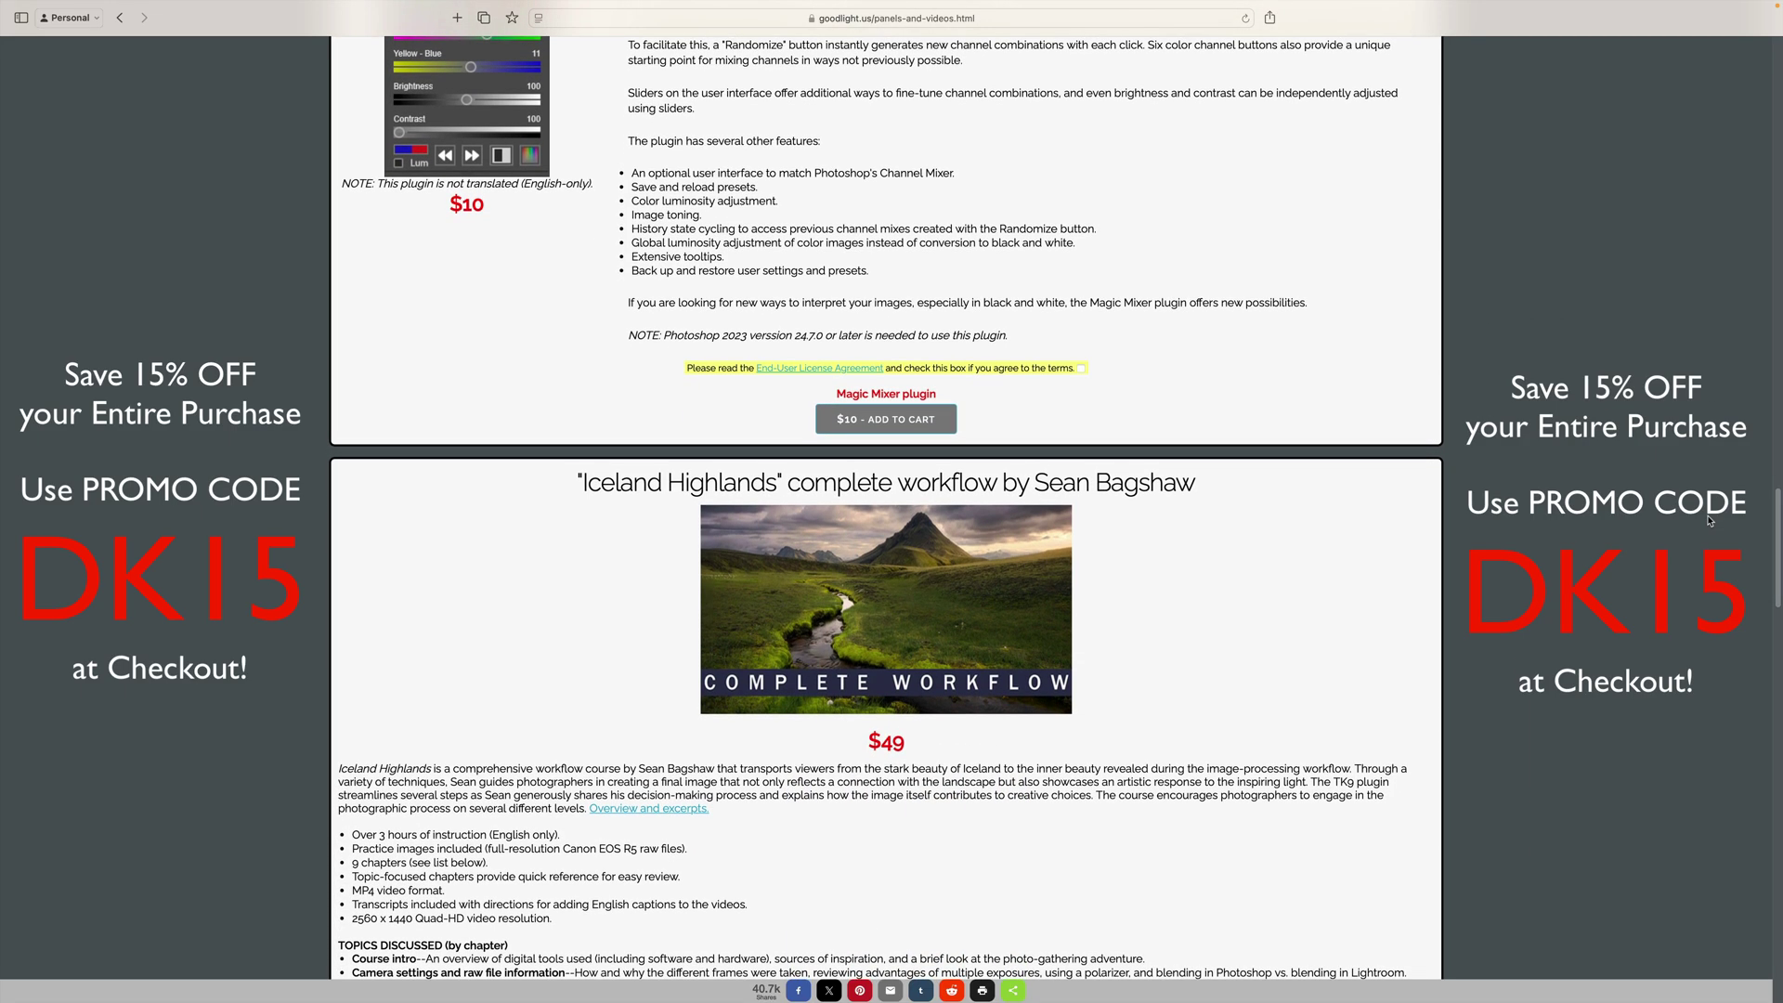
scroll(1709, 520, down, 20)
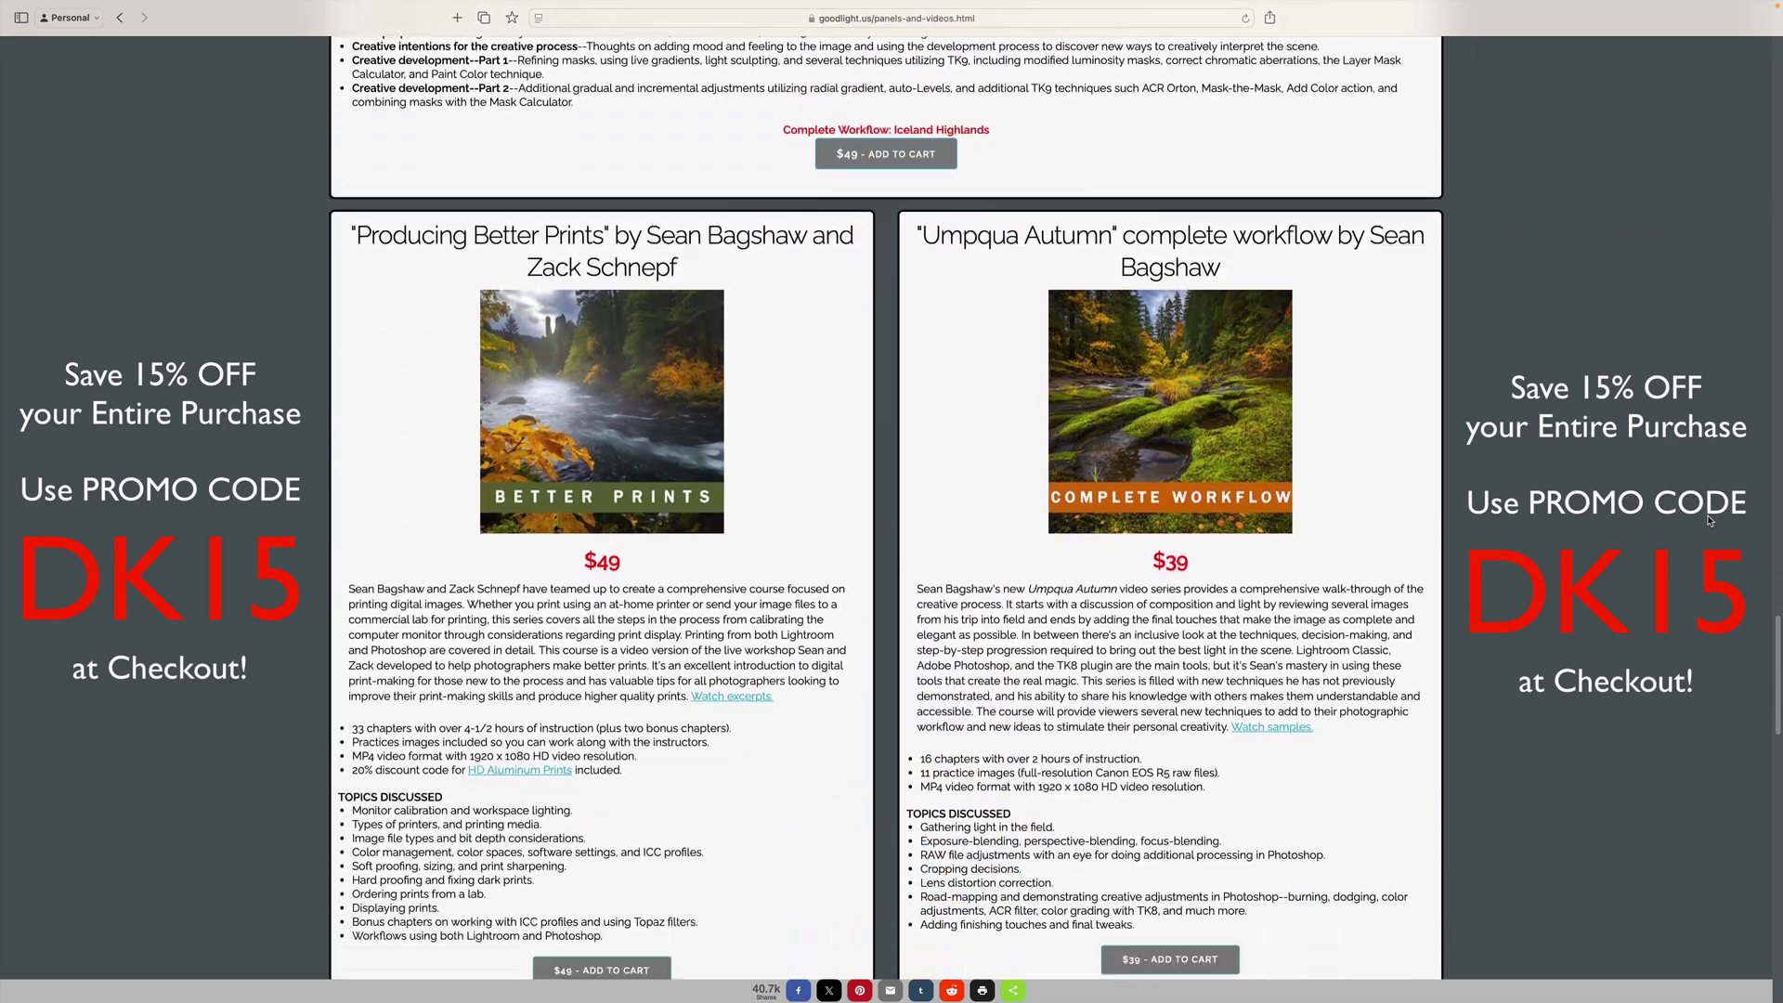
scroll(1709, 520, down, 9)
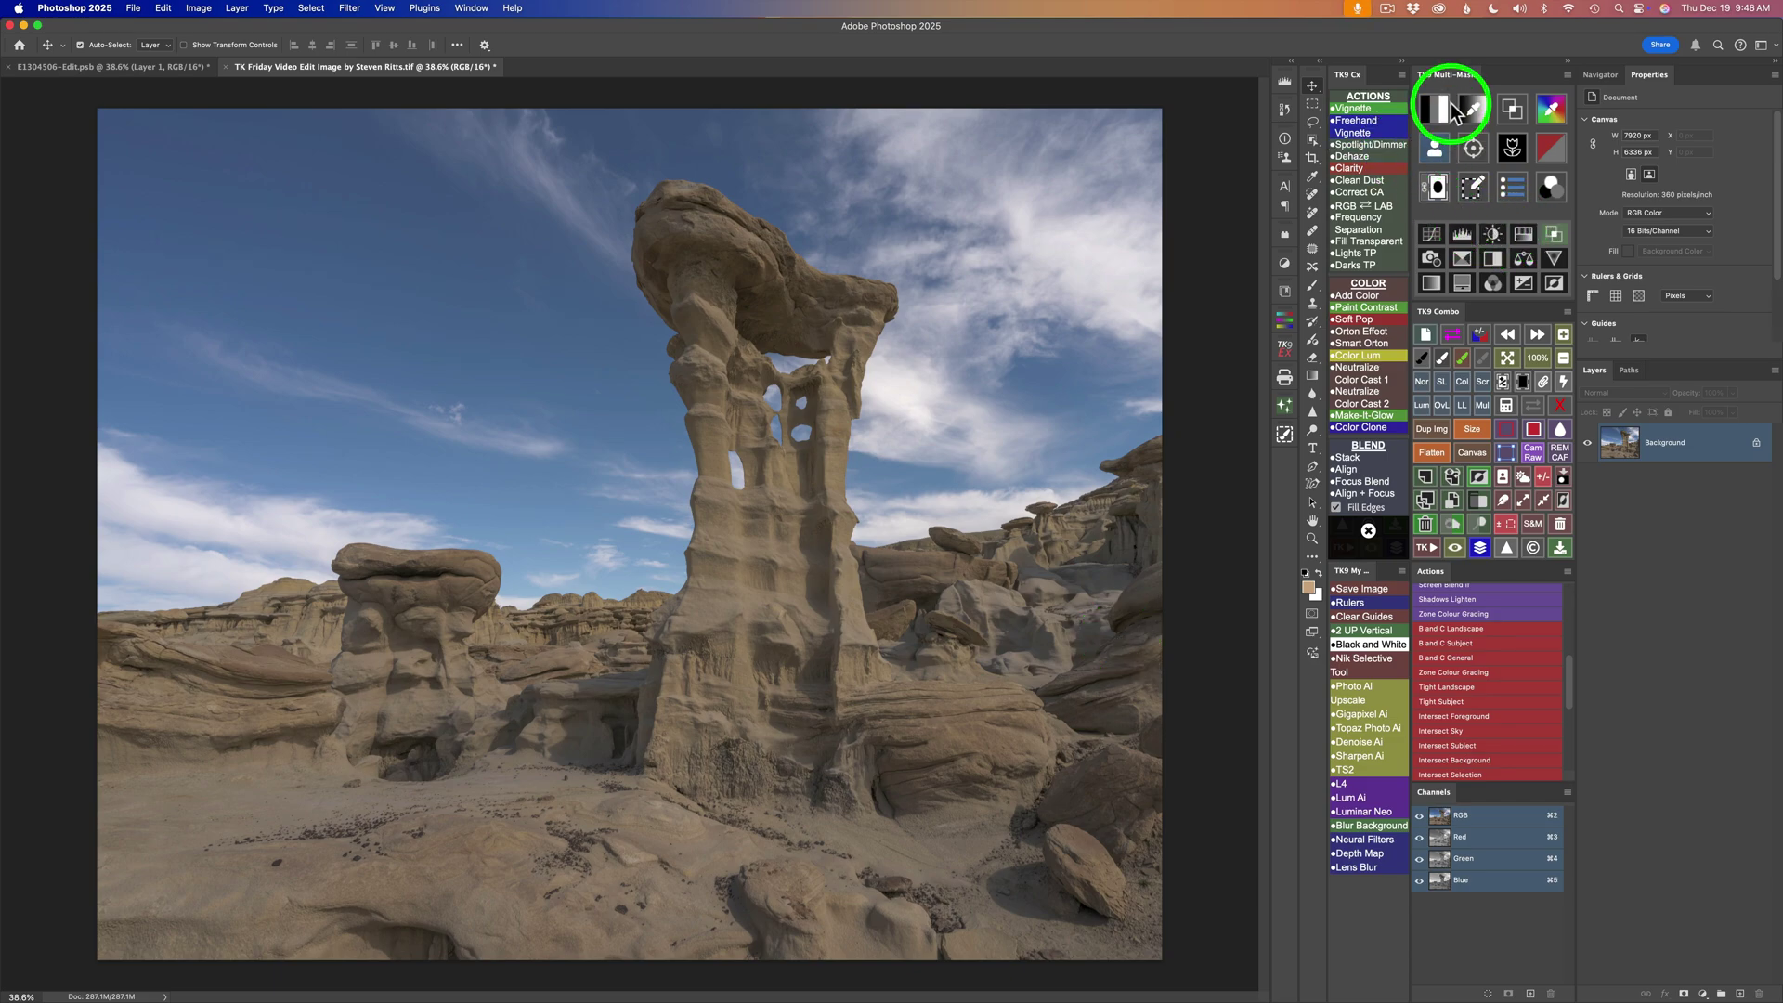
Create a midtones 3 luminosity mask in TK9, output it to a Color Grading layer and duplicate that layer.
click(1439, 109)
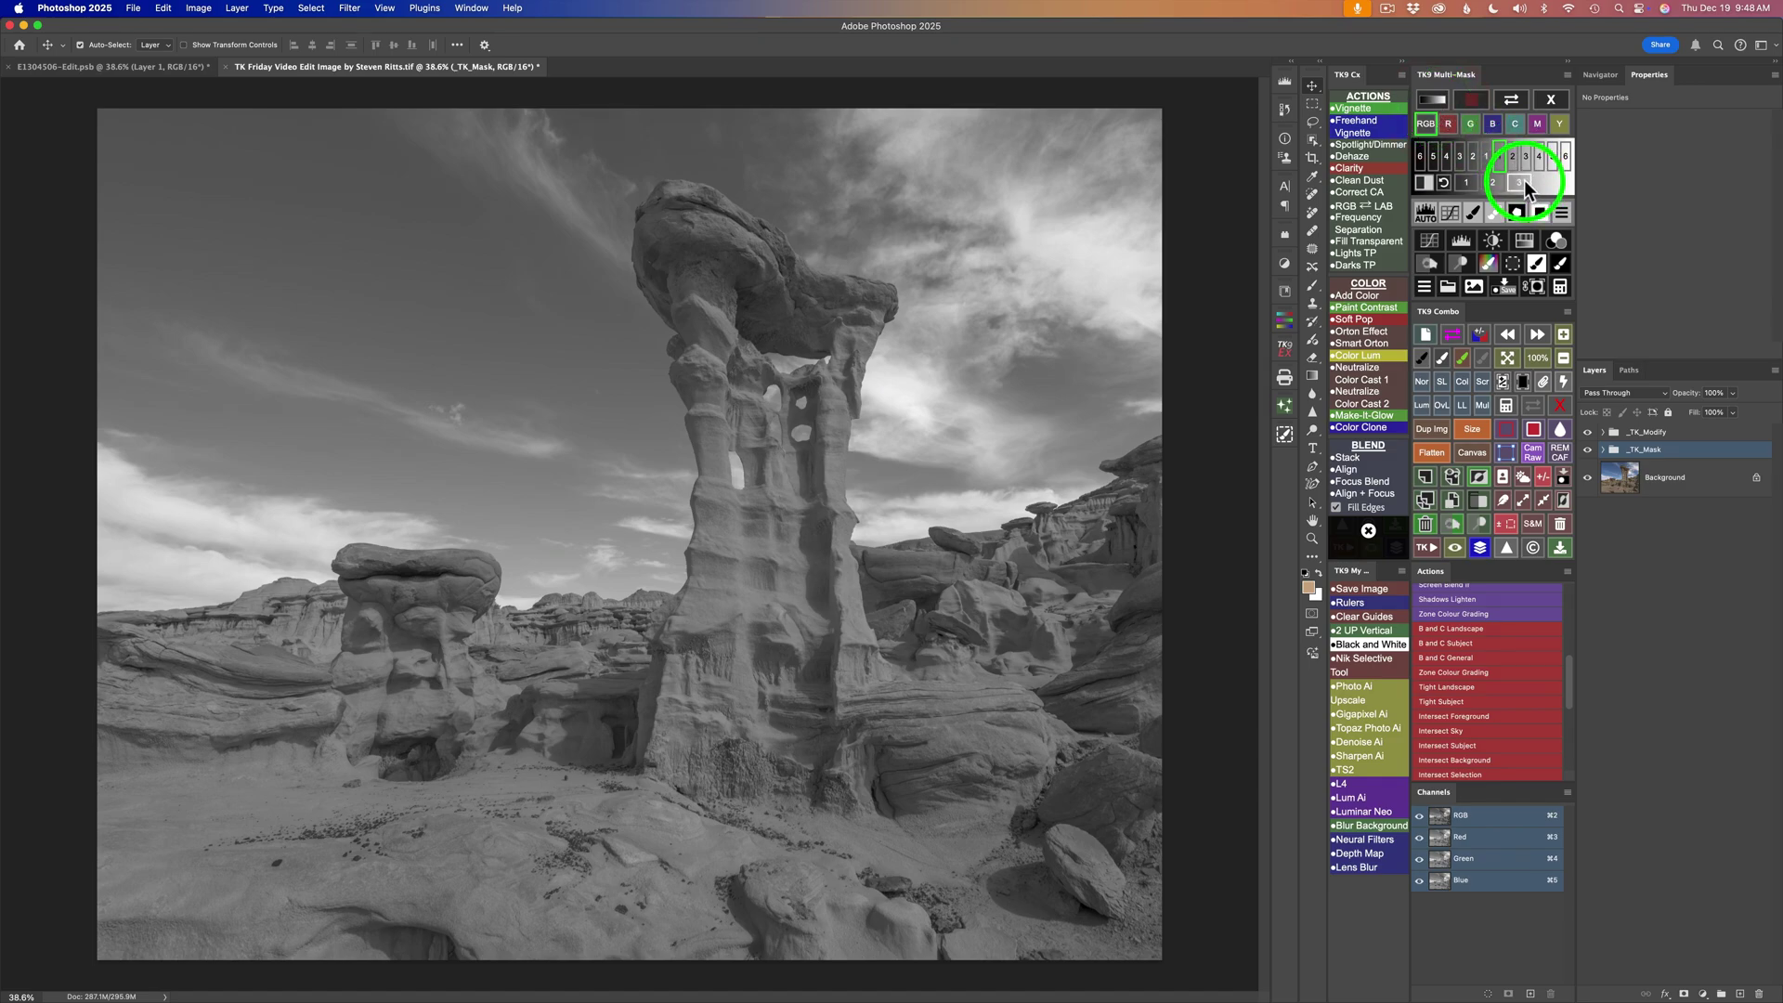
click(1519, 182)
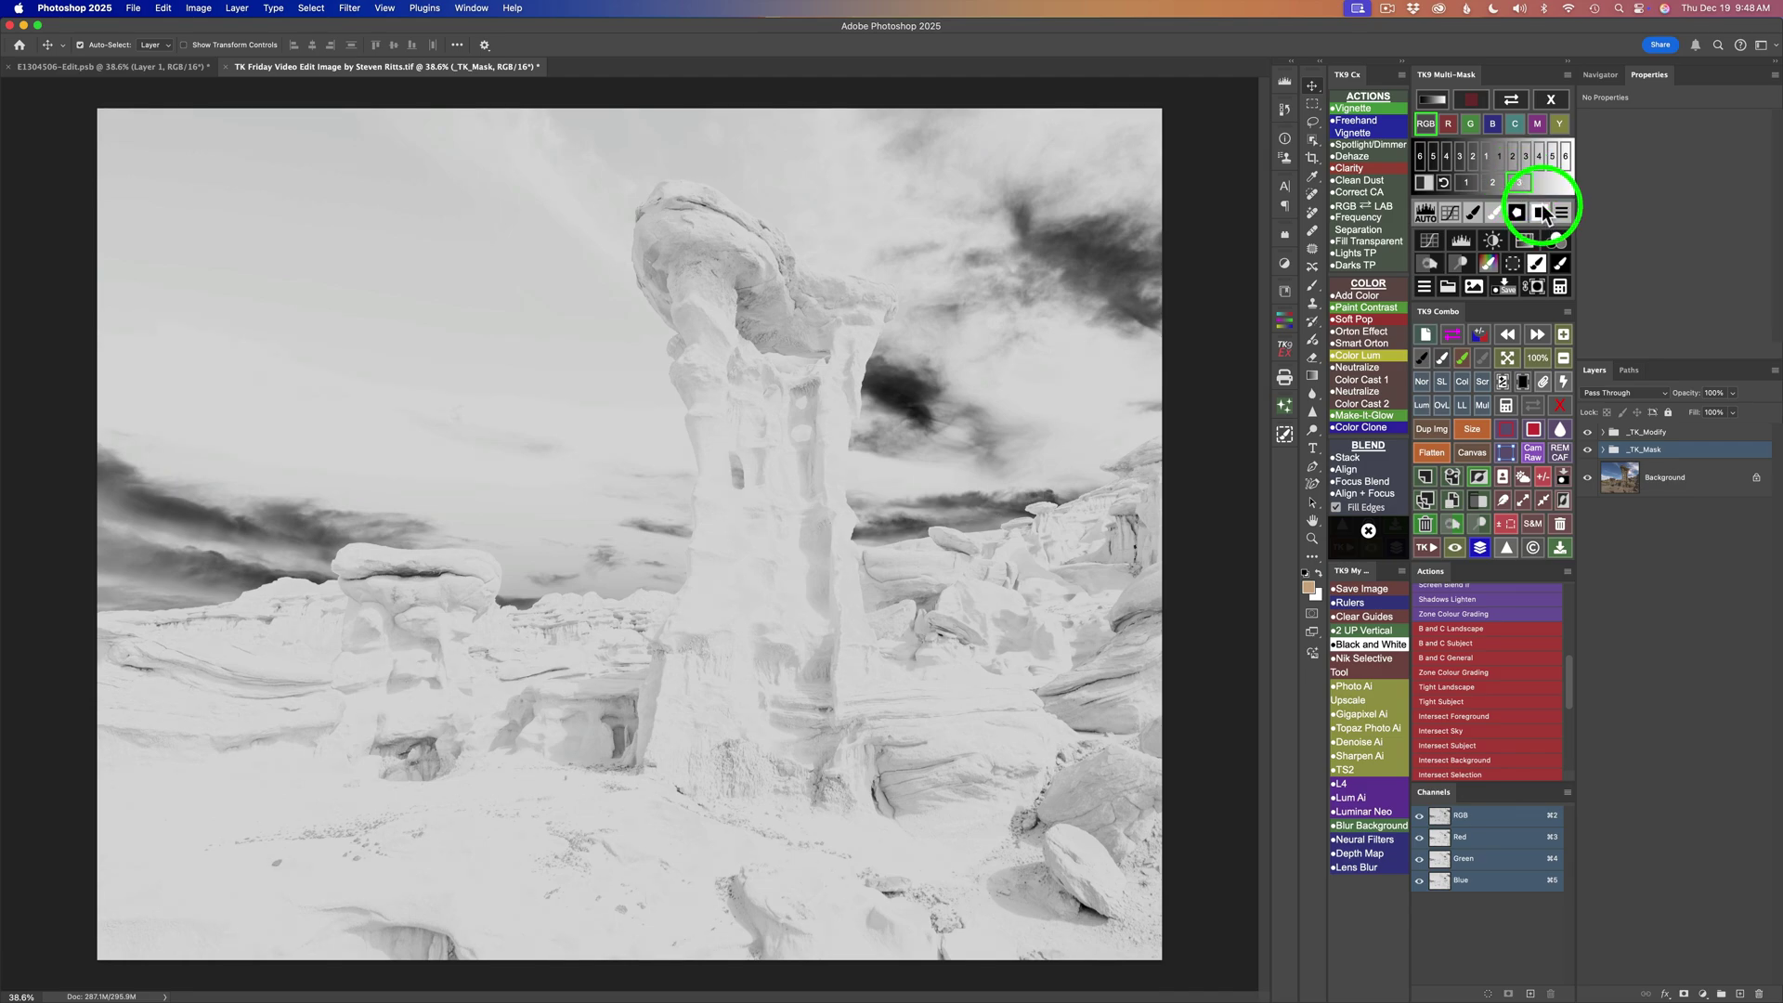
click(1556, 239)
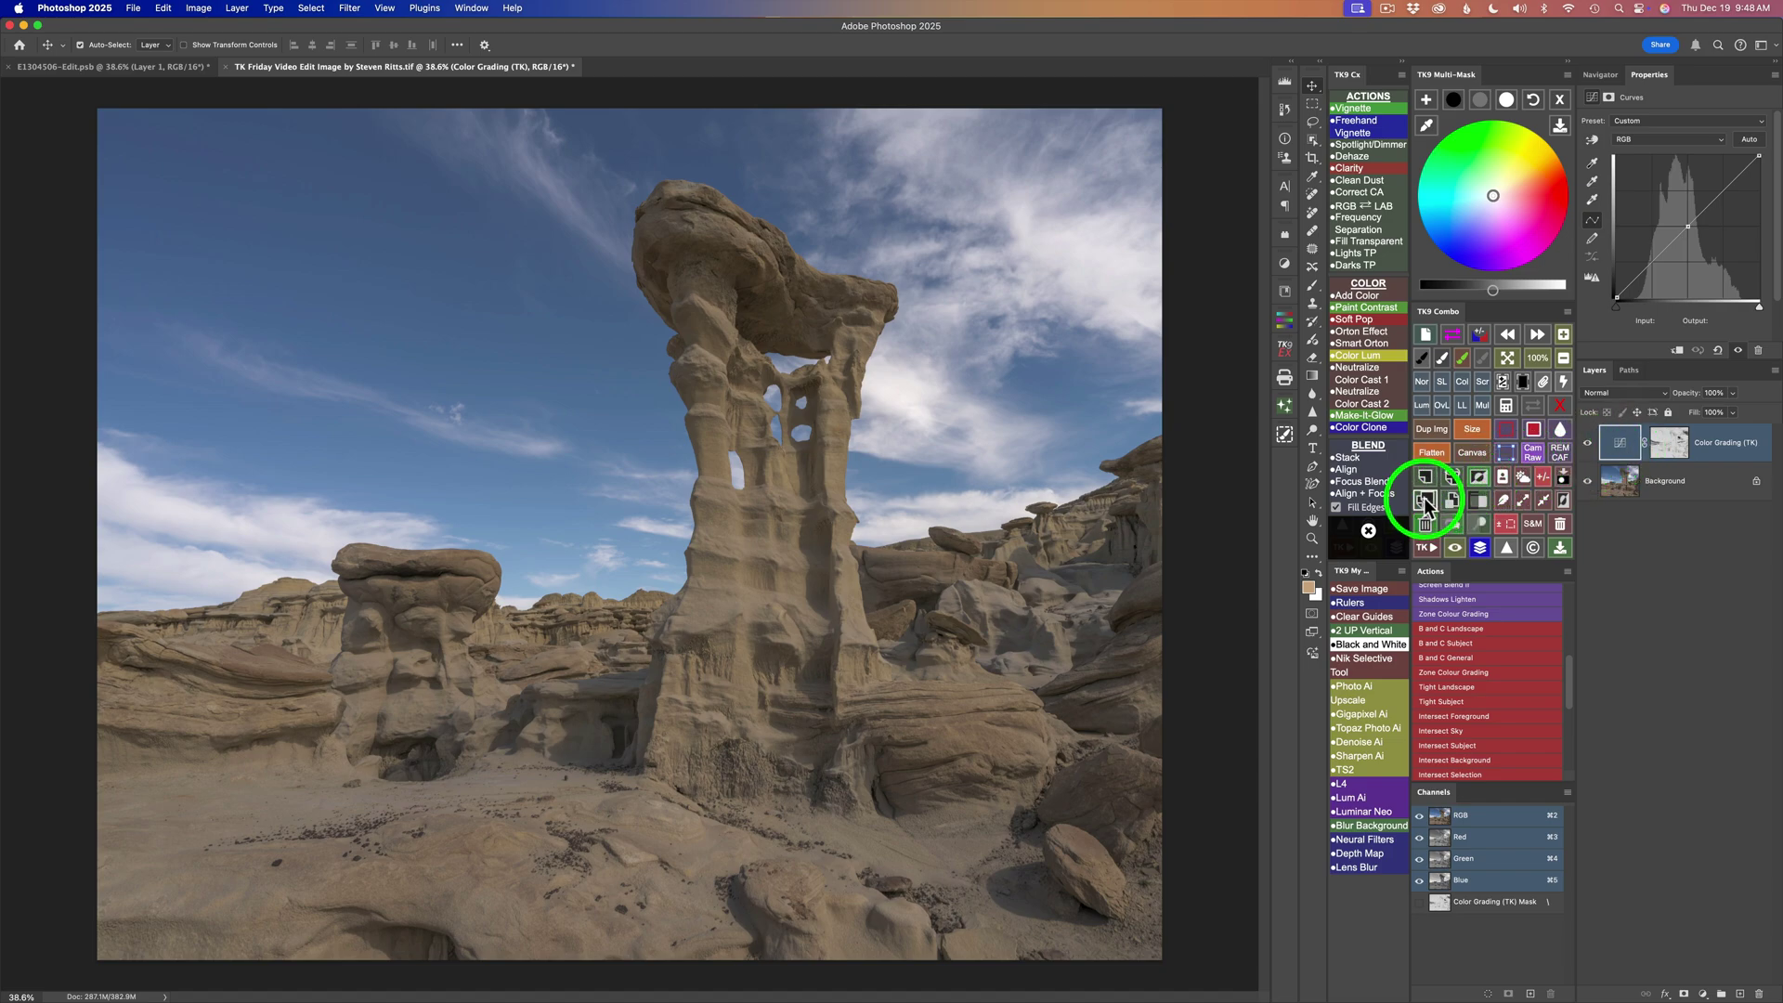
click(1424, 498)
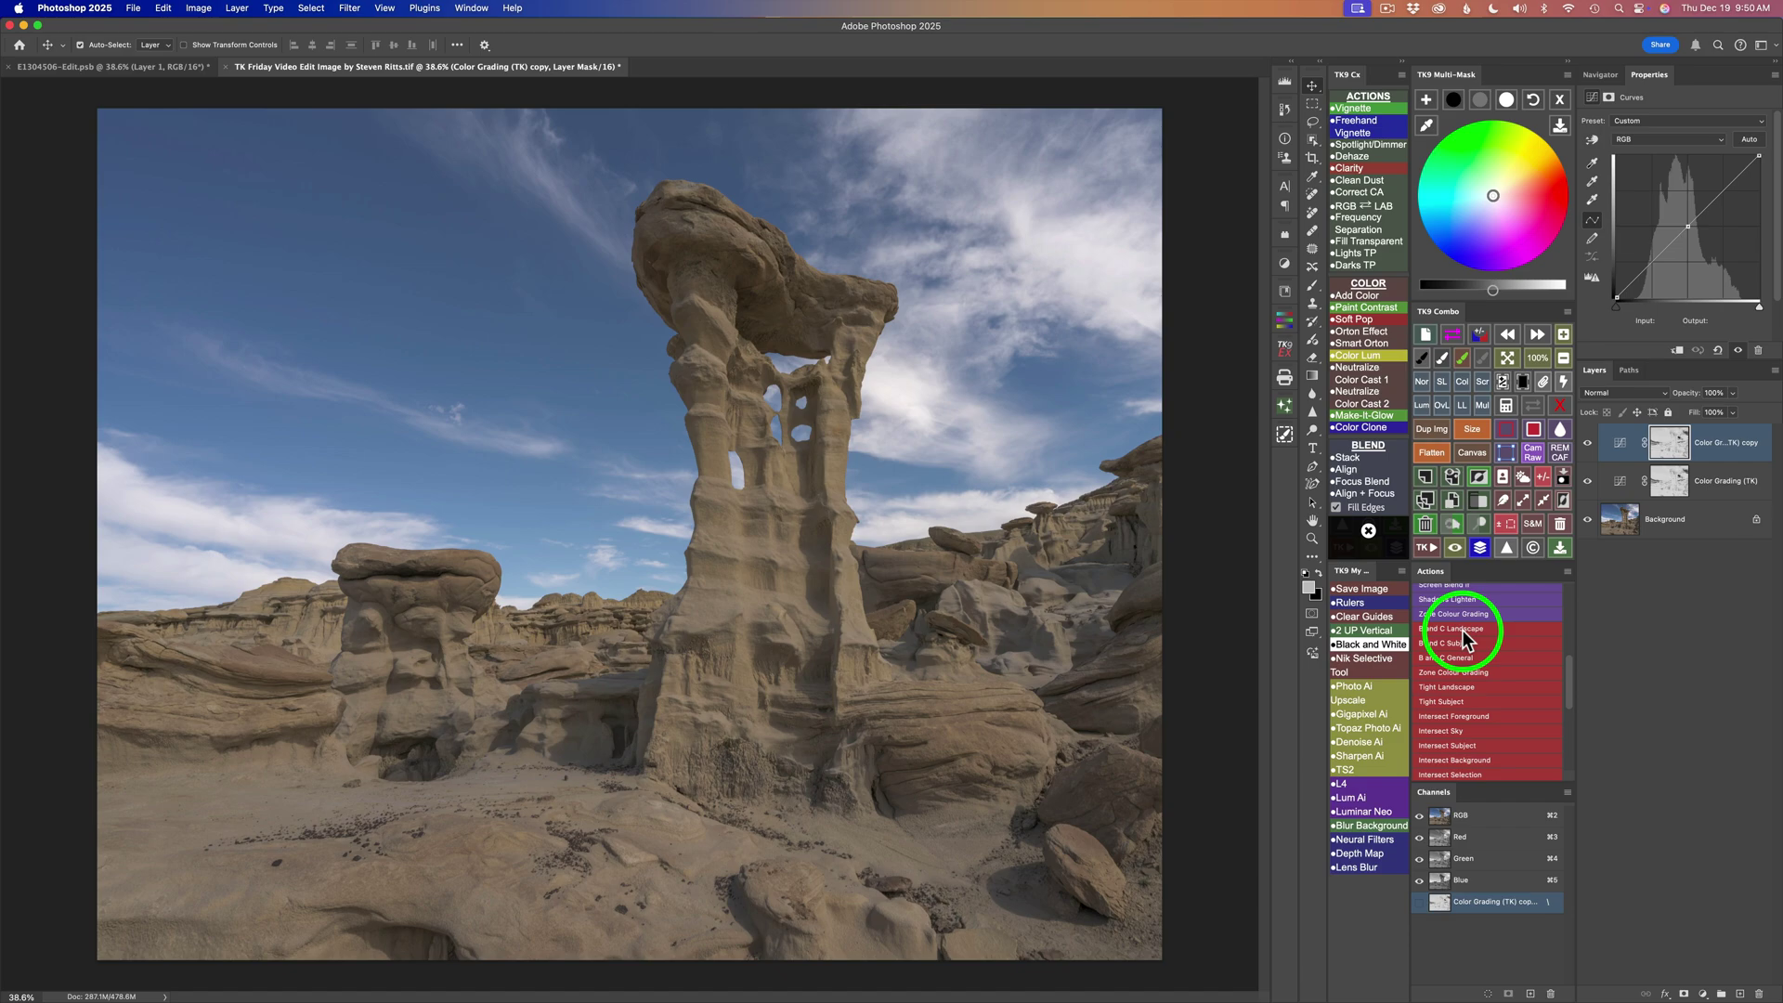
Save Sky and Foreground mask channels, and intersect the copied Color Grading layer's mask with Sky.
click(1523, 476)
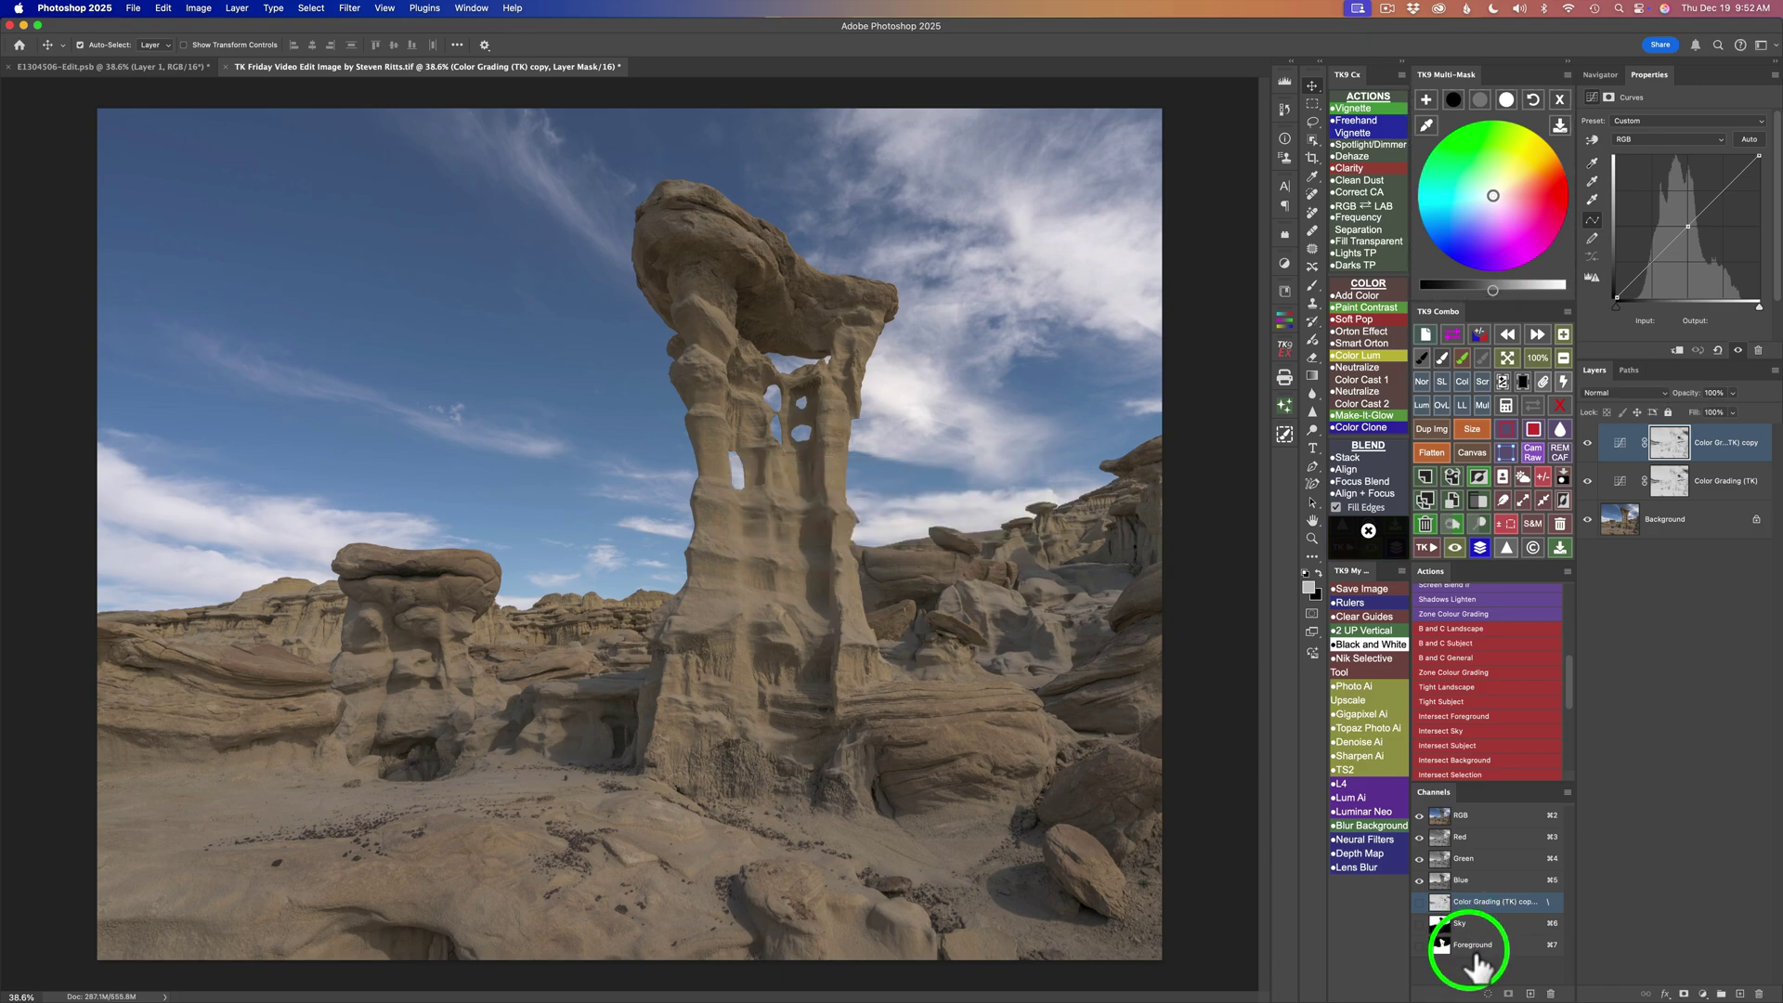
click(1506, 405)
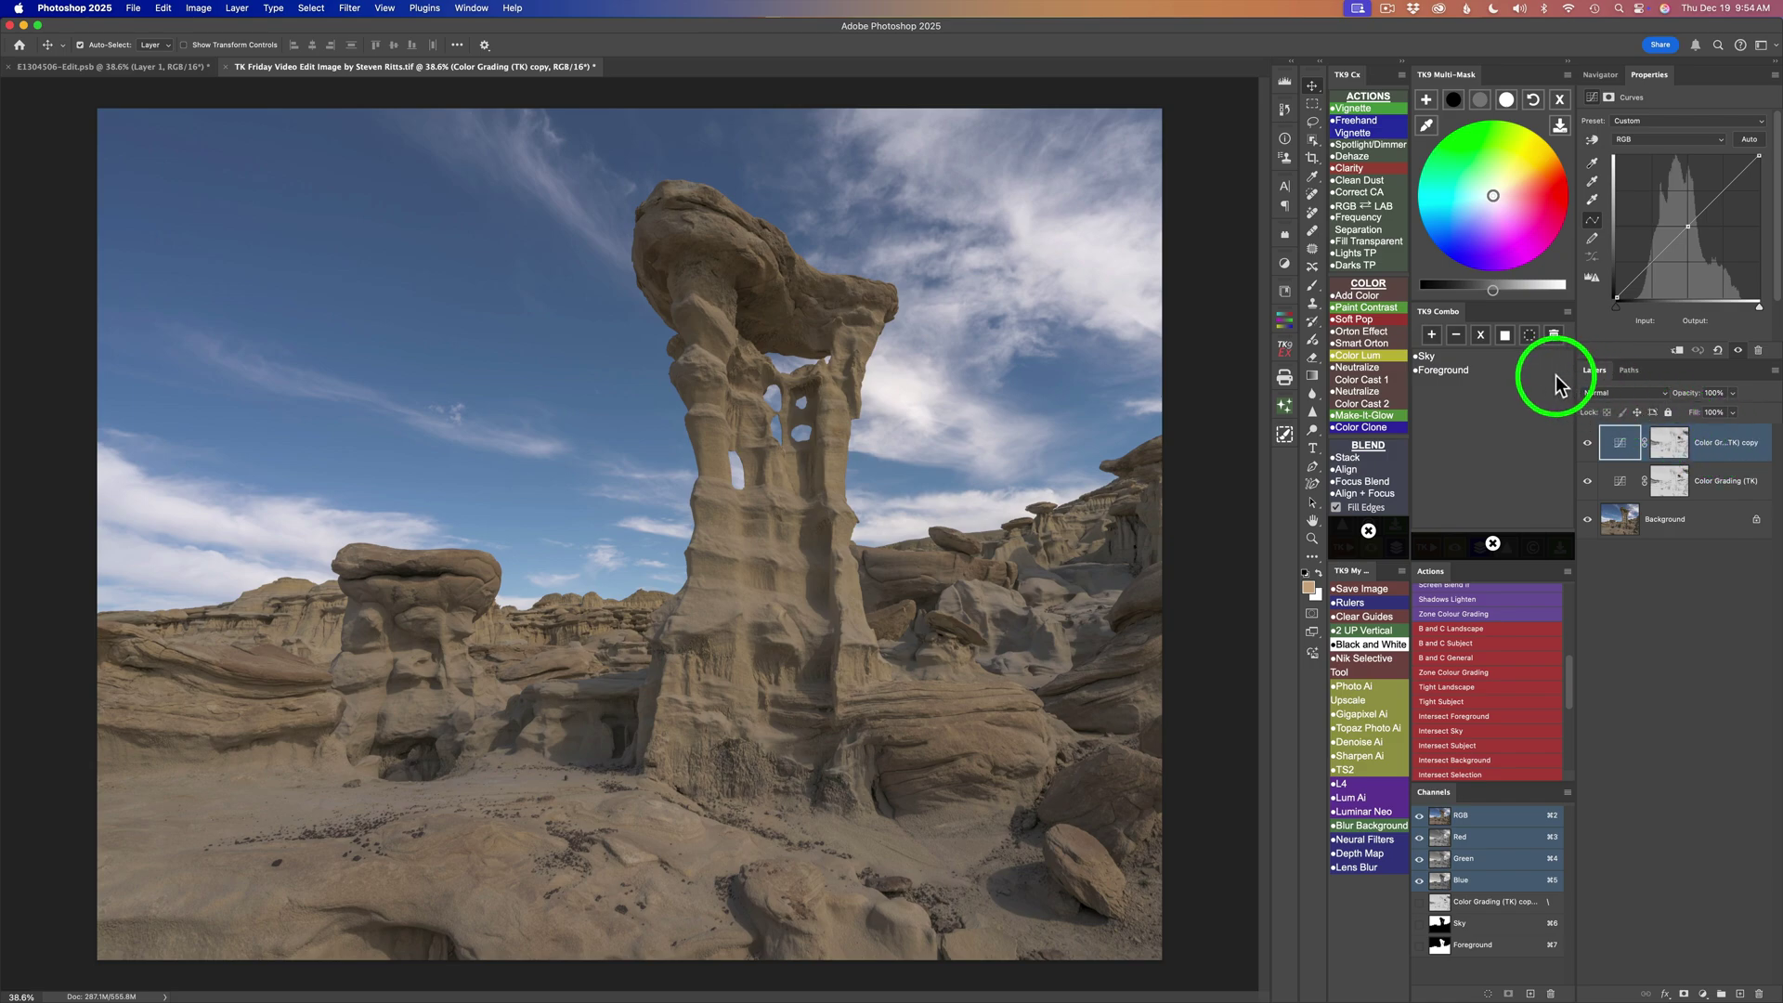
click(1436, 357)
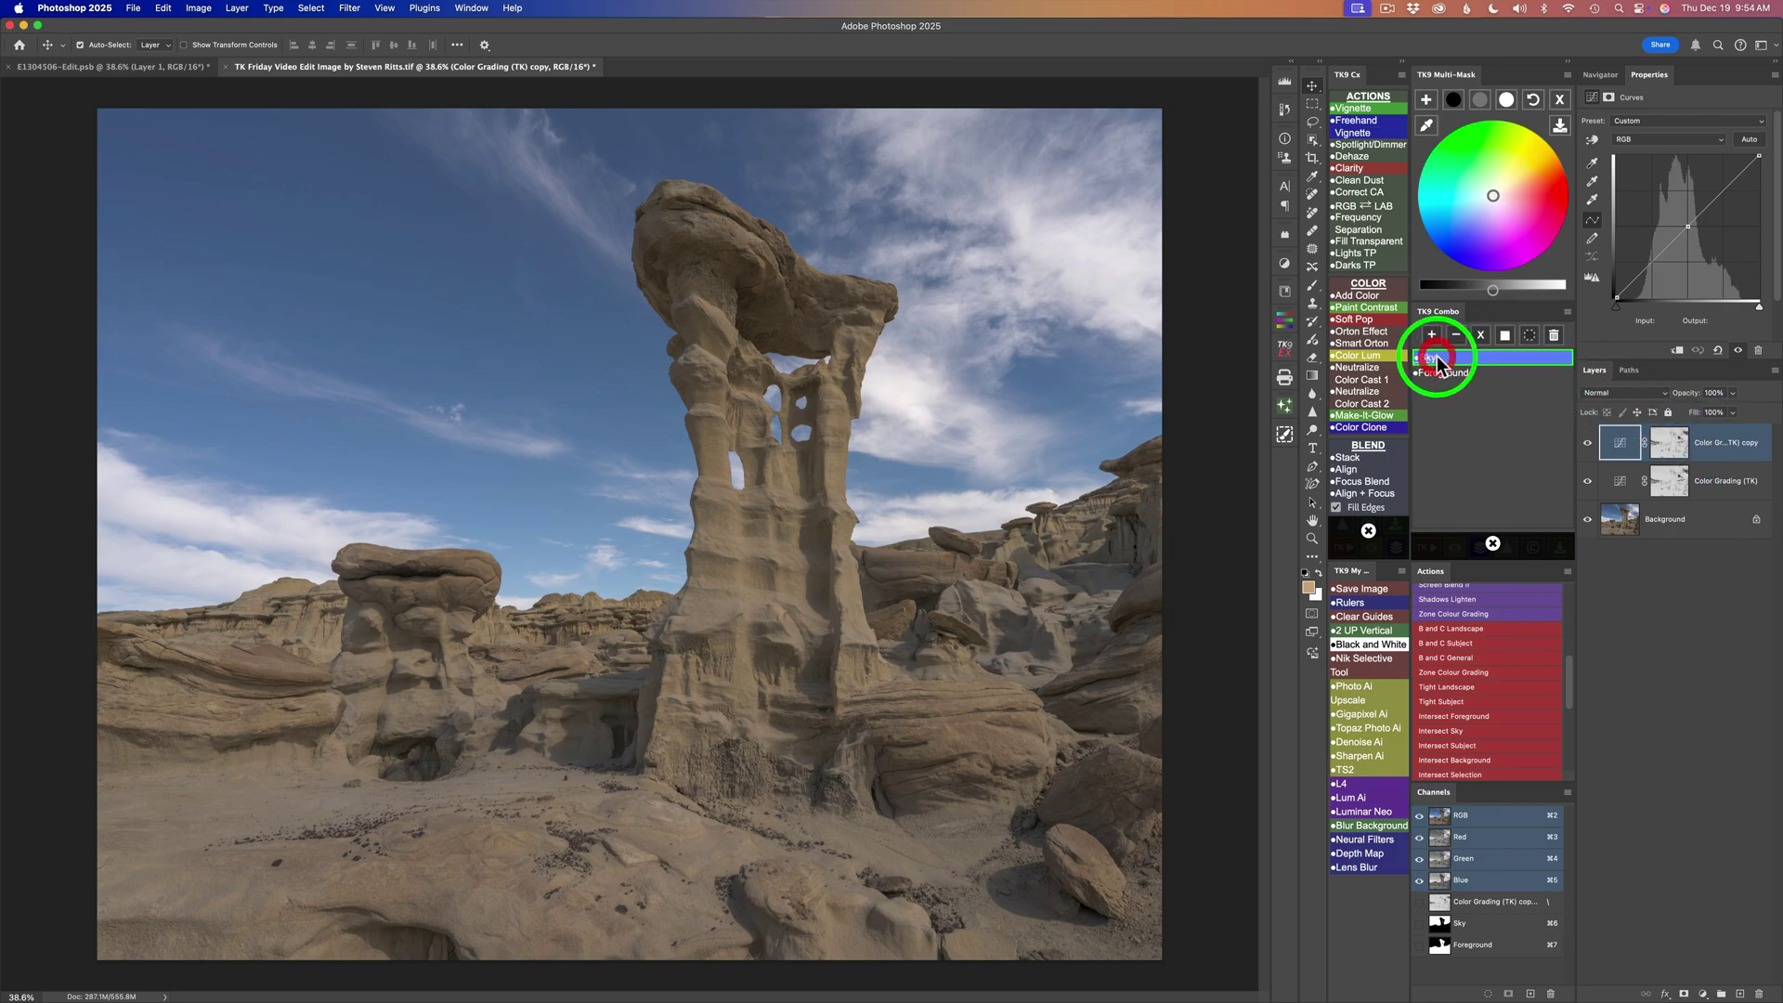
click(1482, 335)
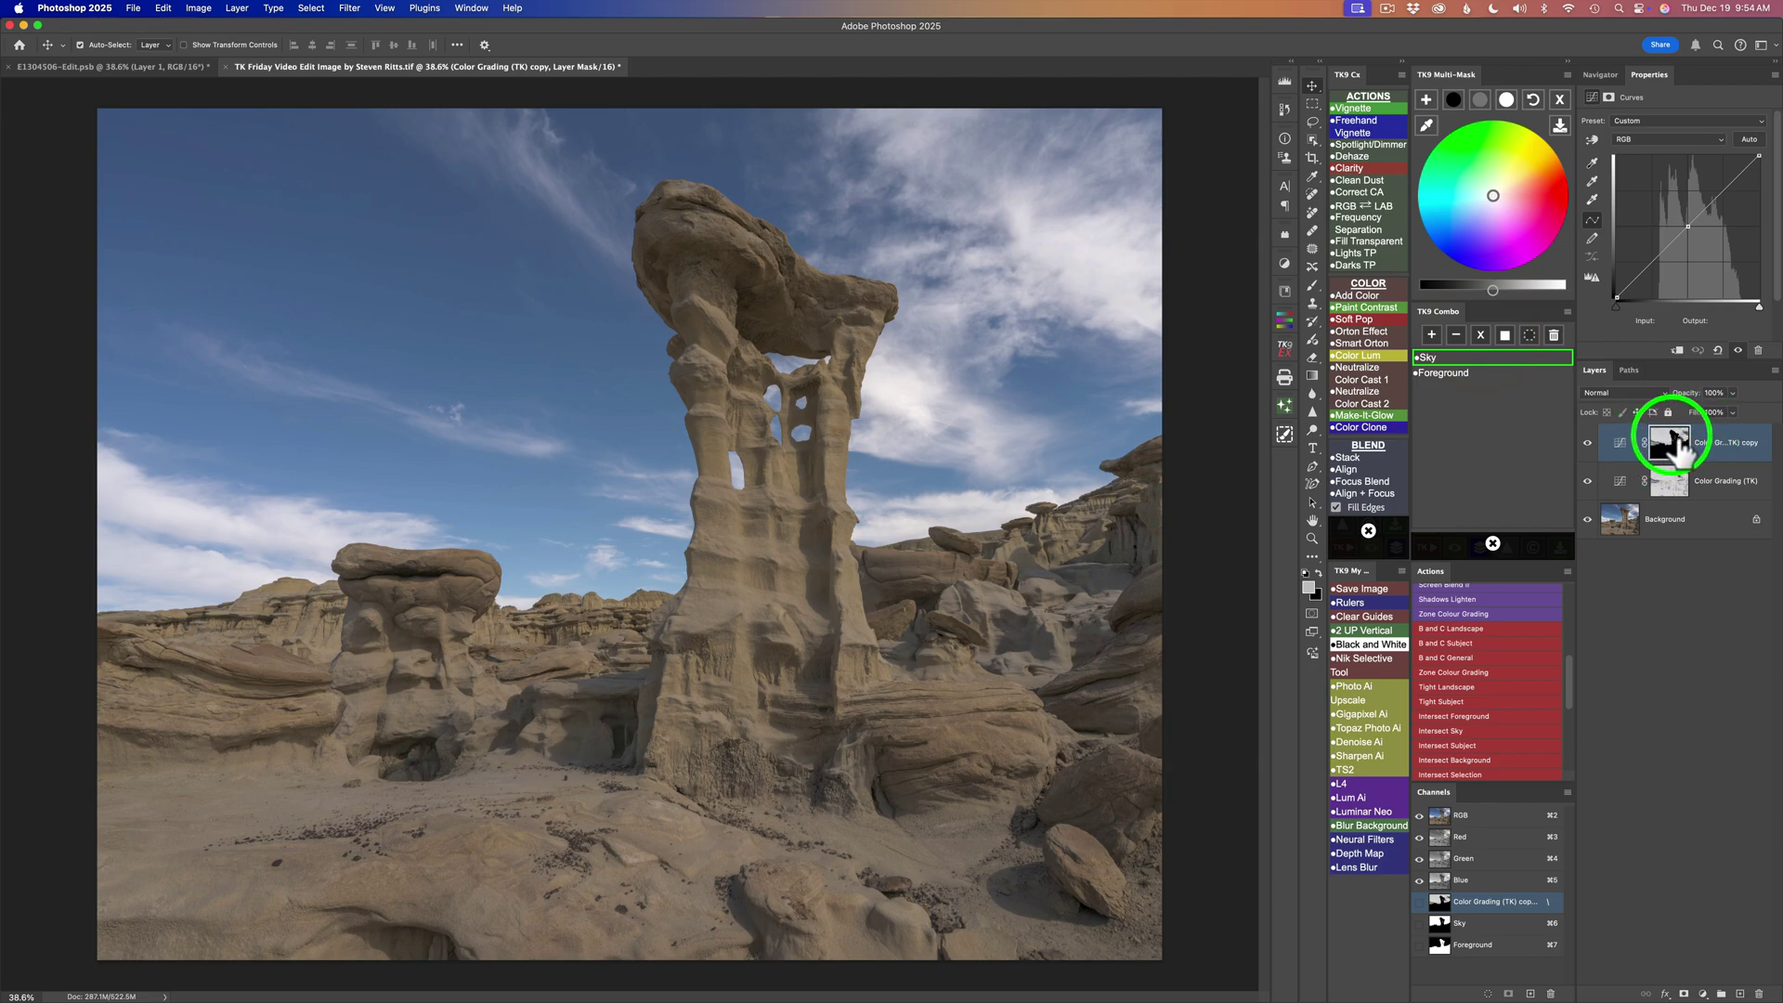
Intersect the original Color Grading layer's mask with the saved Foreground channel and close the channel list.
click(1728, 498)
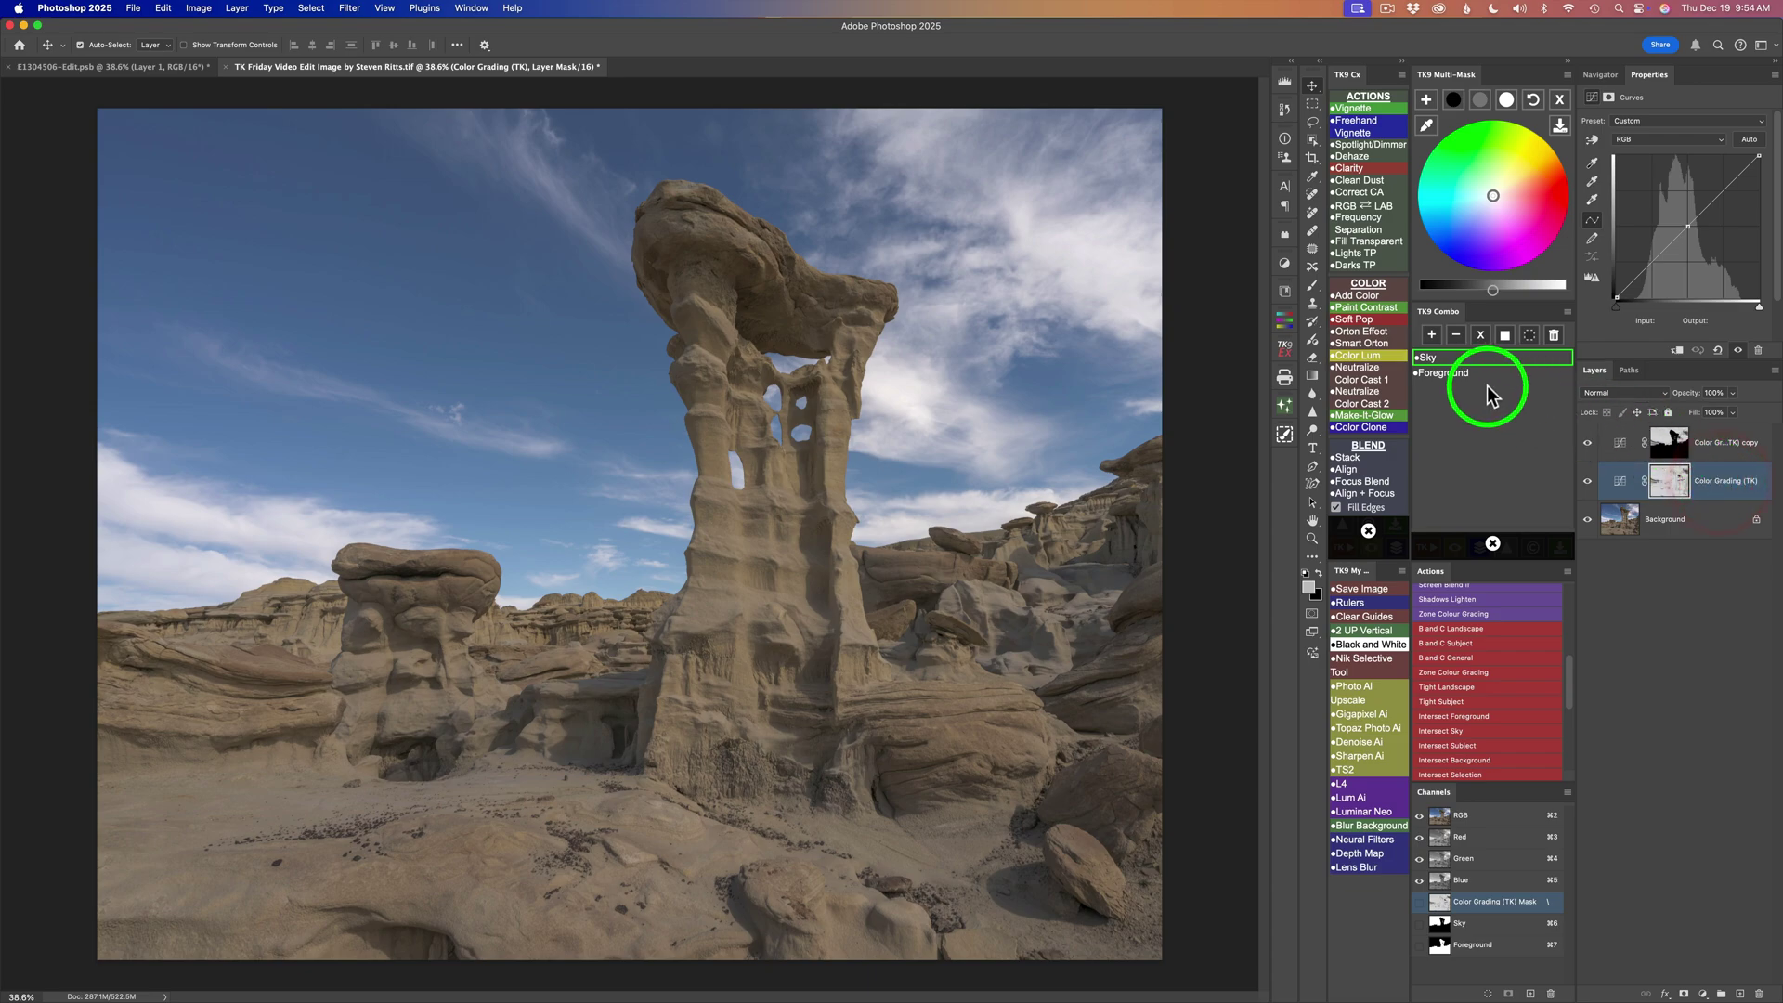
click(1445, 372)
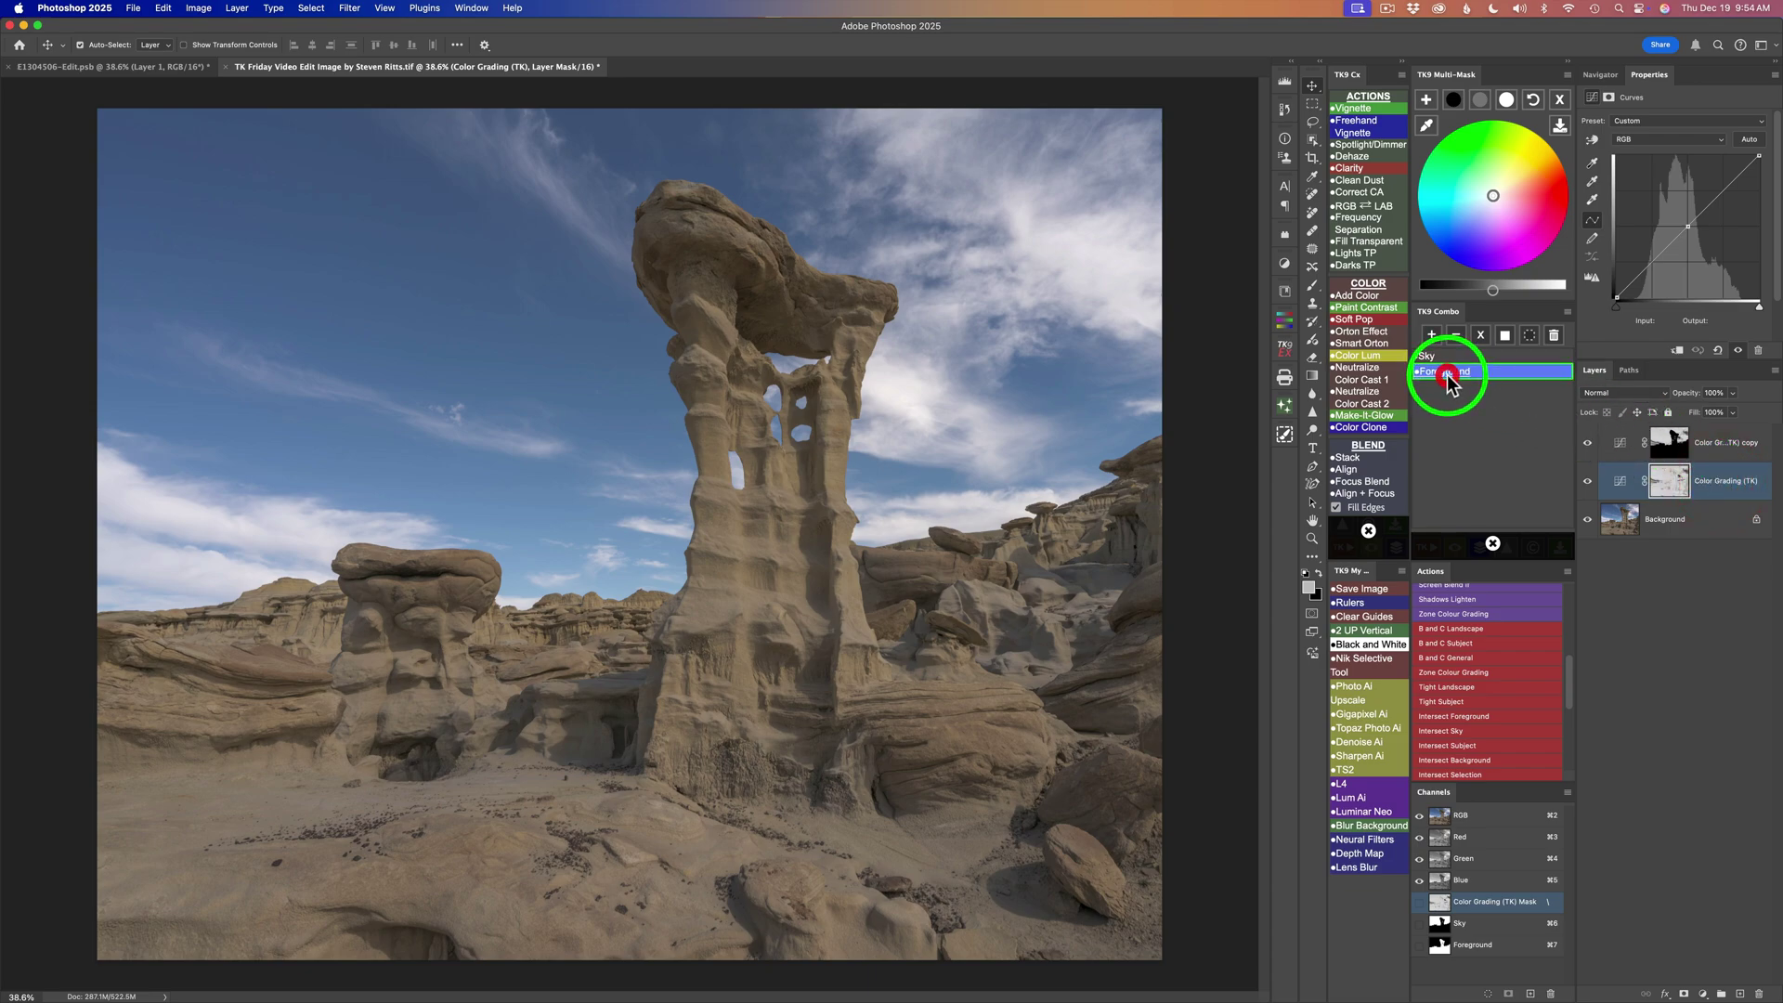
click(1480, 336)
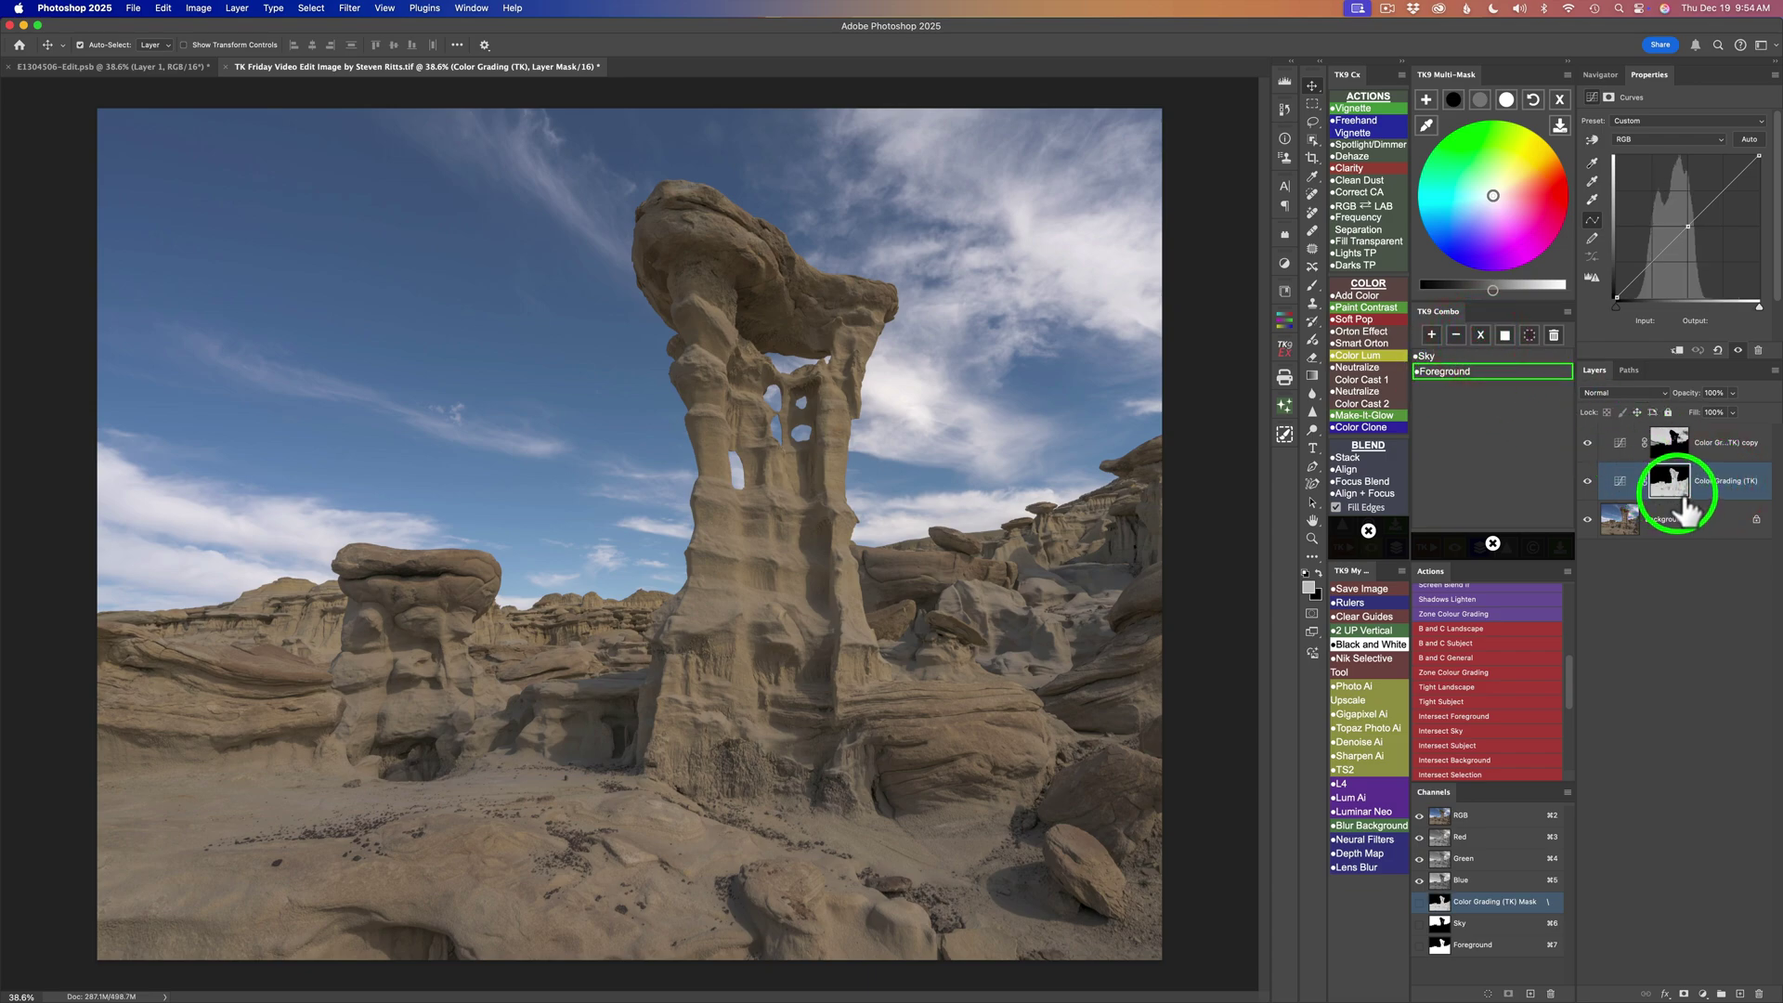
click(1492, 543)
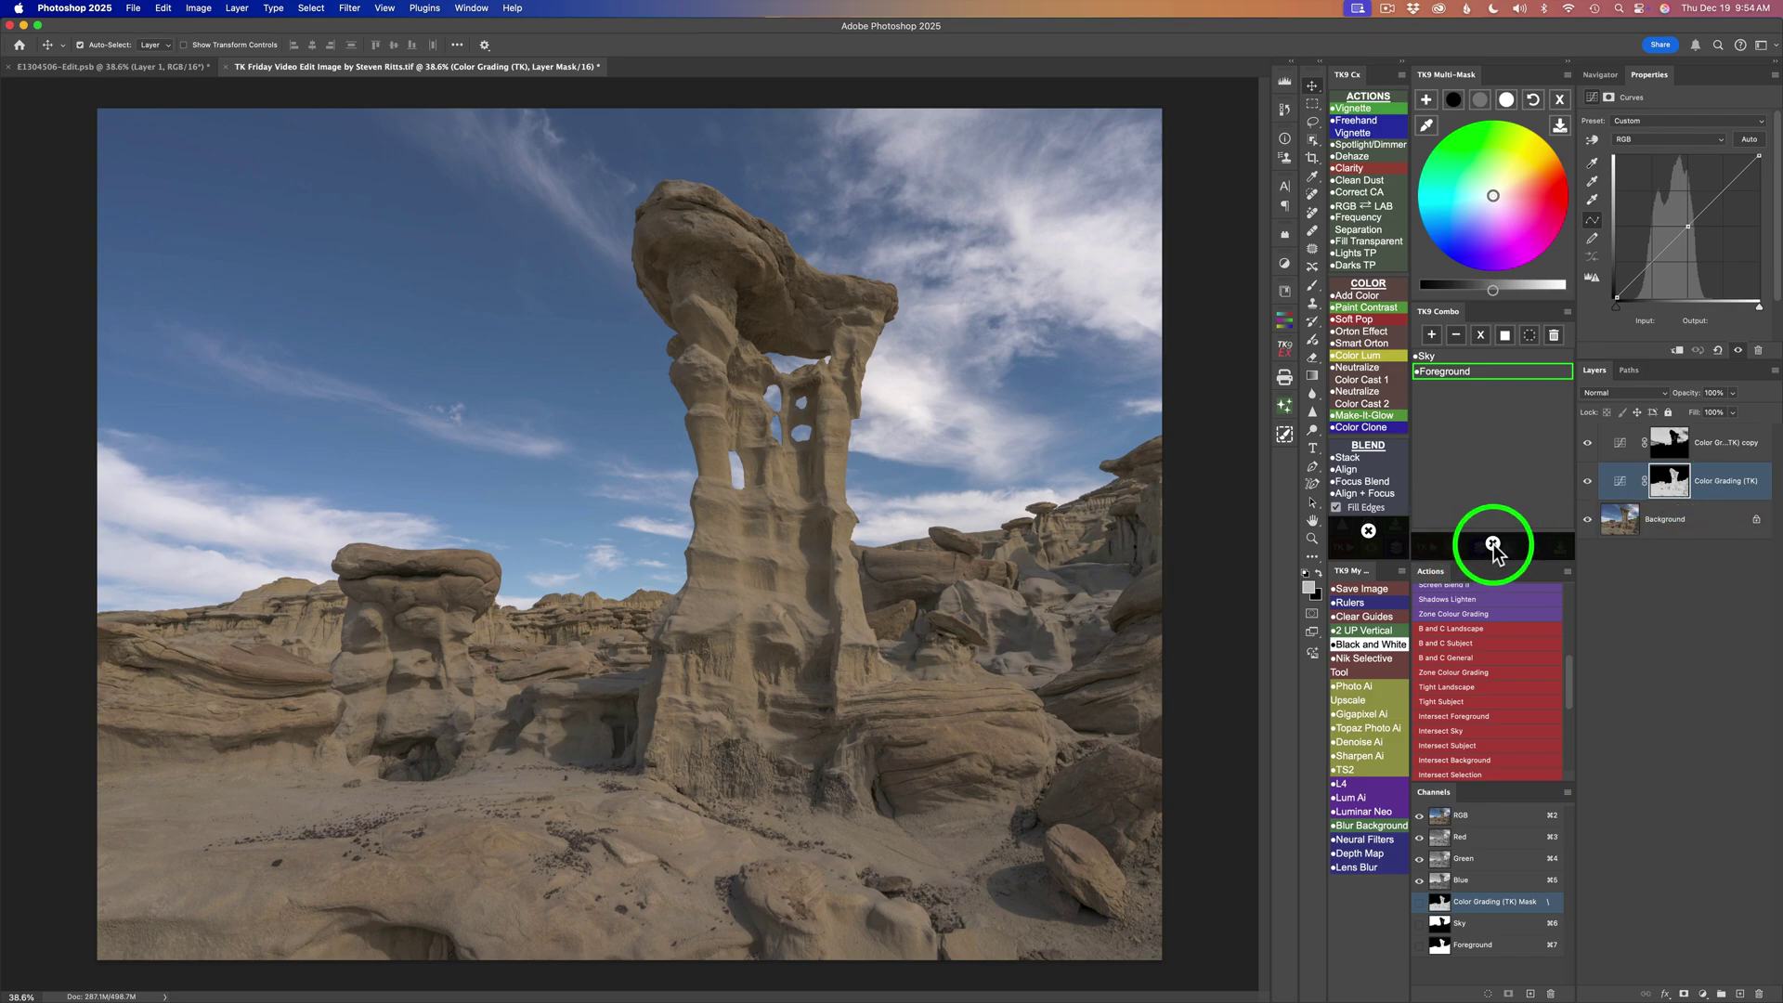
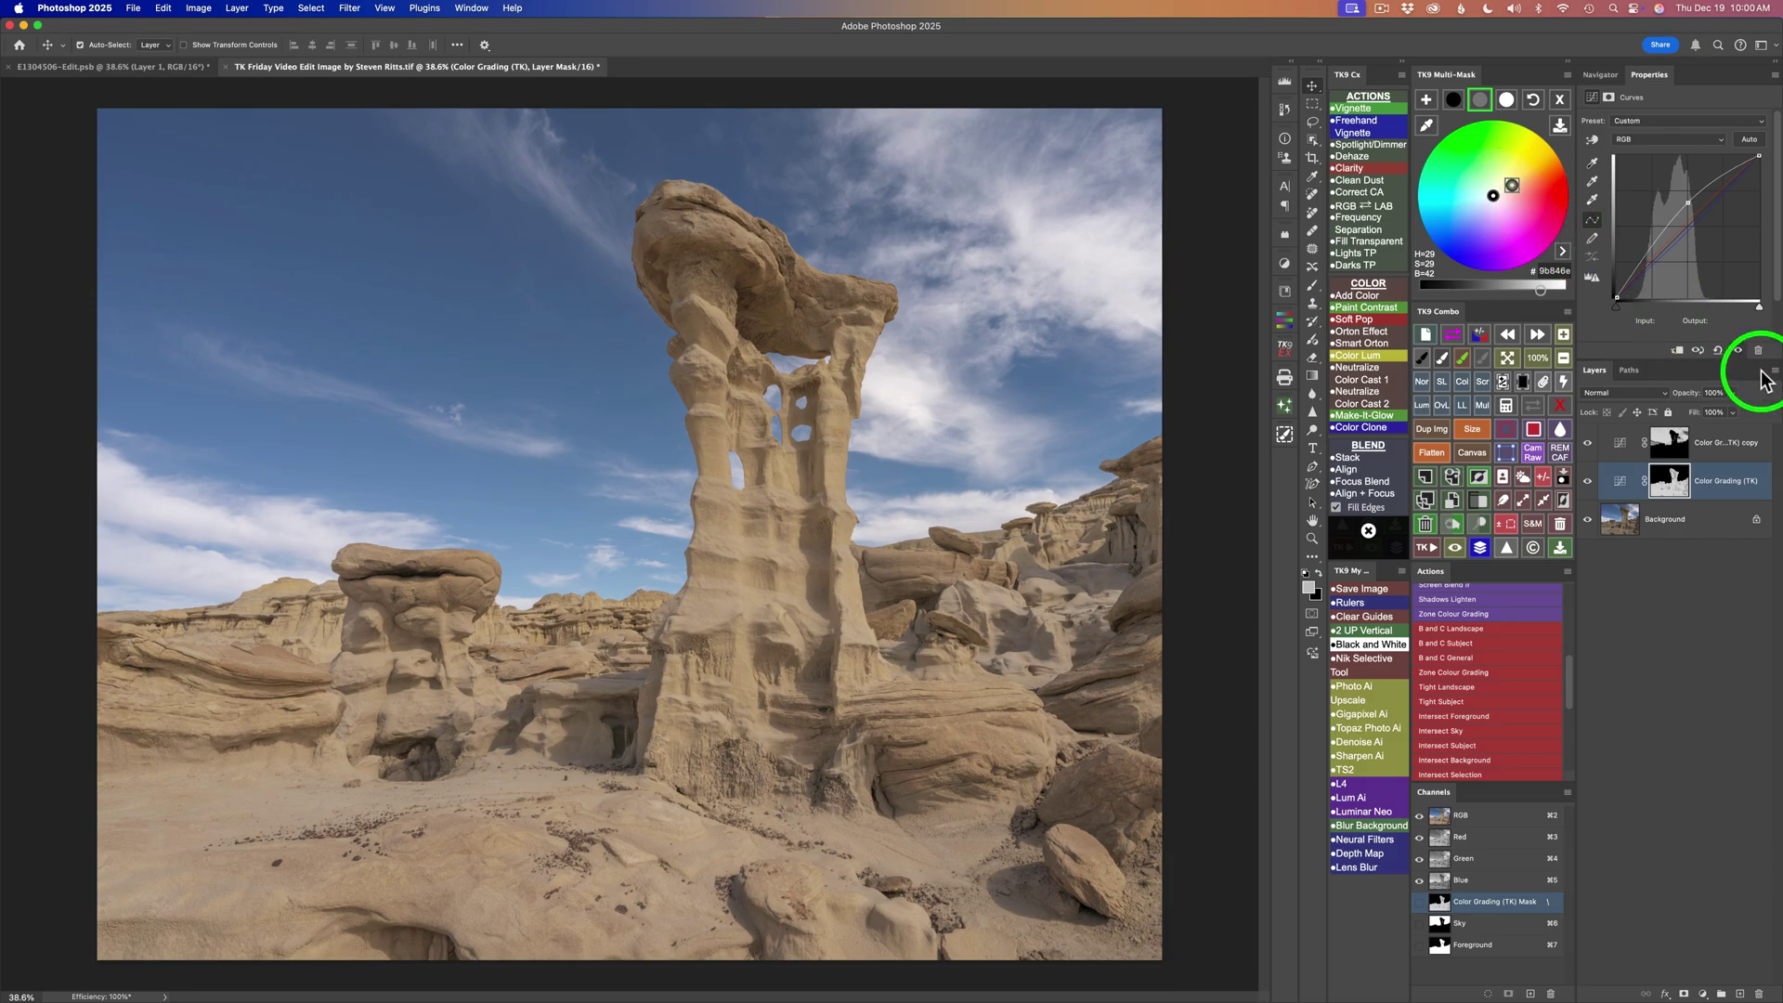
Darken the foreground grading's blacks to #191919, raise its whites to brightness 52, and hide the layer to compare.
click(1453, 100)
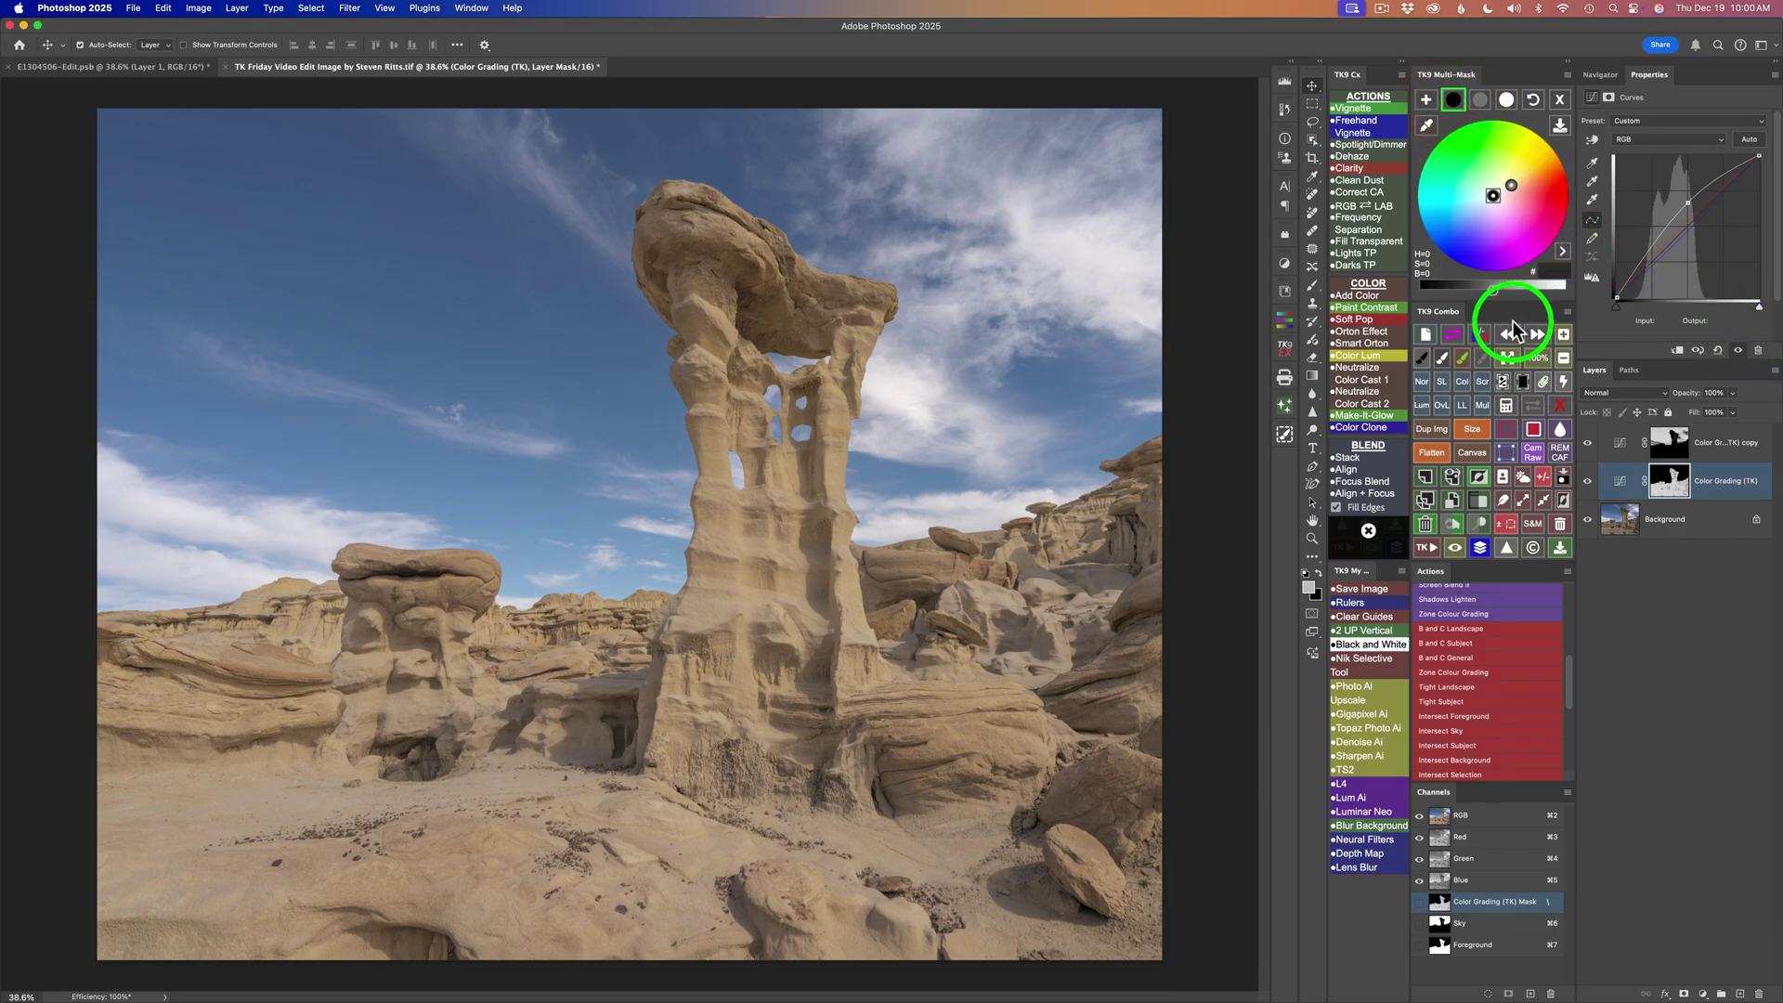
drag(1491, 290, 1464, 291)
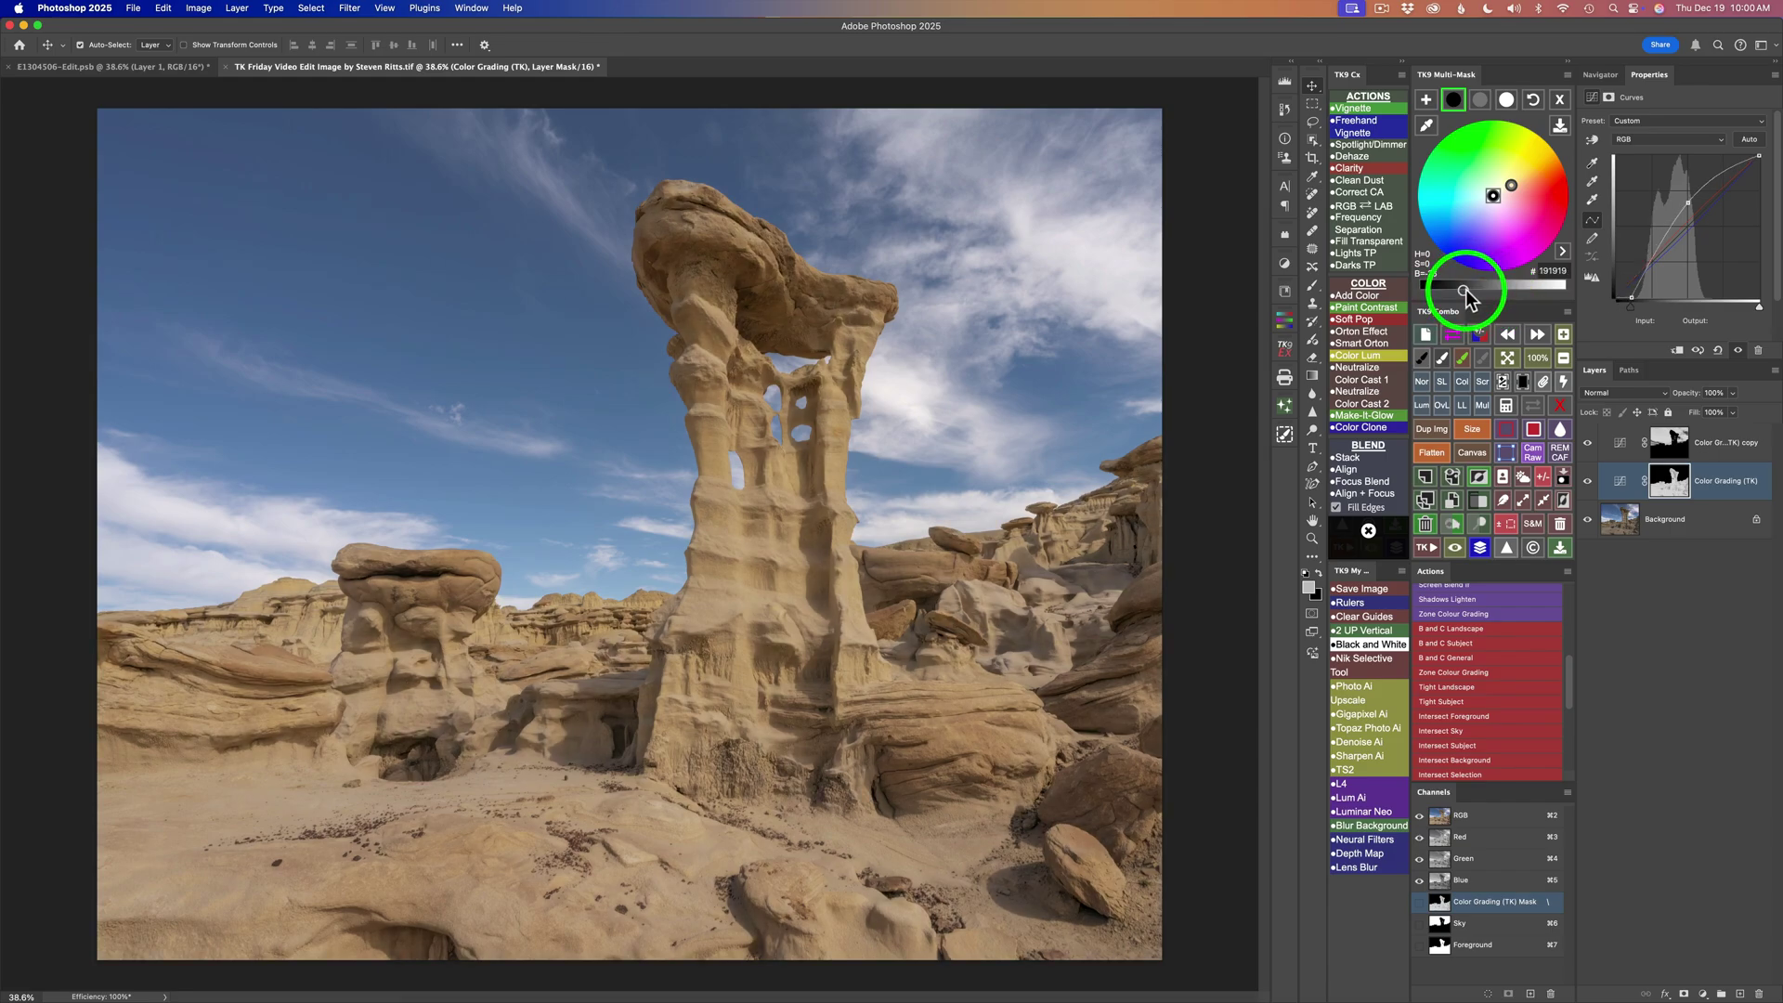
click(1508, 100)
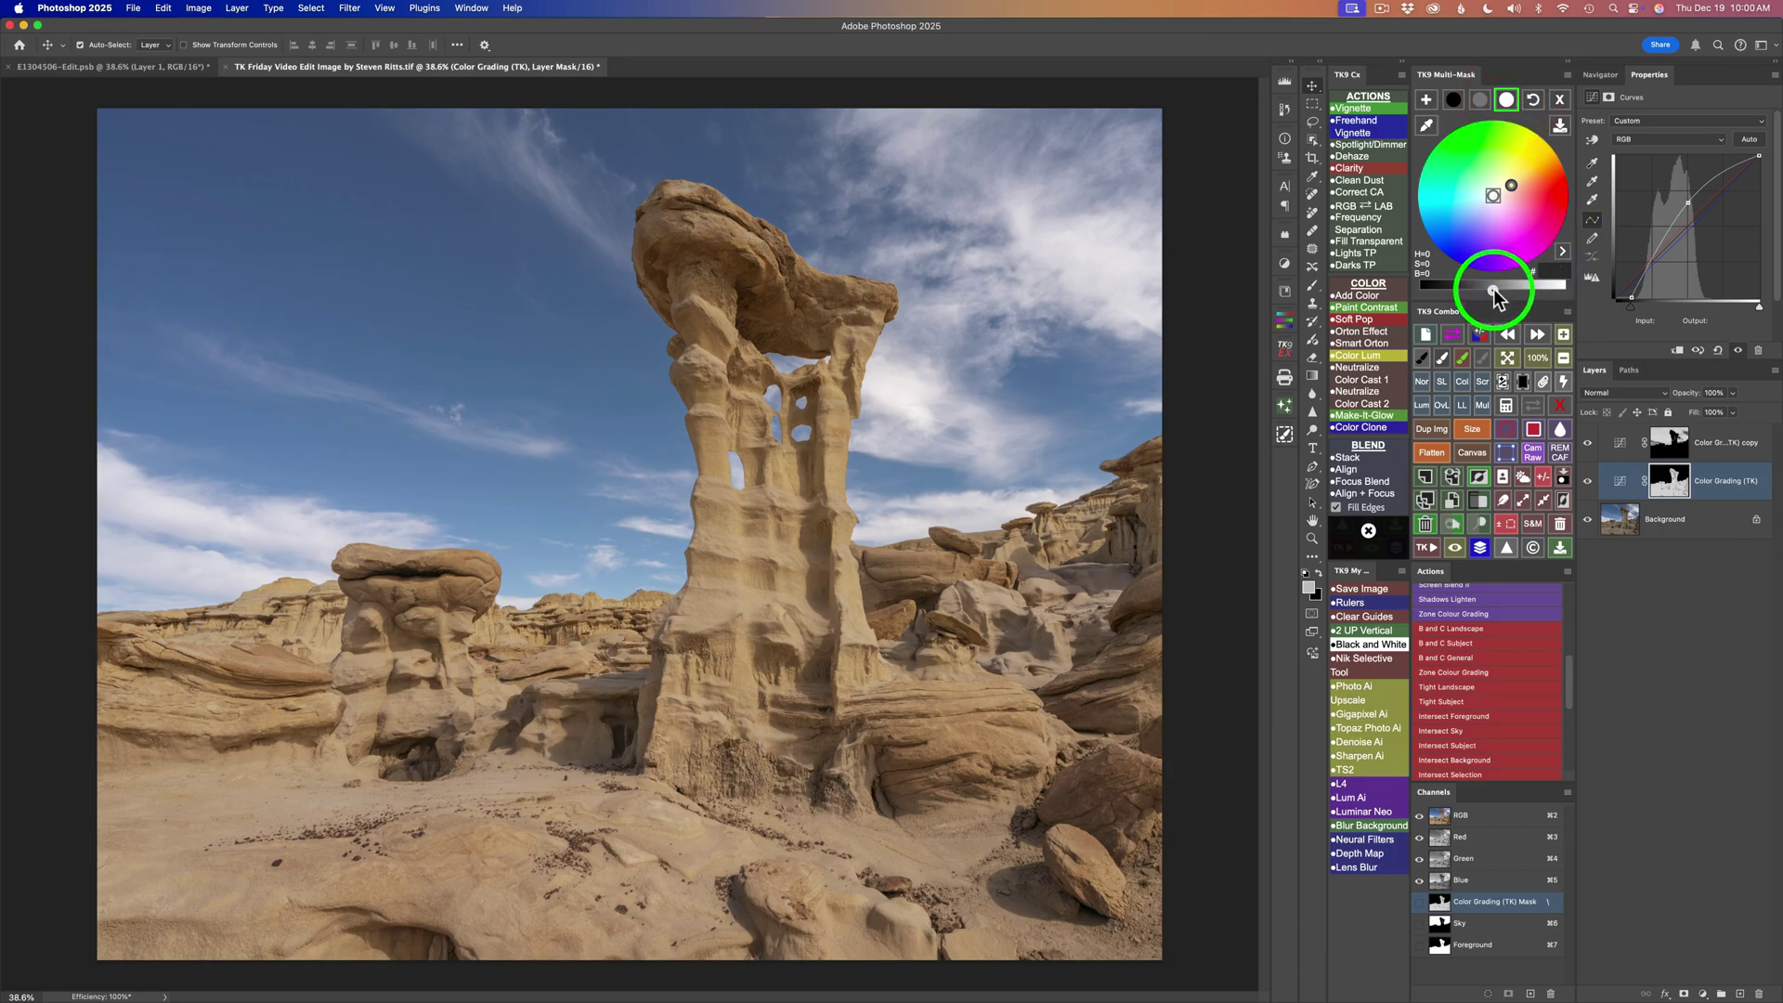
drag(1493, 292, 1555, 294)
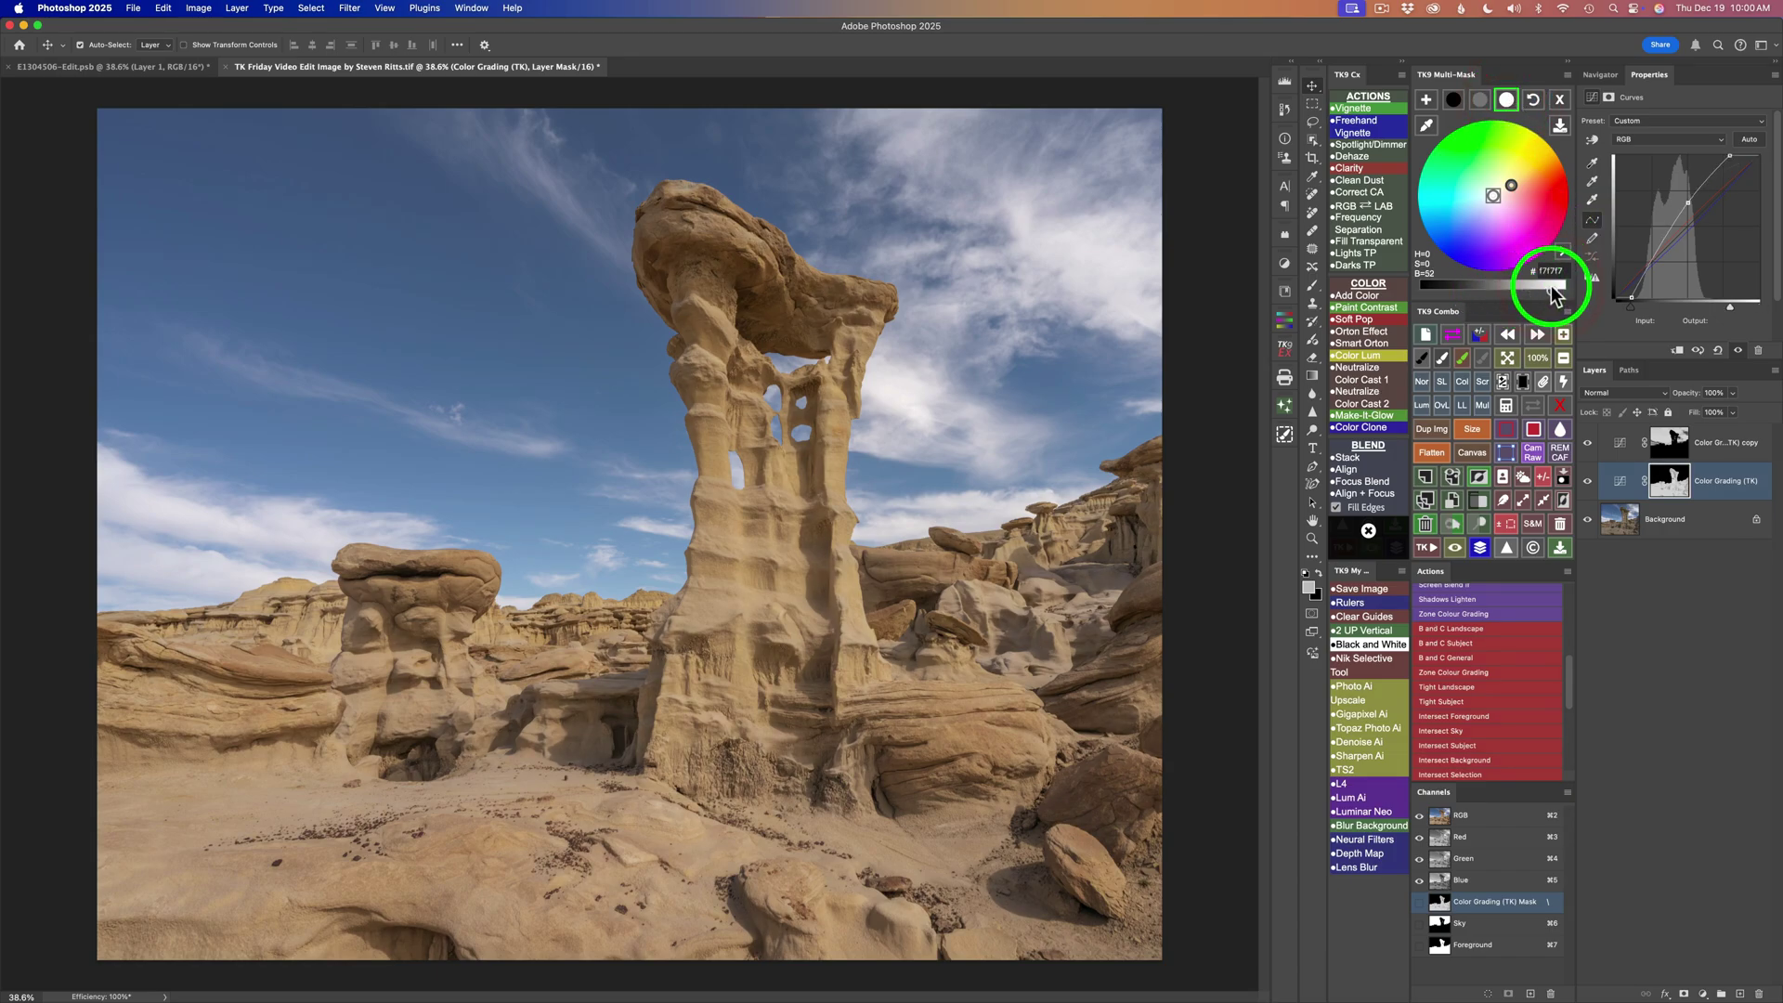
click(1588, 481)
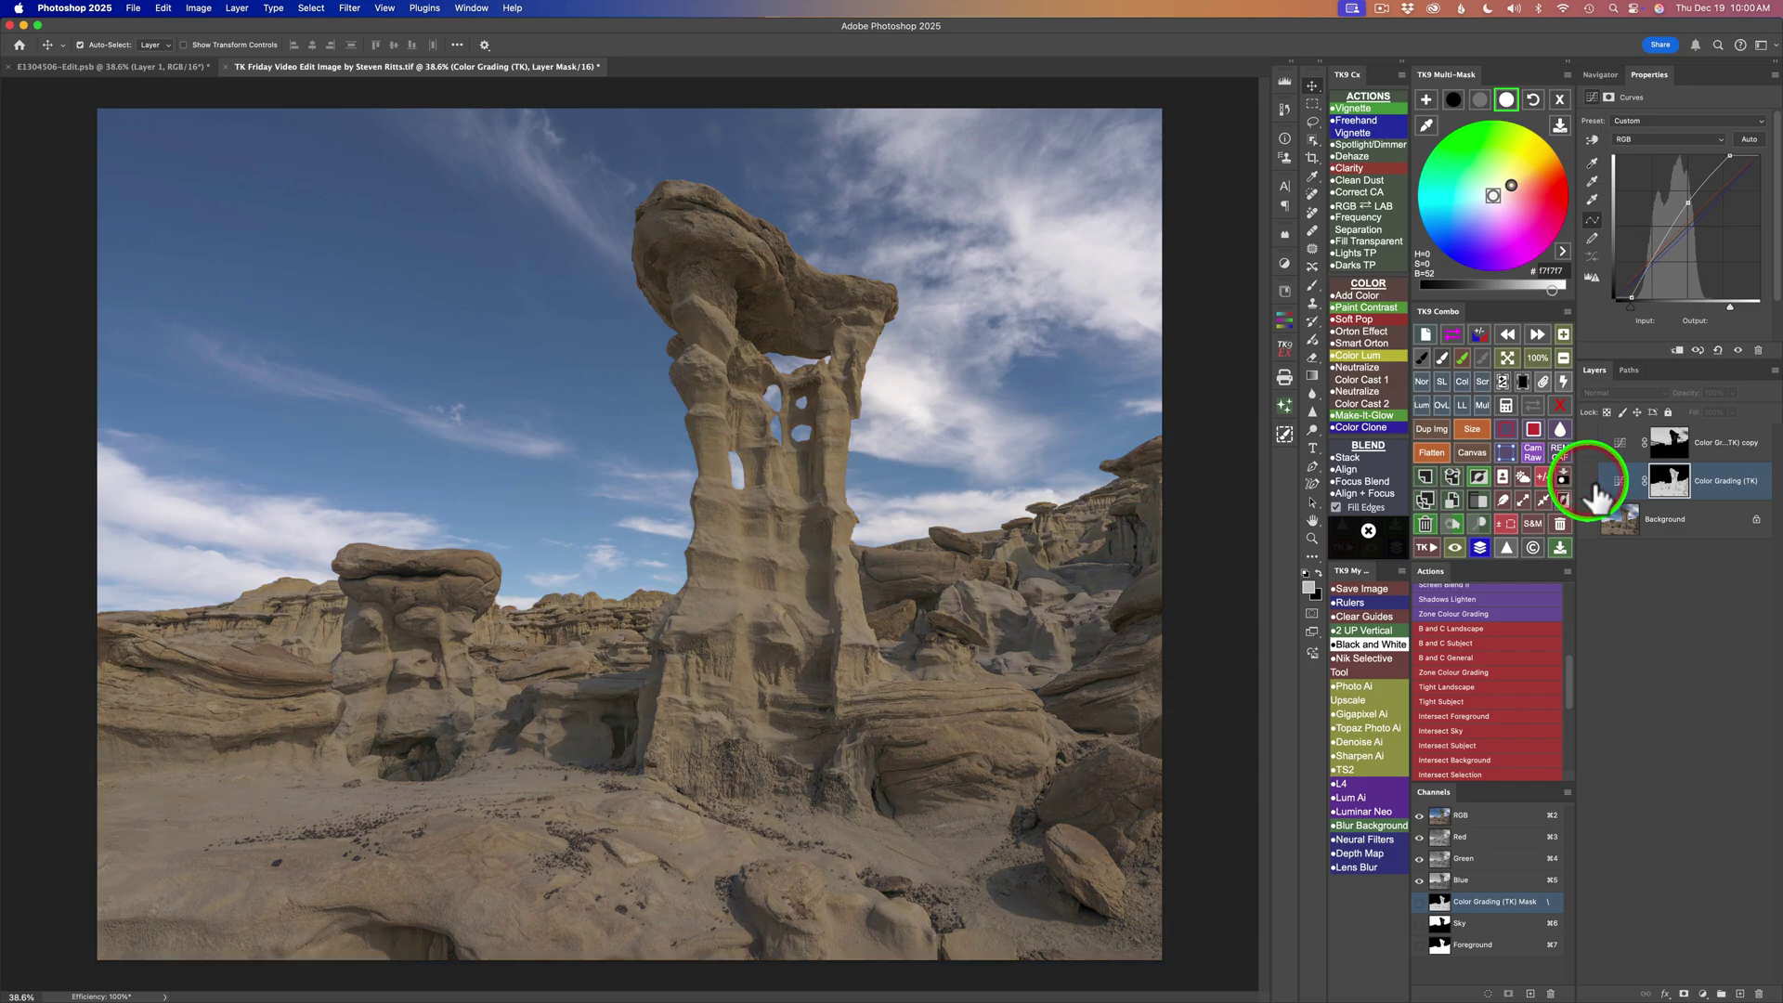
Show the foreground grading layer again and set the sky grading copy's midtones to hue 212, saturation 27, brightness -7.
alt+click(1588, 481)
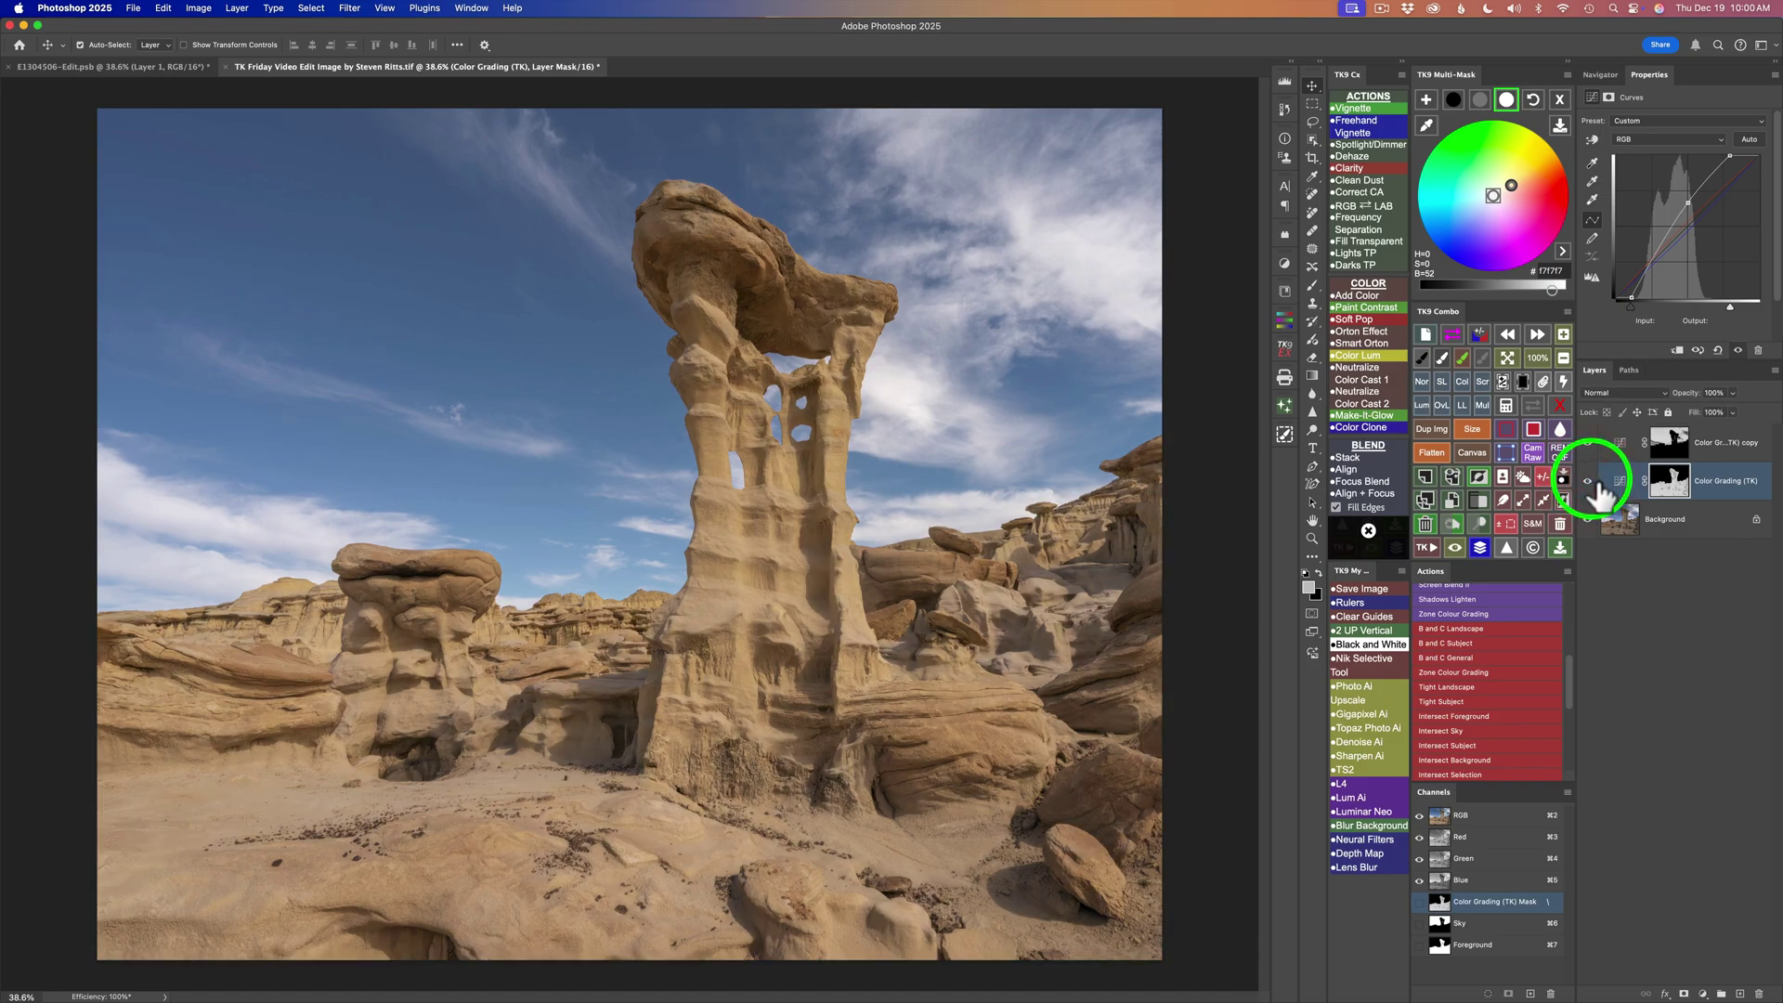
click(1625, 445)
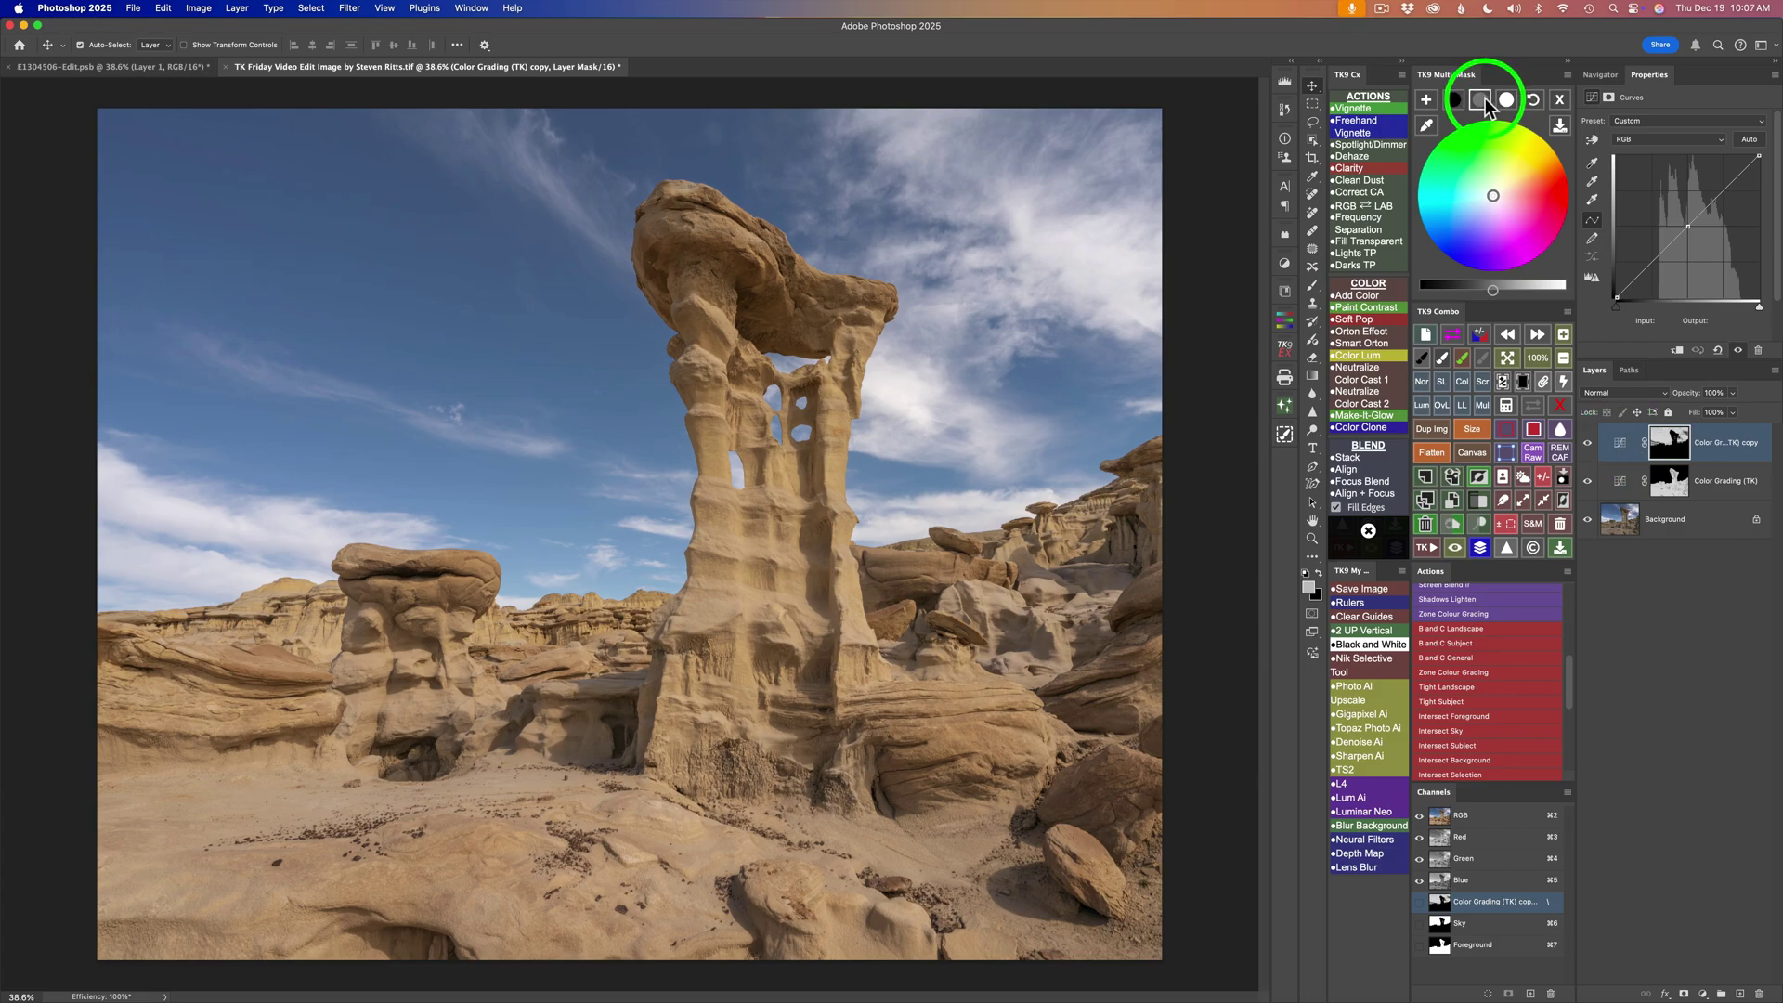
click(1482, 98)
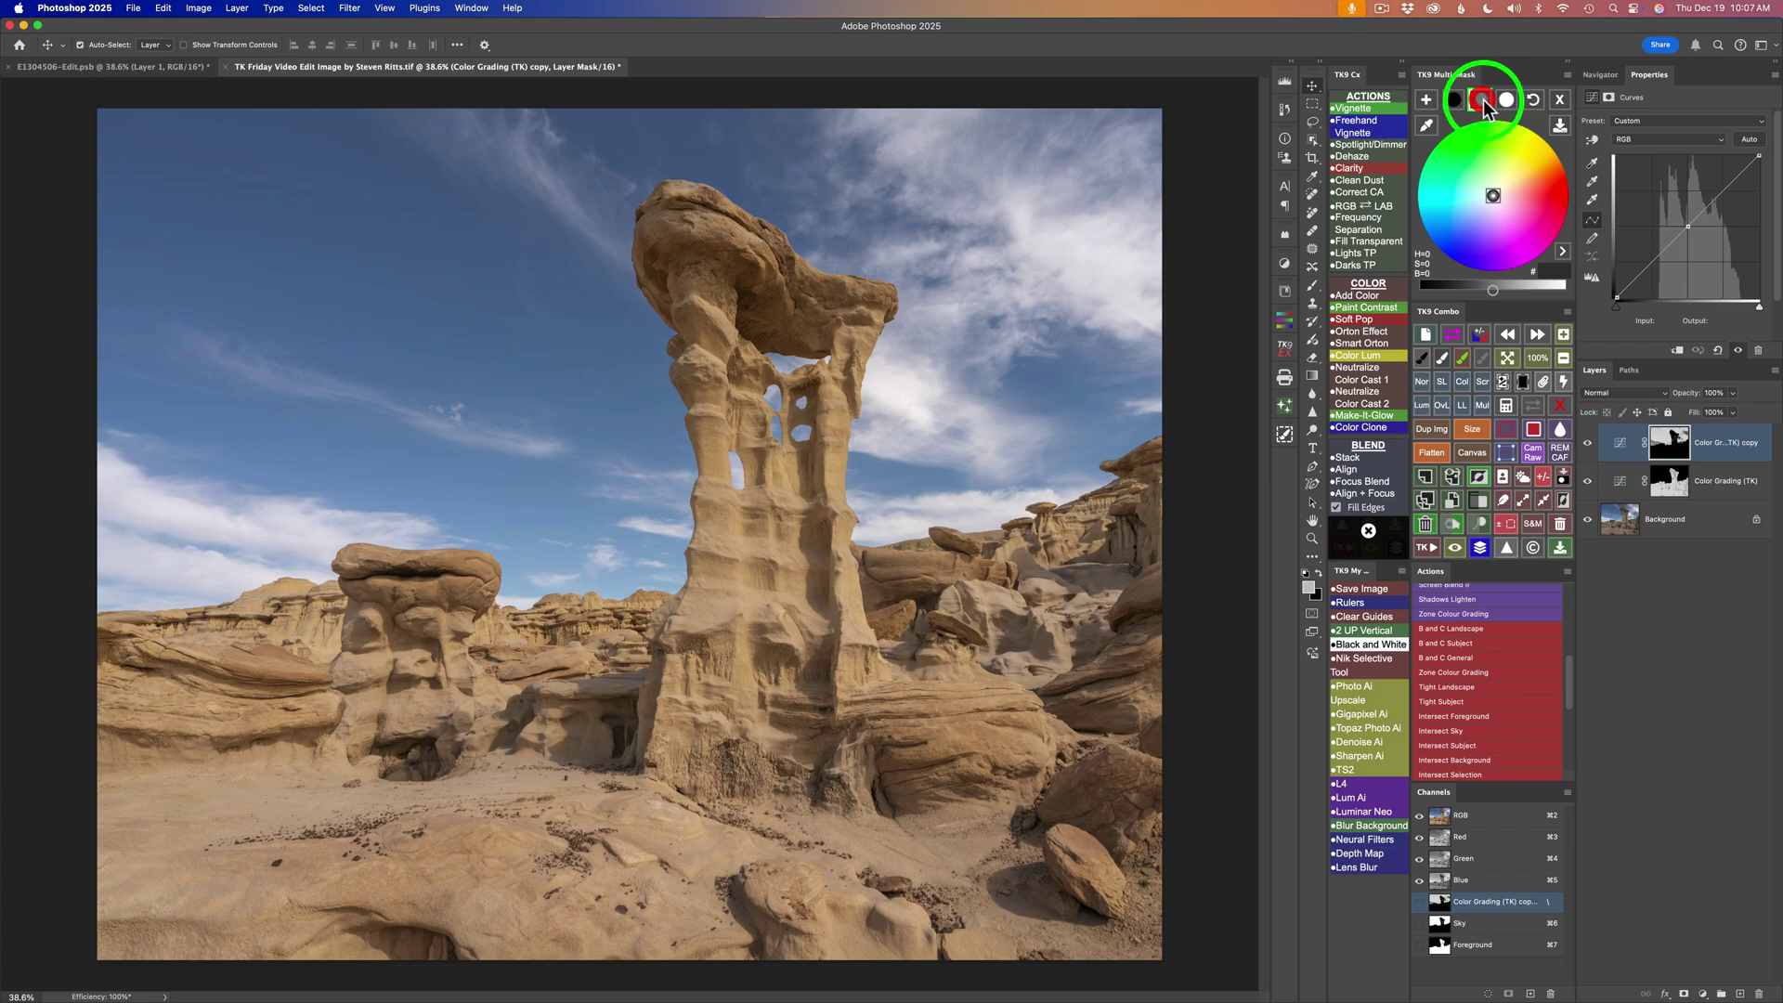
click(1493, 290)
drag(1492, 291, 1483, 206)
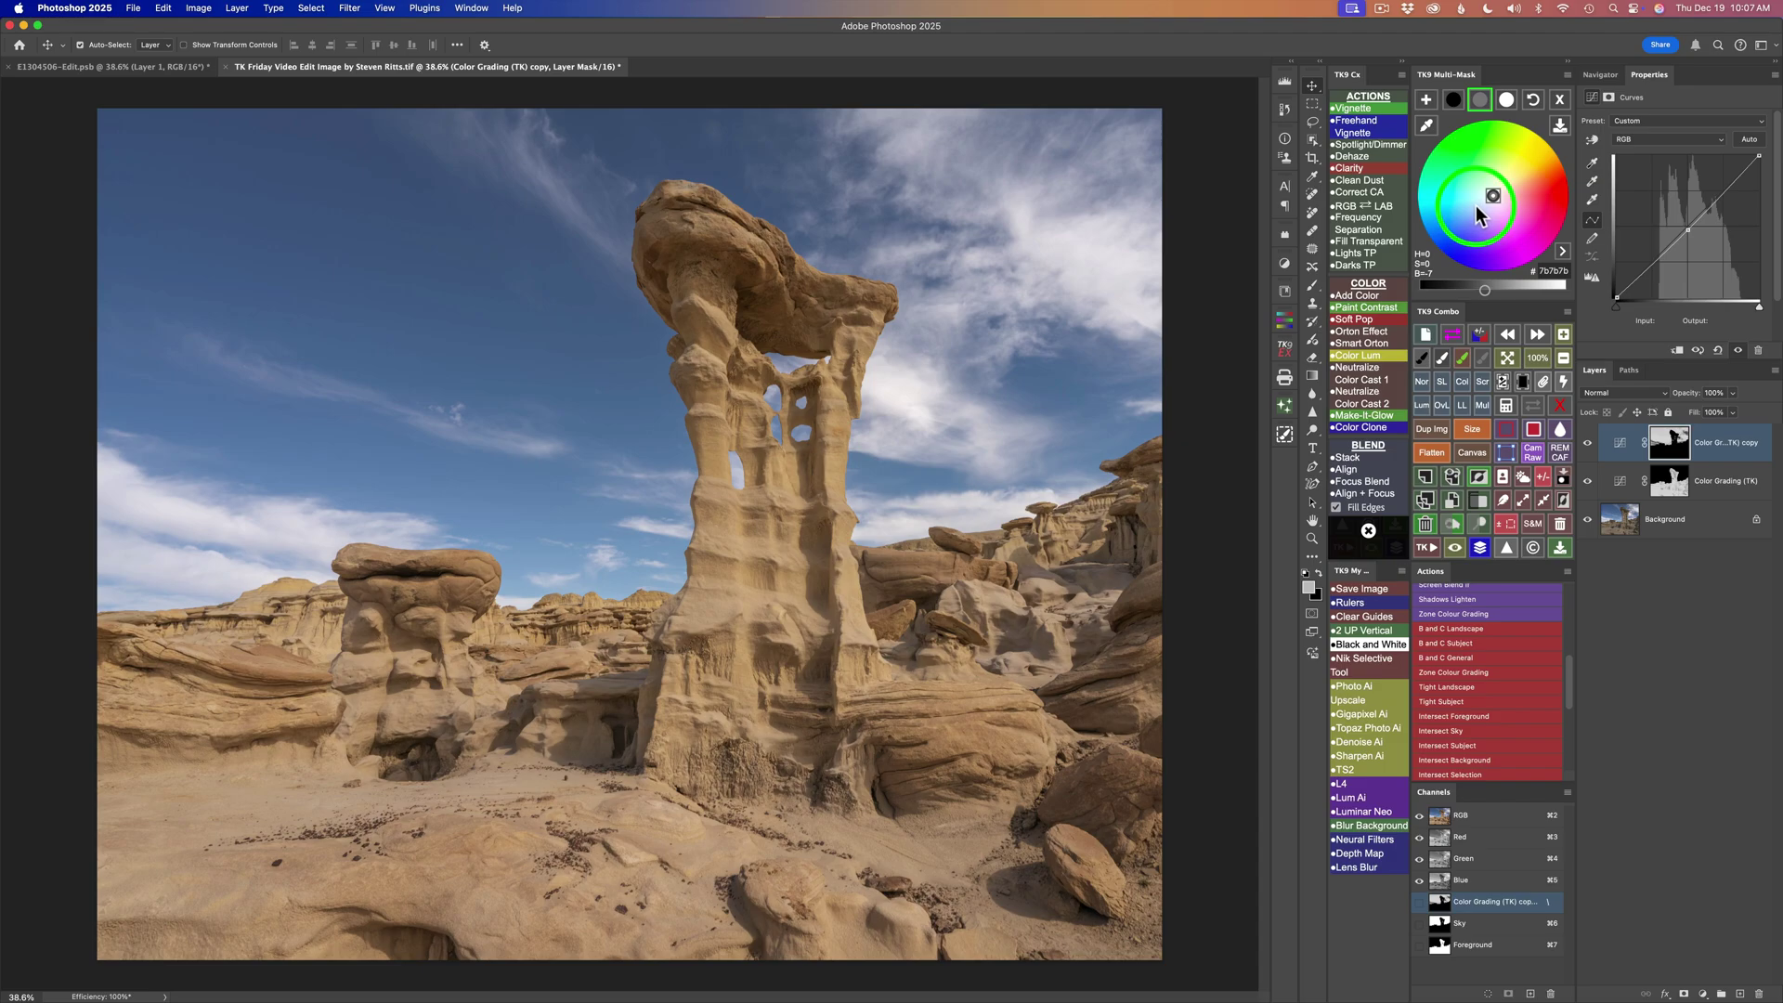
click(1475, 204)
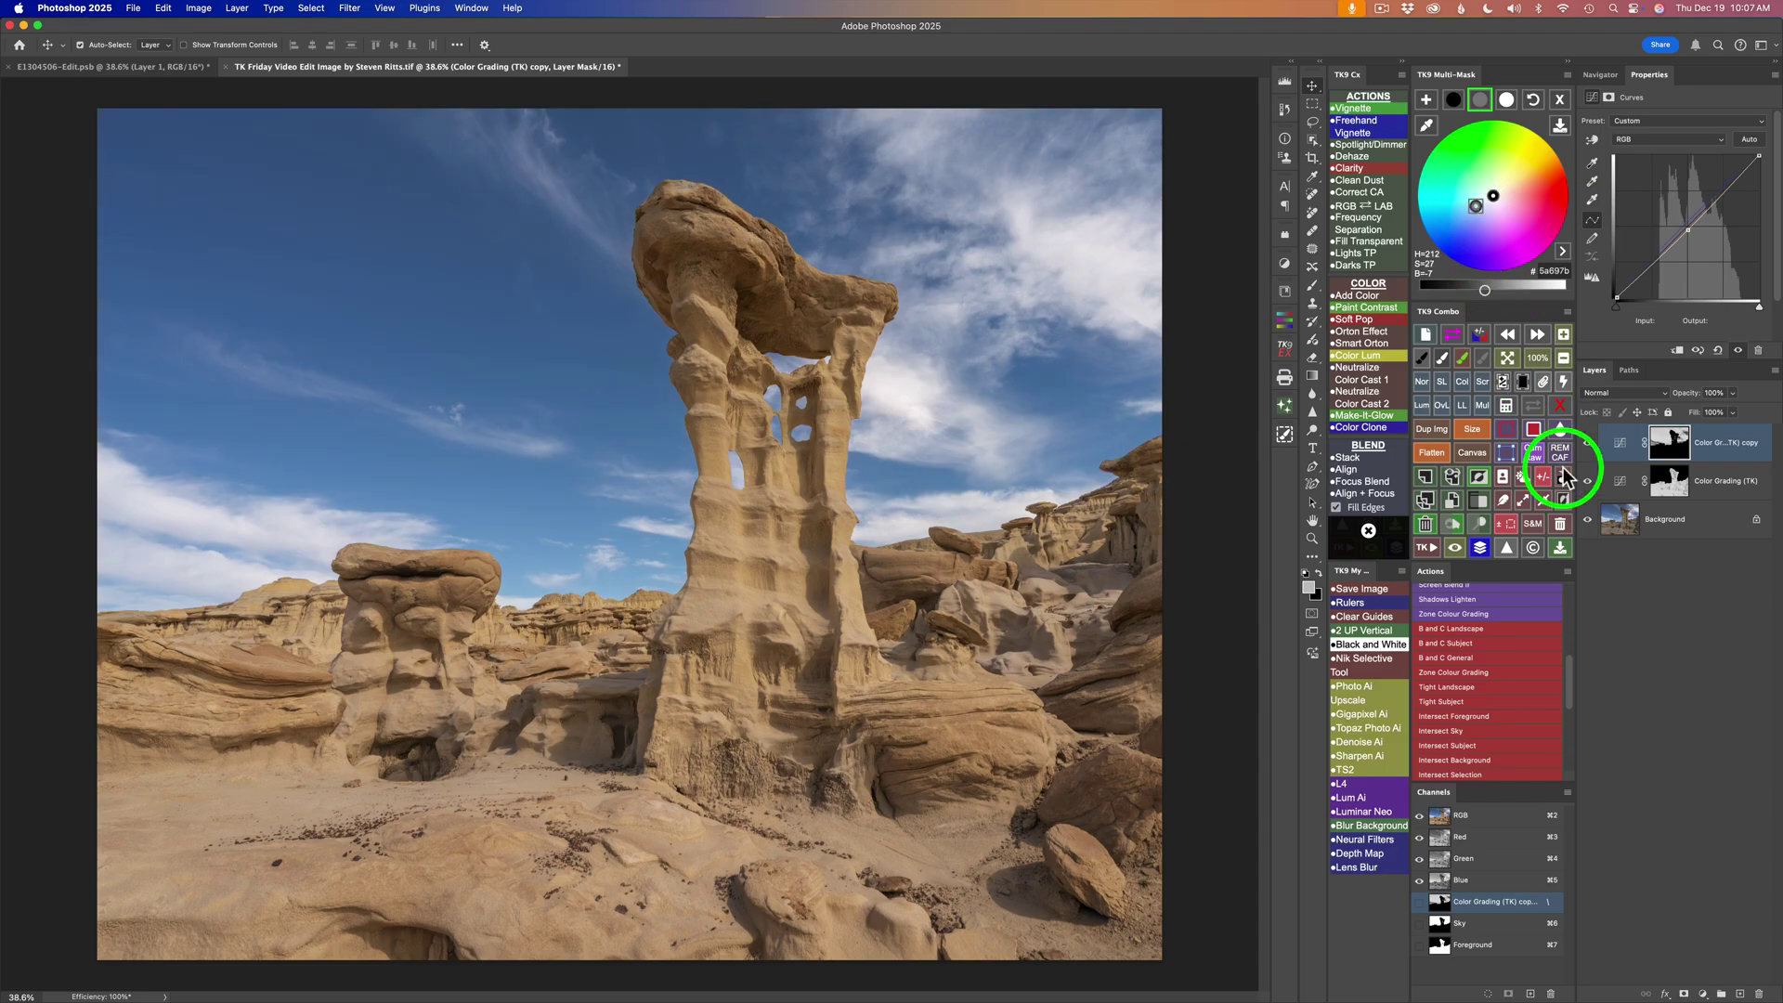
Raise the sky grading's whites to brightness 8 and compare the image with and without the grading.
click(1507, 100)
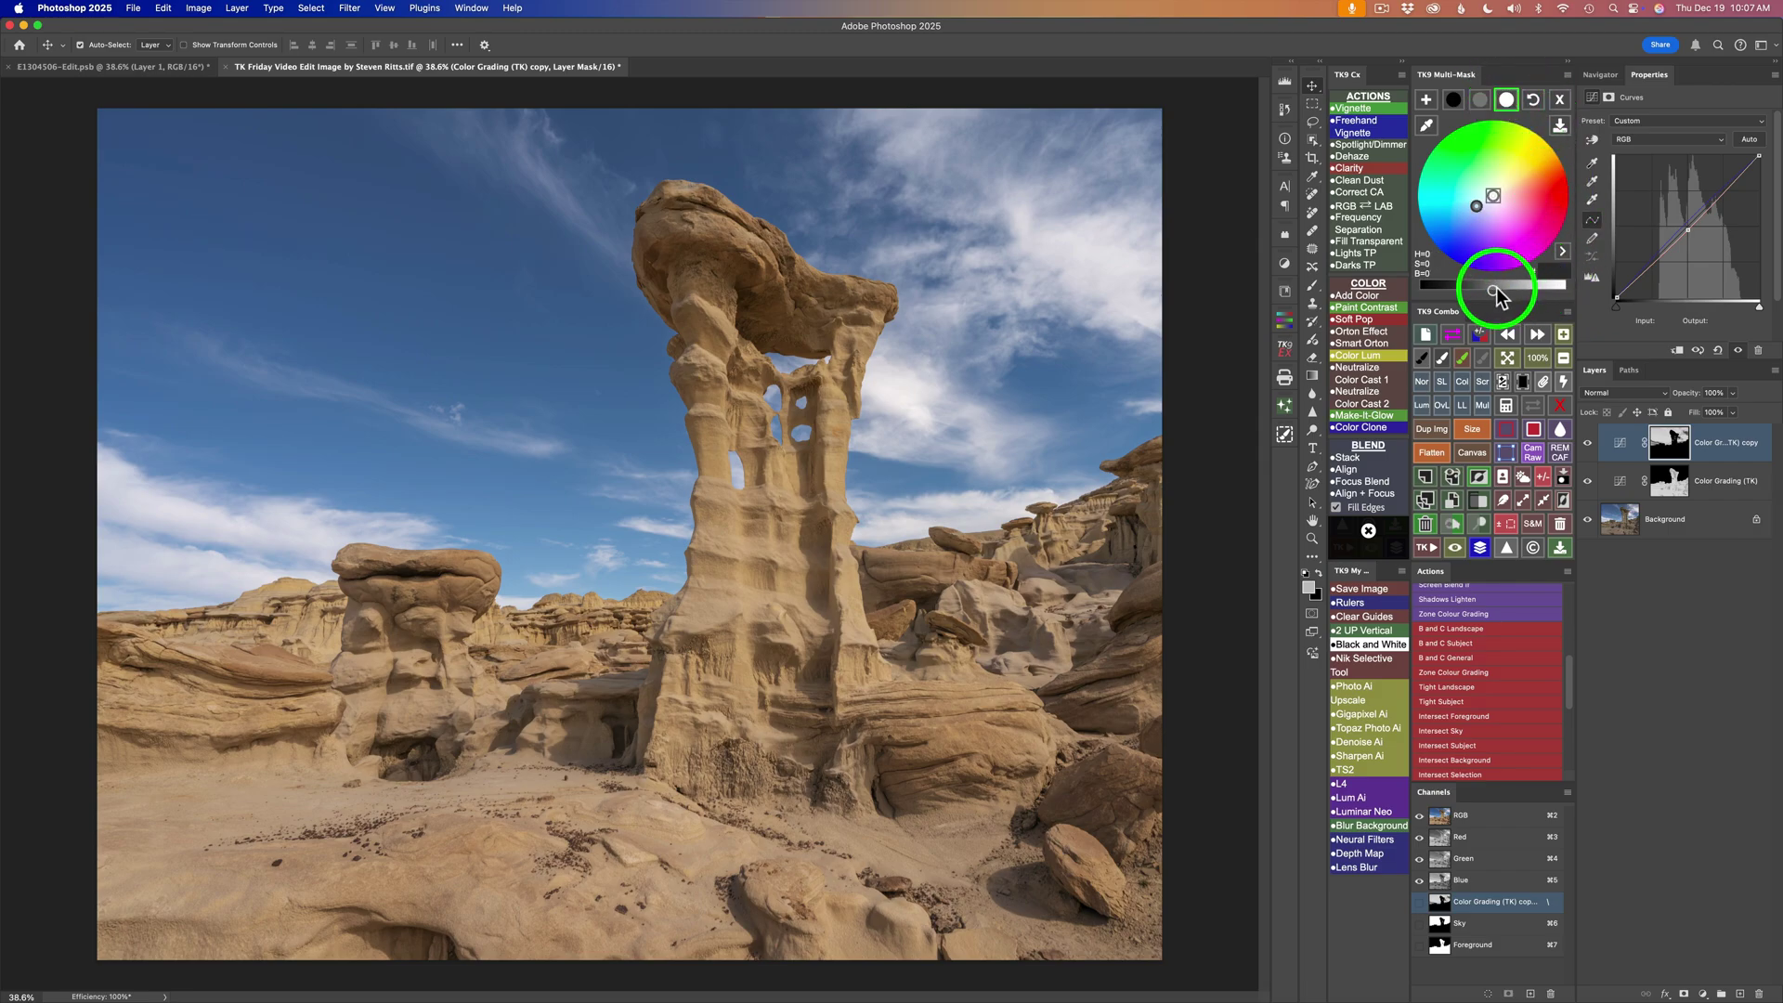
drag(1495, 289, 1503, 289)
click(1591, 445)
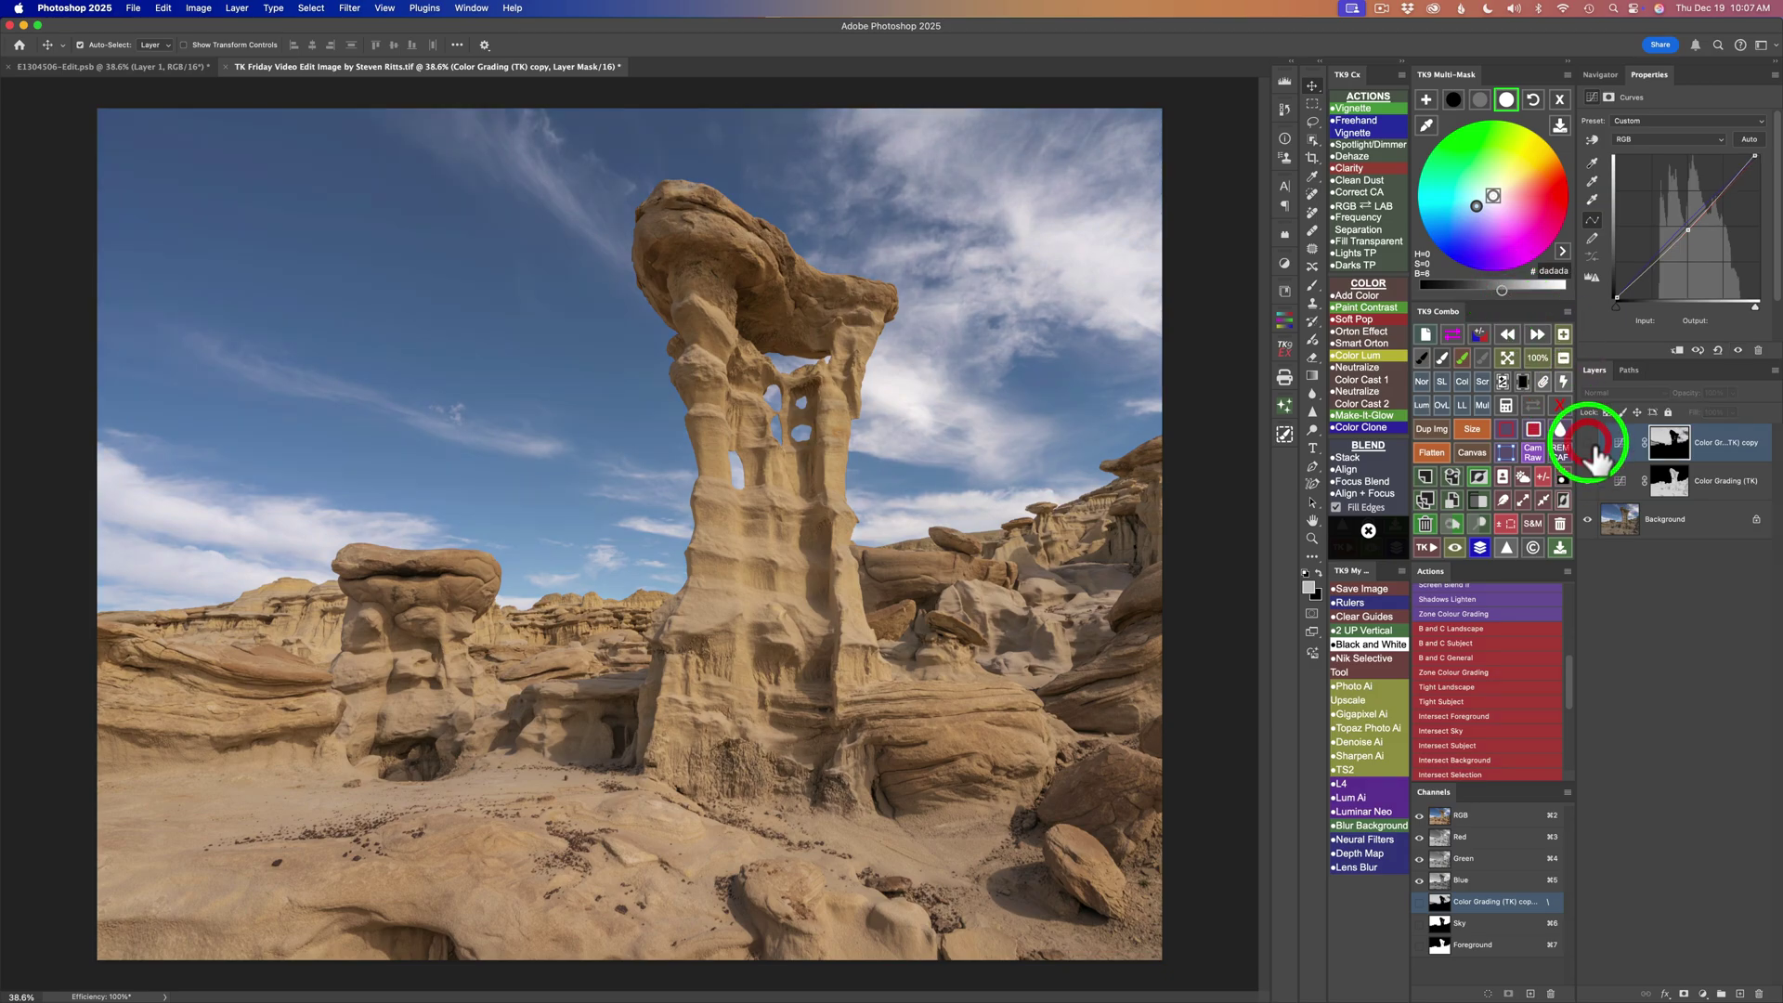
click(1595, 456)
click(1589, 445)
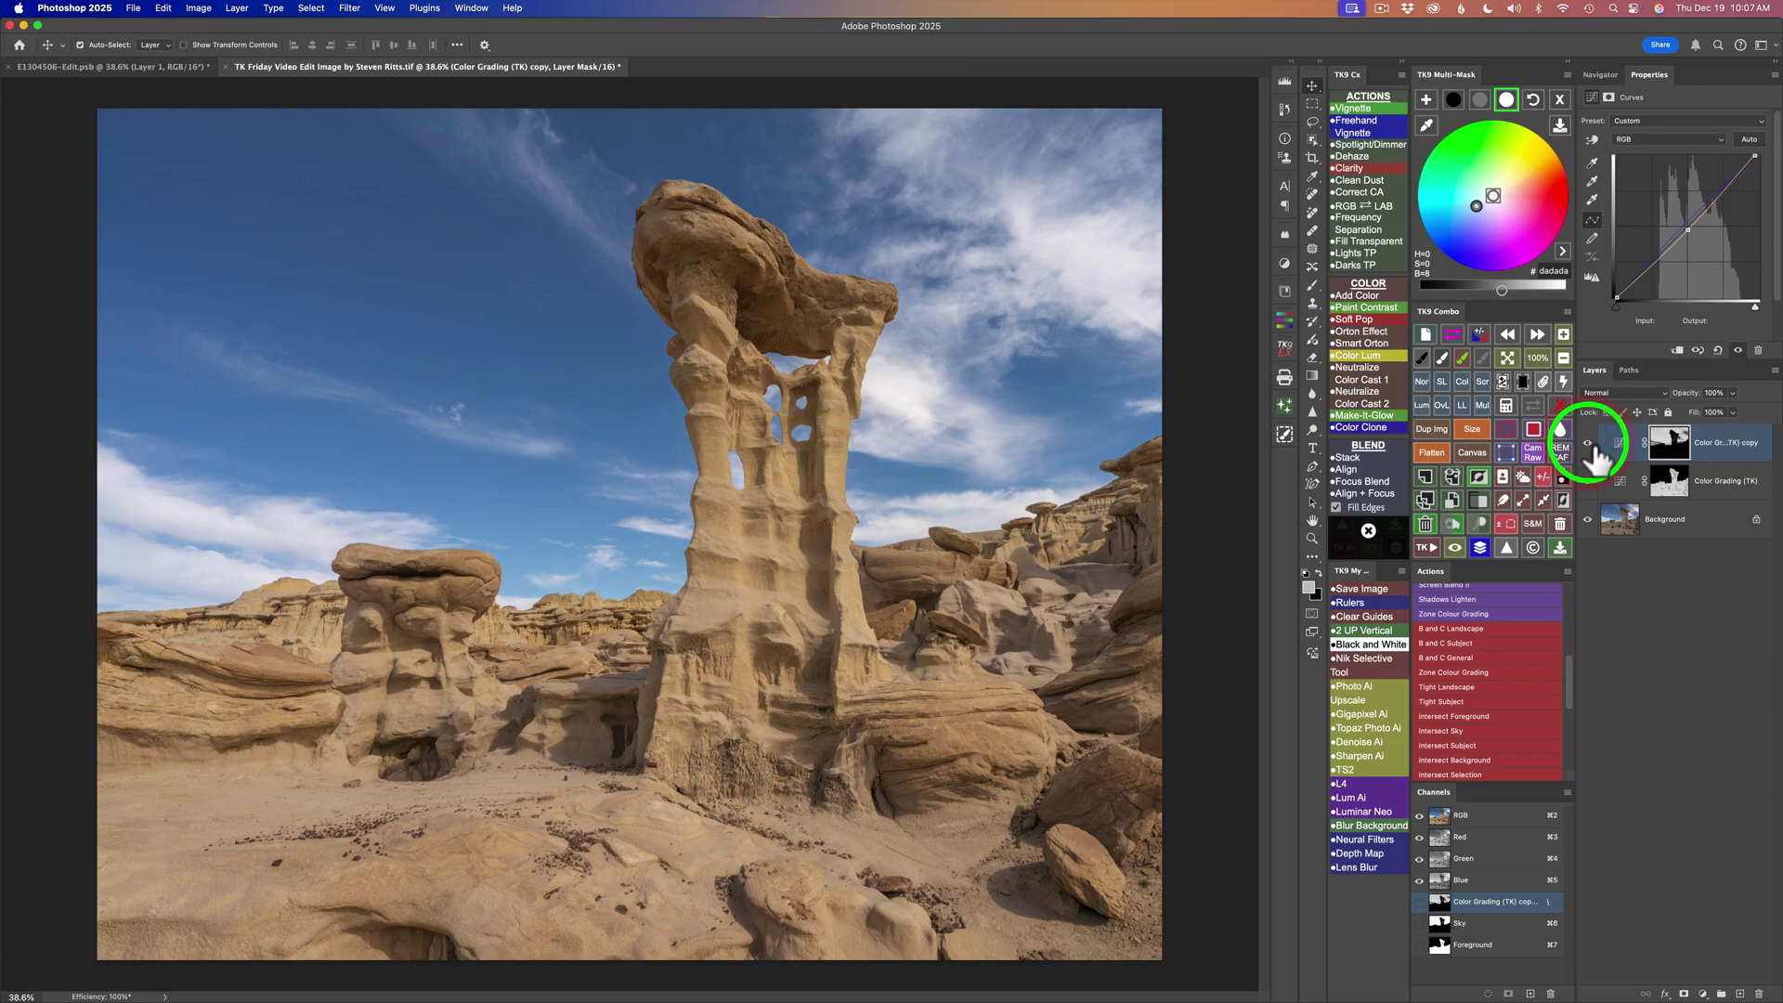
click(1480, 548)
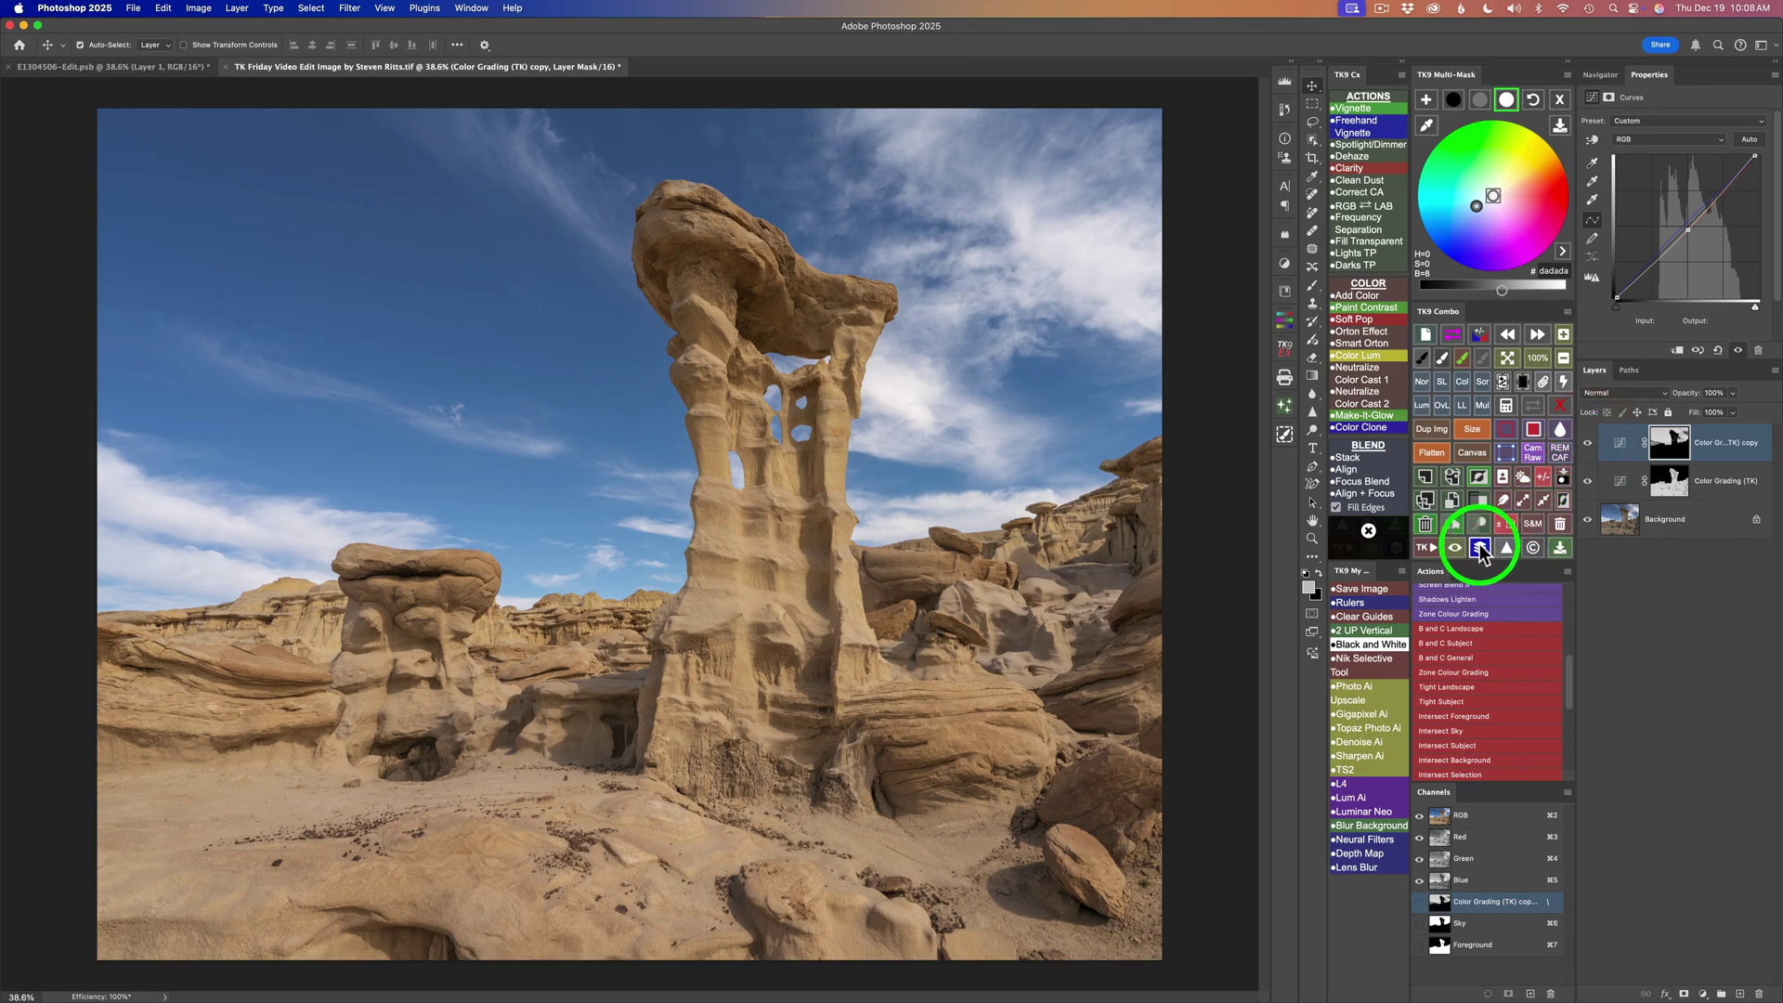
click(1480, 548)
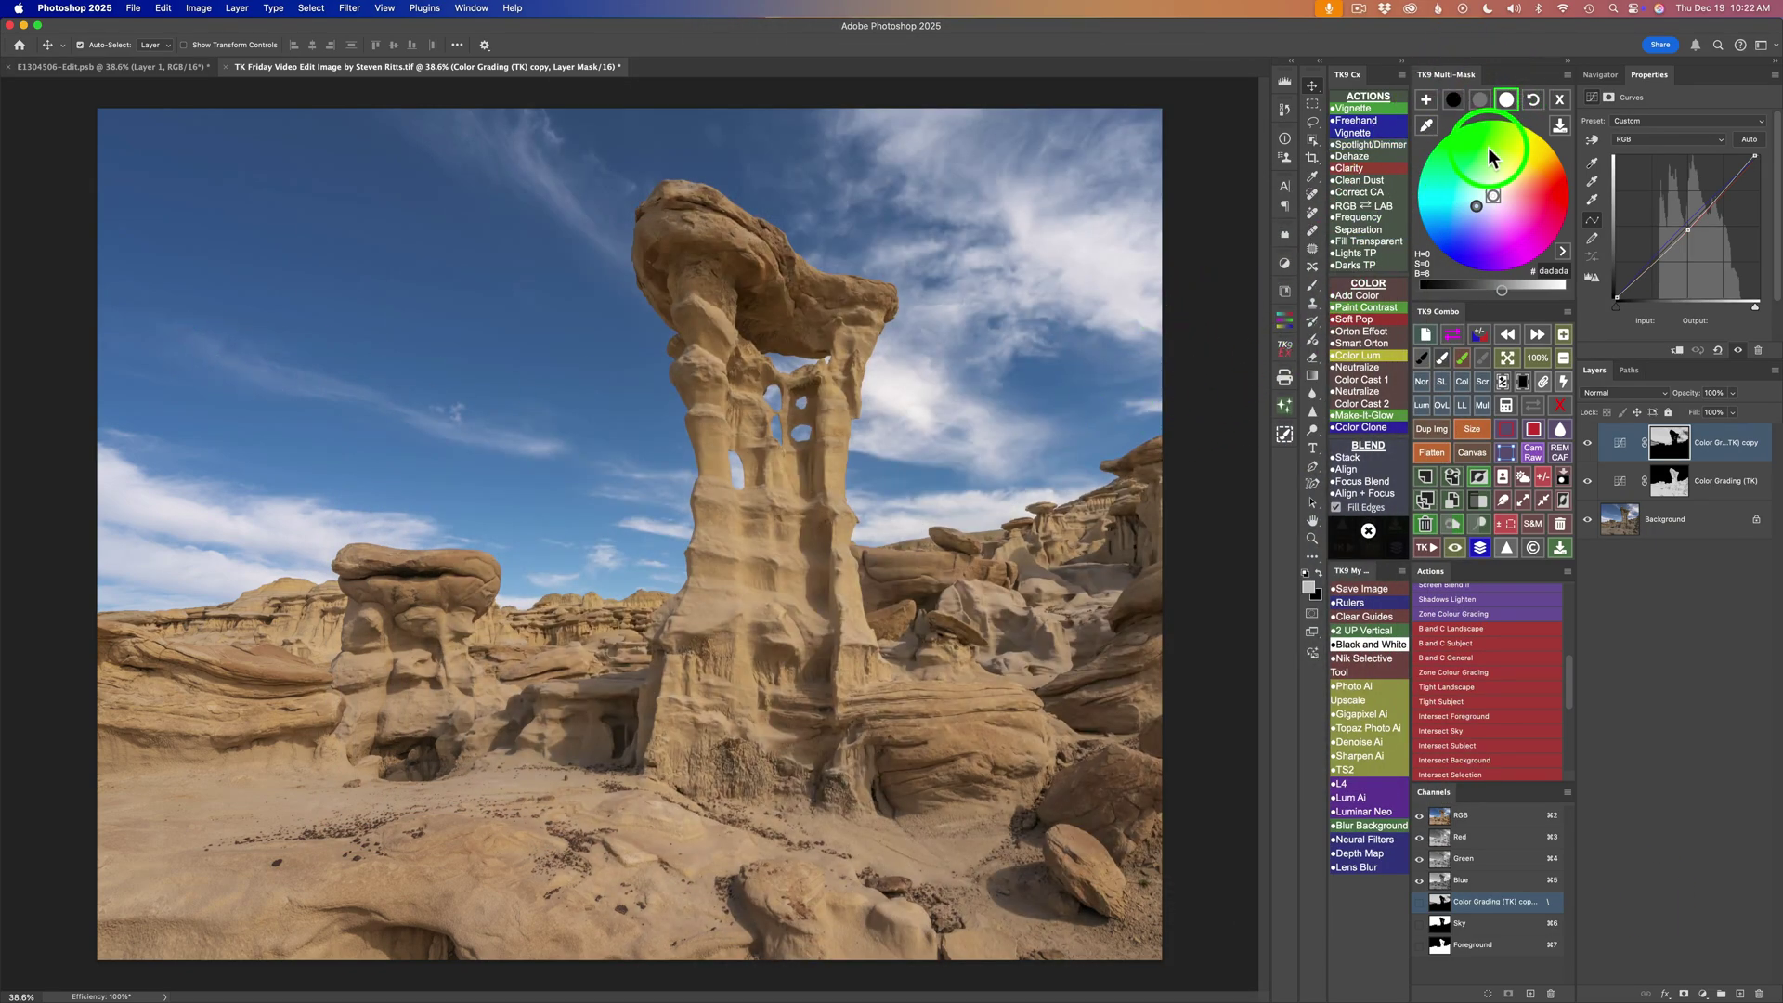
Exit color grading, preview the midtones luminosity masks, and output midtones 1 as the mask of a Curves layer.
click(1560, 100)
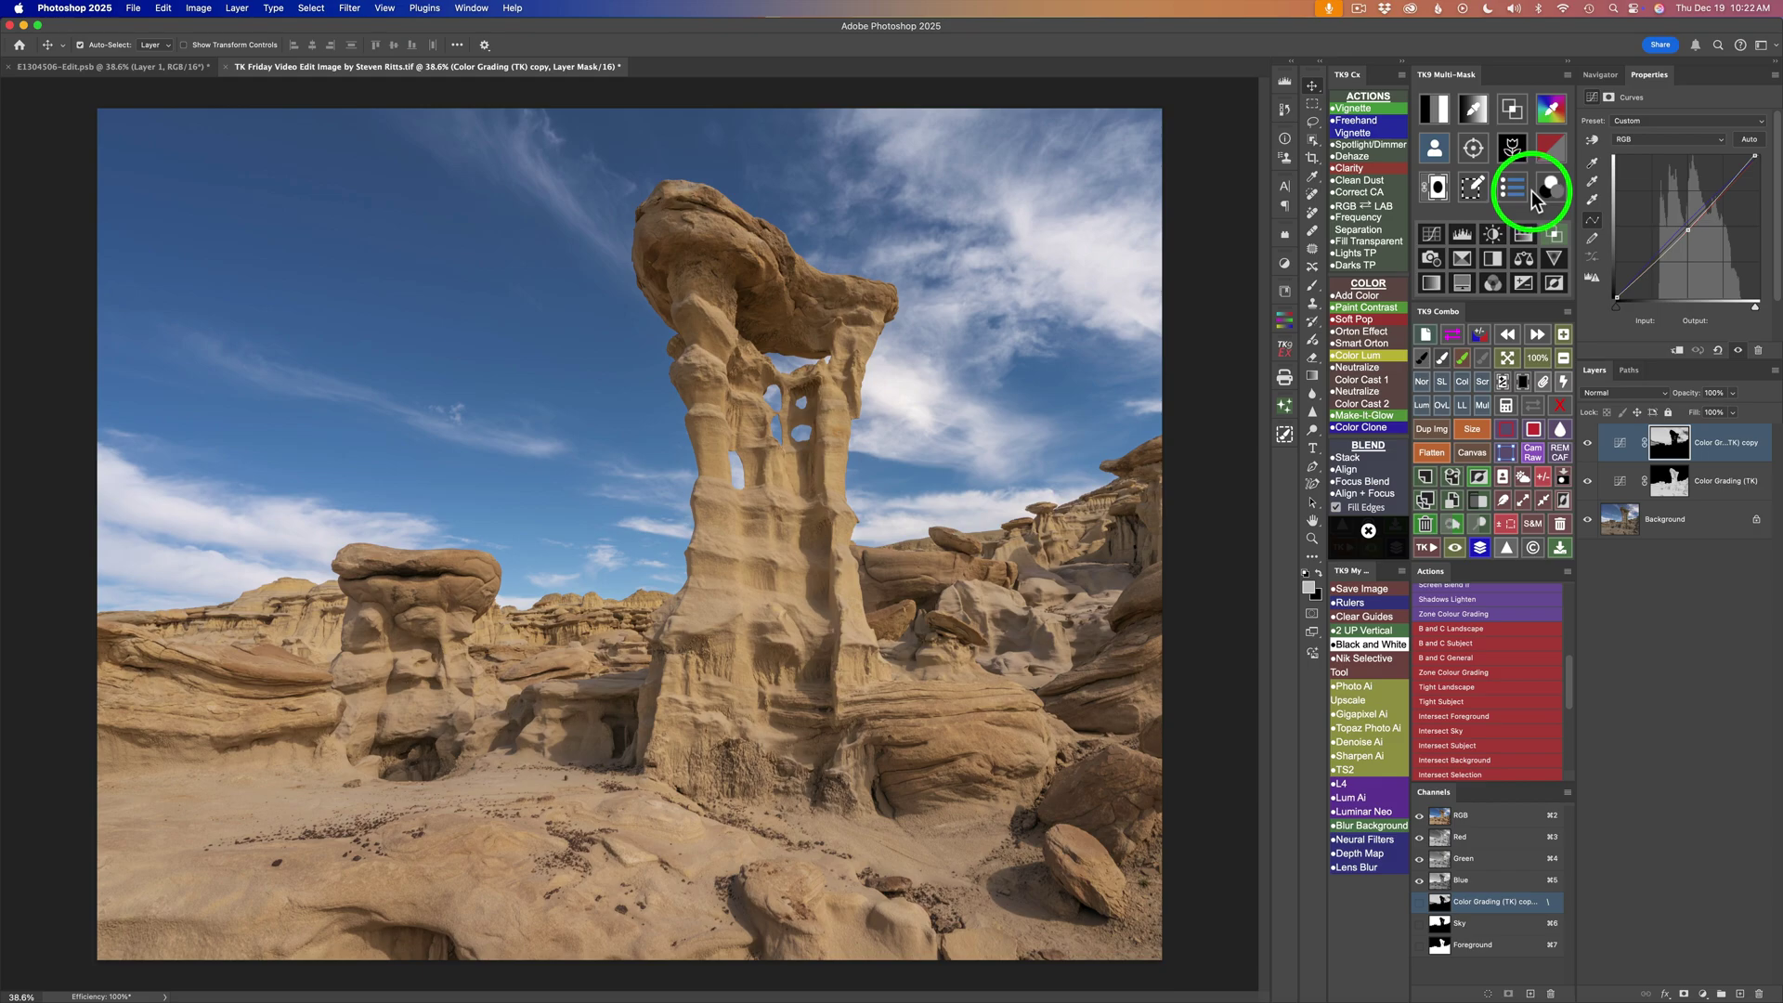
click(1438, 110)
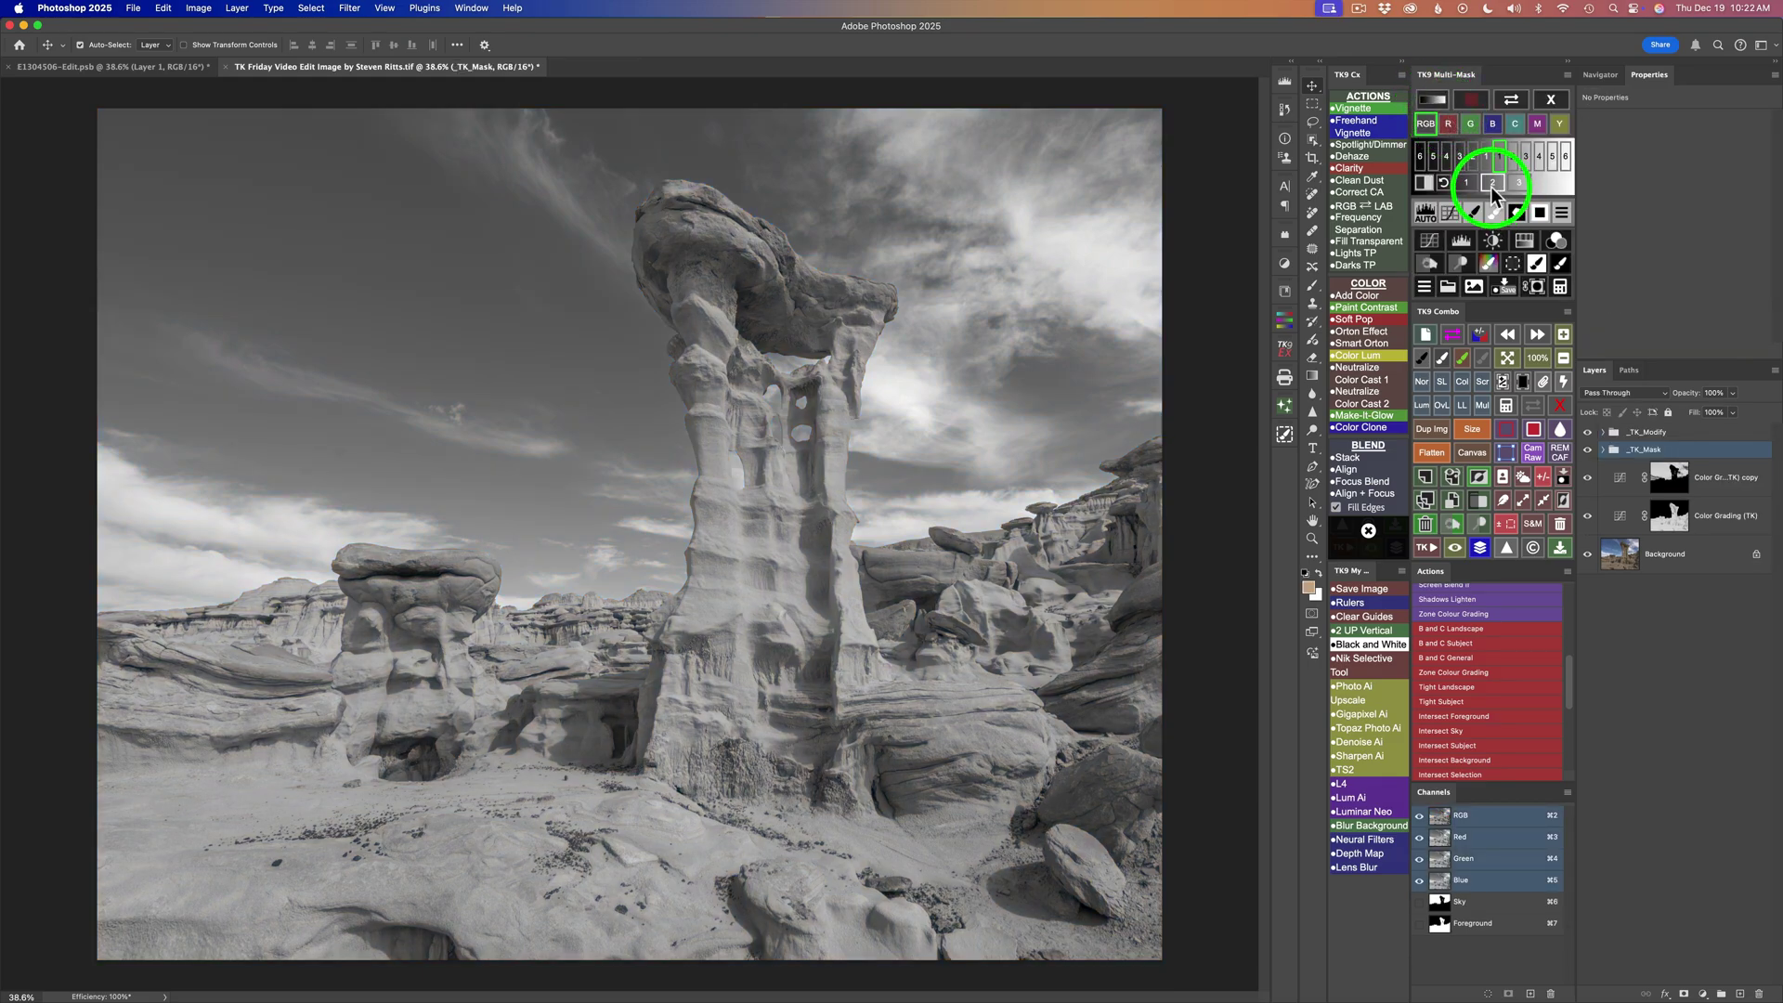
click(1467, 182)
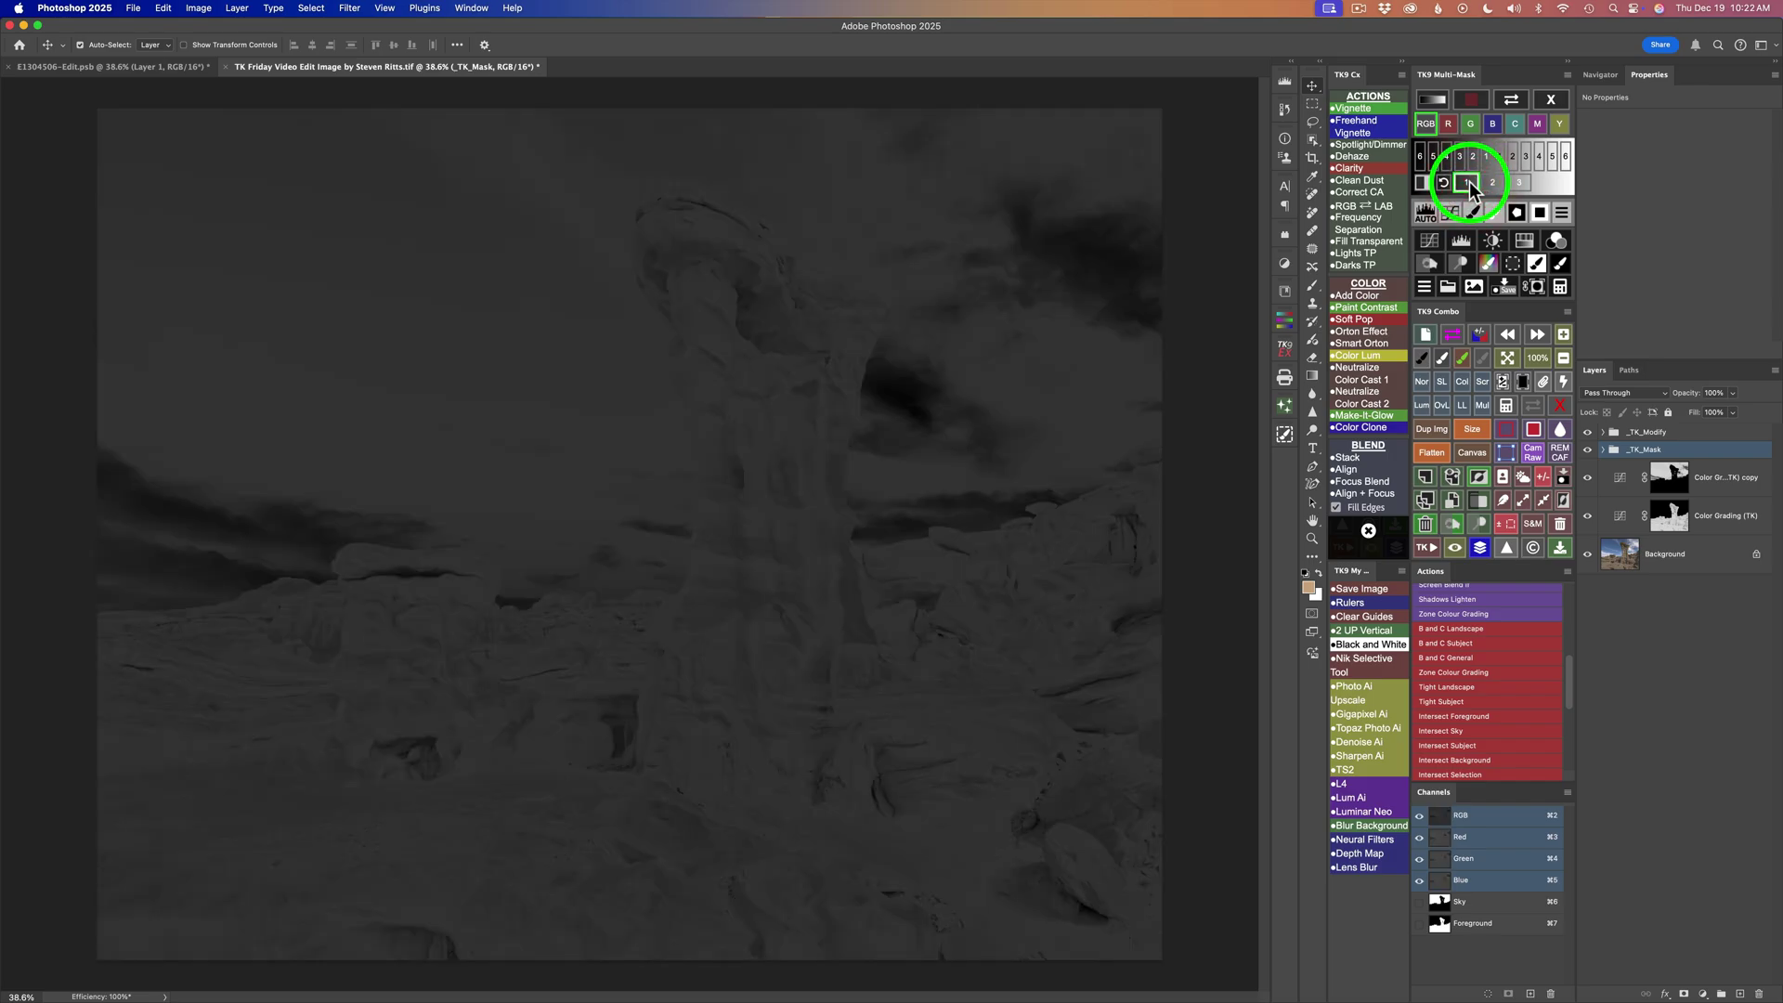
click(1493, 183)
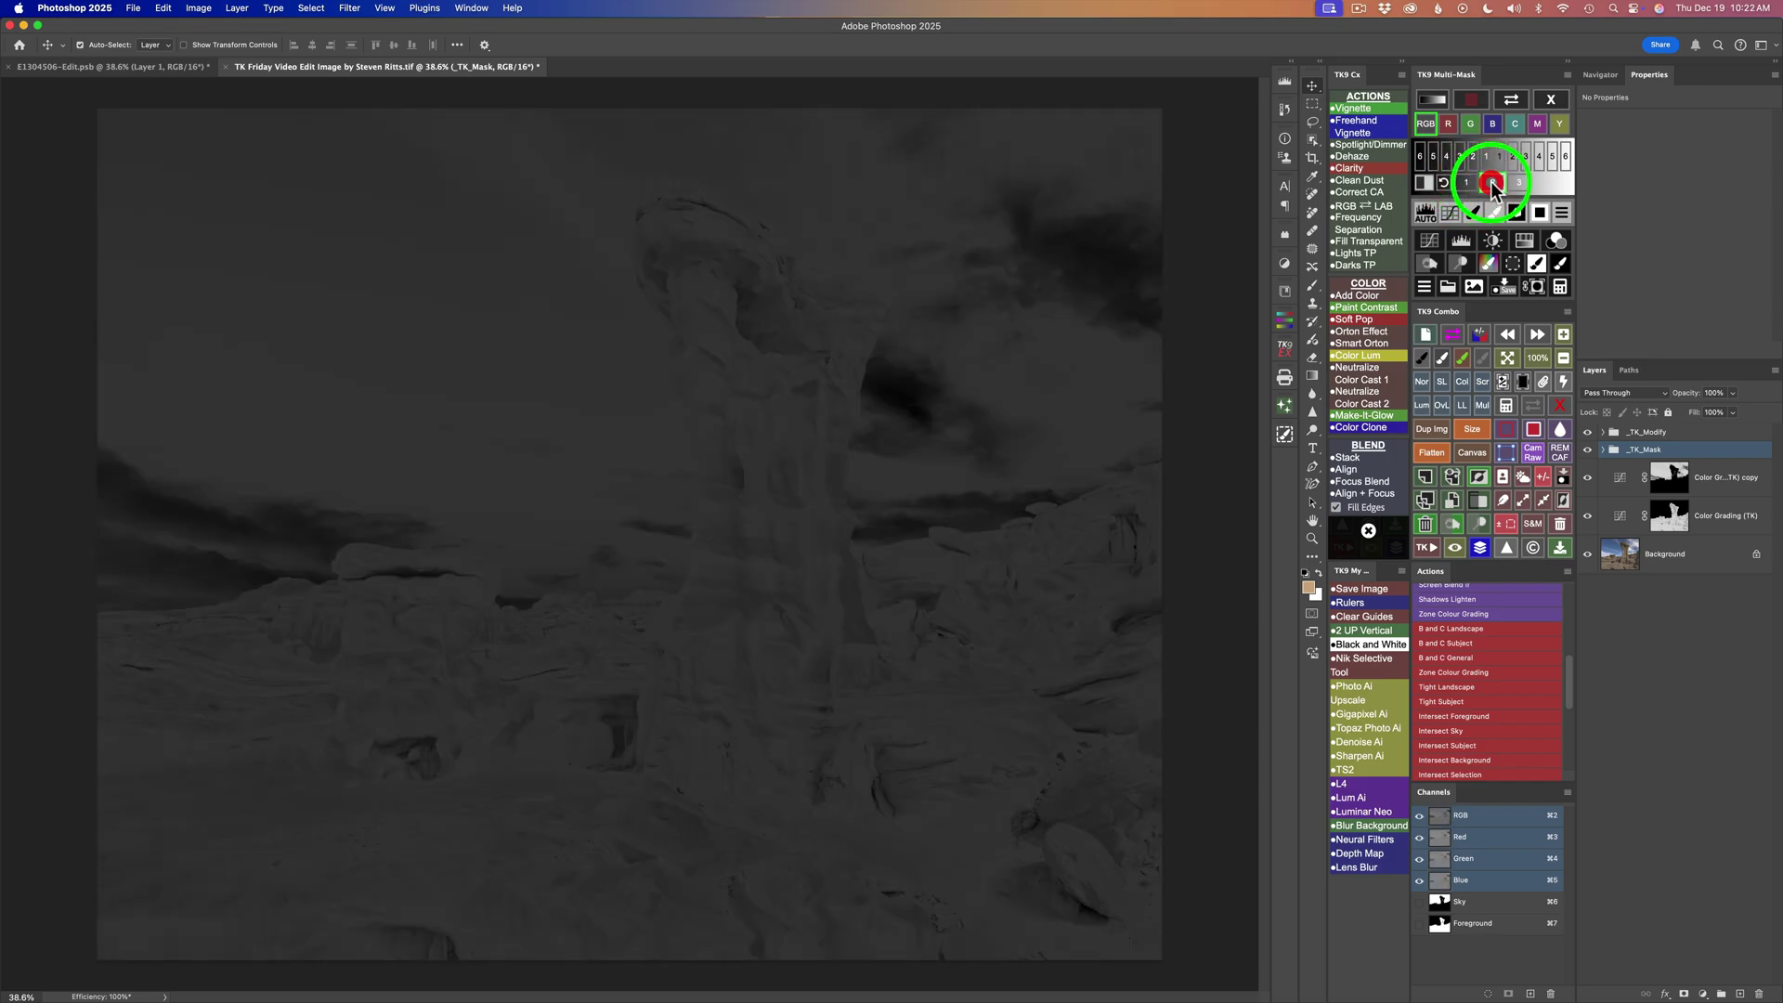
click(1518, 181)
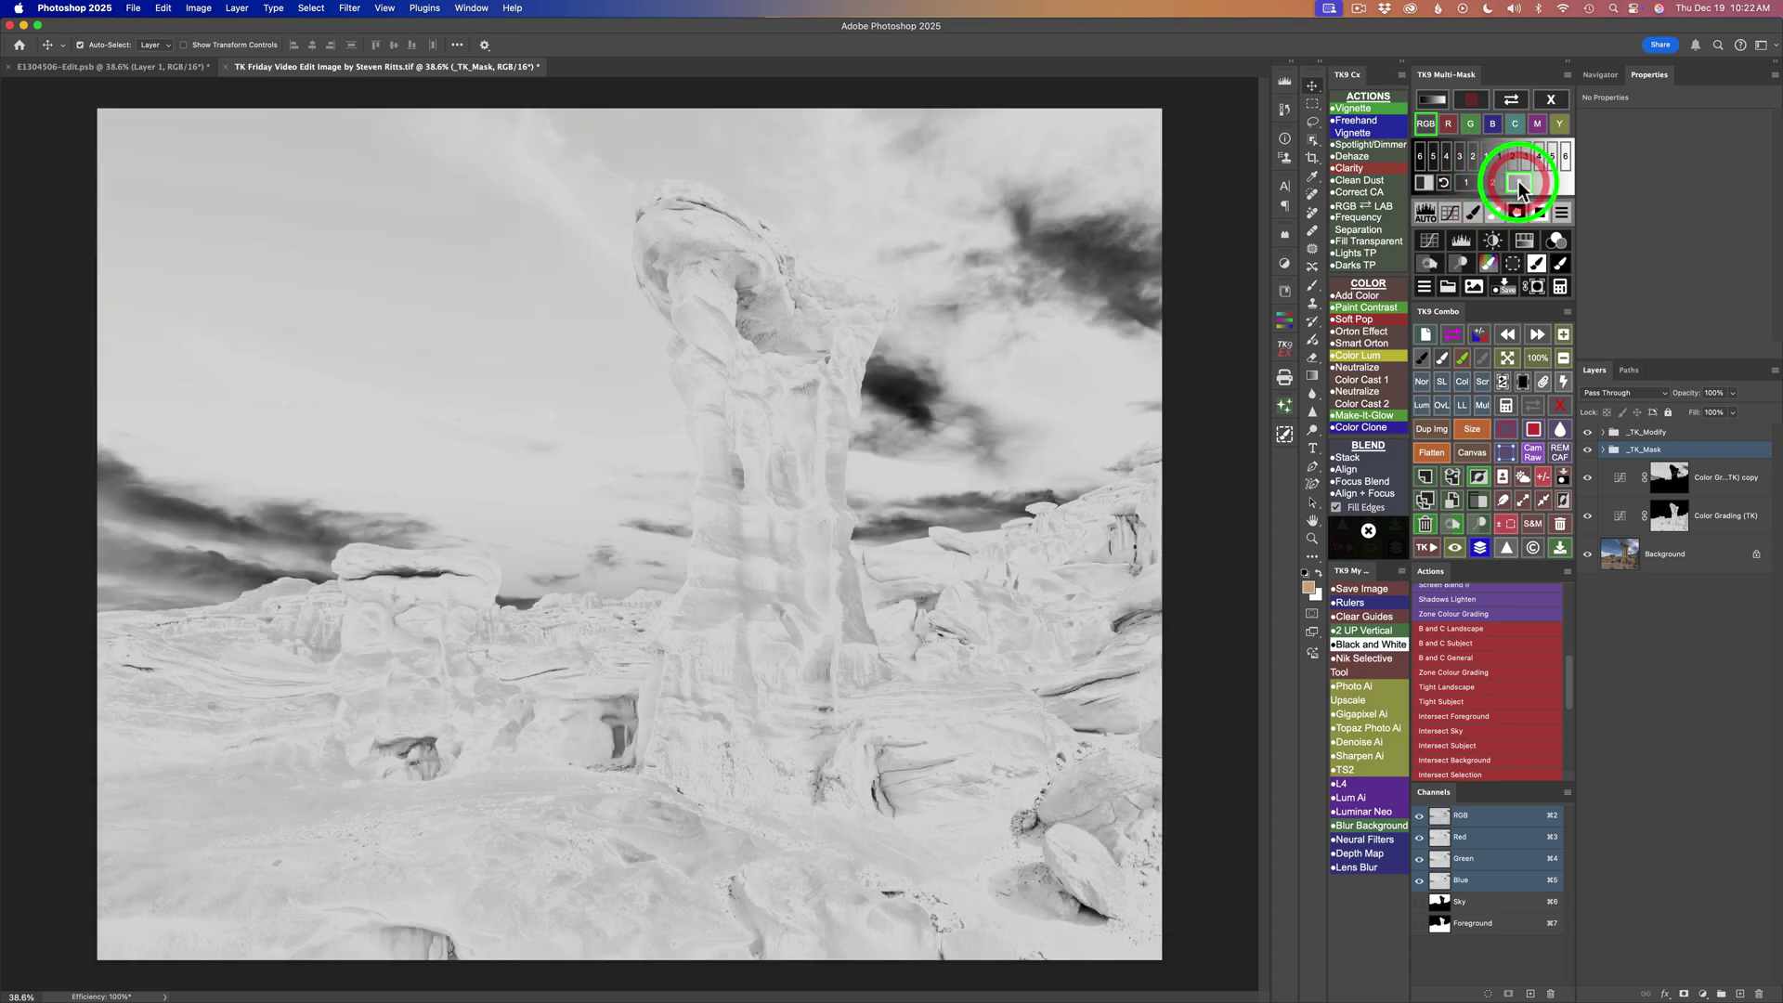
click(1467, 182)
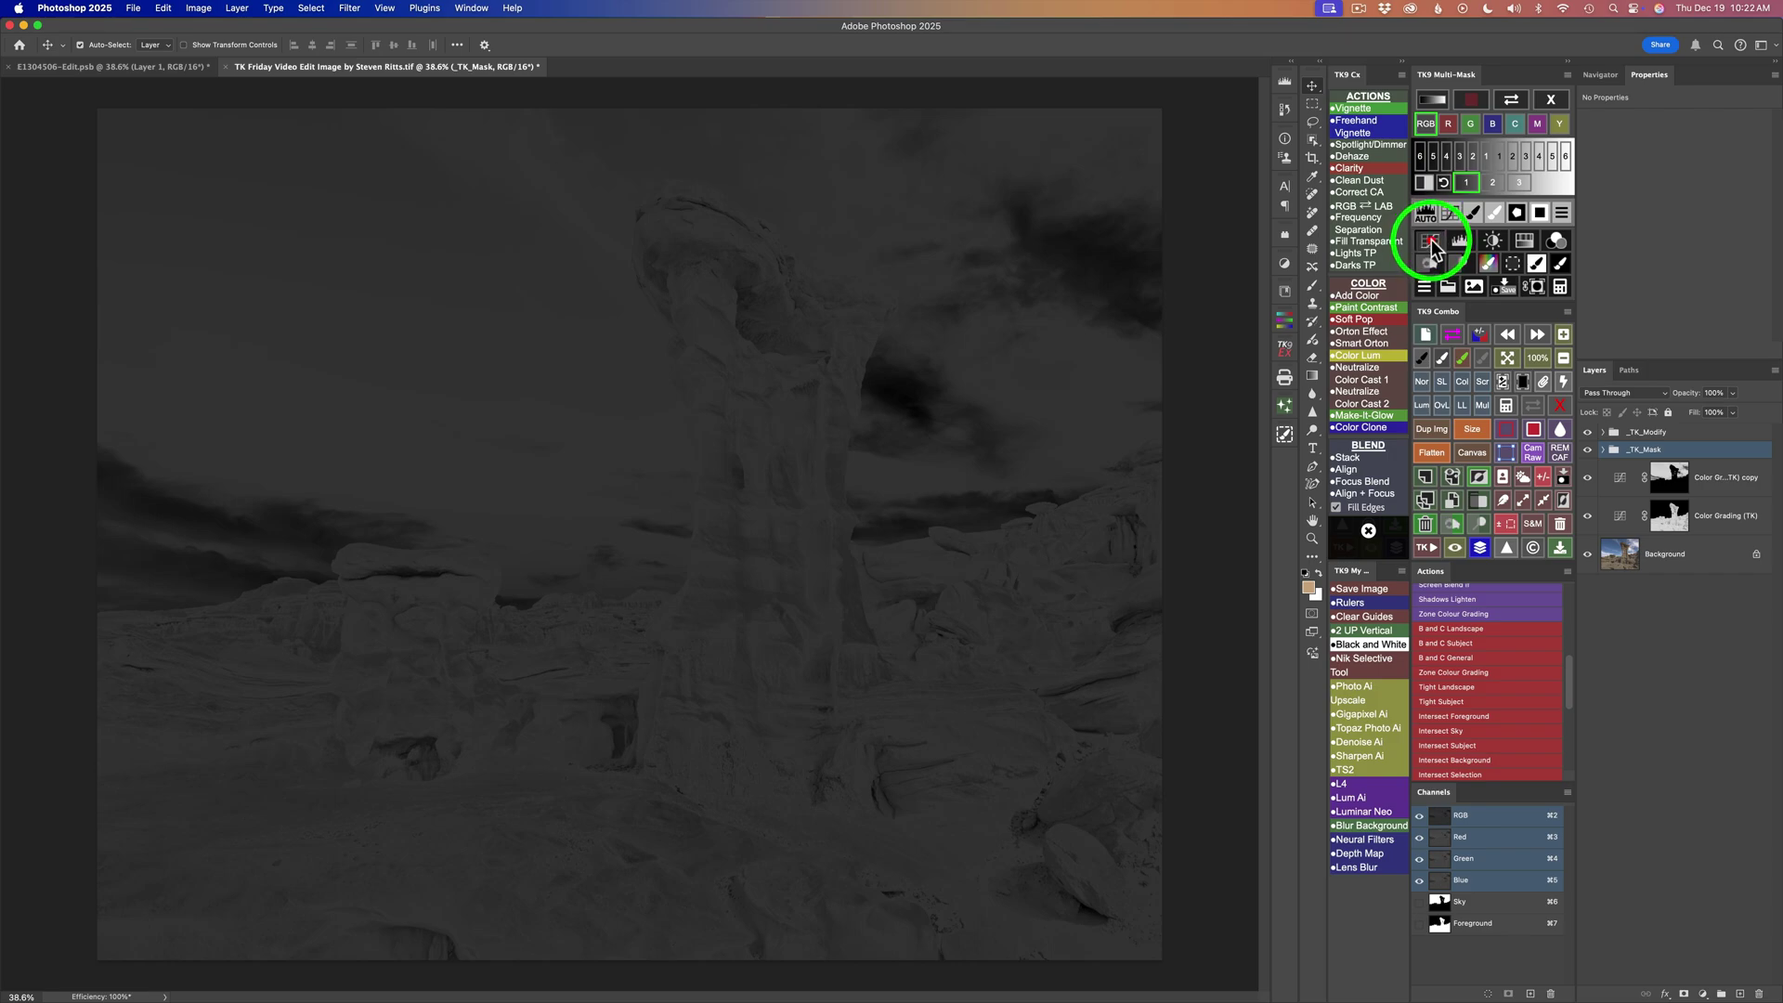
click(1431, 243)
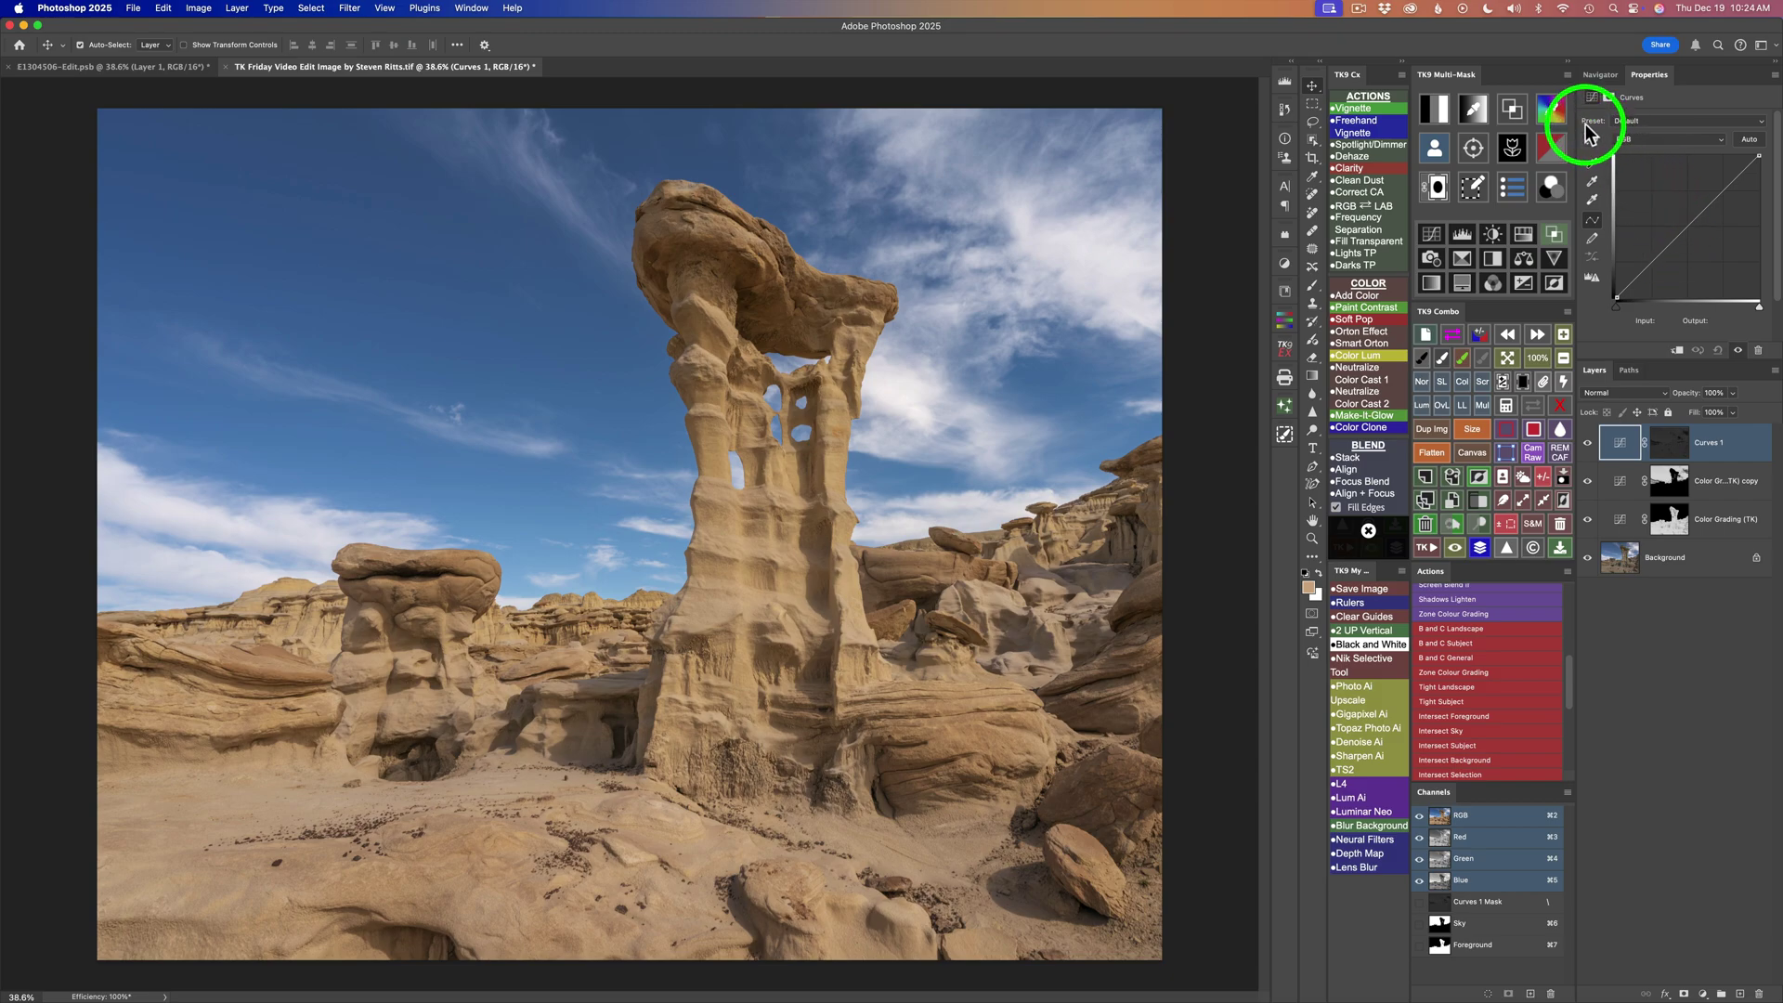
Apply the Strong Contrast (RGB) preset to the midtones Curves layer and toggle its visibility to compare.
click(1759, 120)
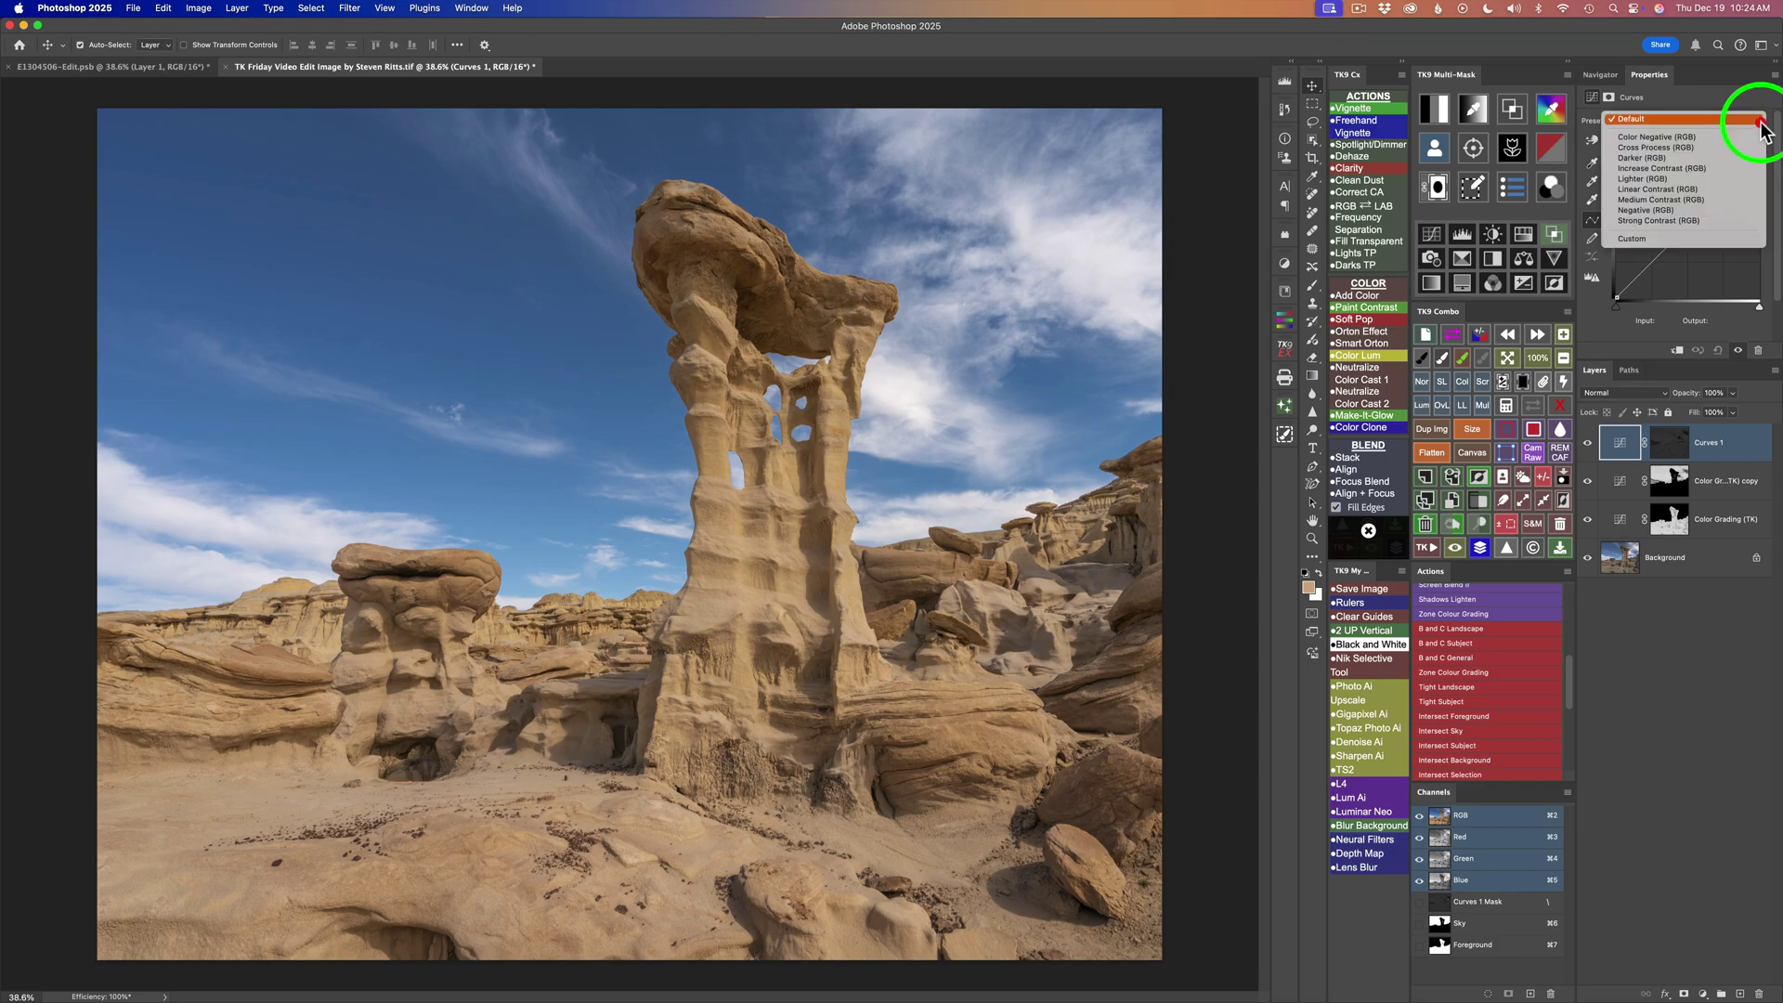
click(1674, 219)
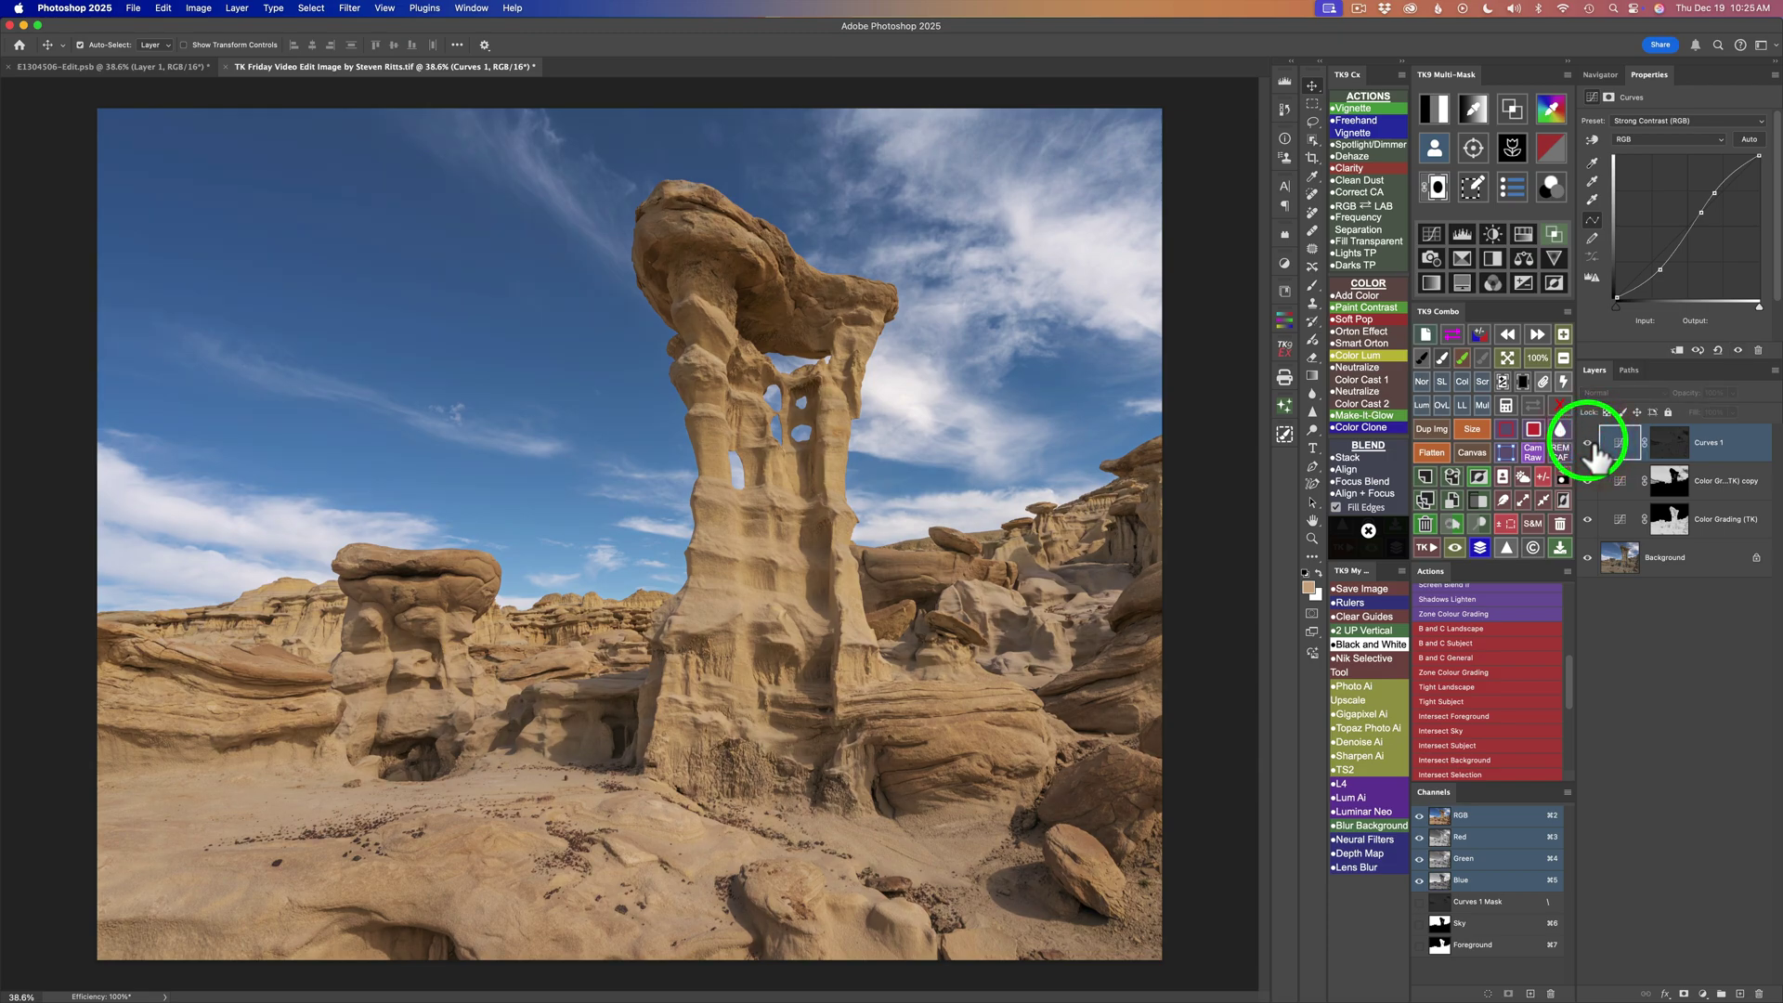
click(1590, 444)
click(1594, 452)
click(1594, 451)
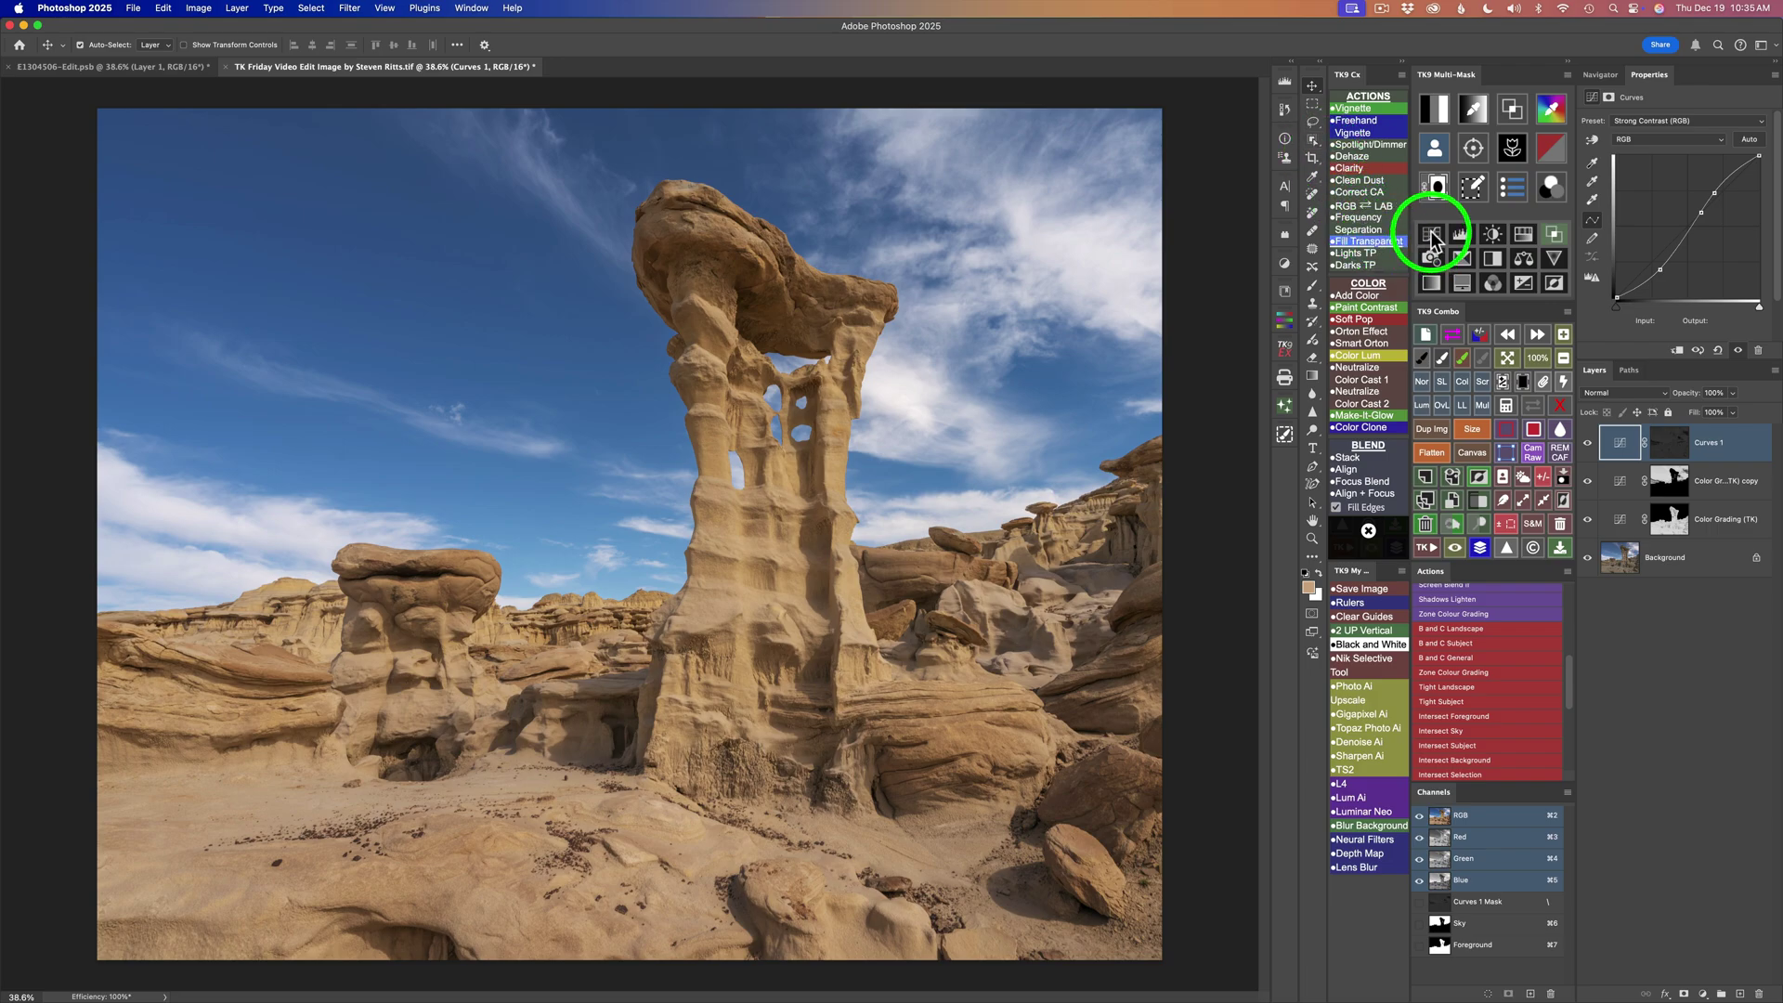
Create another midtones 1 luminosity mask and output it to a second Curves layer.
click(1439, 109)
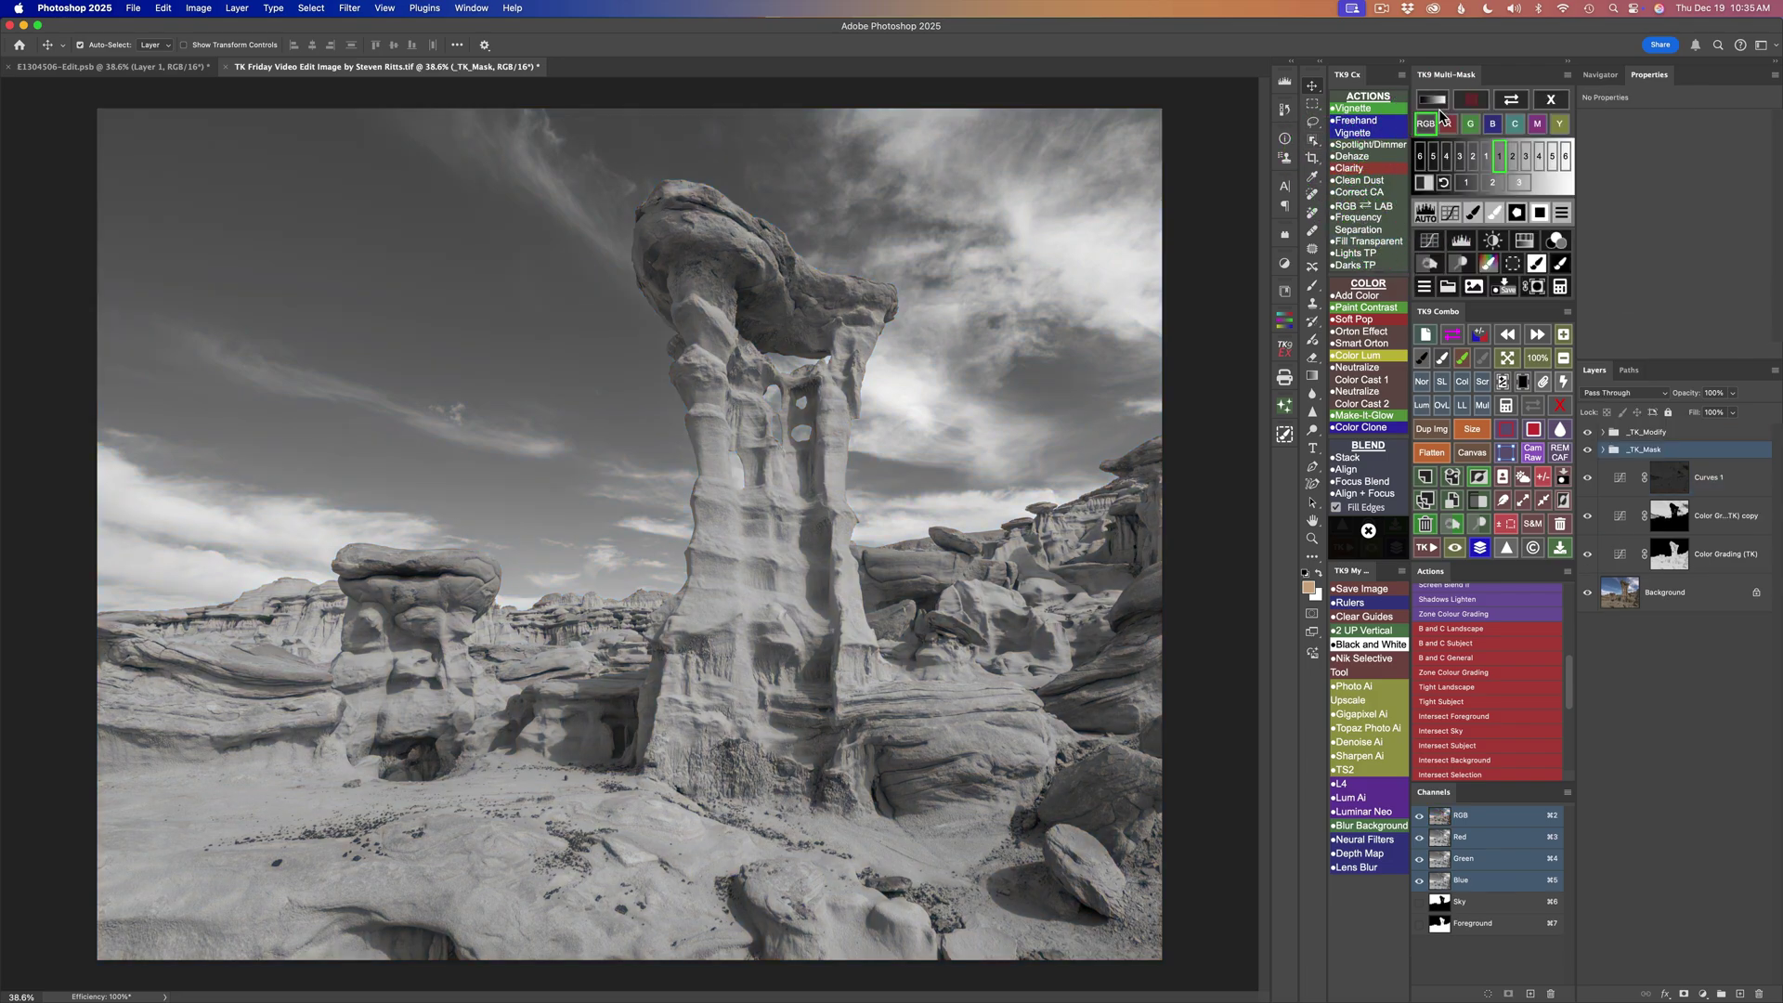
click(1466, 182)
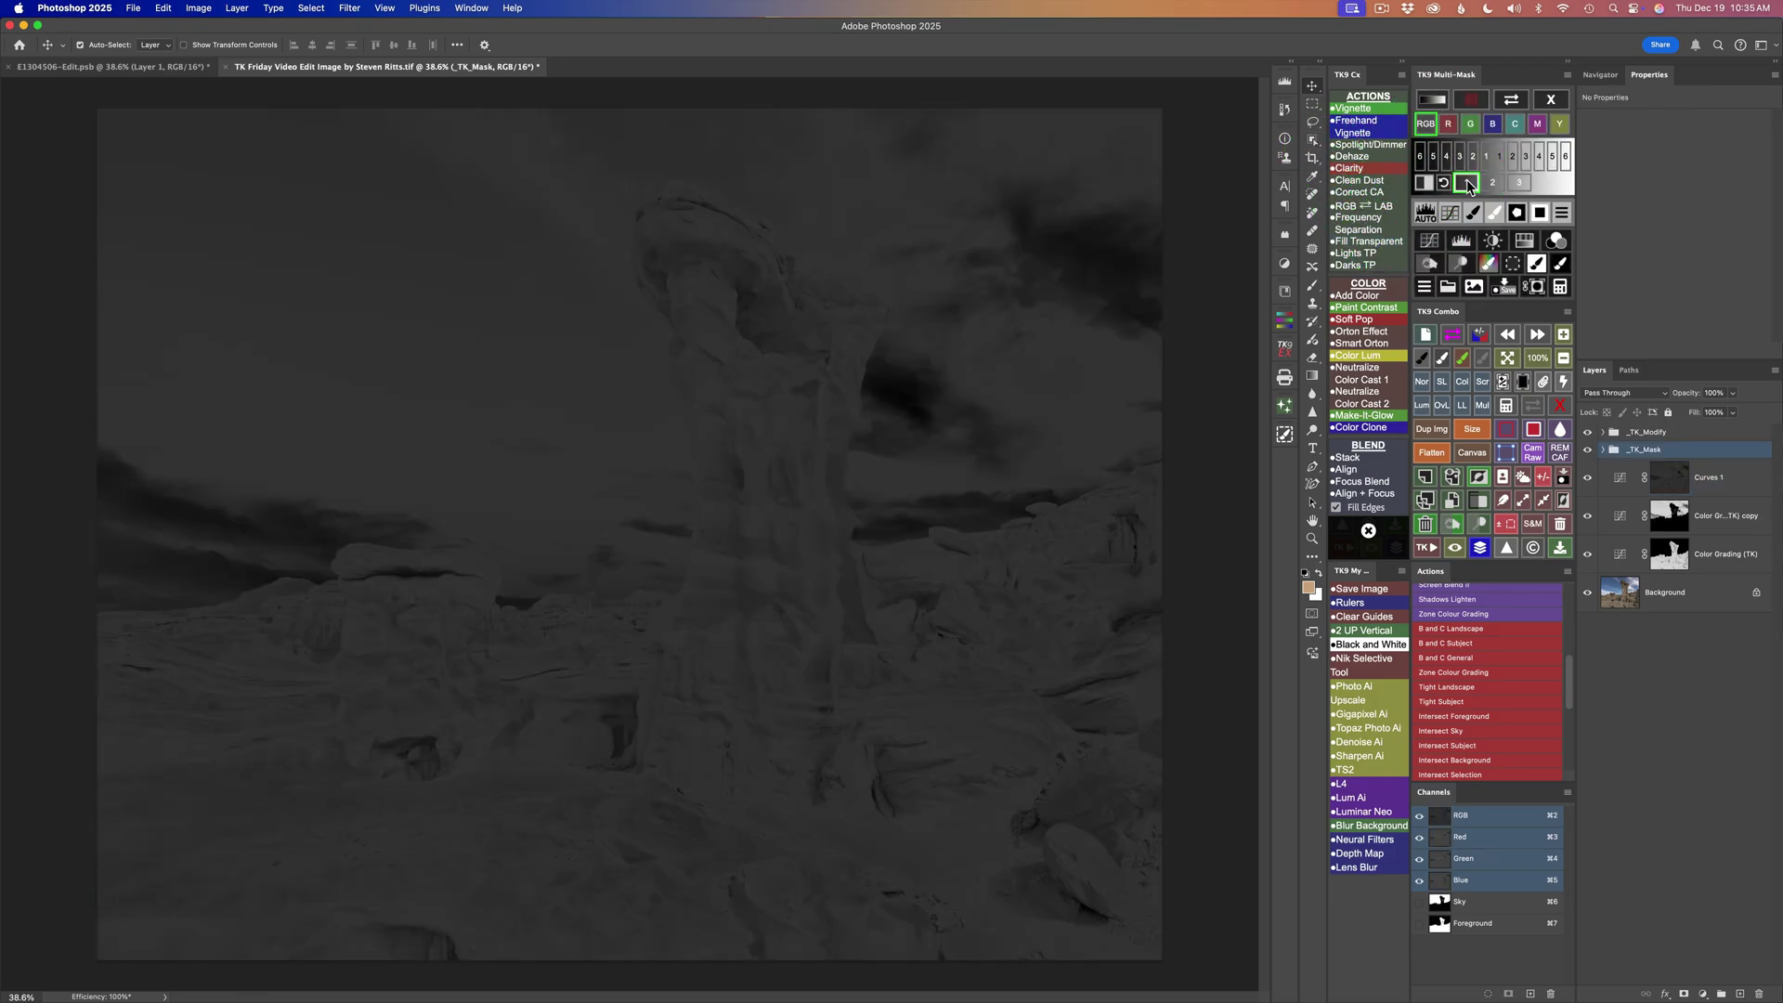
click(1434, 245)
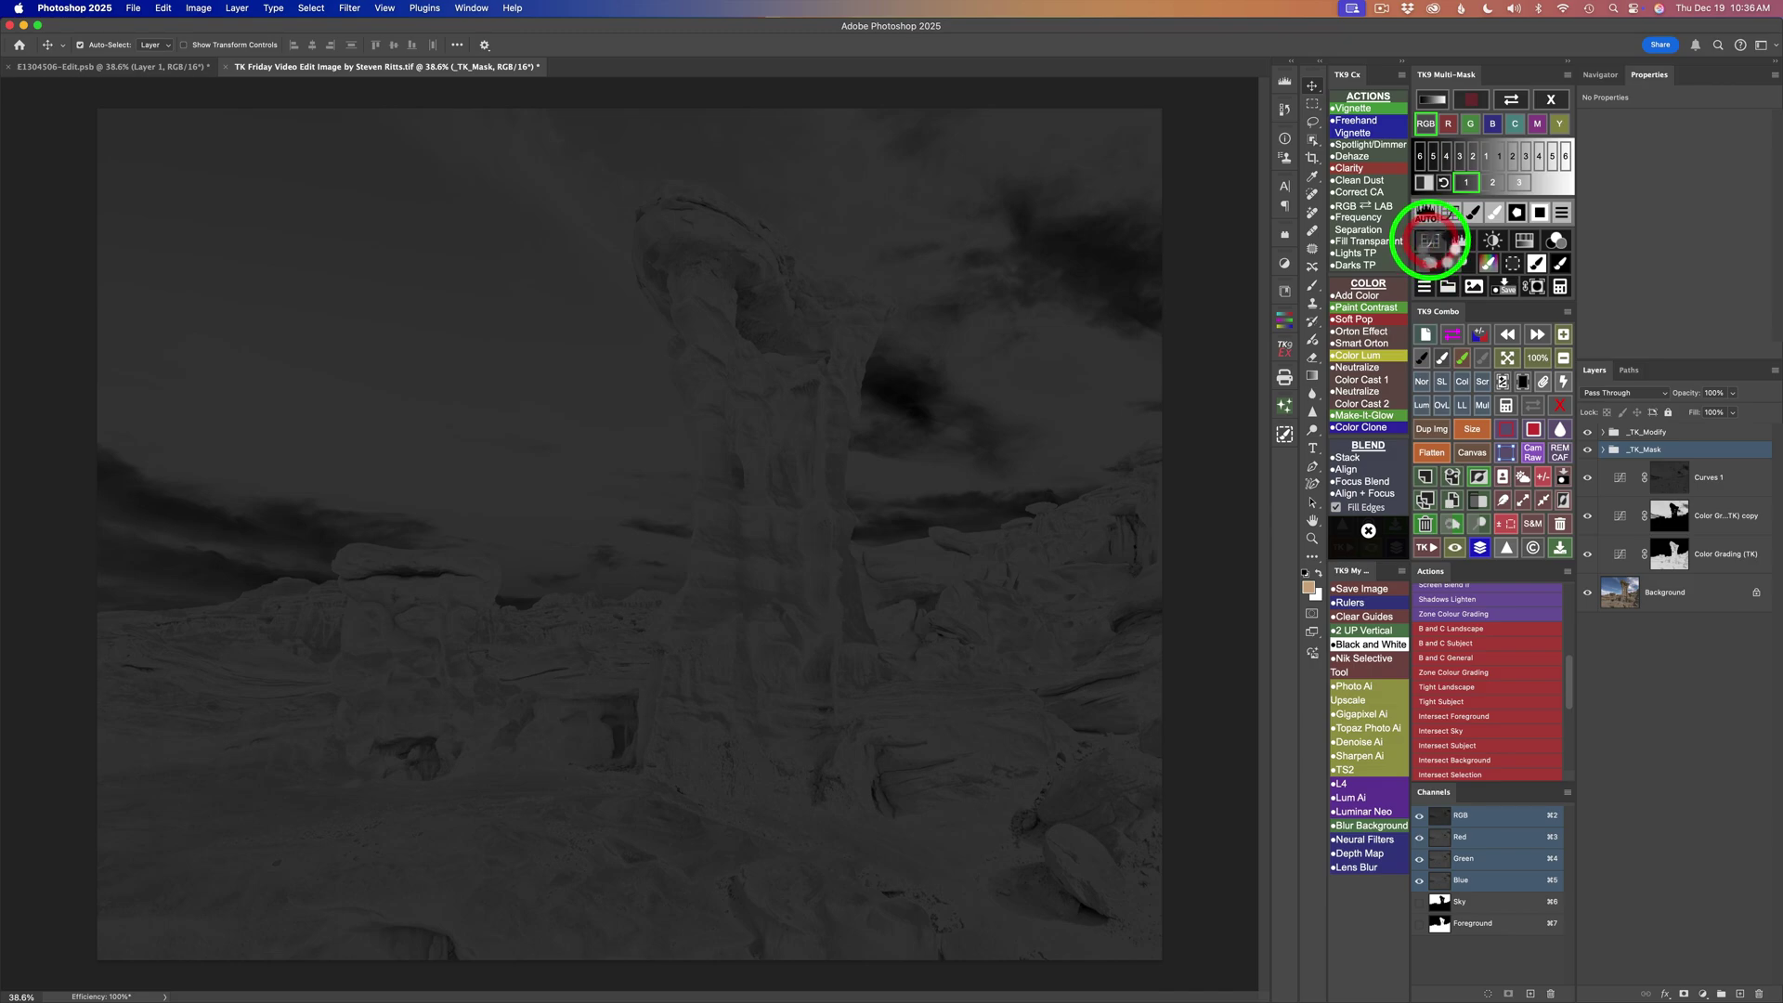
click(1433, 239)
click(1488, 445)
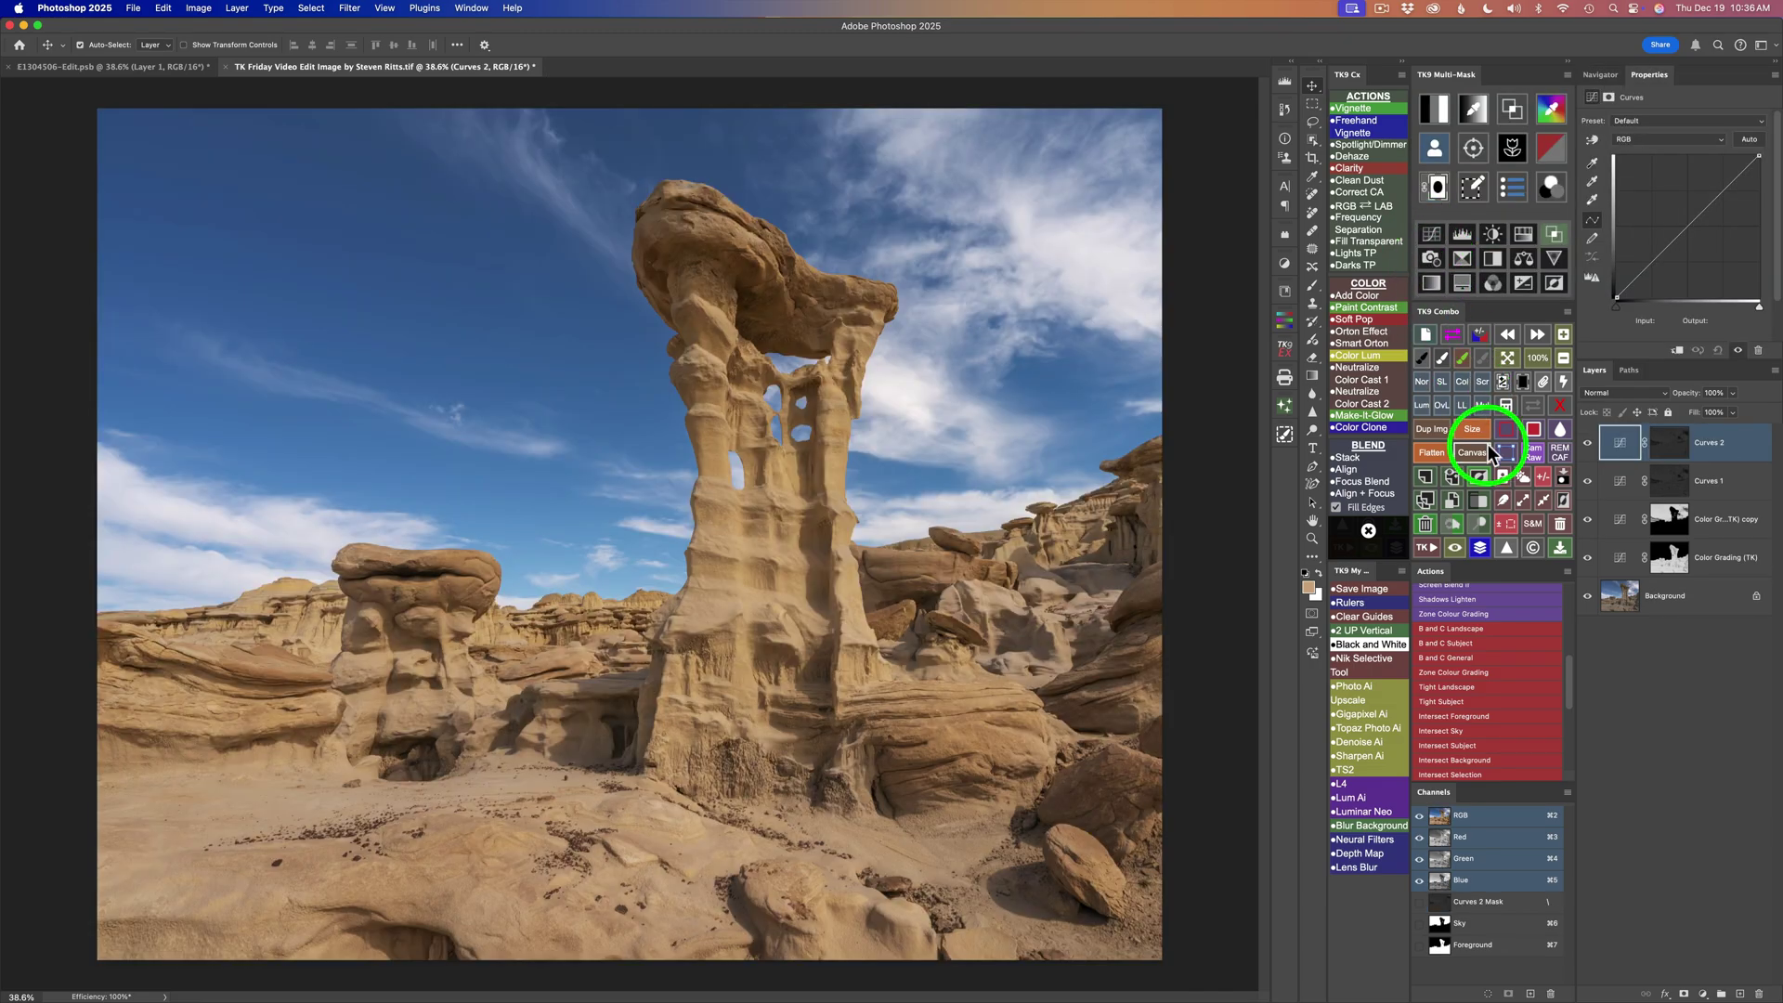
Set the second Curves layer to Screen blending at 30% opacity and toggle its visibility to compare.
click(1484, 381)
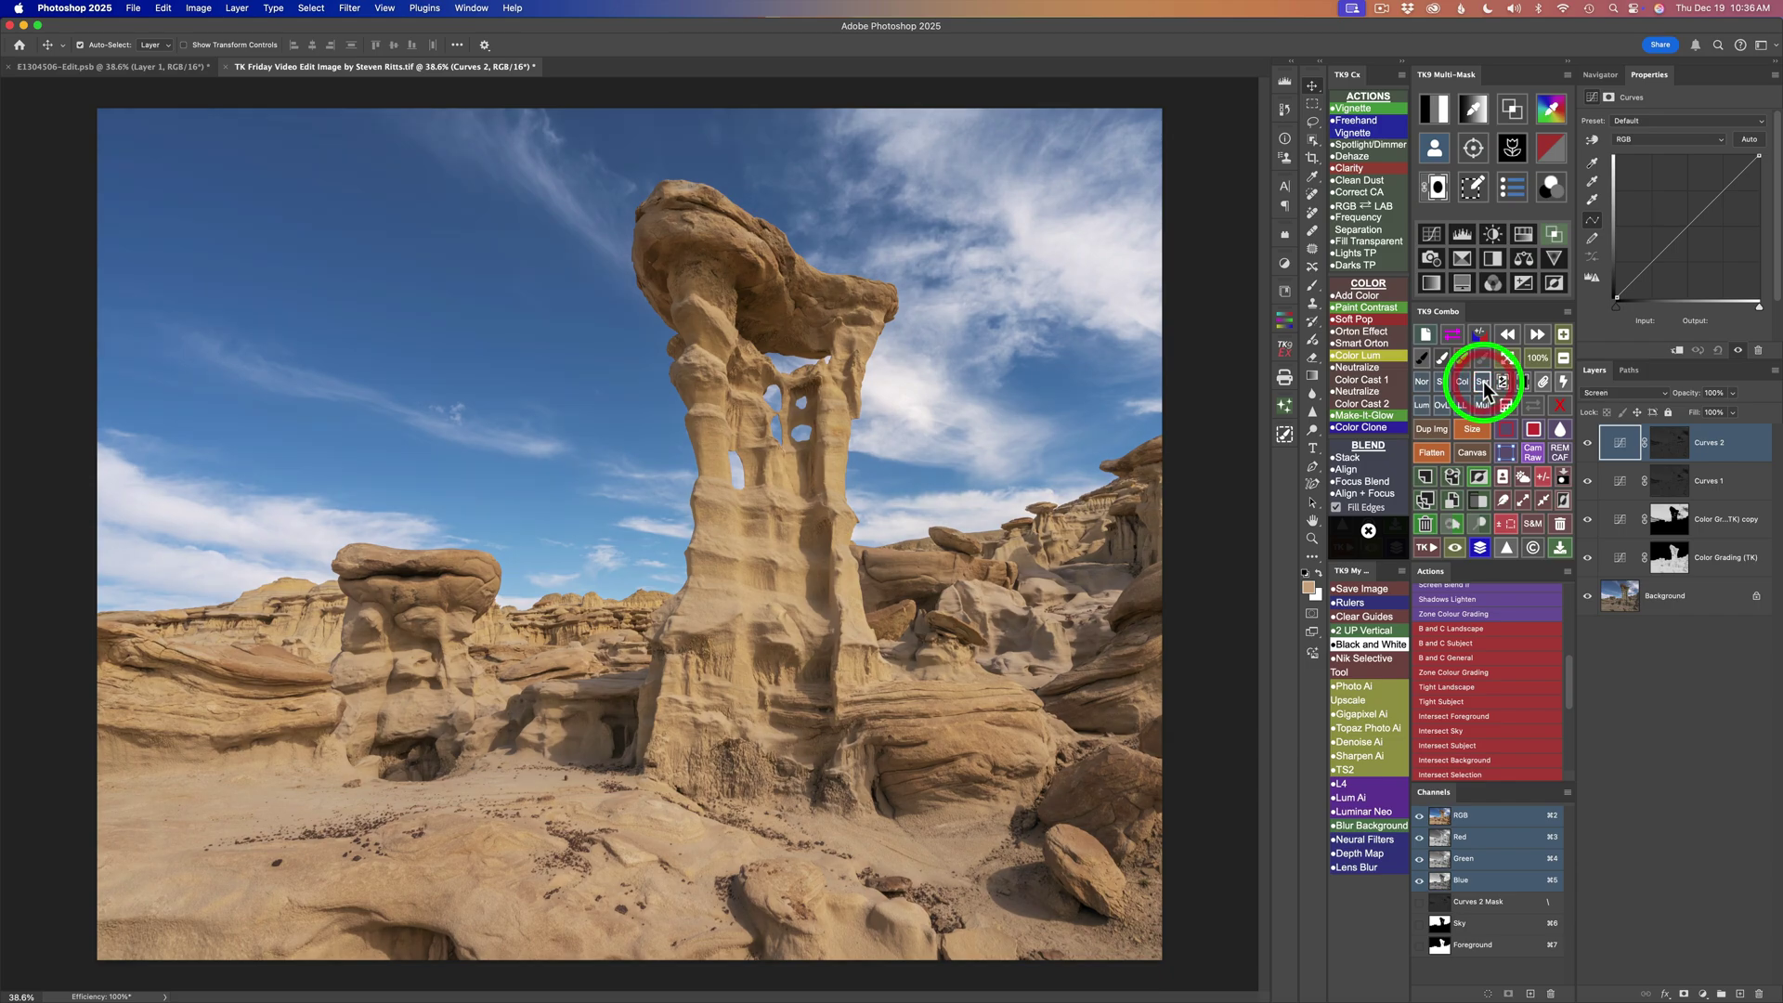
click(1733, 401)
key(super+backslash)
drag(1733, 405, 1688, 409)
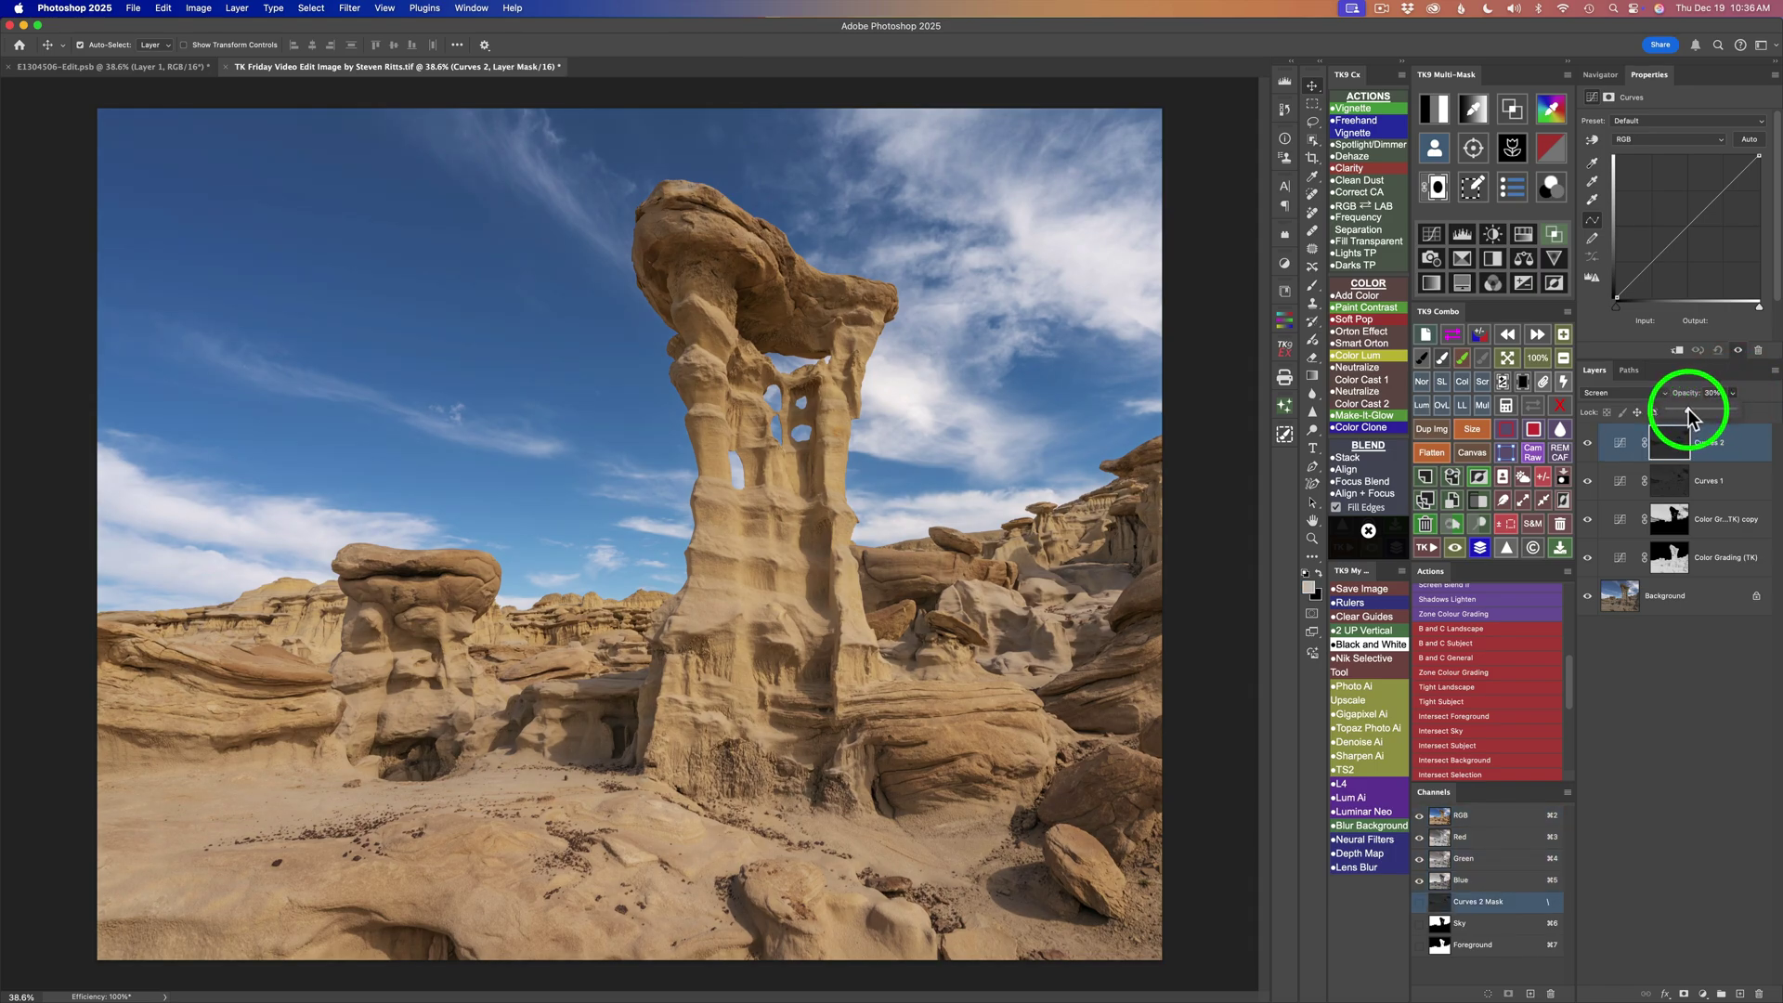
click(1594, 455)
click(1595, 455)
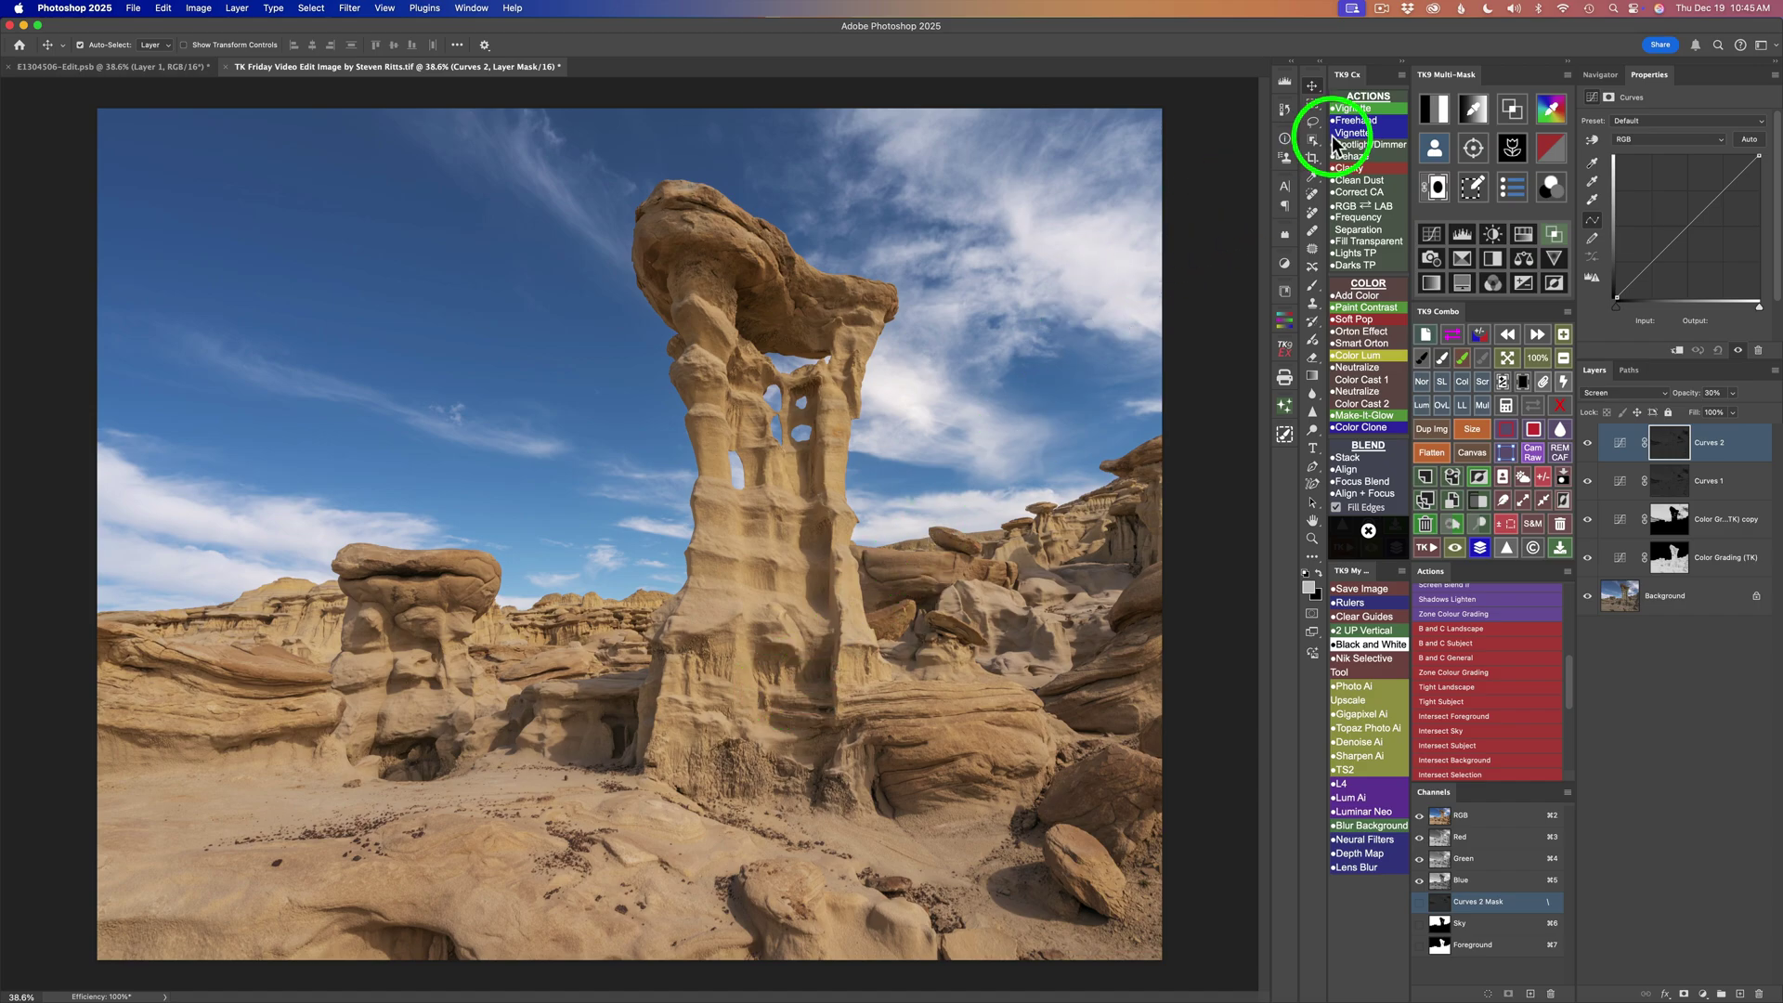
Preview the darks luminosity masks and output darks 2 to a third Curves layer set to Multiply blending.
click(1436, 111)
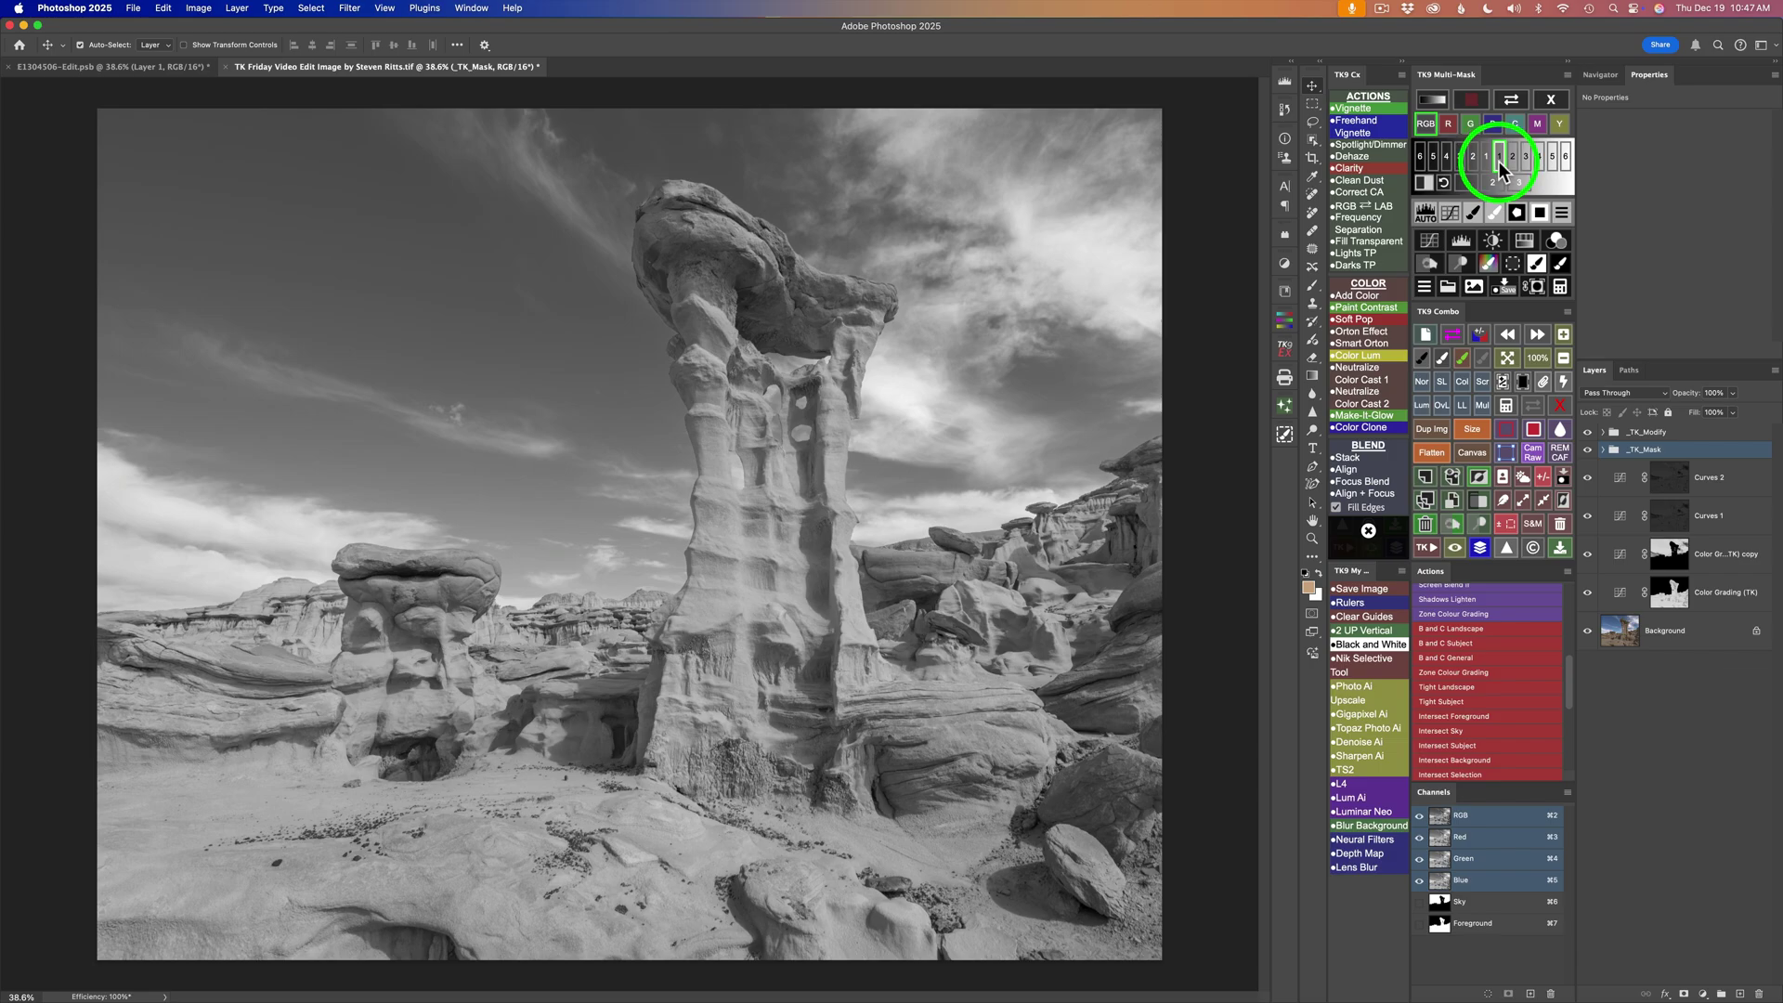
click(1487, 157)
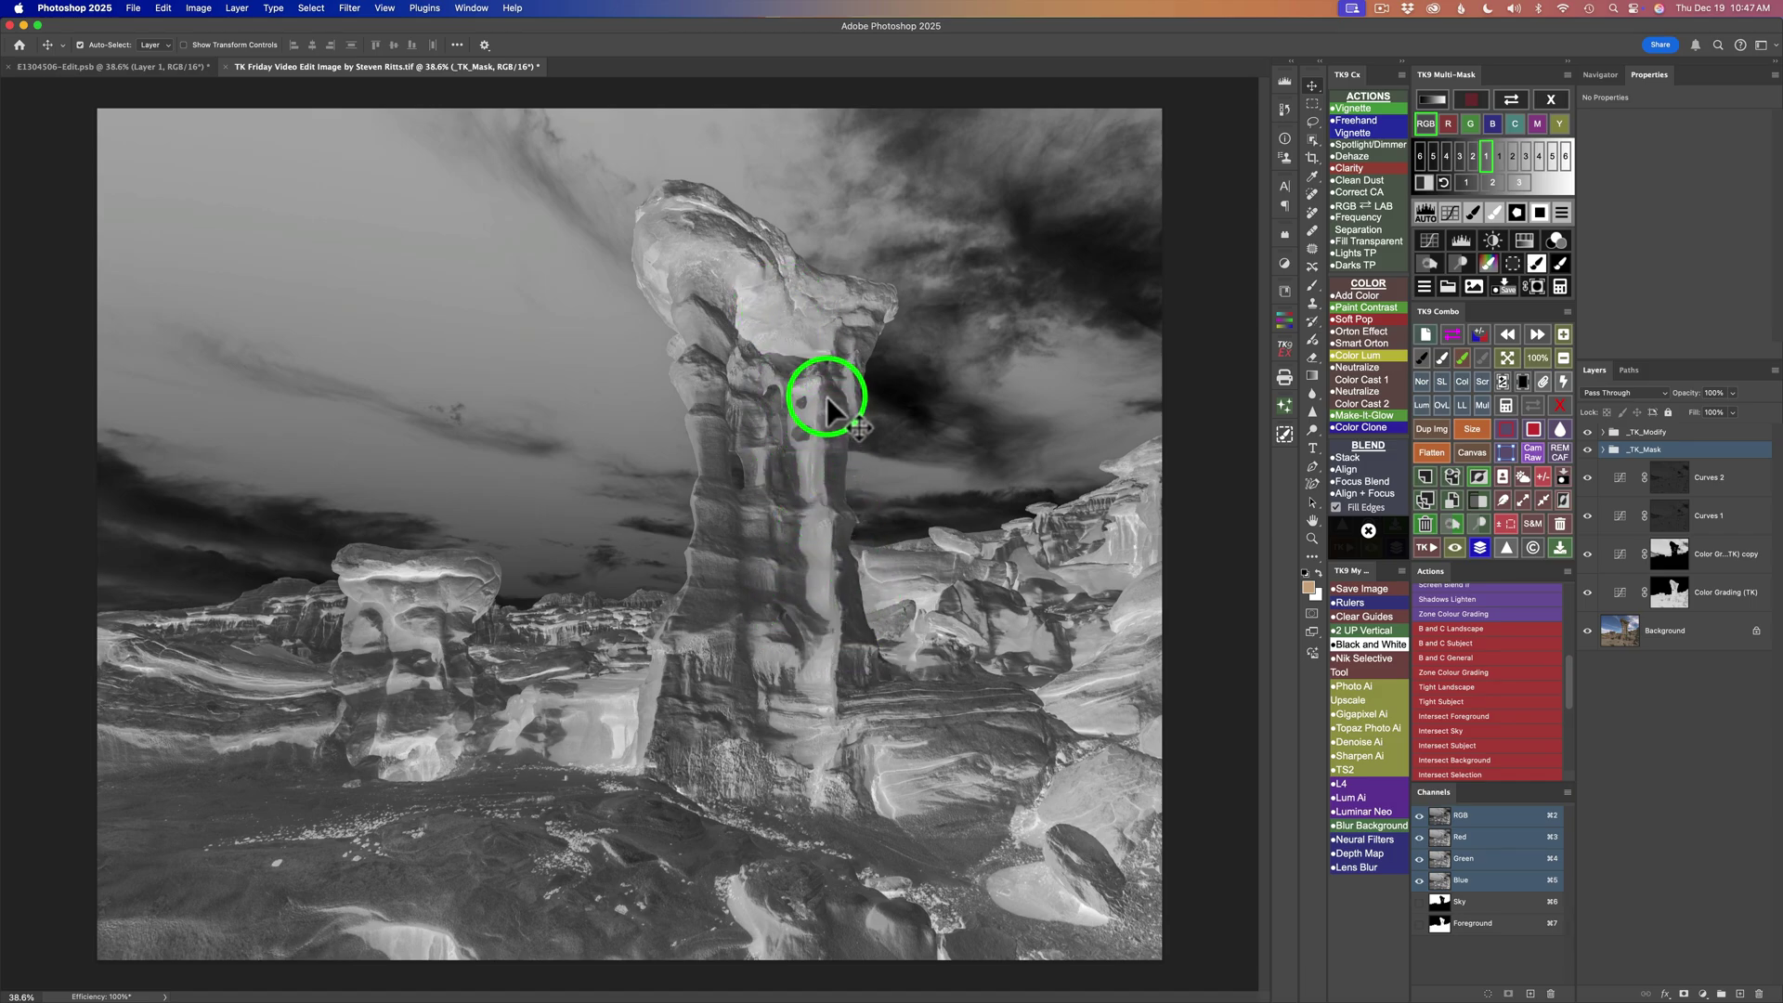
click(1474, 158)
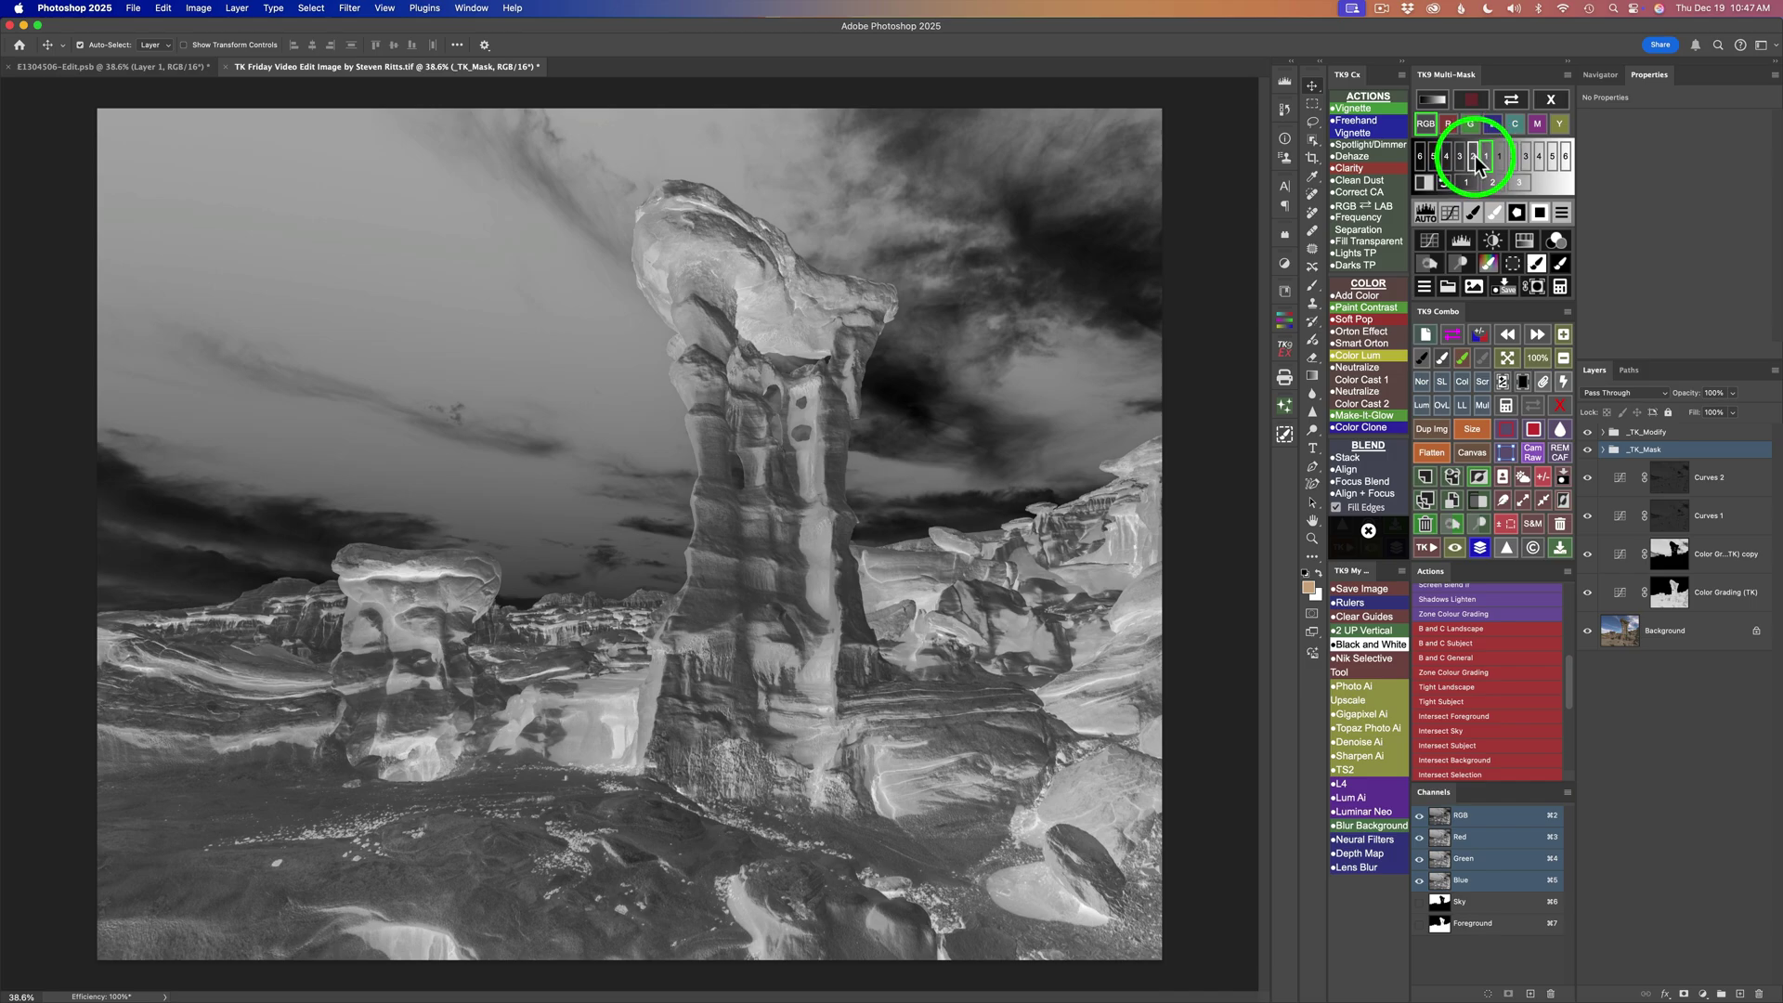
click(1474, 158)
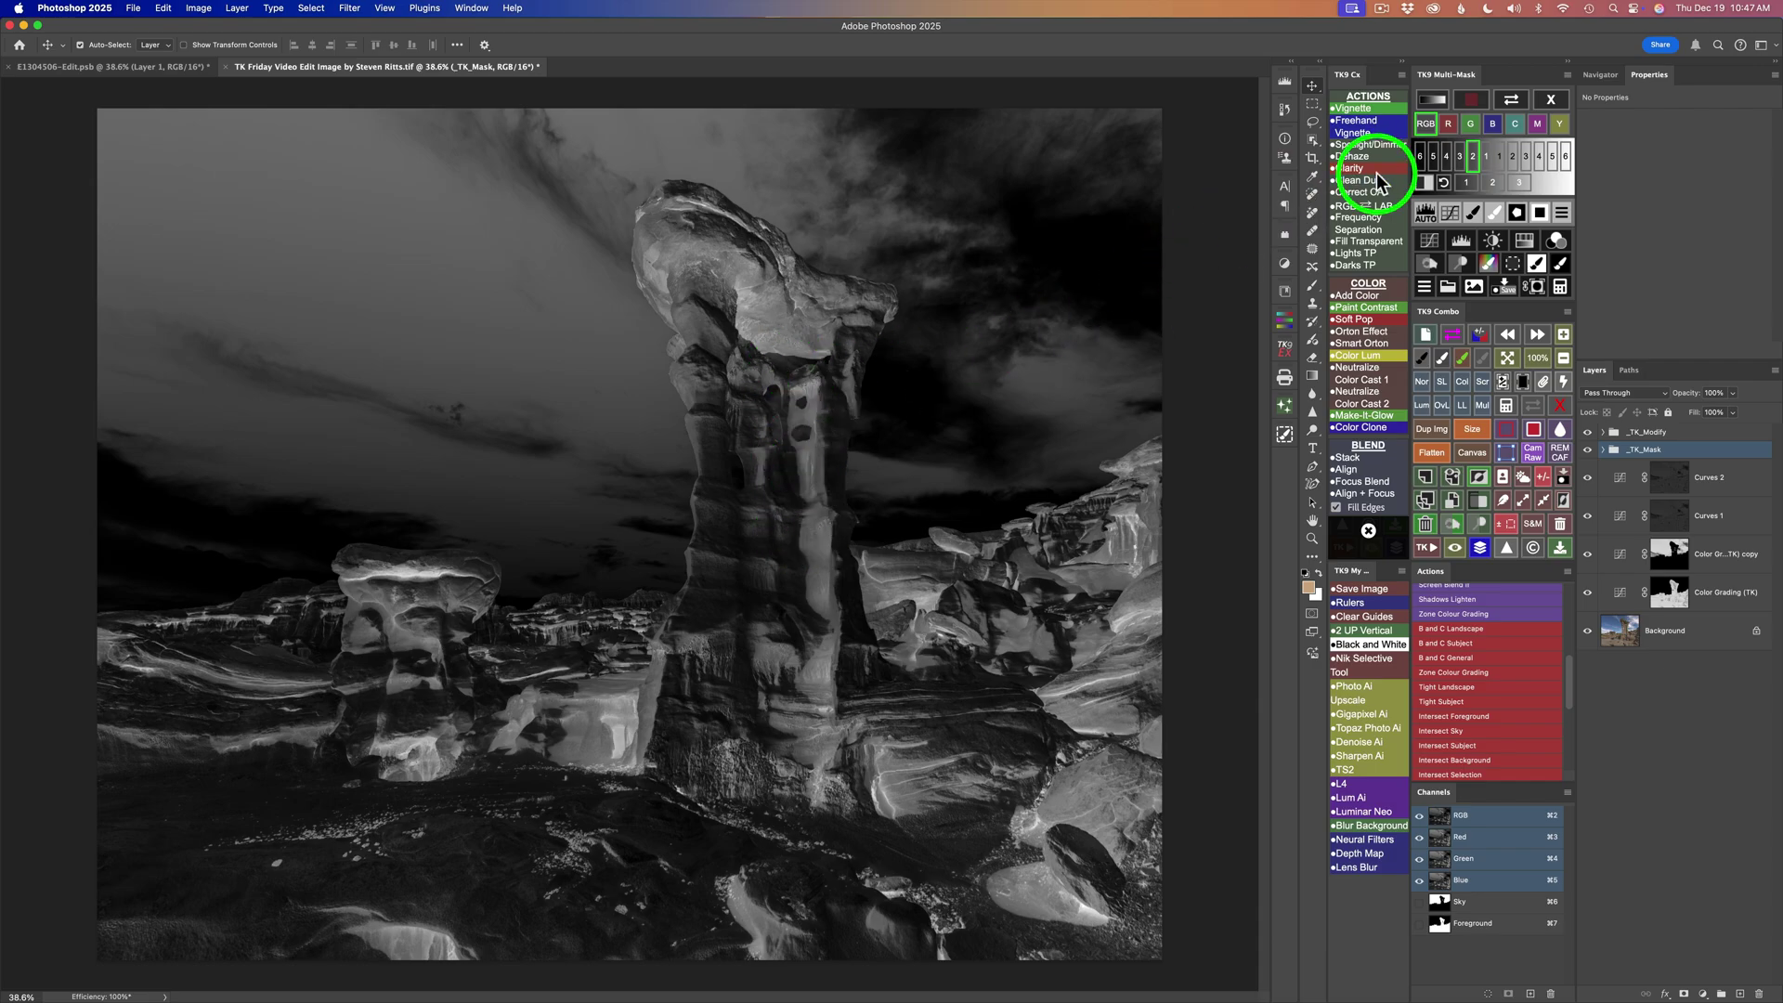
click(1460, 158)
click(1460, 157)
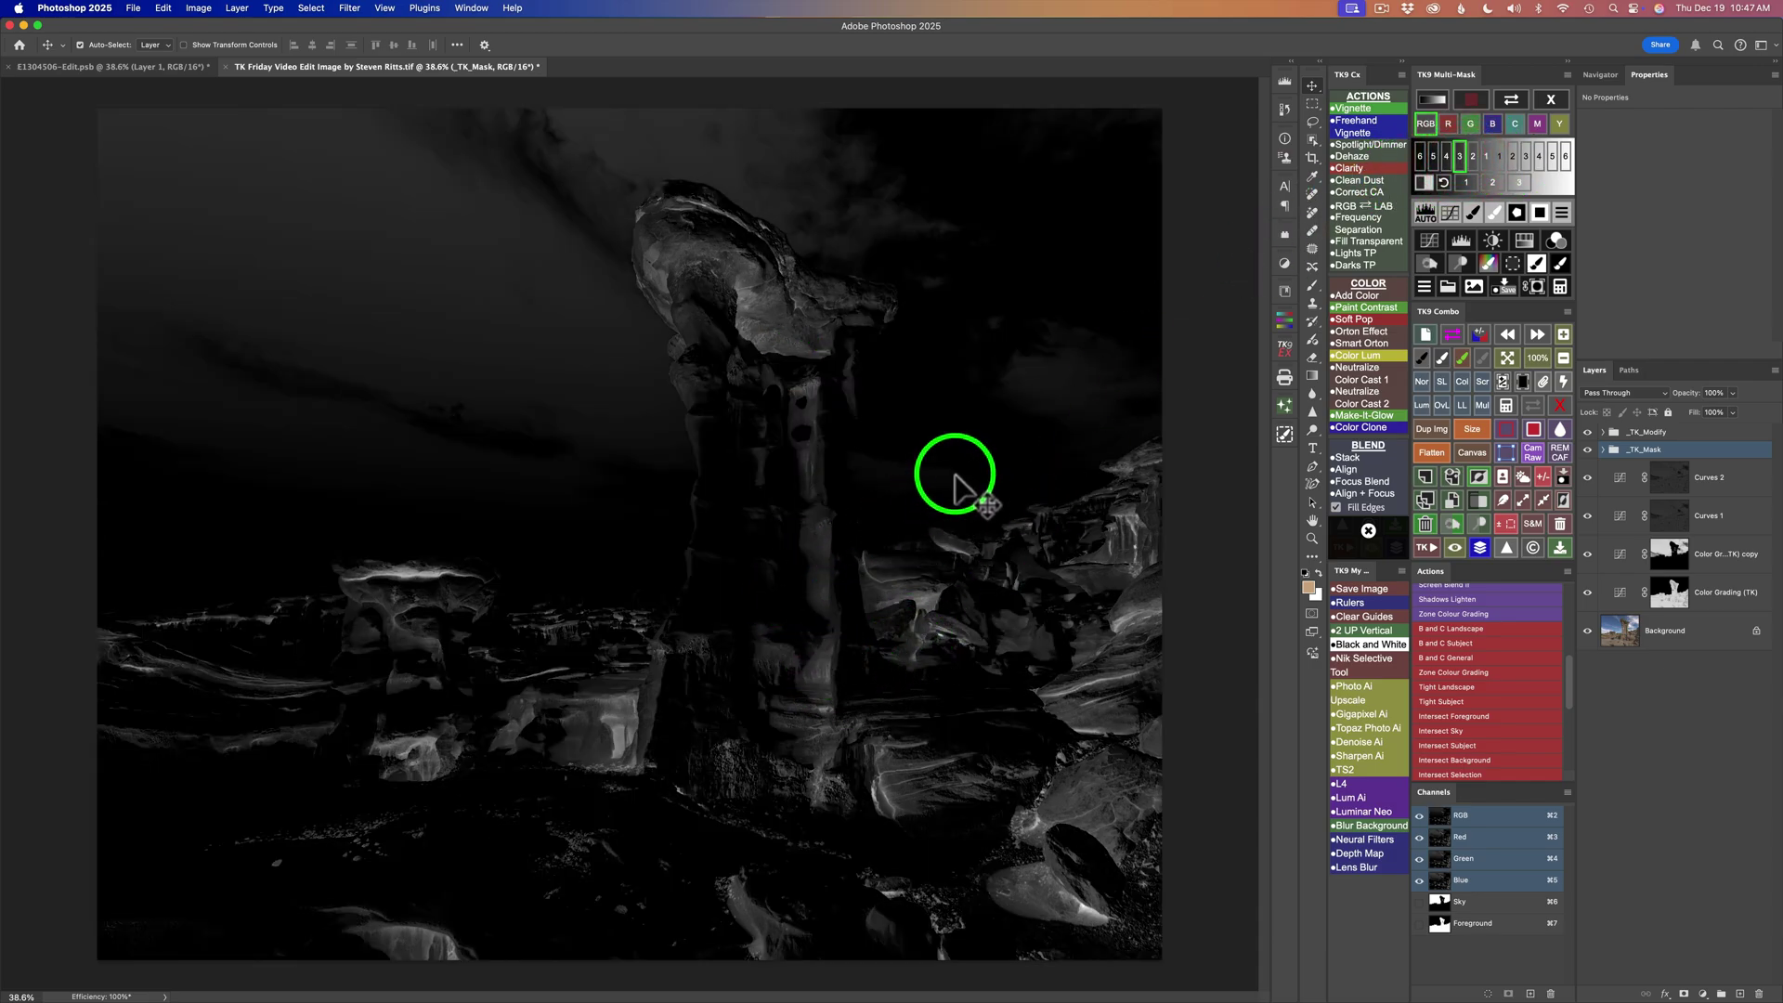
click(1473, 158)
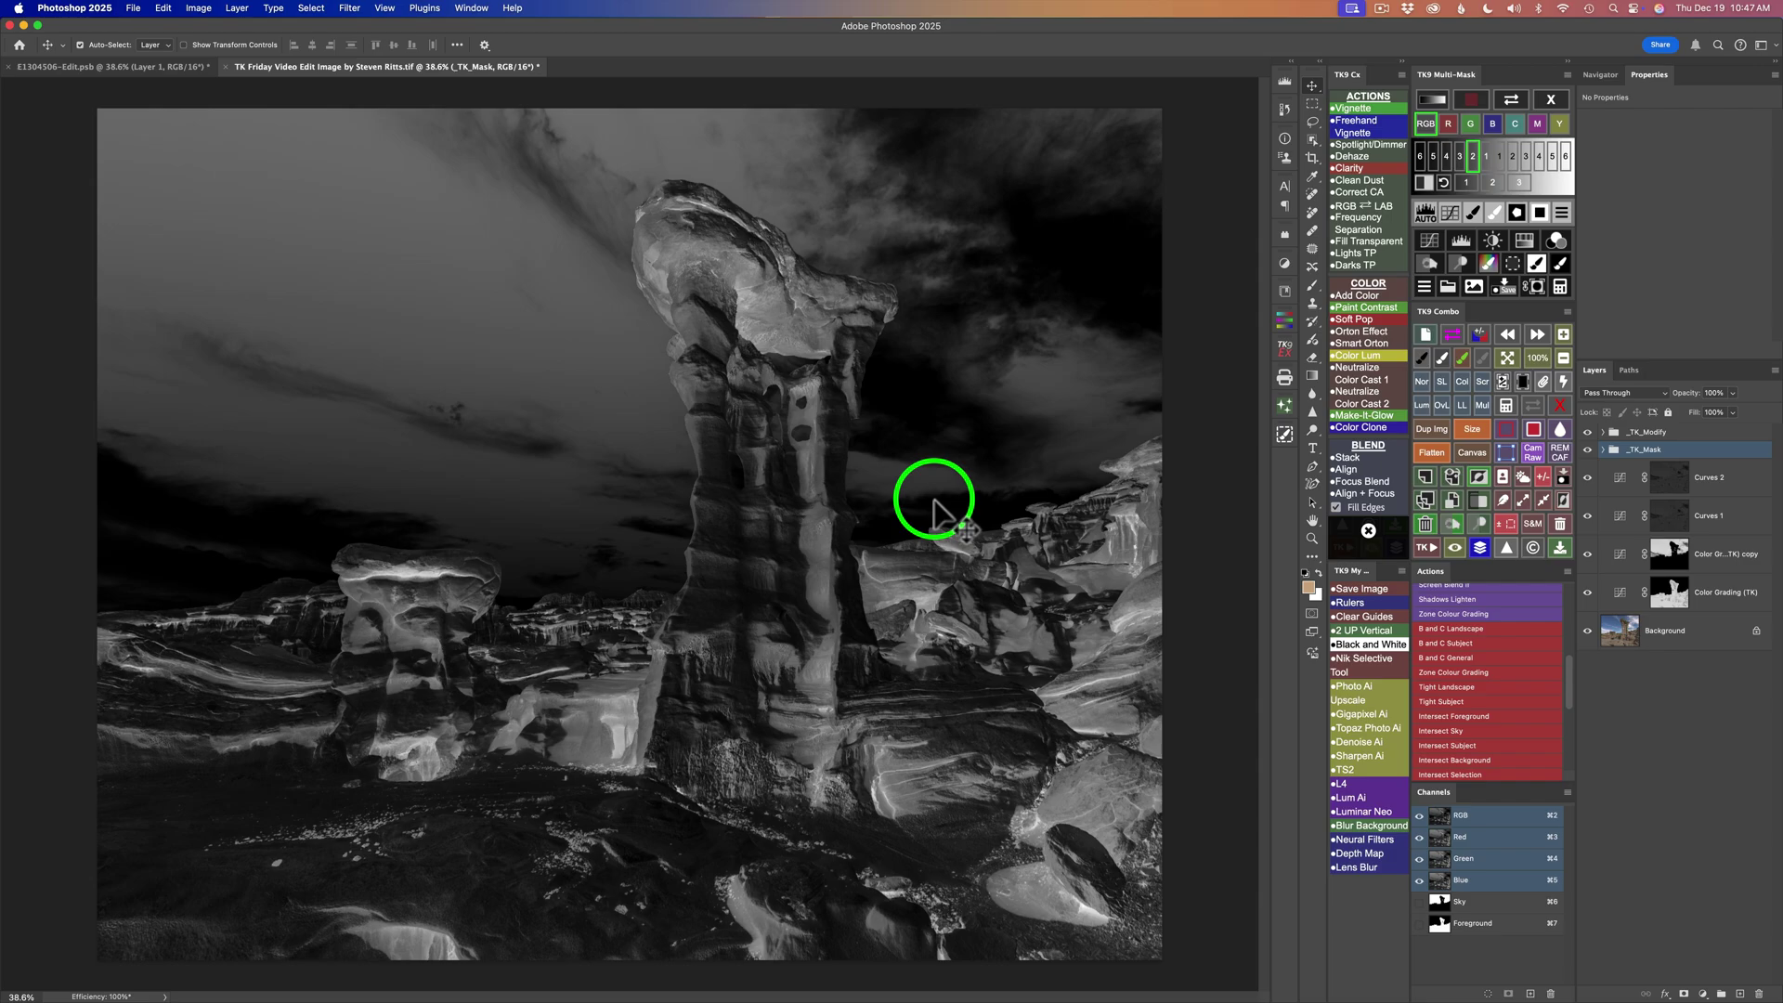
click(1431, 243)
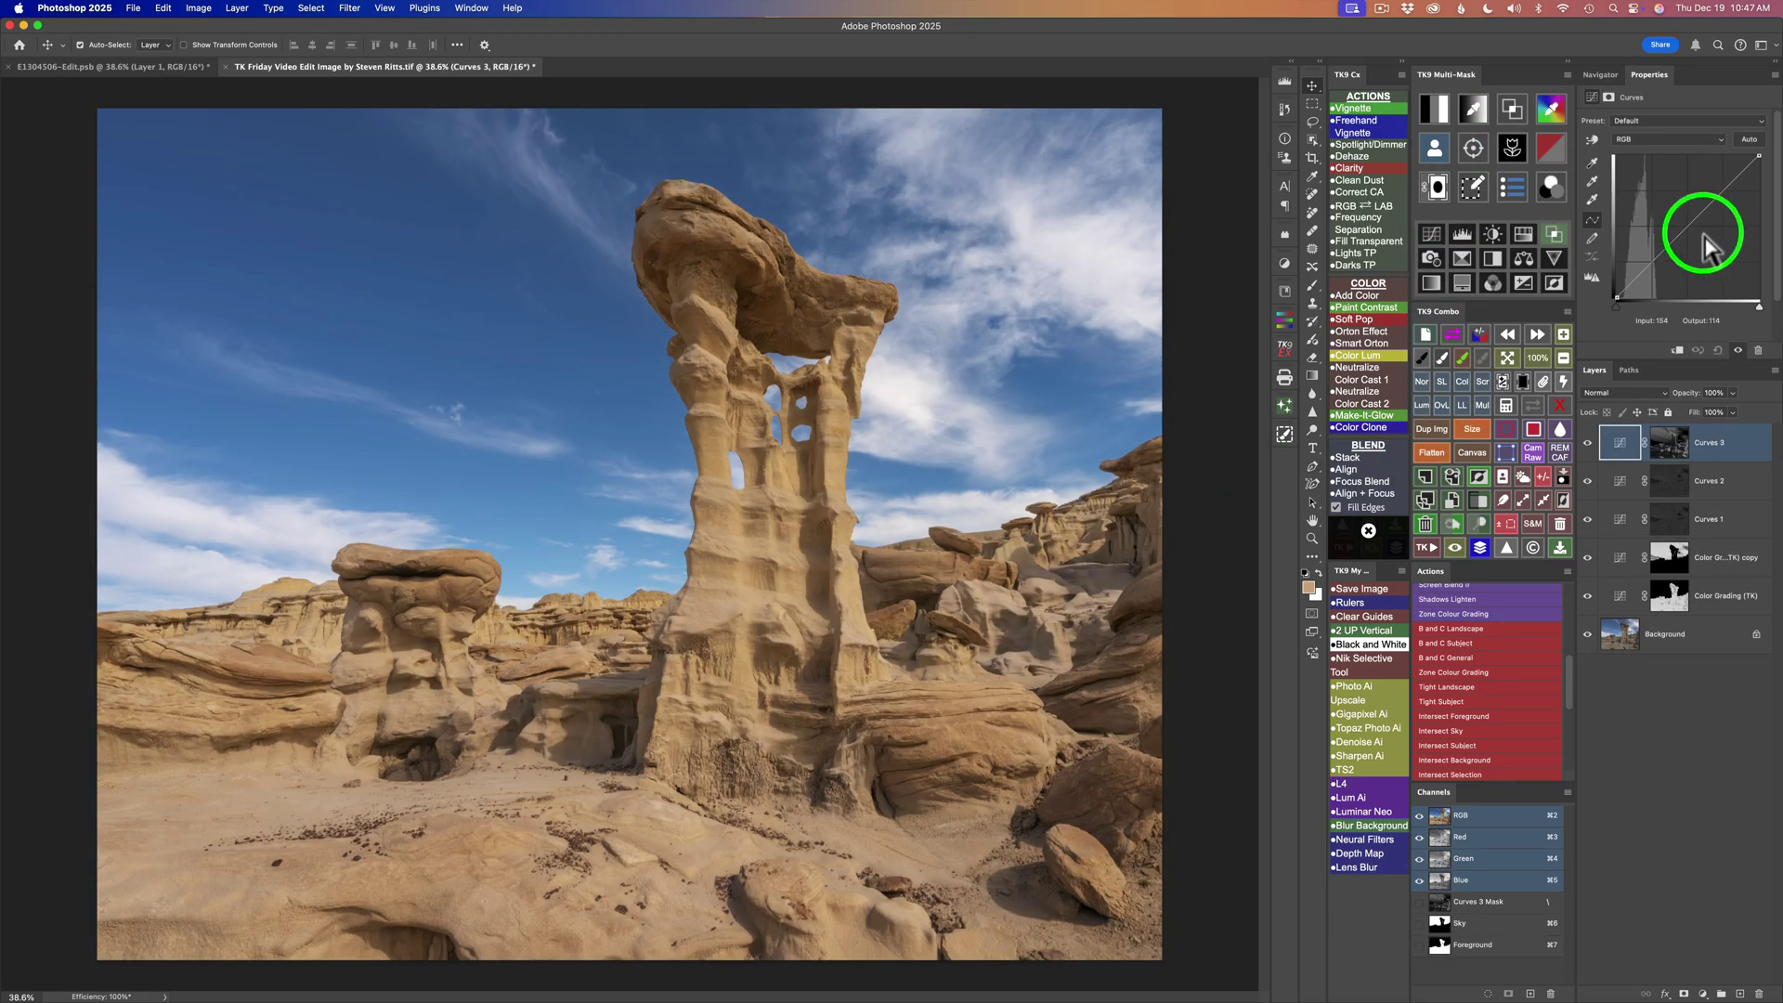
click(1482, 405)
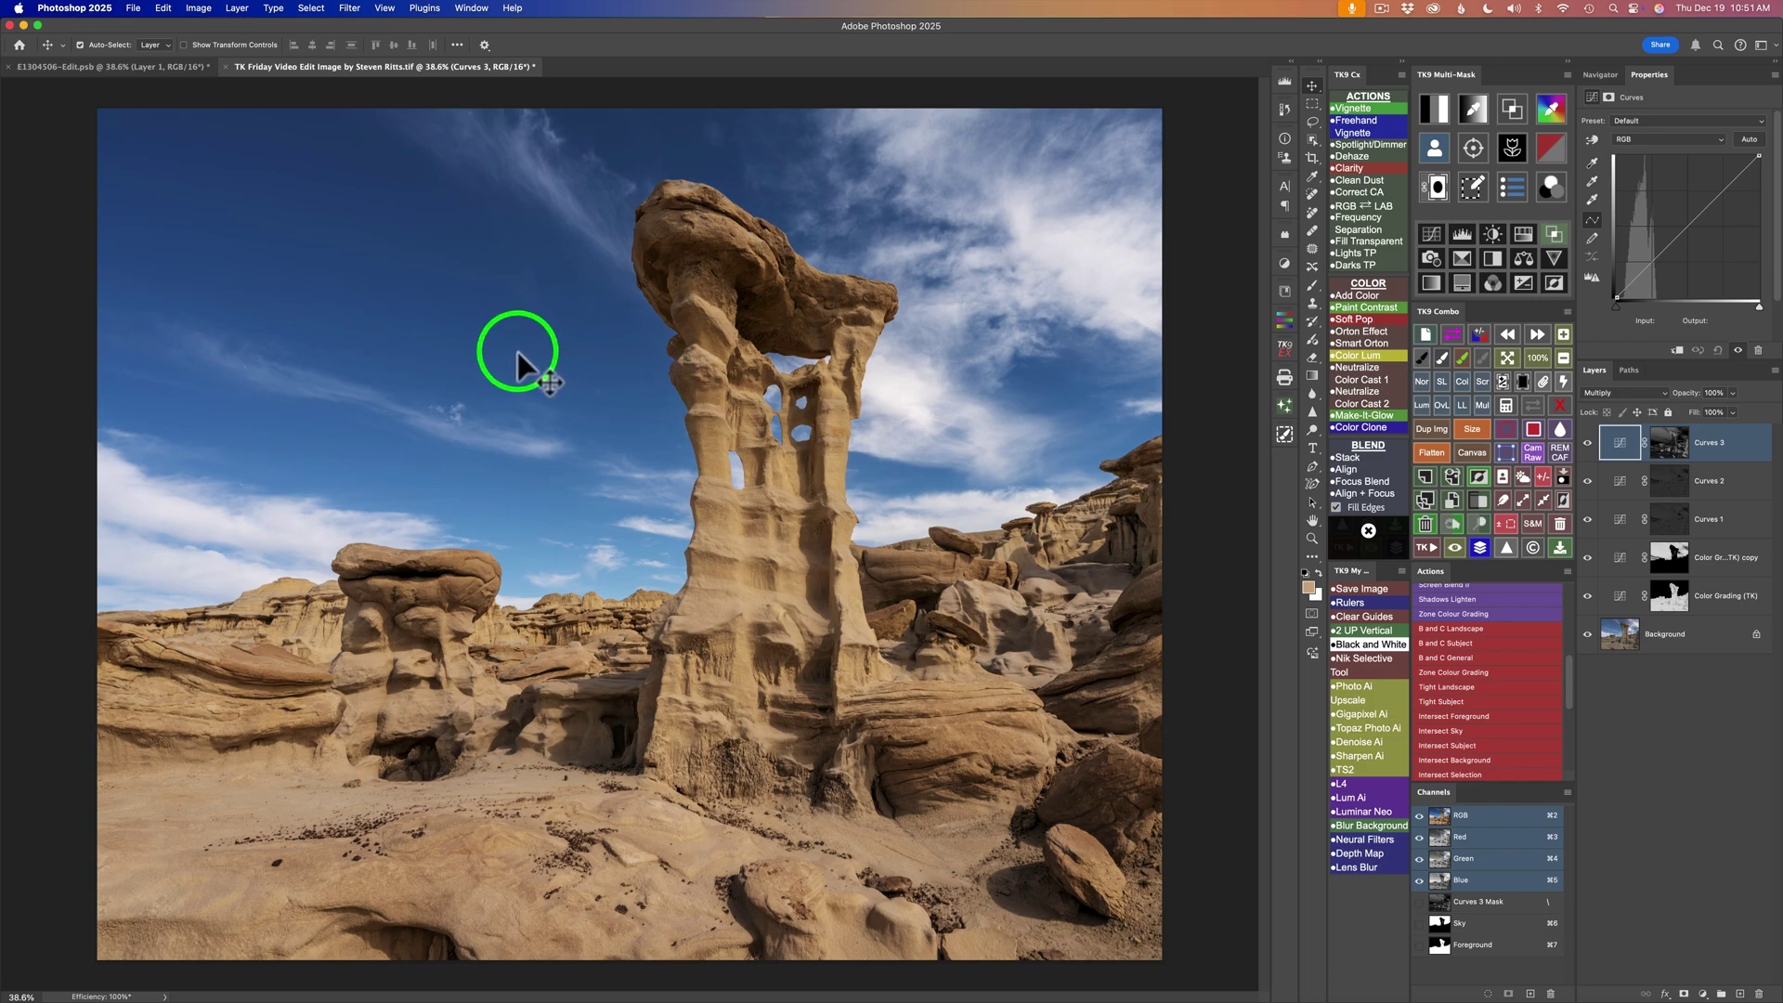
Subtract the saved Sky mask from the Curves 3 layer mask and toggle the layer's visibility to compare.
click(1506, 403)
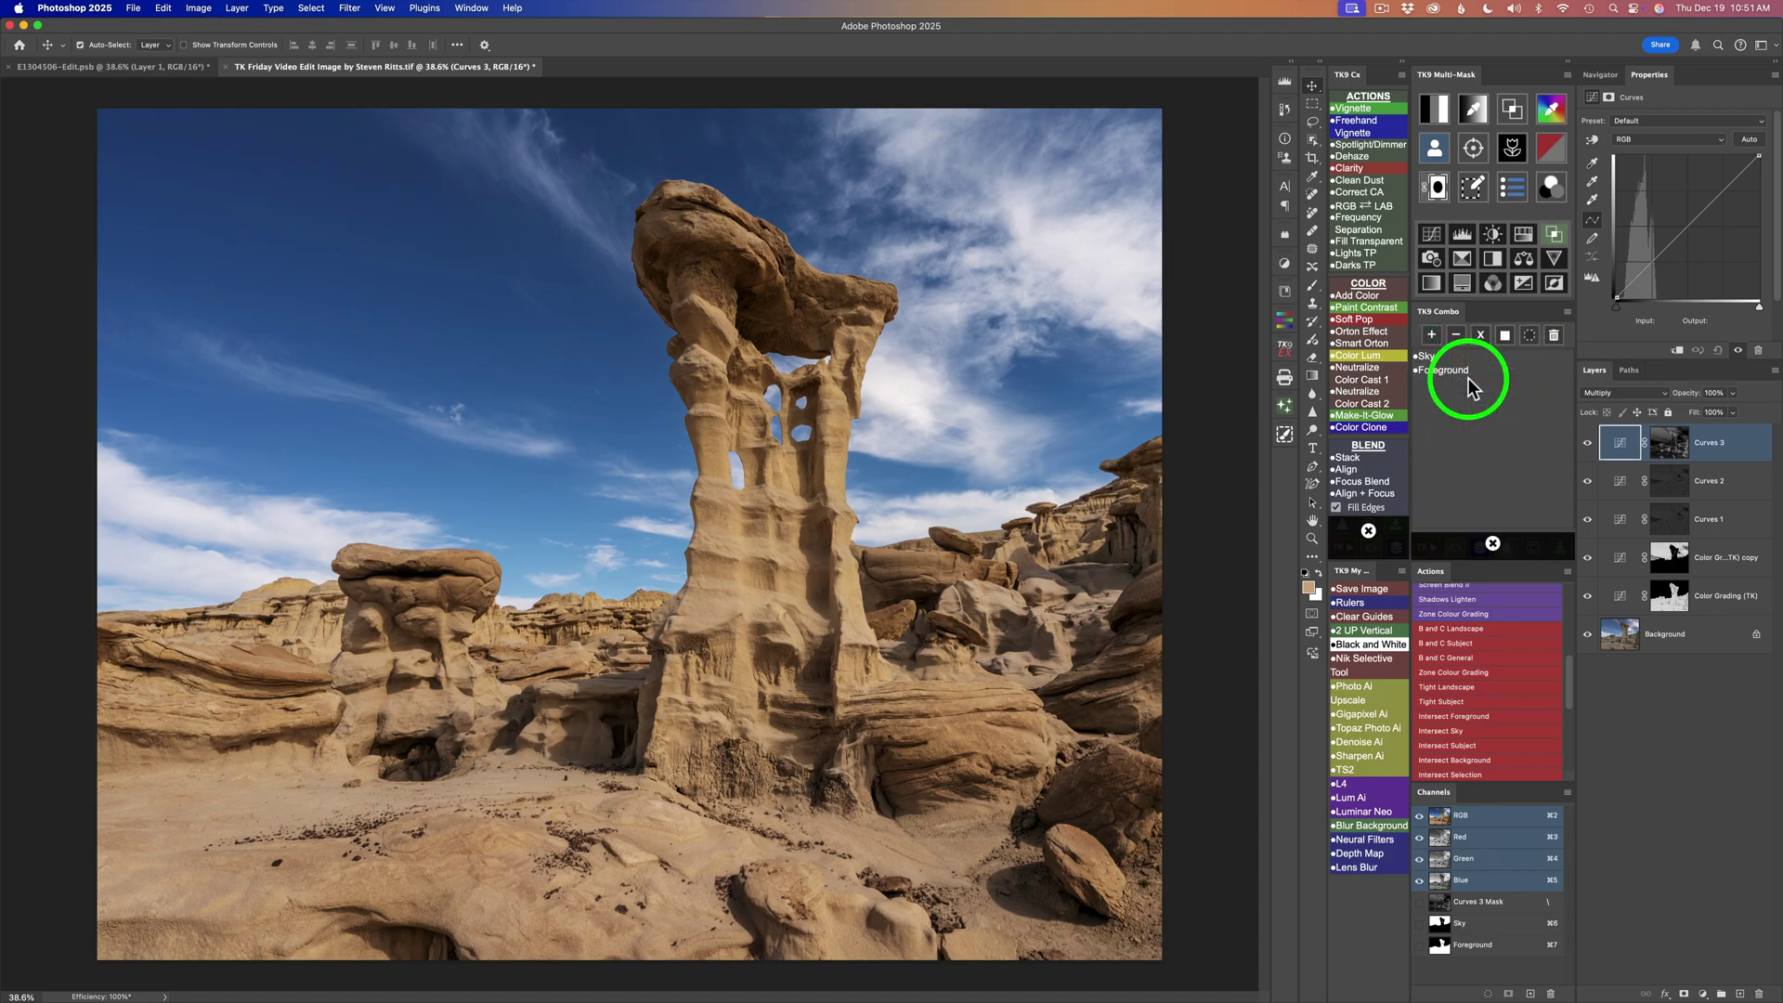
click(1438, 362)
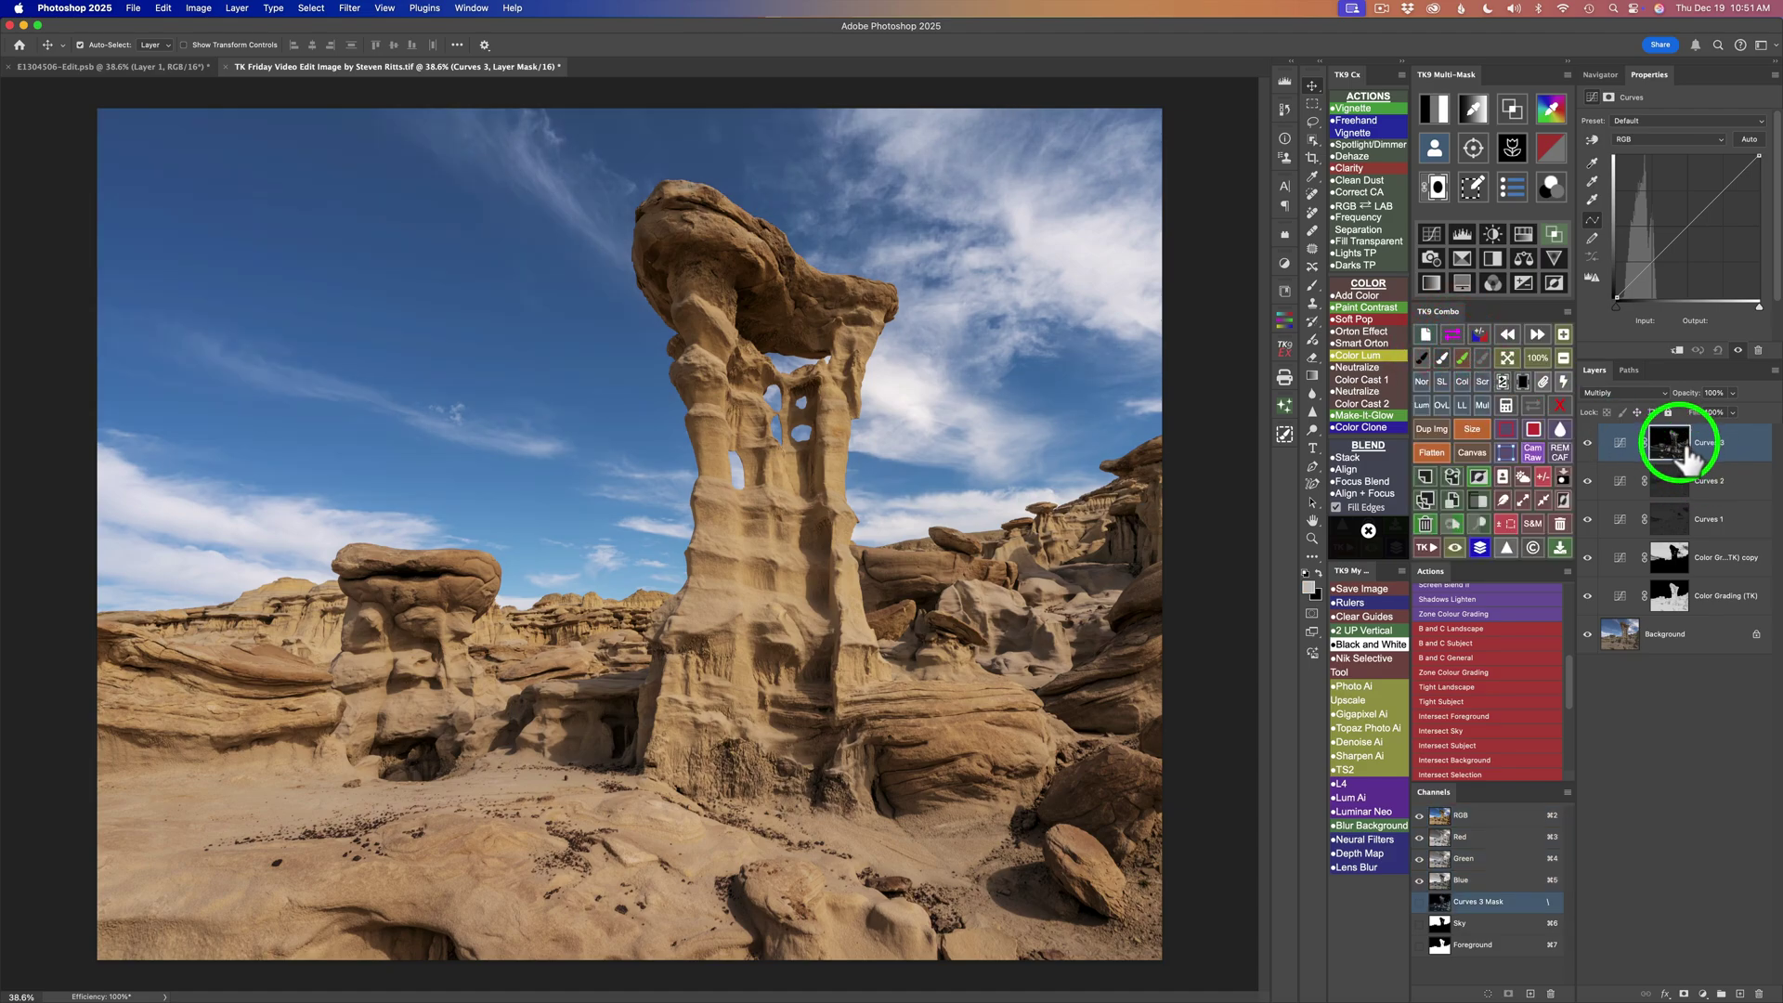
click(1587, 444)
click(1587, 444)
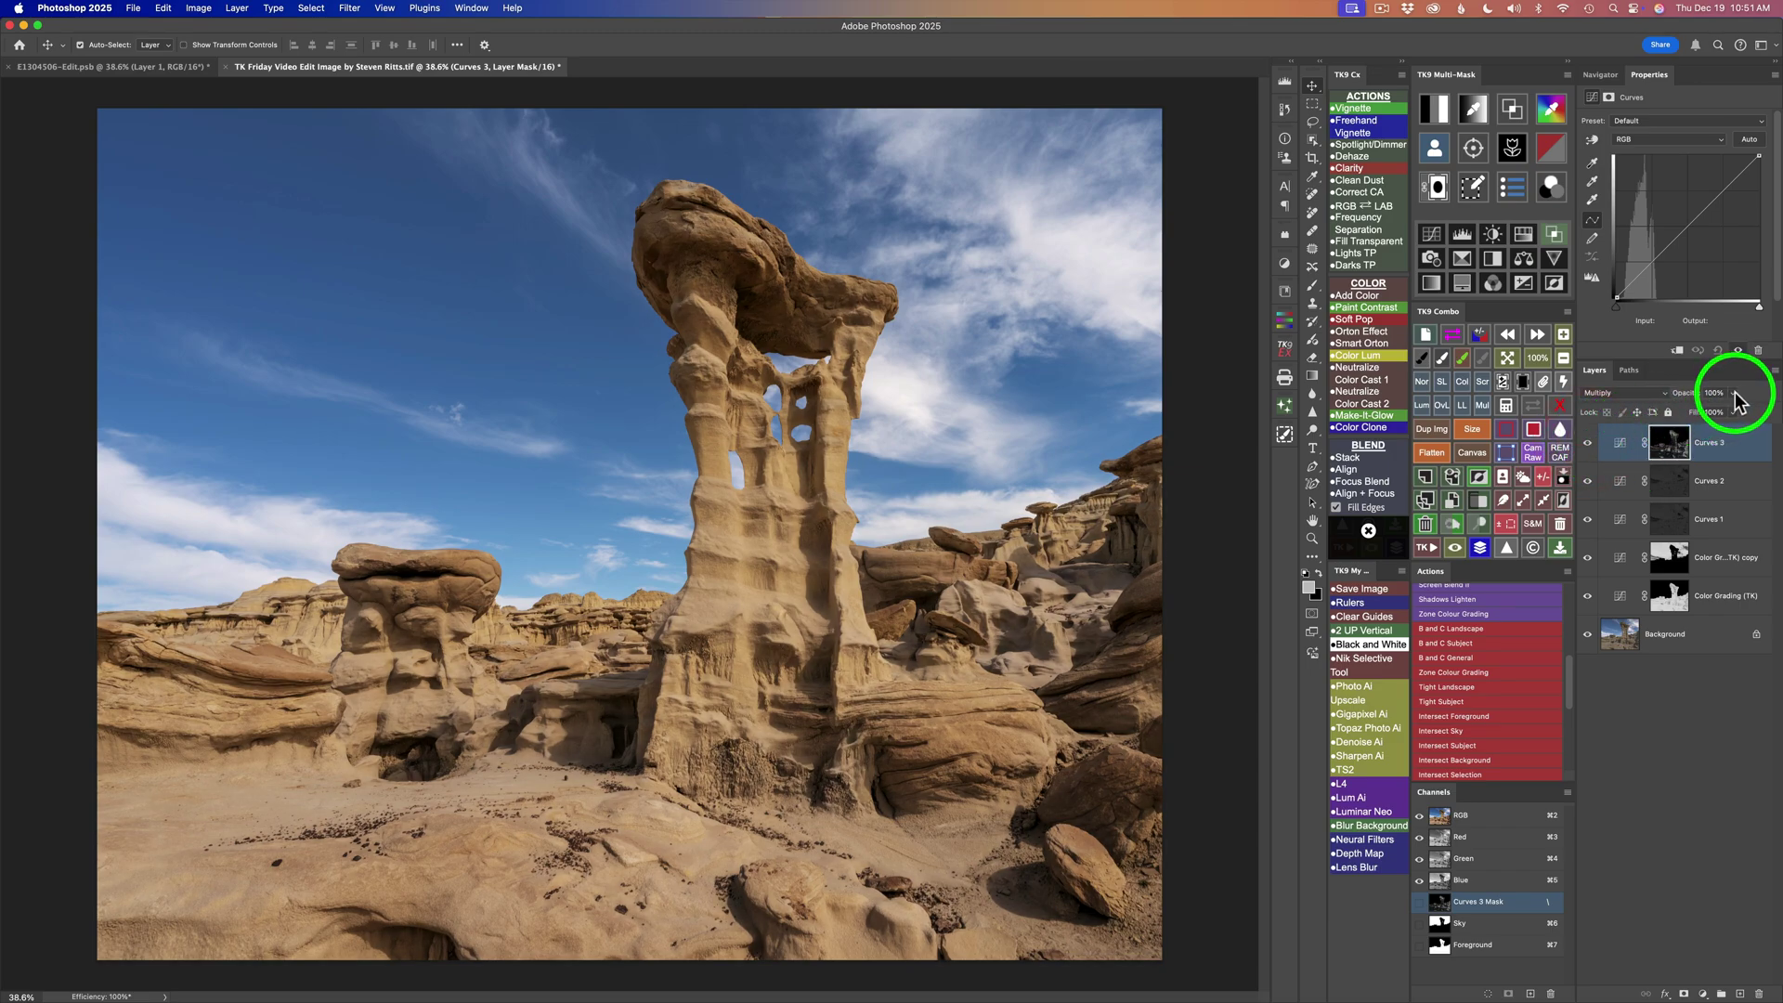
Reduce the Curves 3 layer's opacity to 65% and toggle its visibility to check the effect.
drag(1733, 401, 1710, 408)
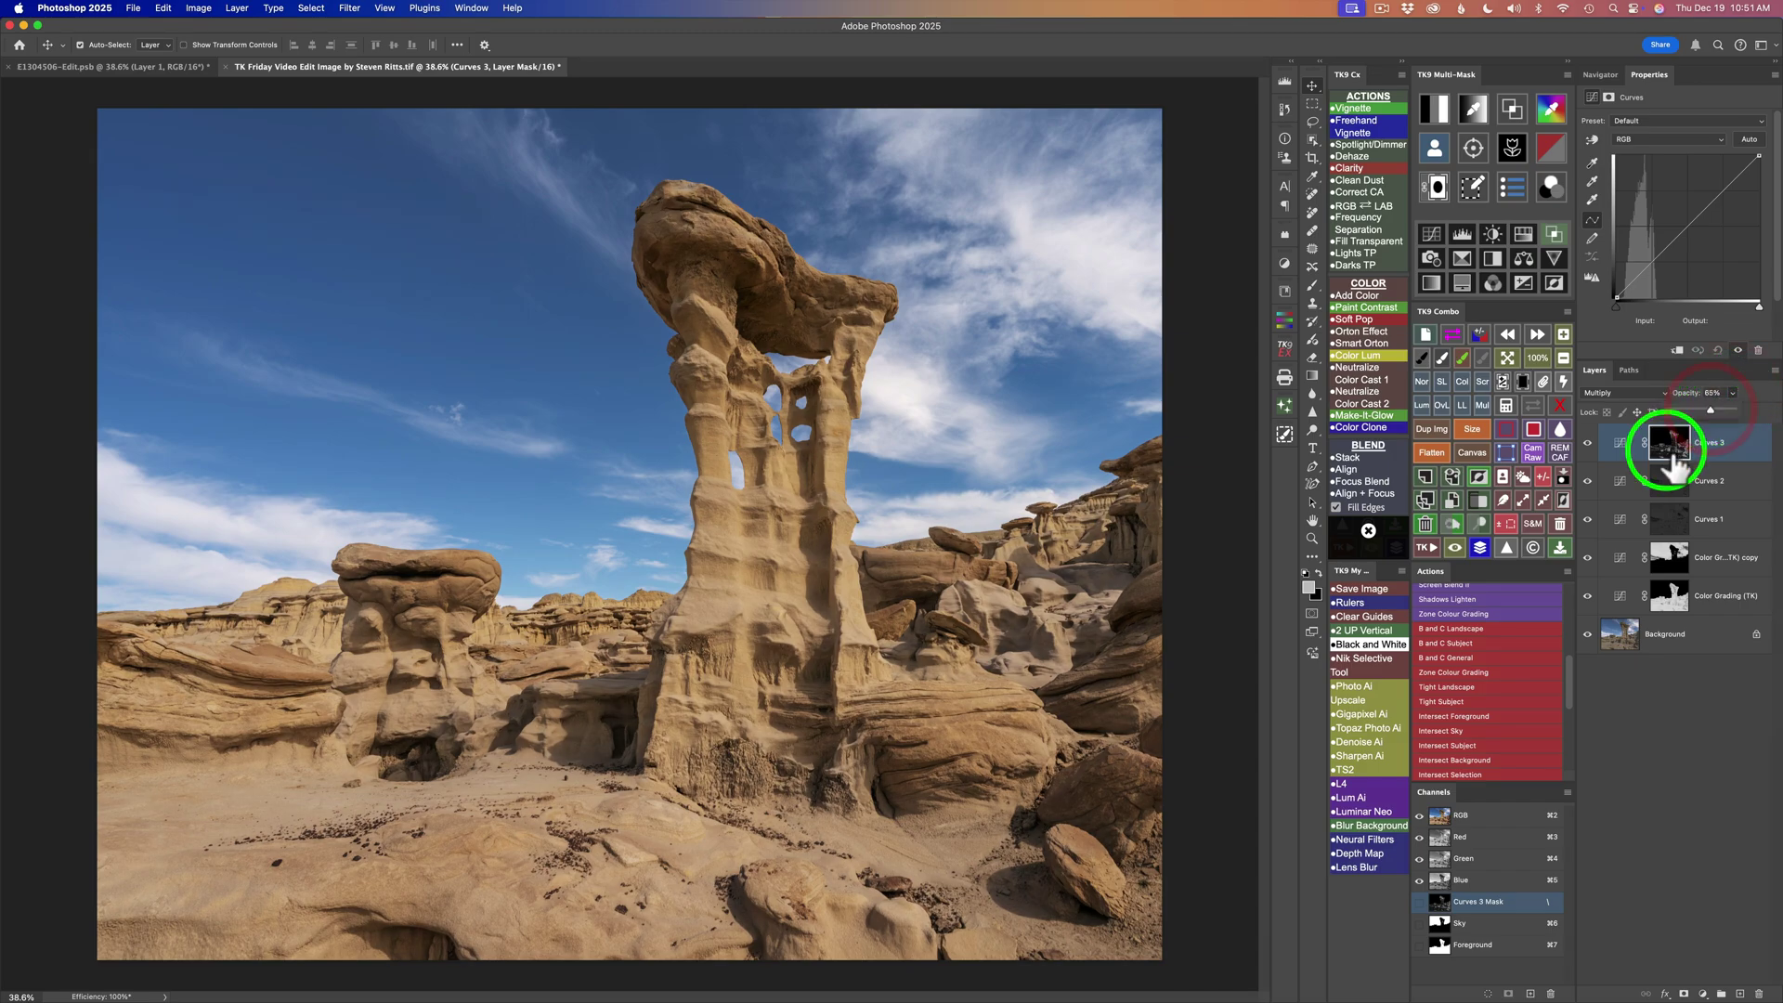
click(1588, 444)
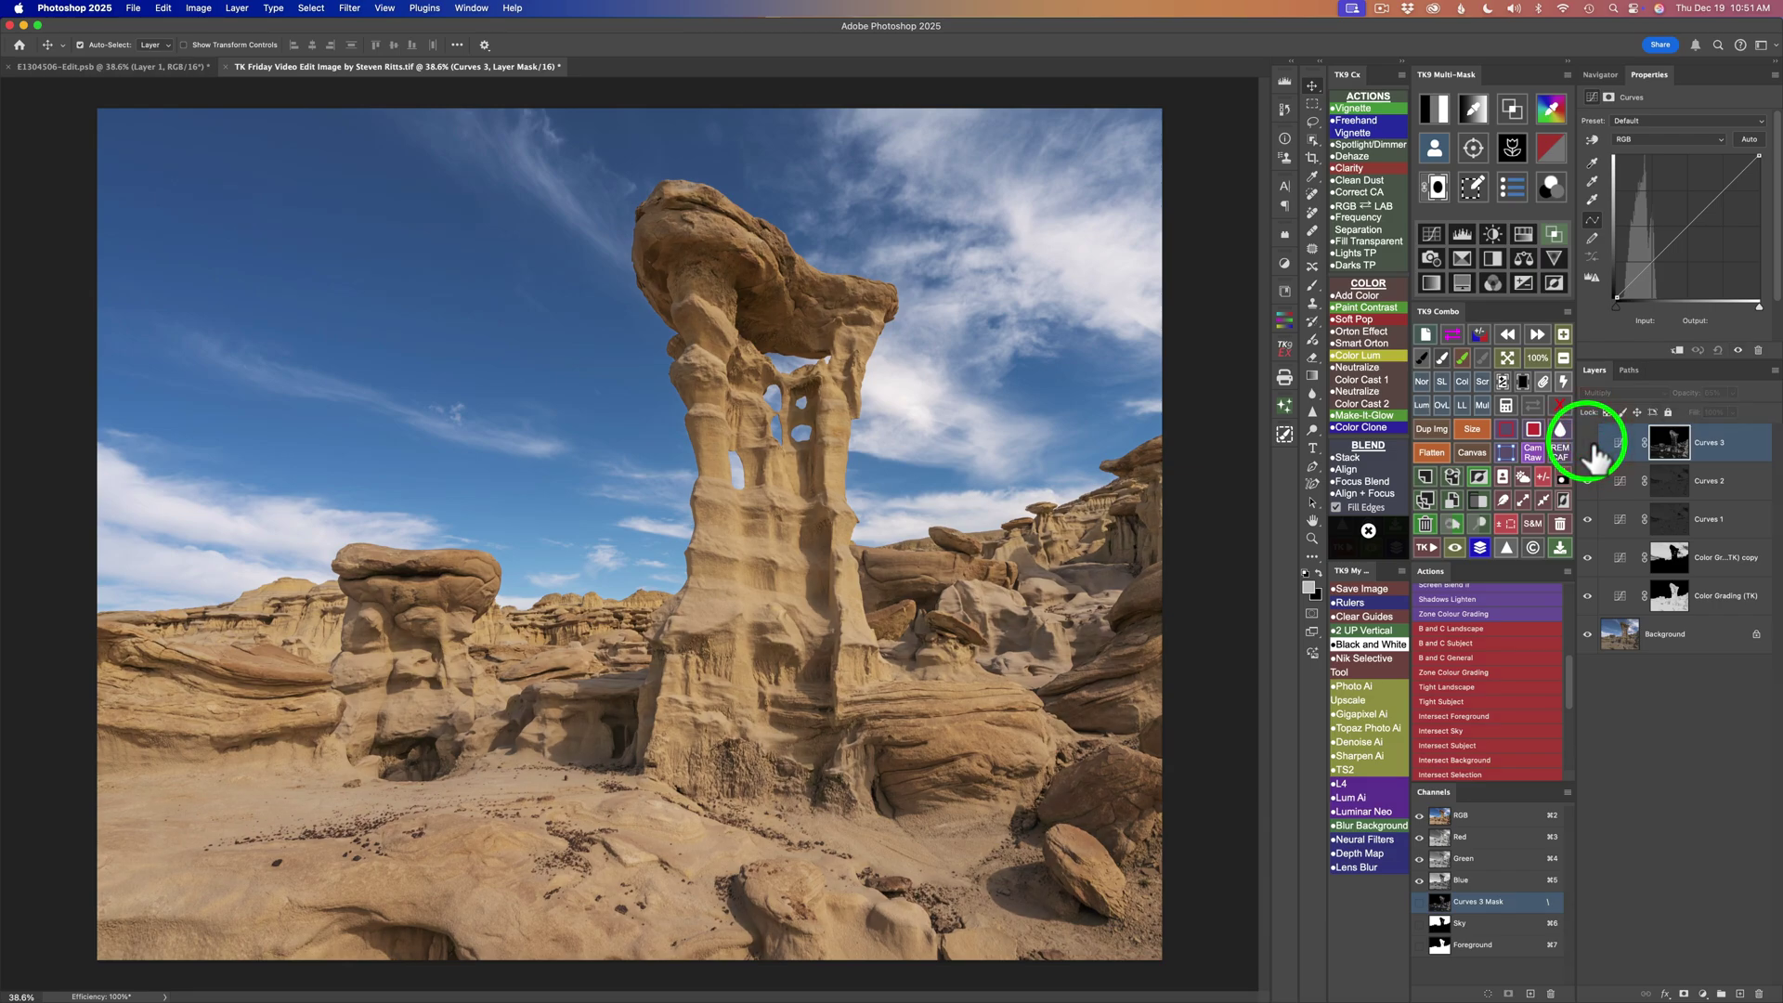
click(1588, 444)
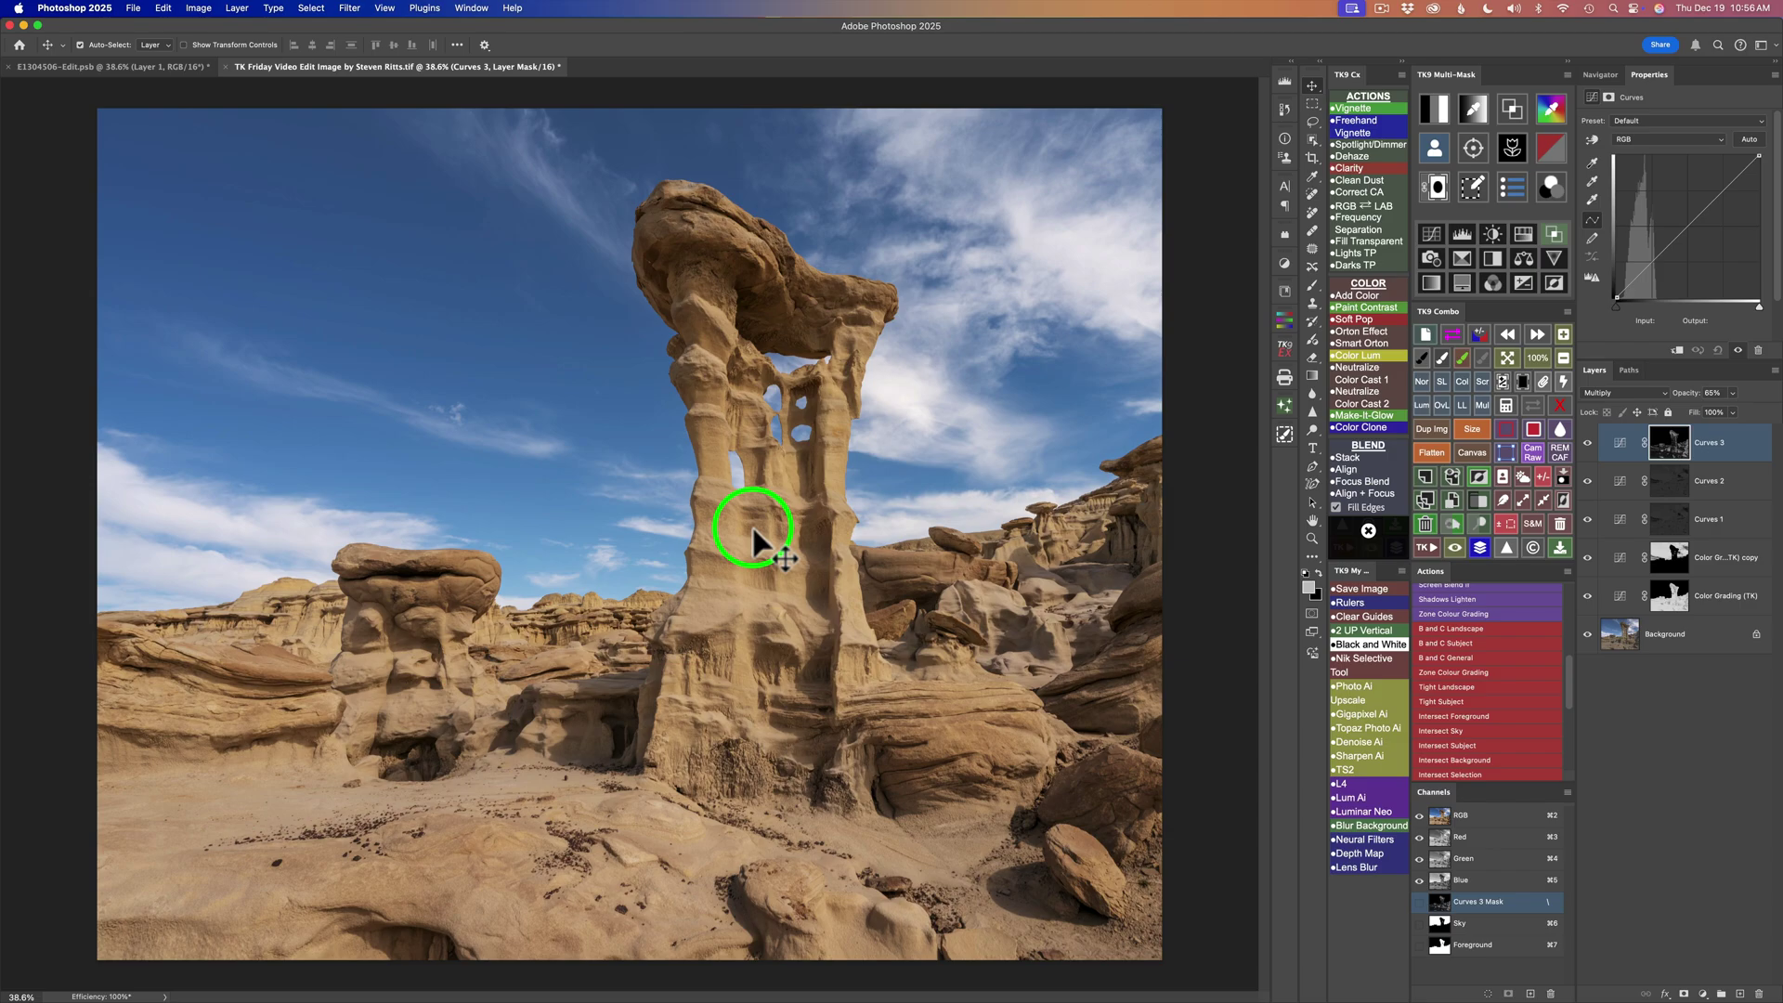
Create a zone mask sampled from the central rock tower and tighten it so it targets a narrower tonal range.
click(1477, 113)
drag(784, 581, 763, 571)
click(1207, 334)
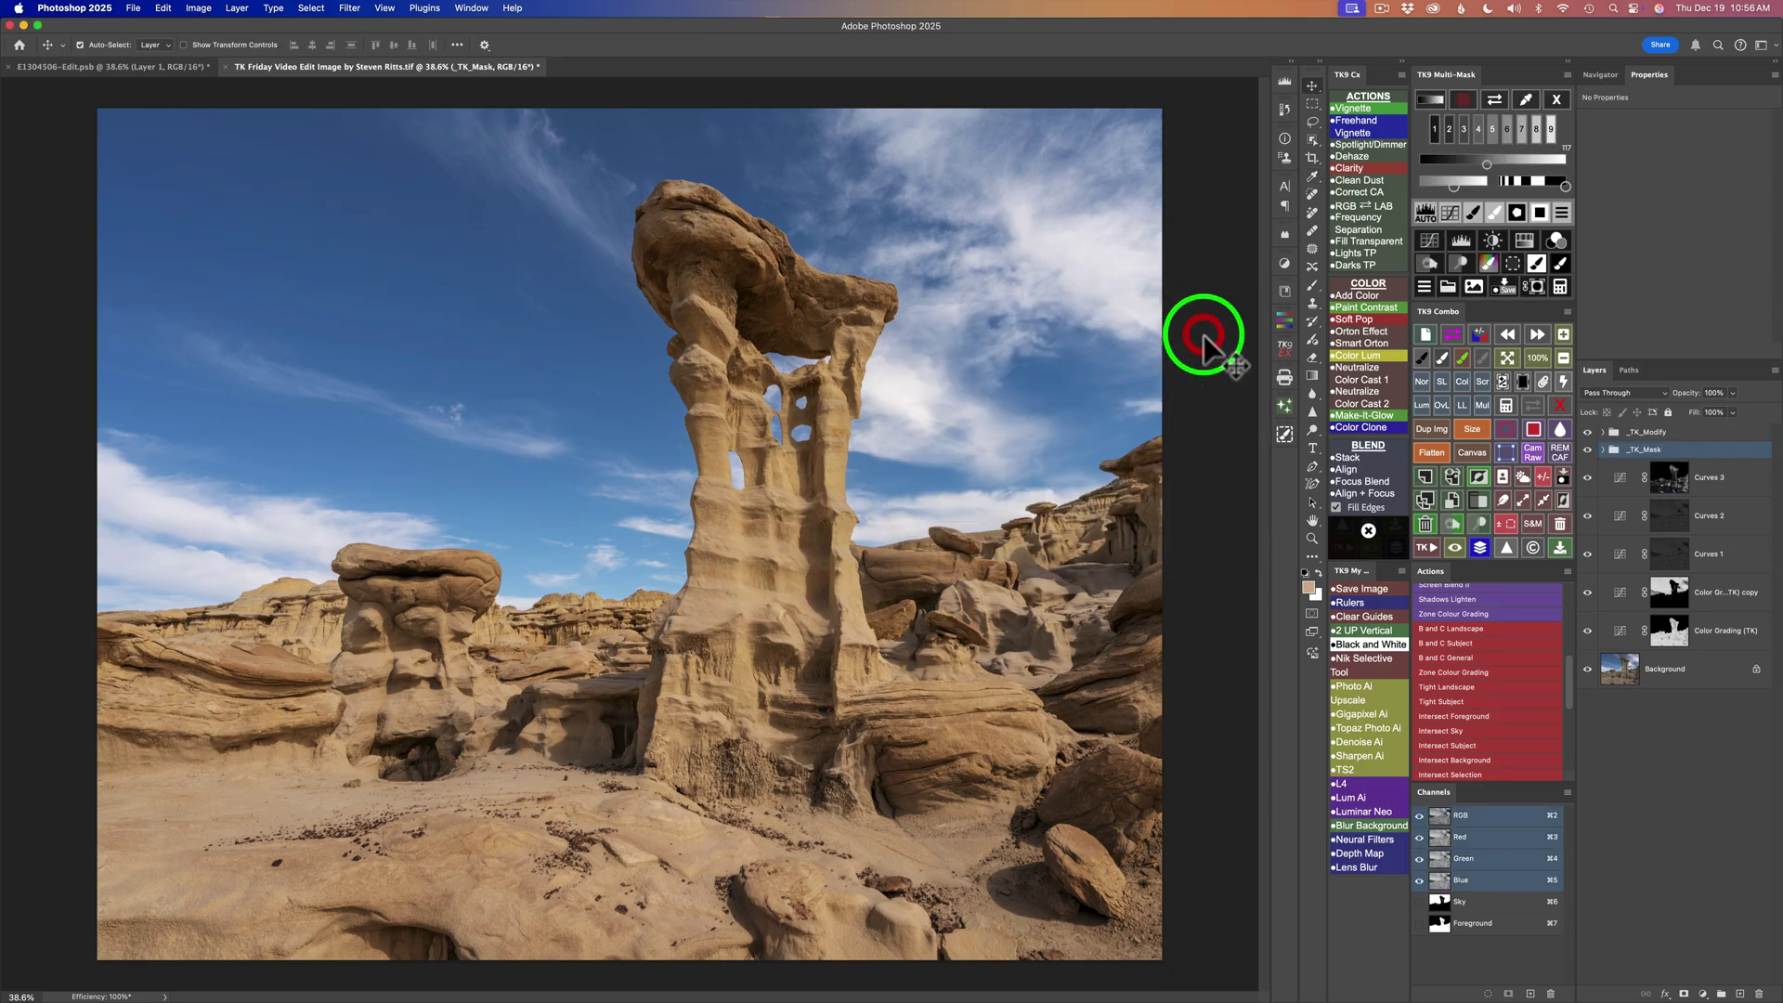
click(1539, 213)
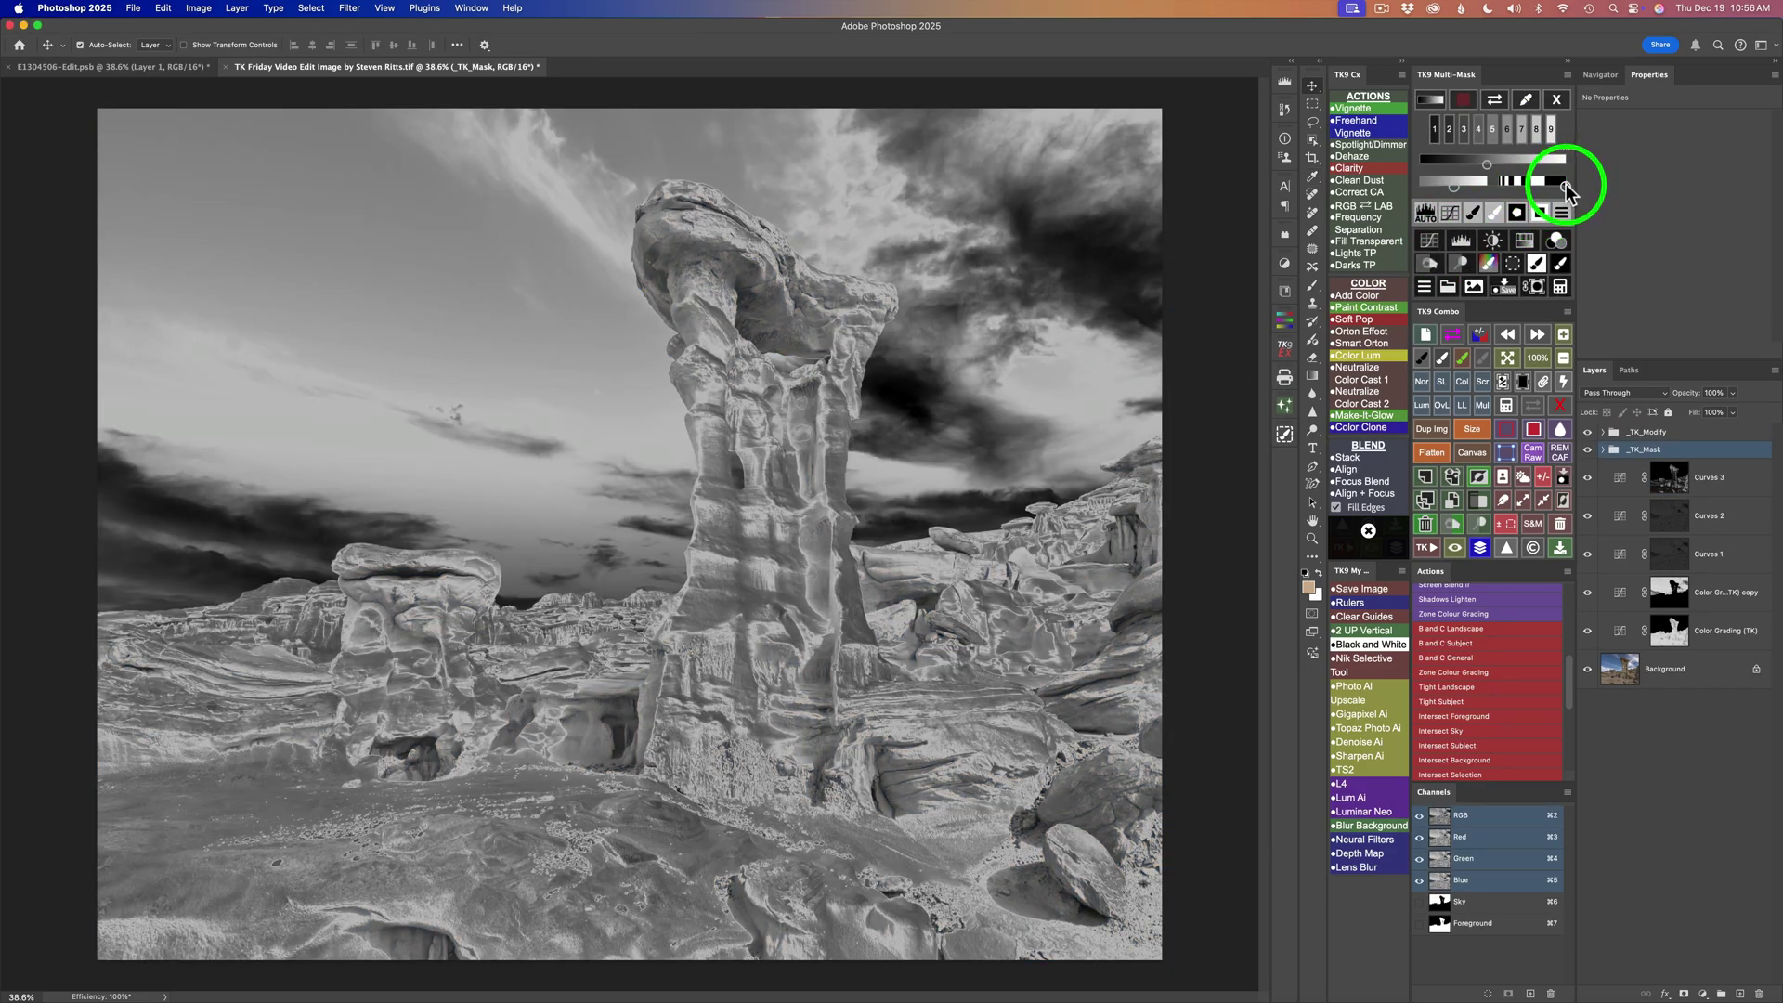
drag(1565, 184, 1524, 185)
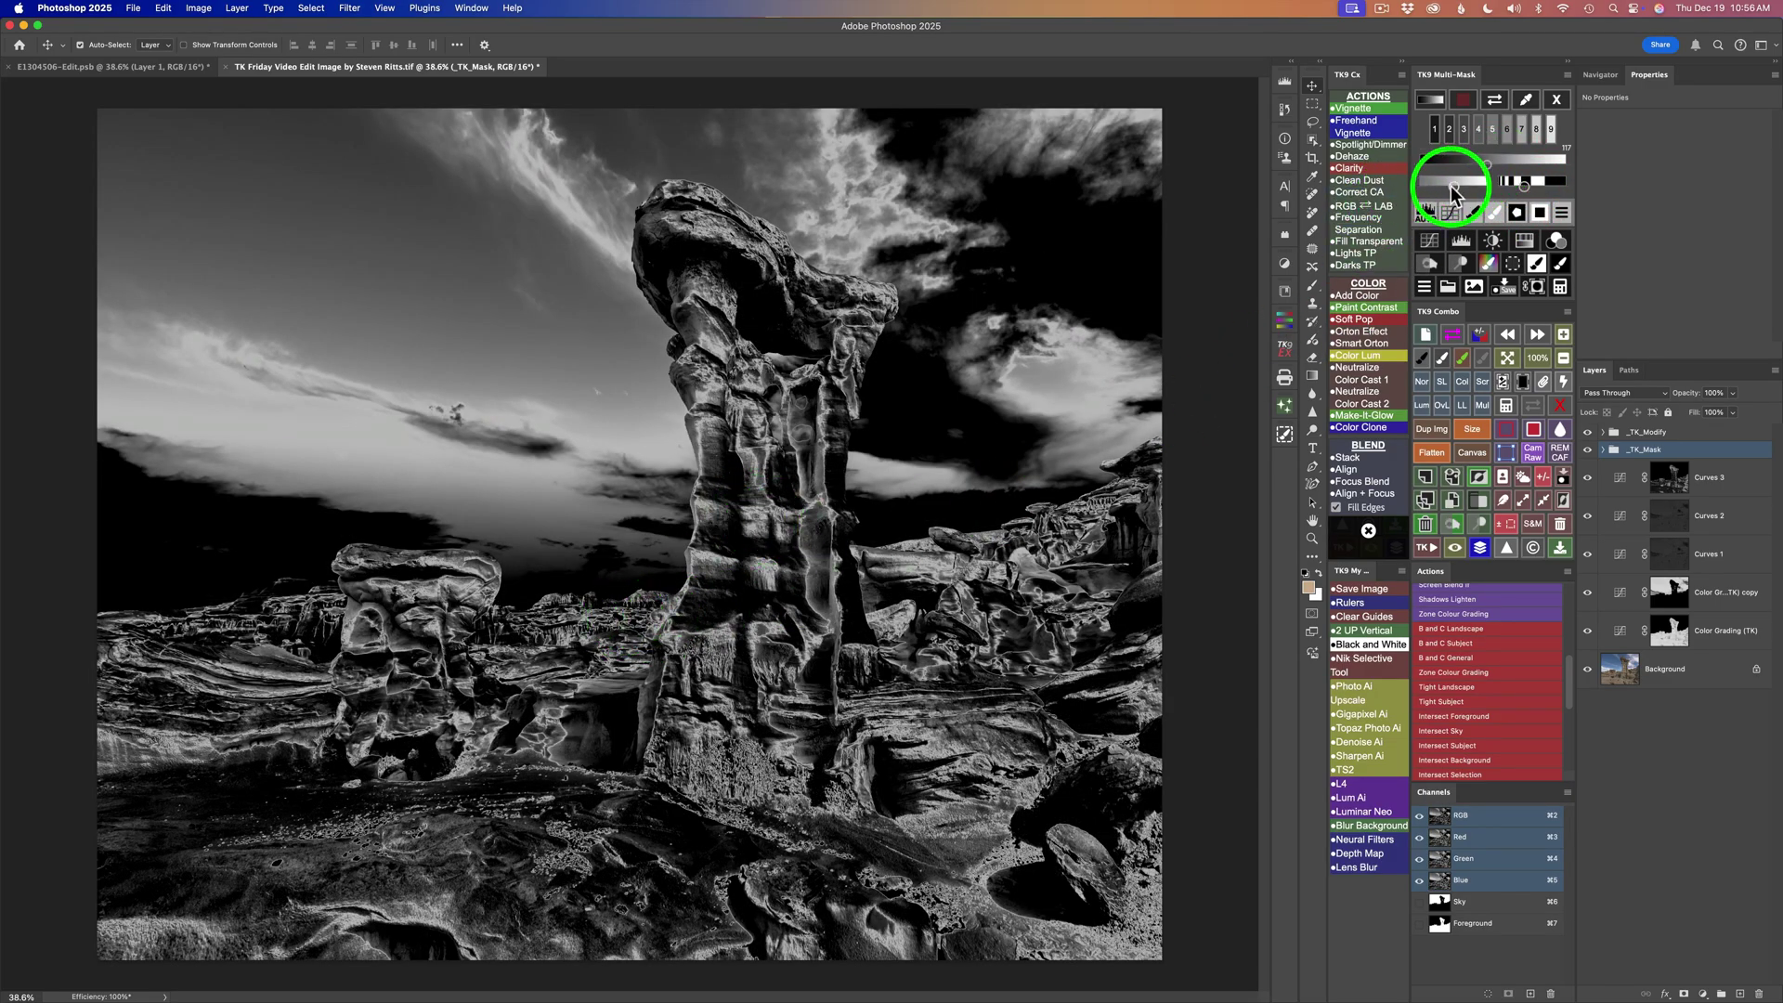
drag(1454, 186, 1464, 185)
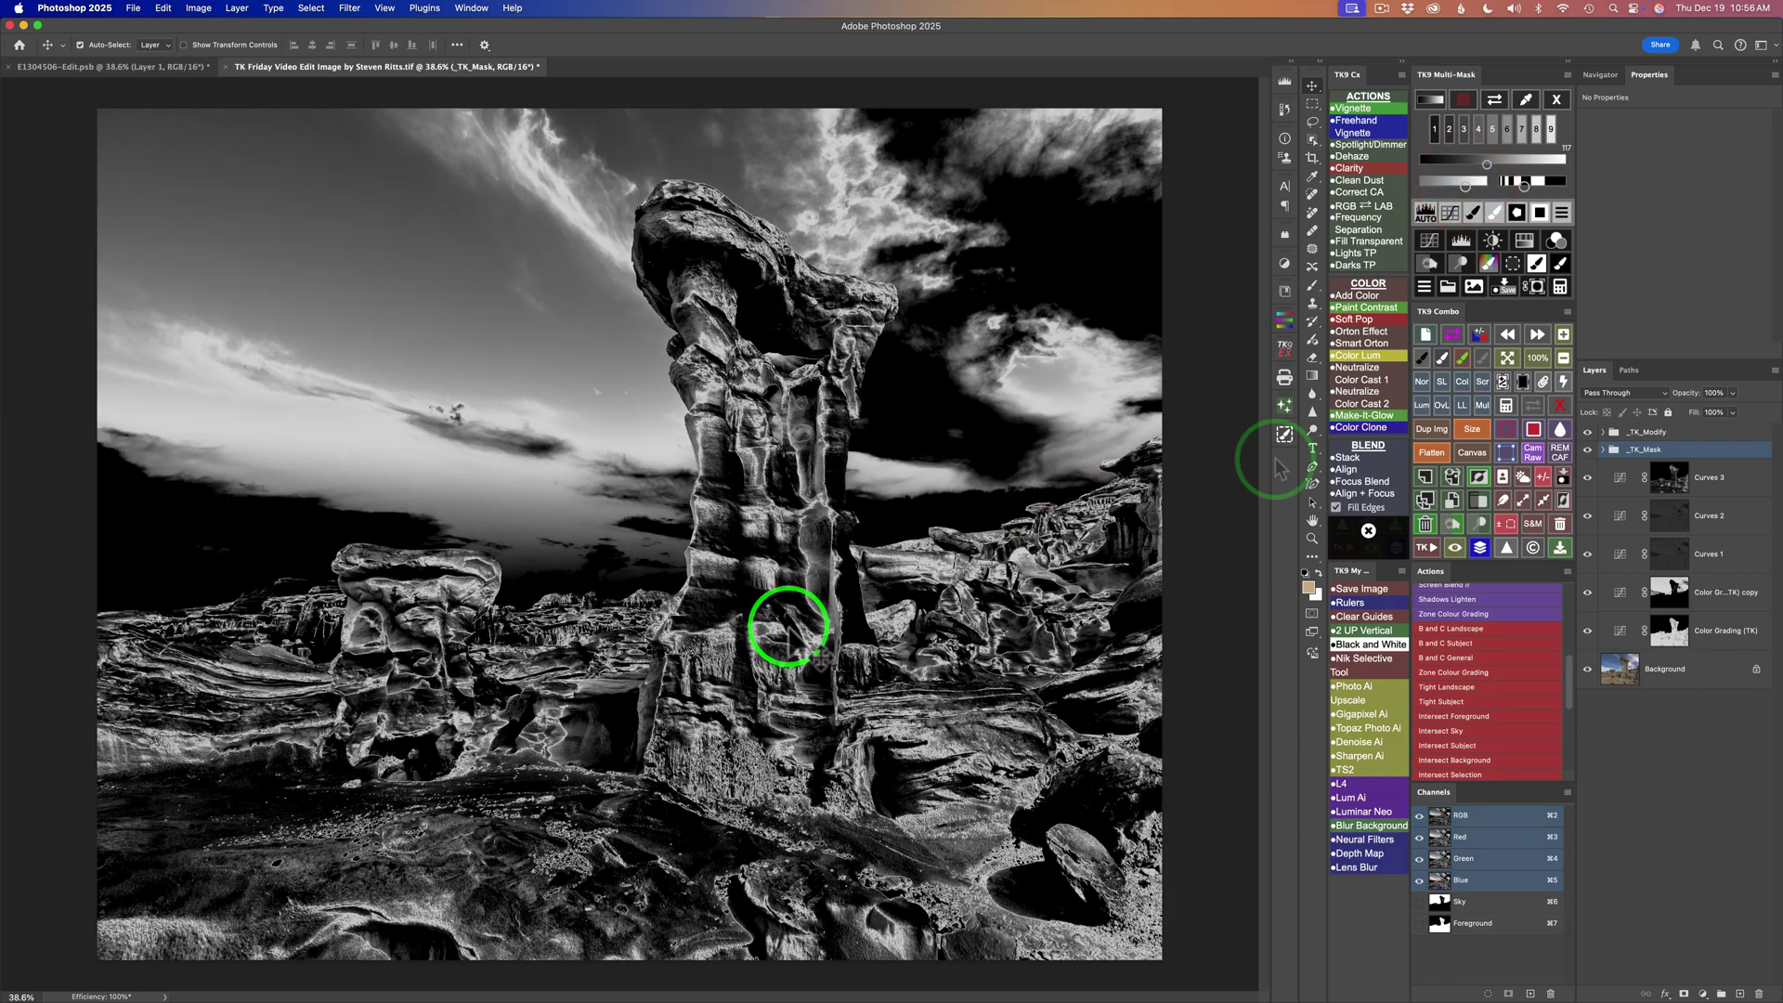
Output the zone mask to a fourth Curves layer with Multiply blending and 0% opacity.
click(1444, 240)
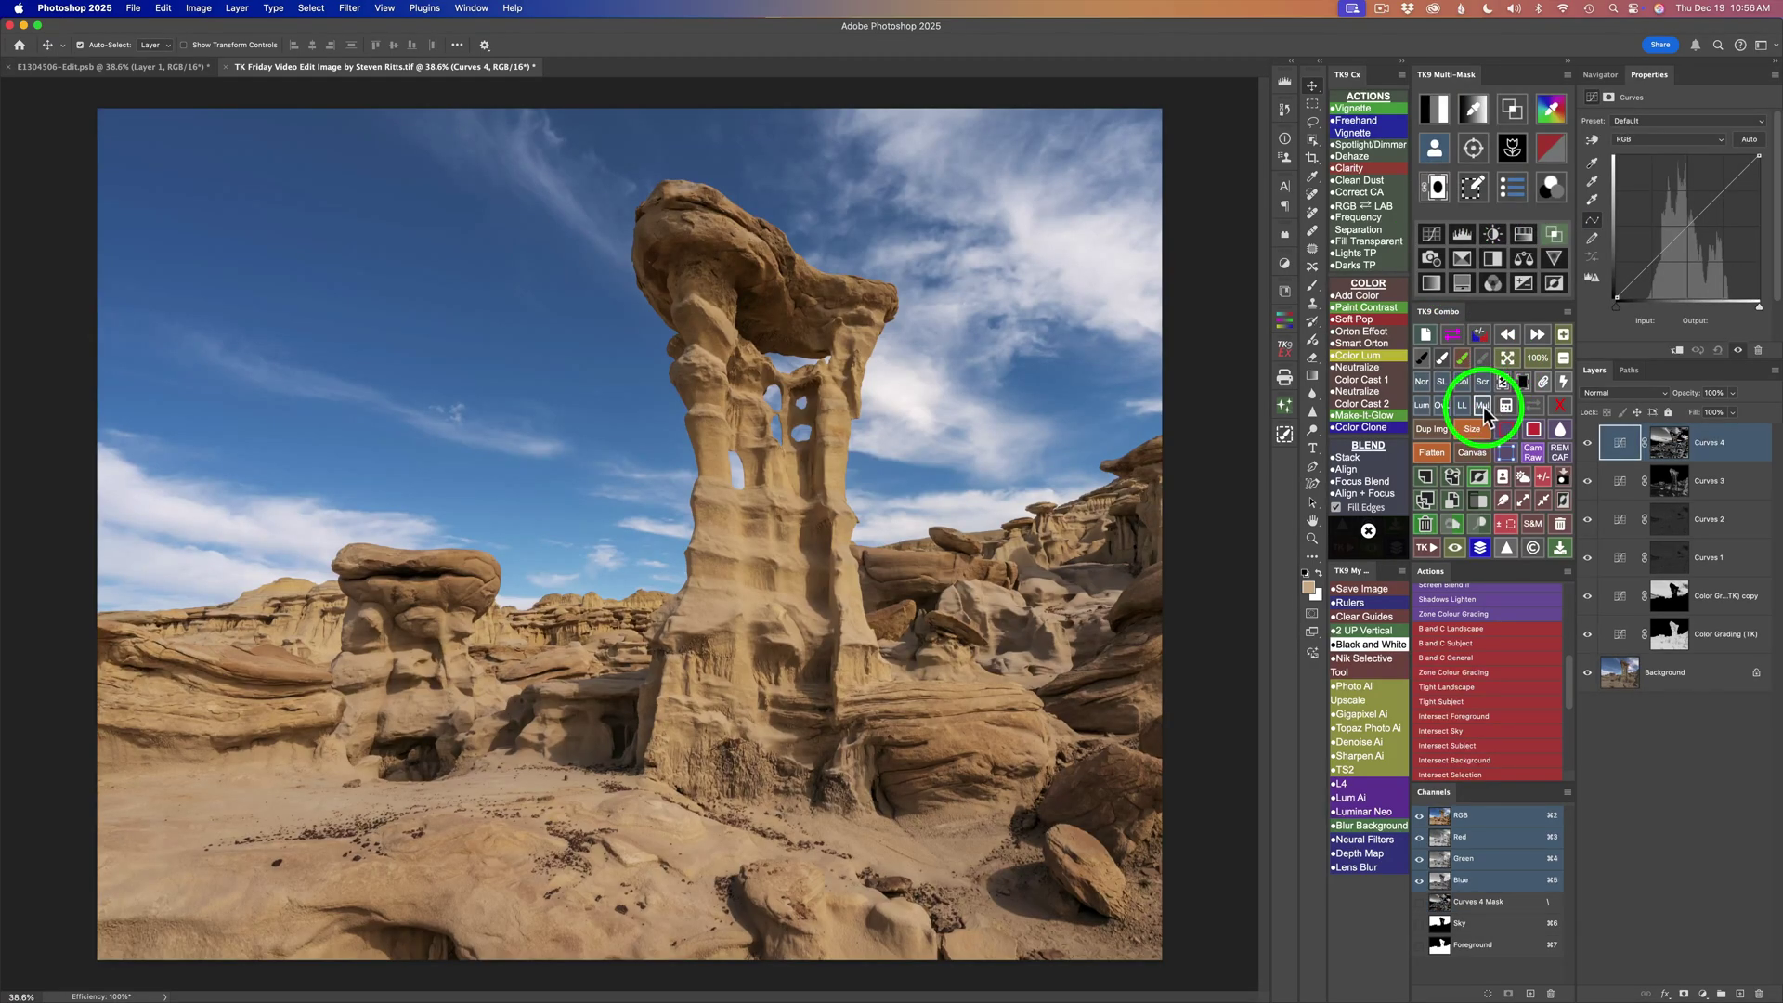
click(1482, 405)
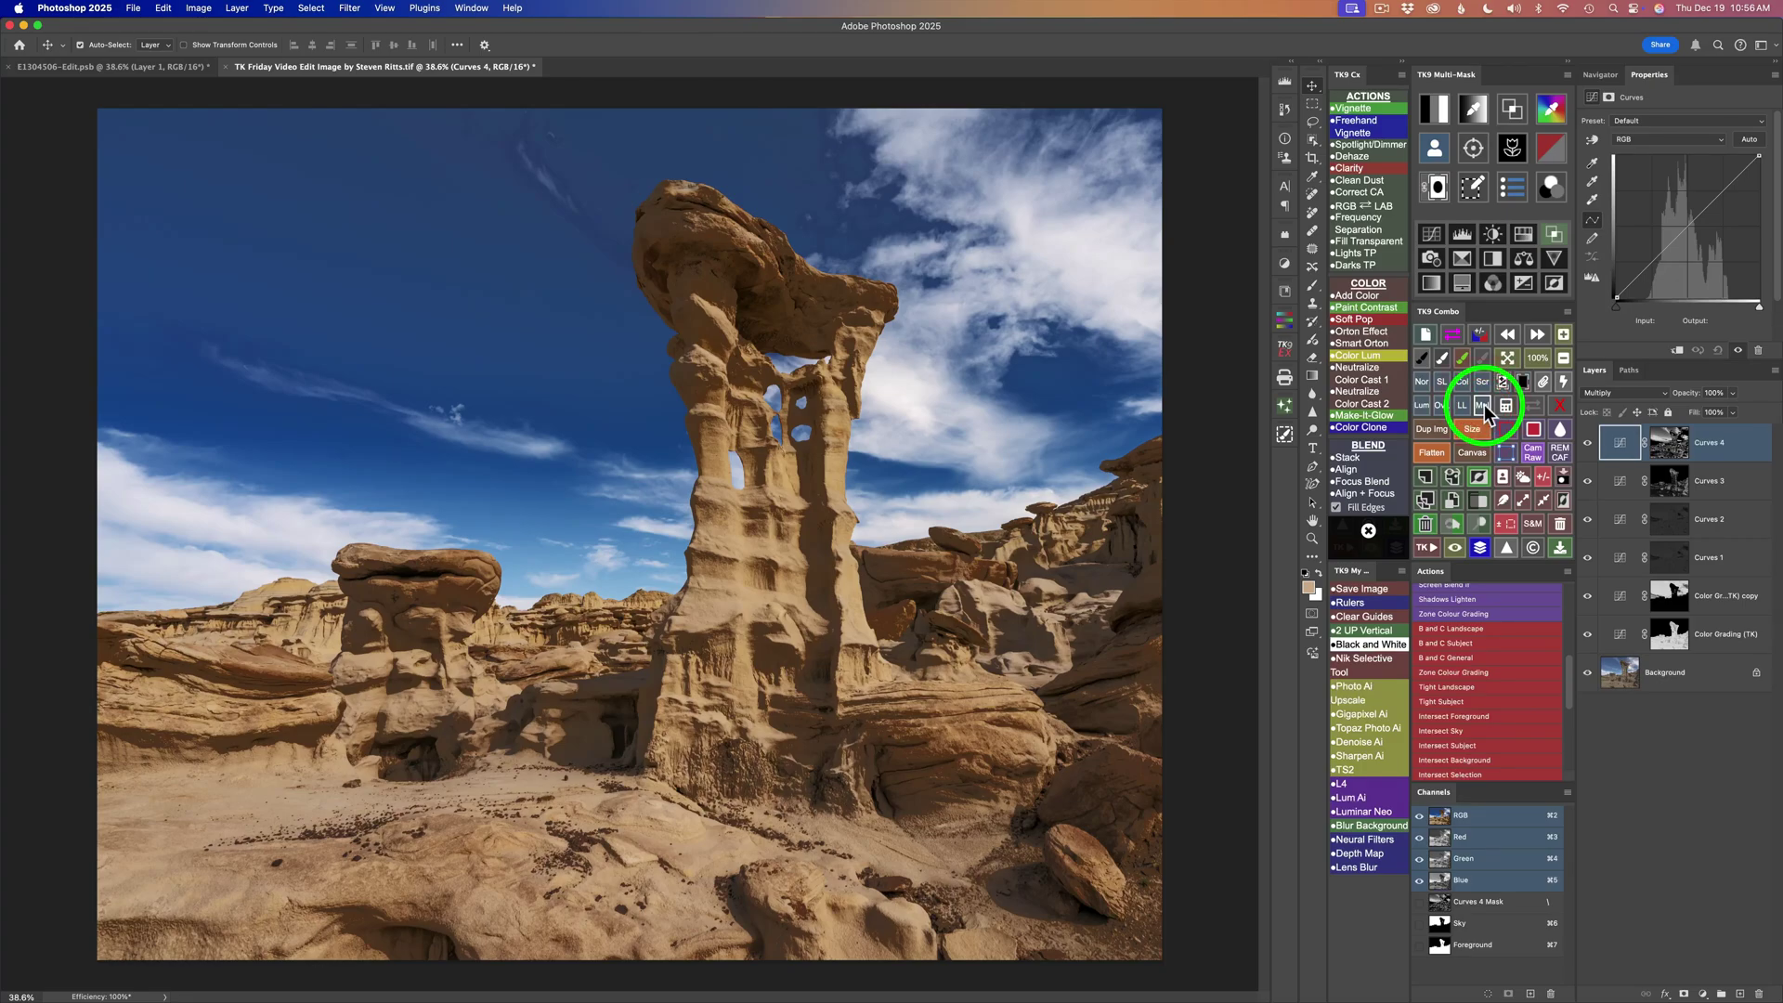
click(1730, 393)
drag(1732, 418, 1657, 419)
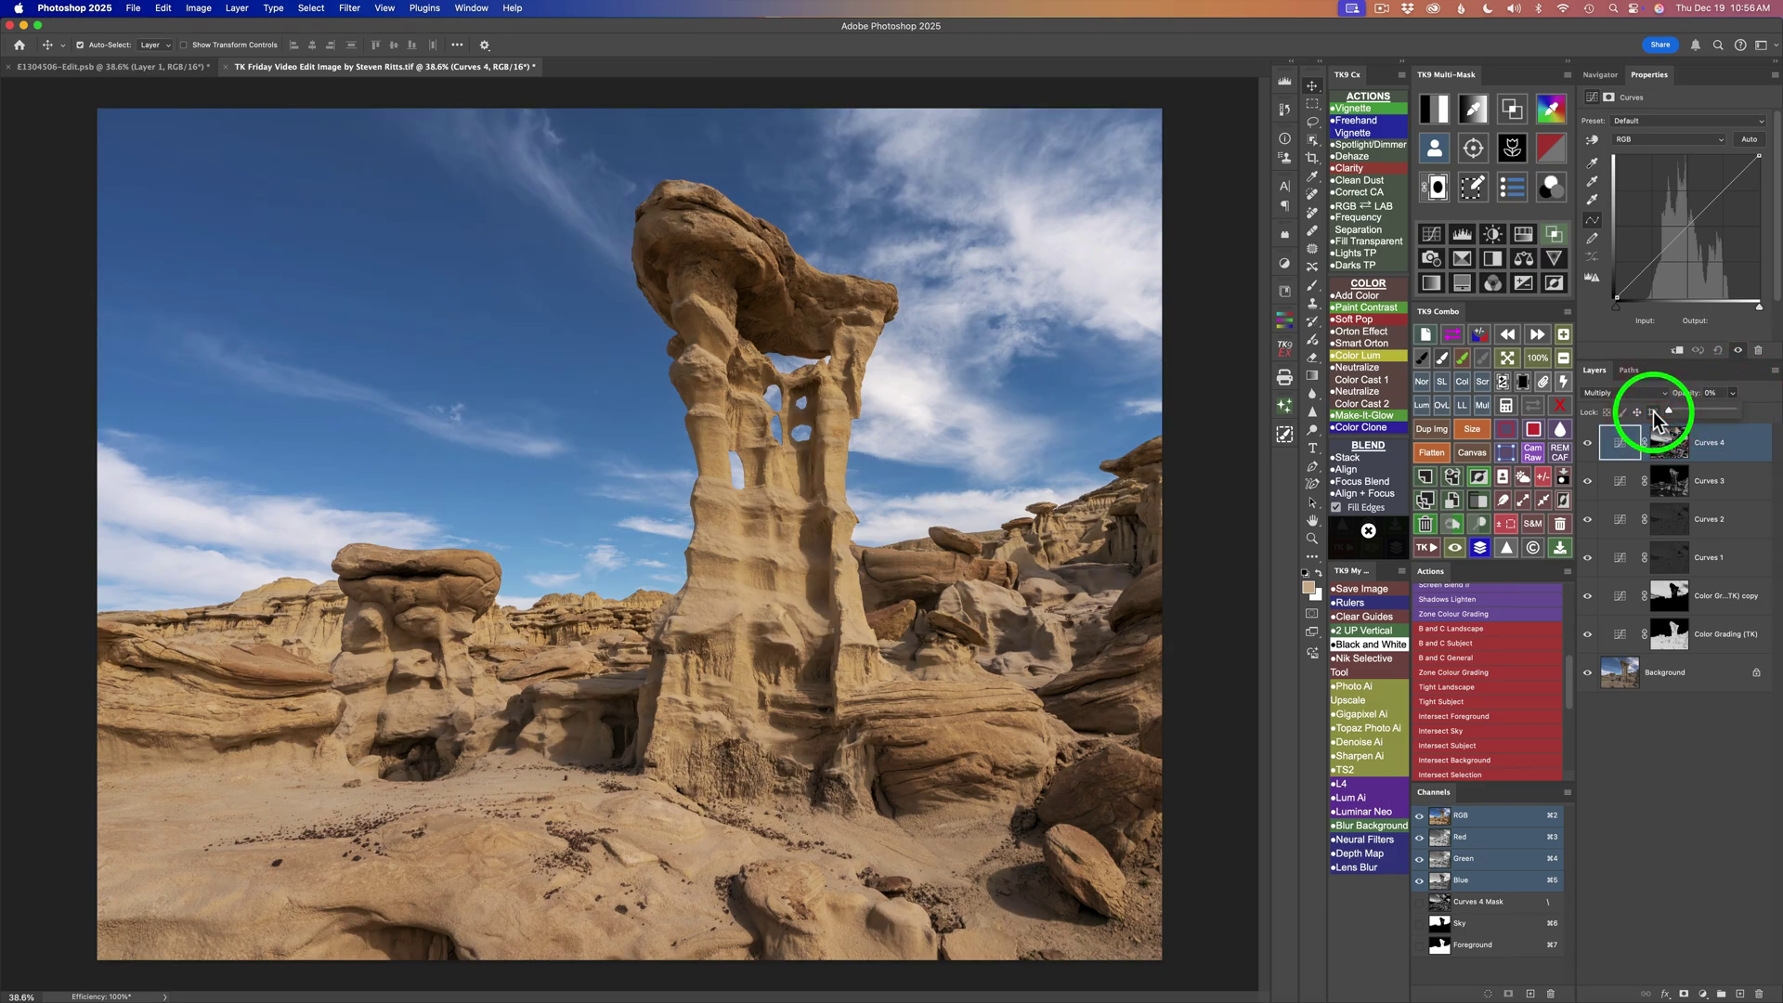
Subtract the Sky mask from the Curves 4 layer mask and raise the layer's opacity to 25%.
click(1504, 403)
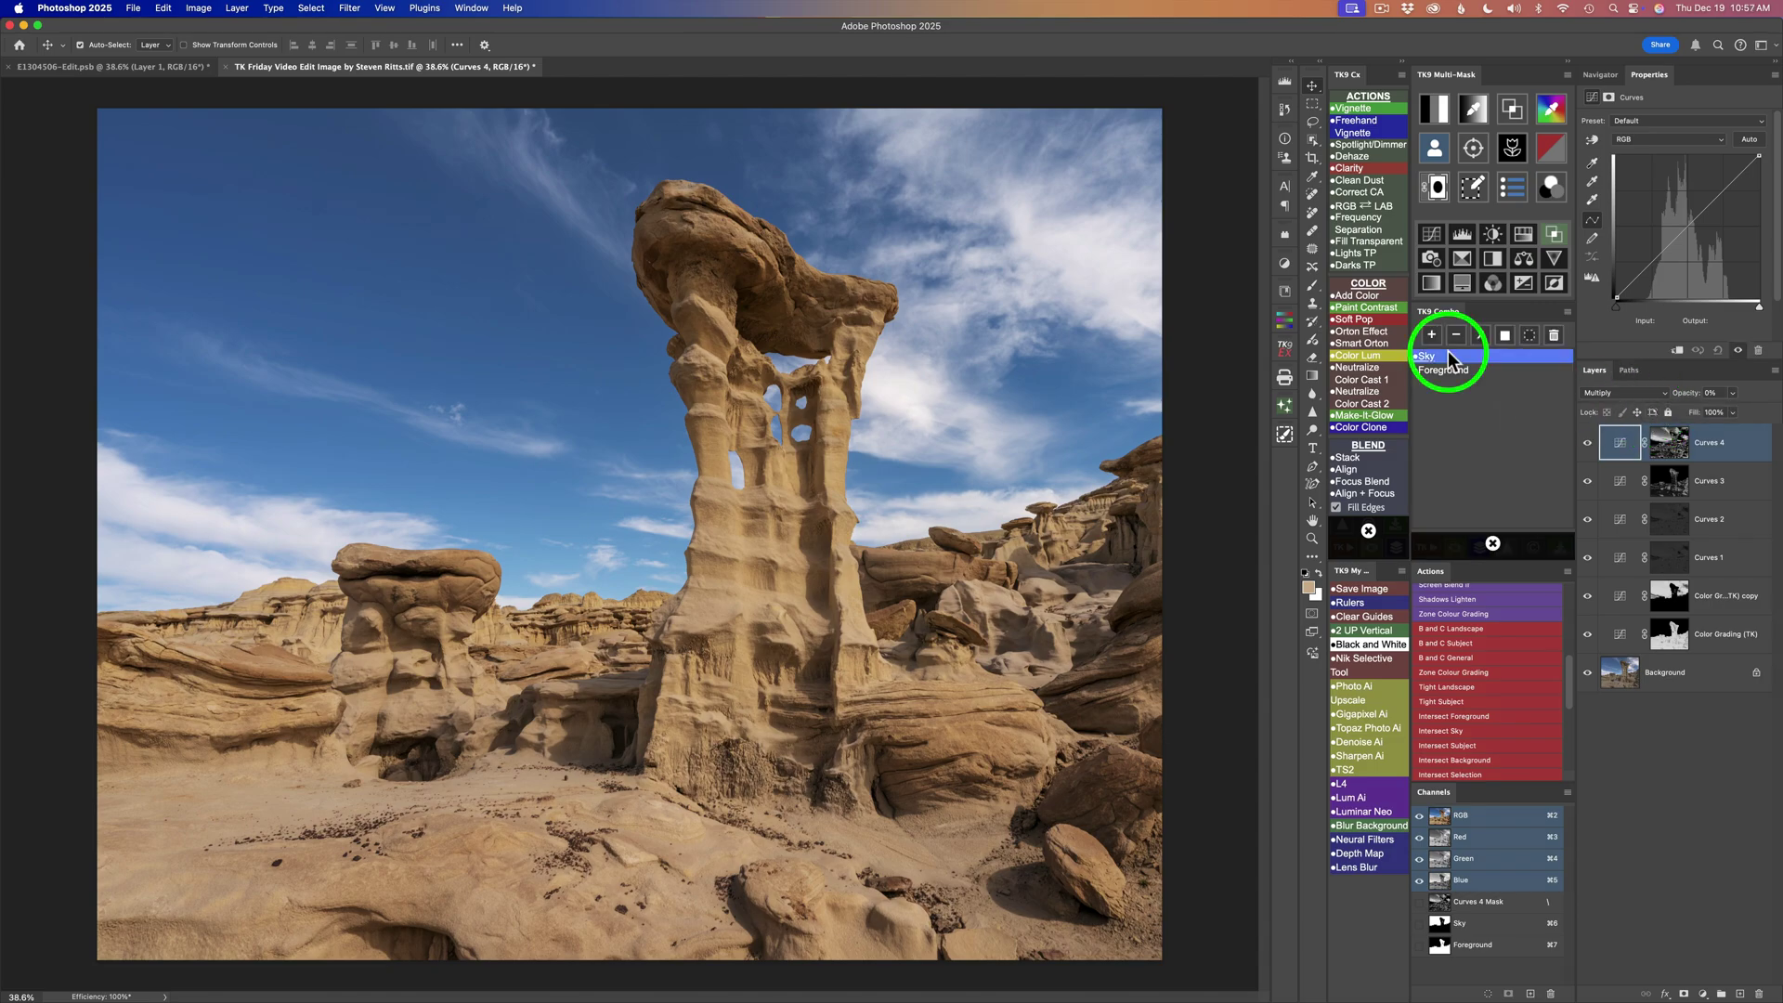
click(1447, 354)
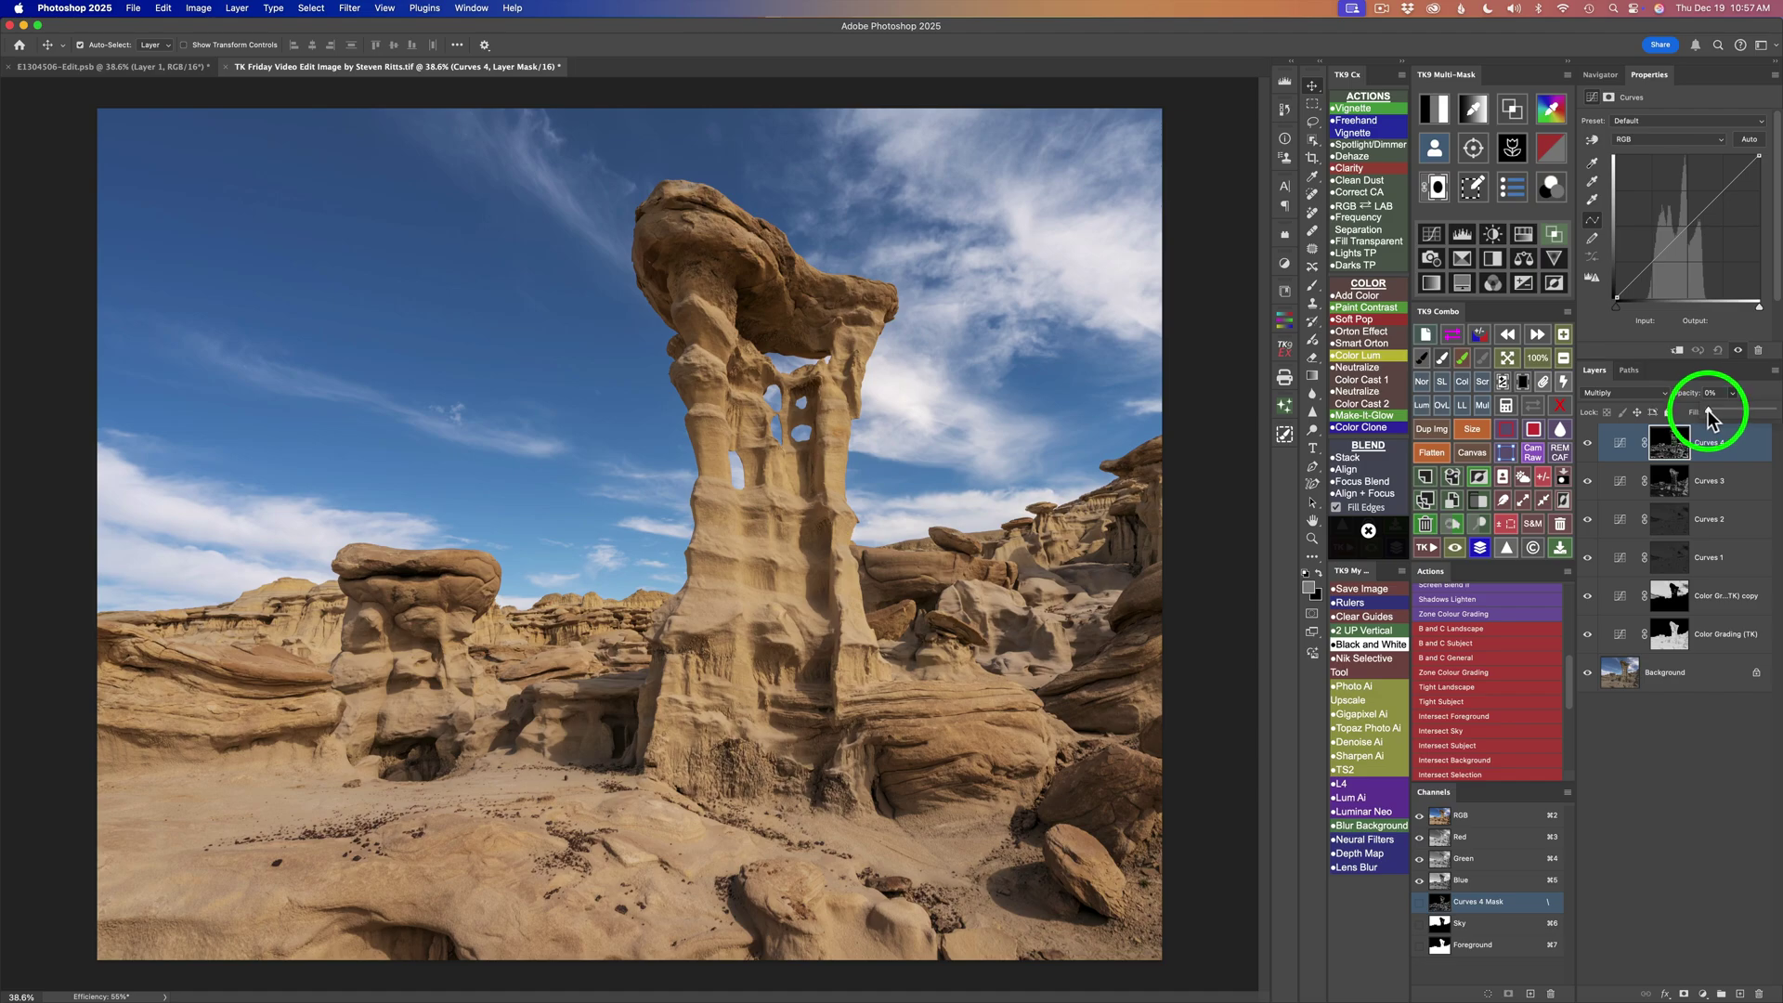
drag(1715, 410, 1725, 415)
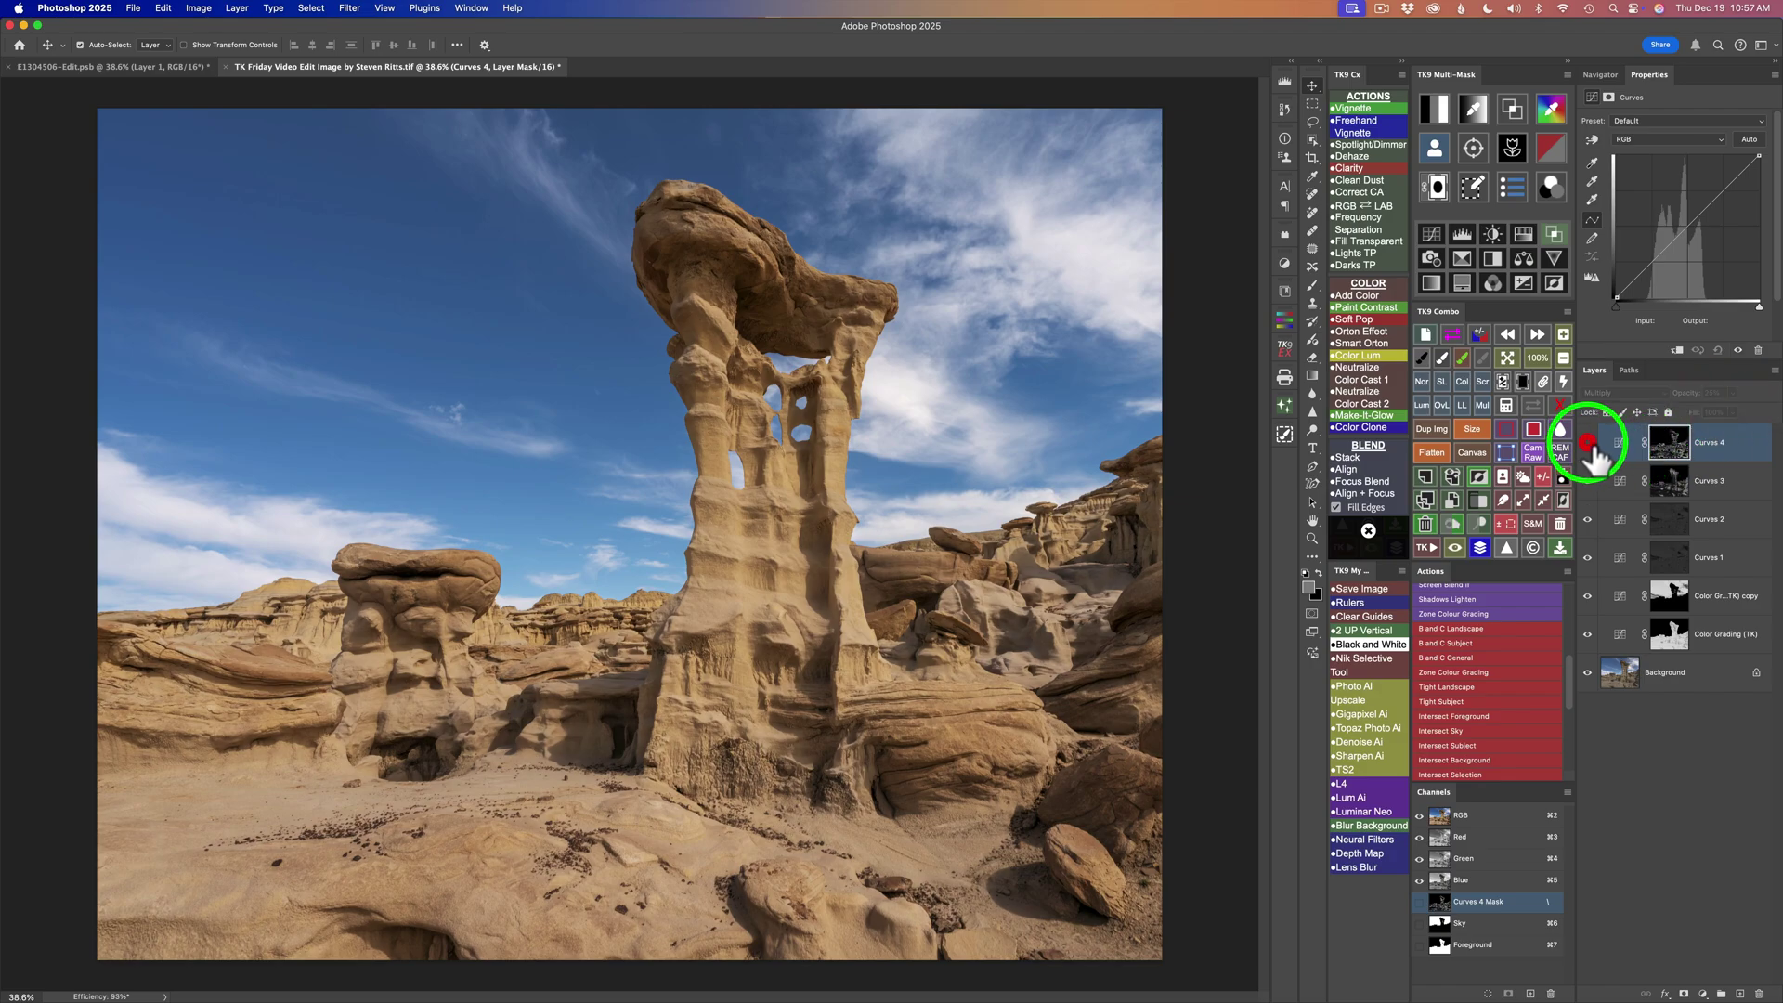
Toggle the Curves 4 layer's visibility repeatedly to compare the foreground with and without the darkening.
click(1590, 444)
click(1589, 444)
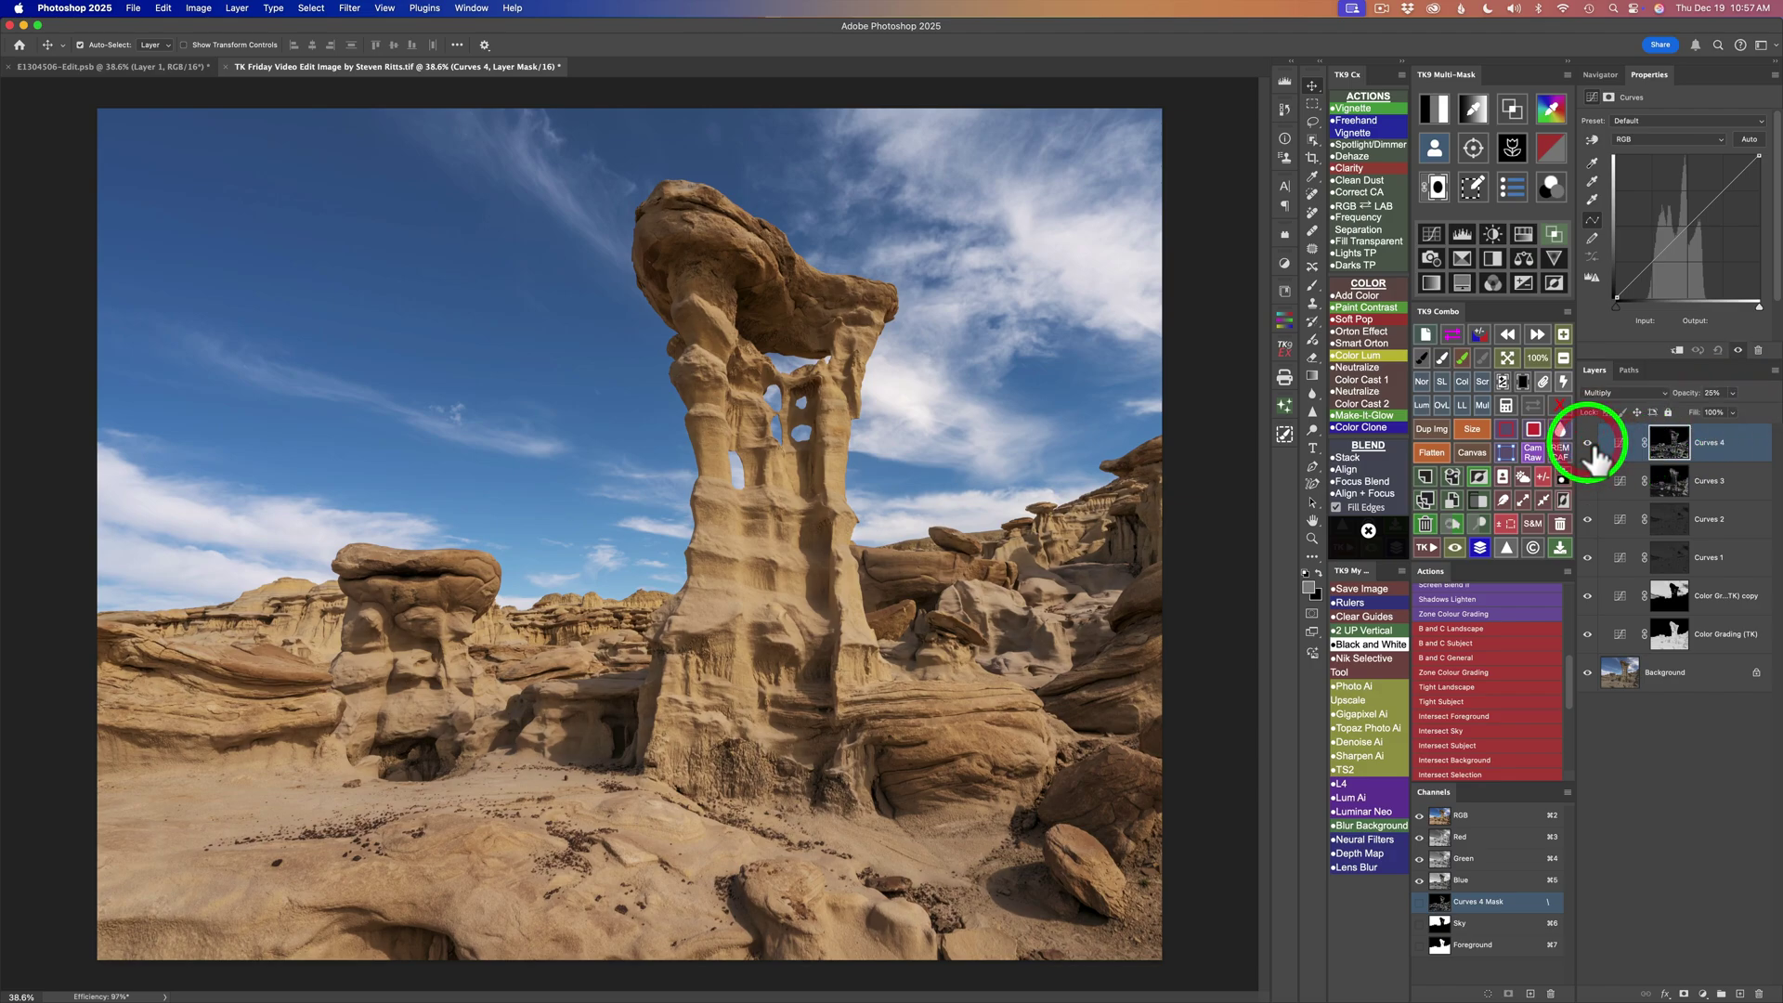
click(1588, 444)
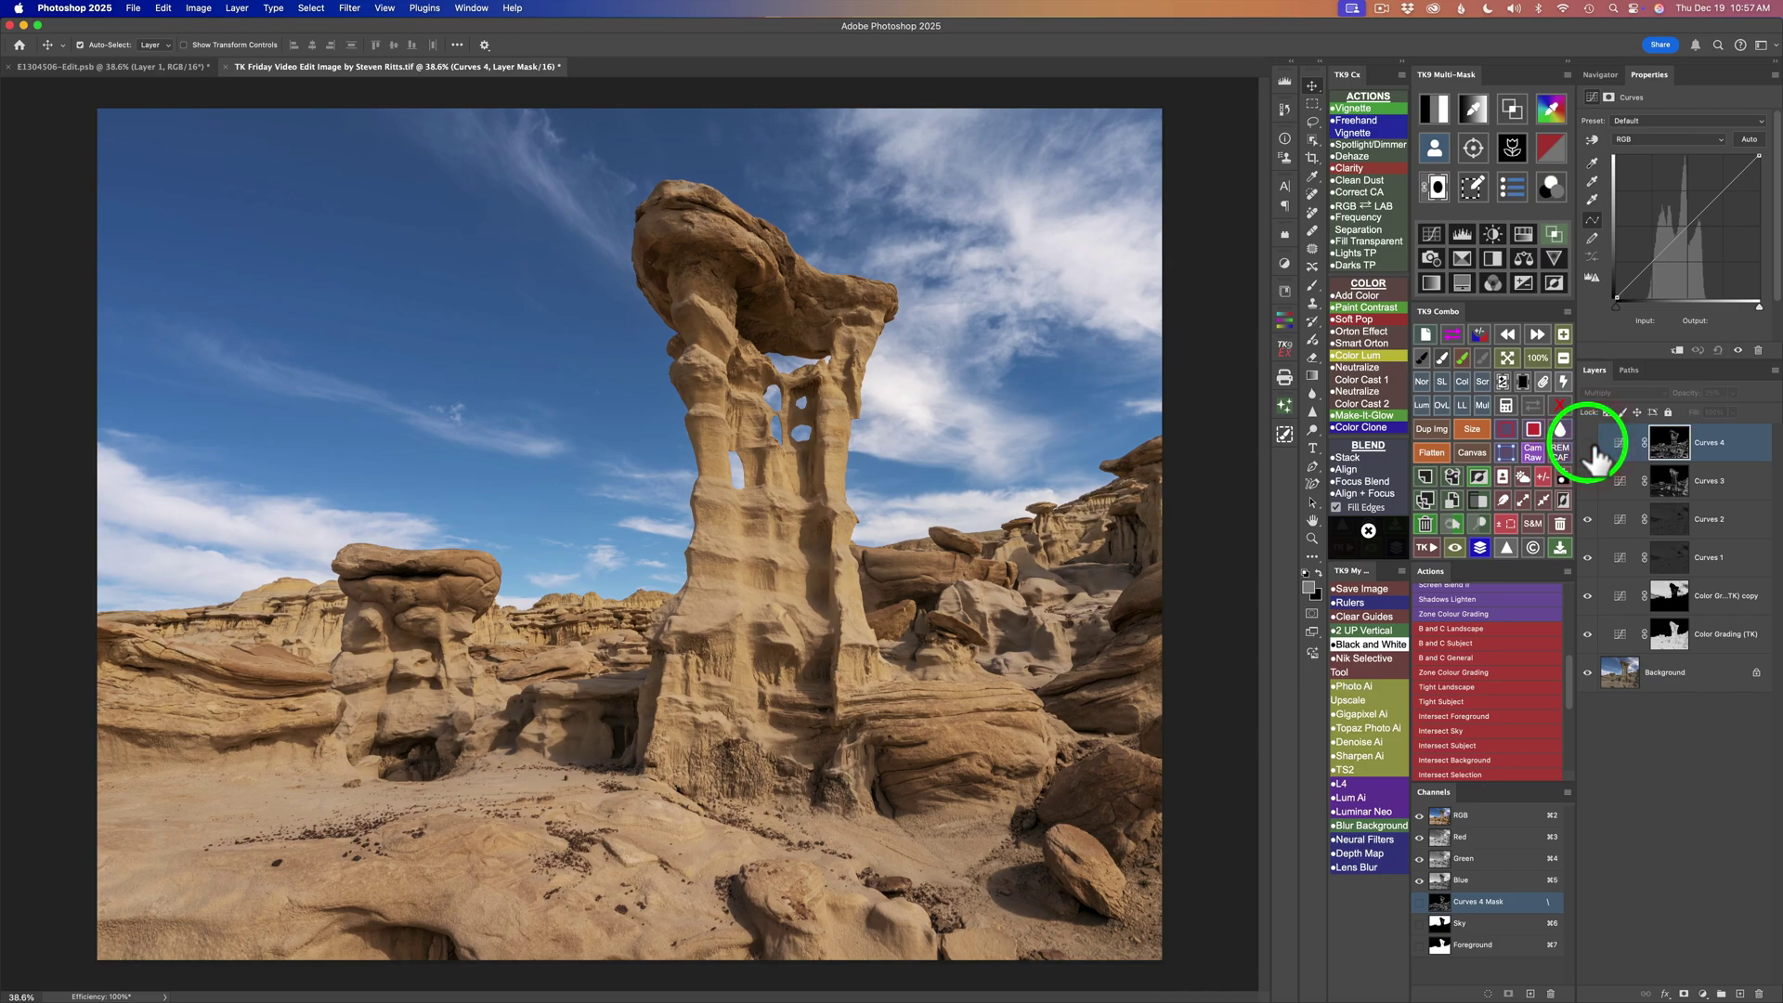
click(1589, 444)
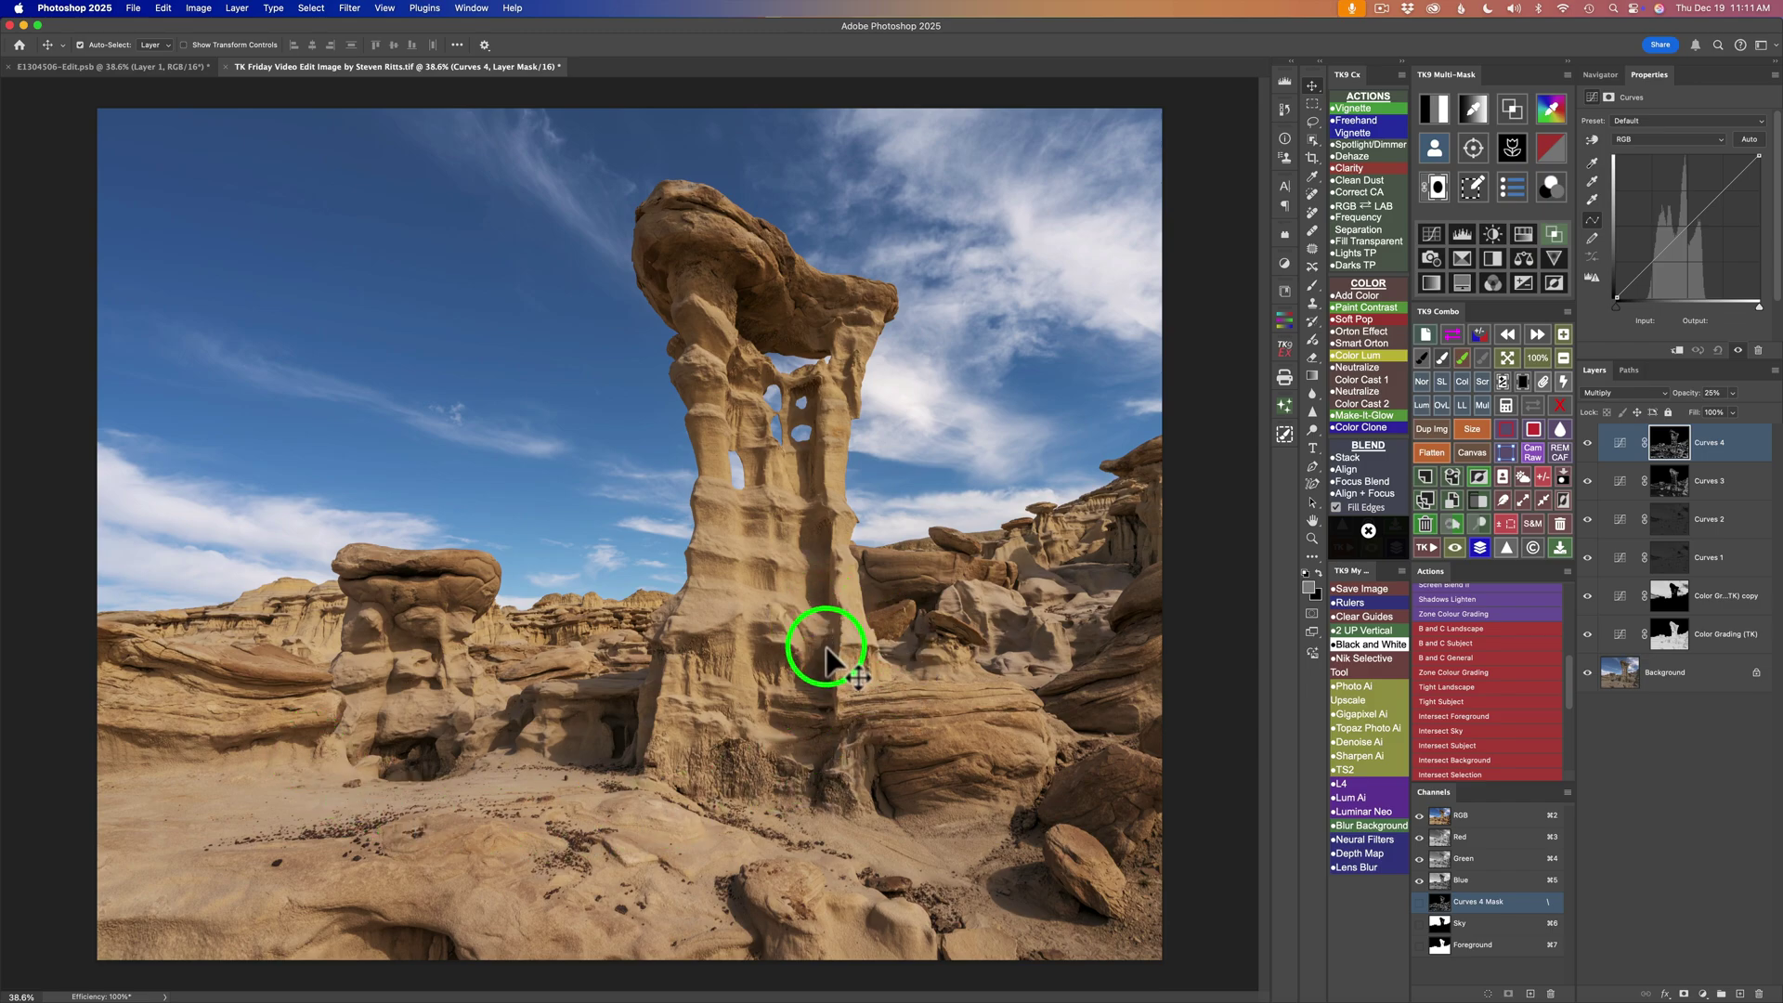
Generate RGB luminosity masks and step through lights 2 and lights 3 to lights 4.
click(1436, 110)
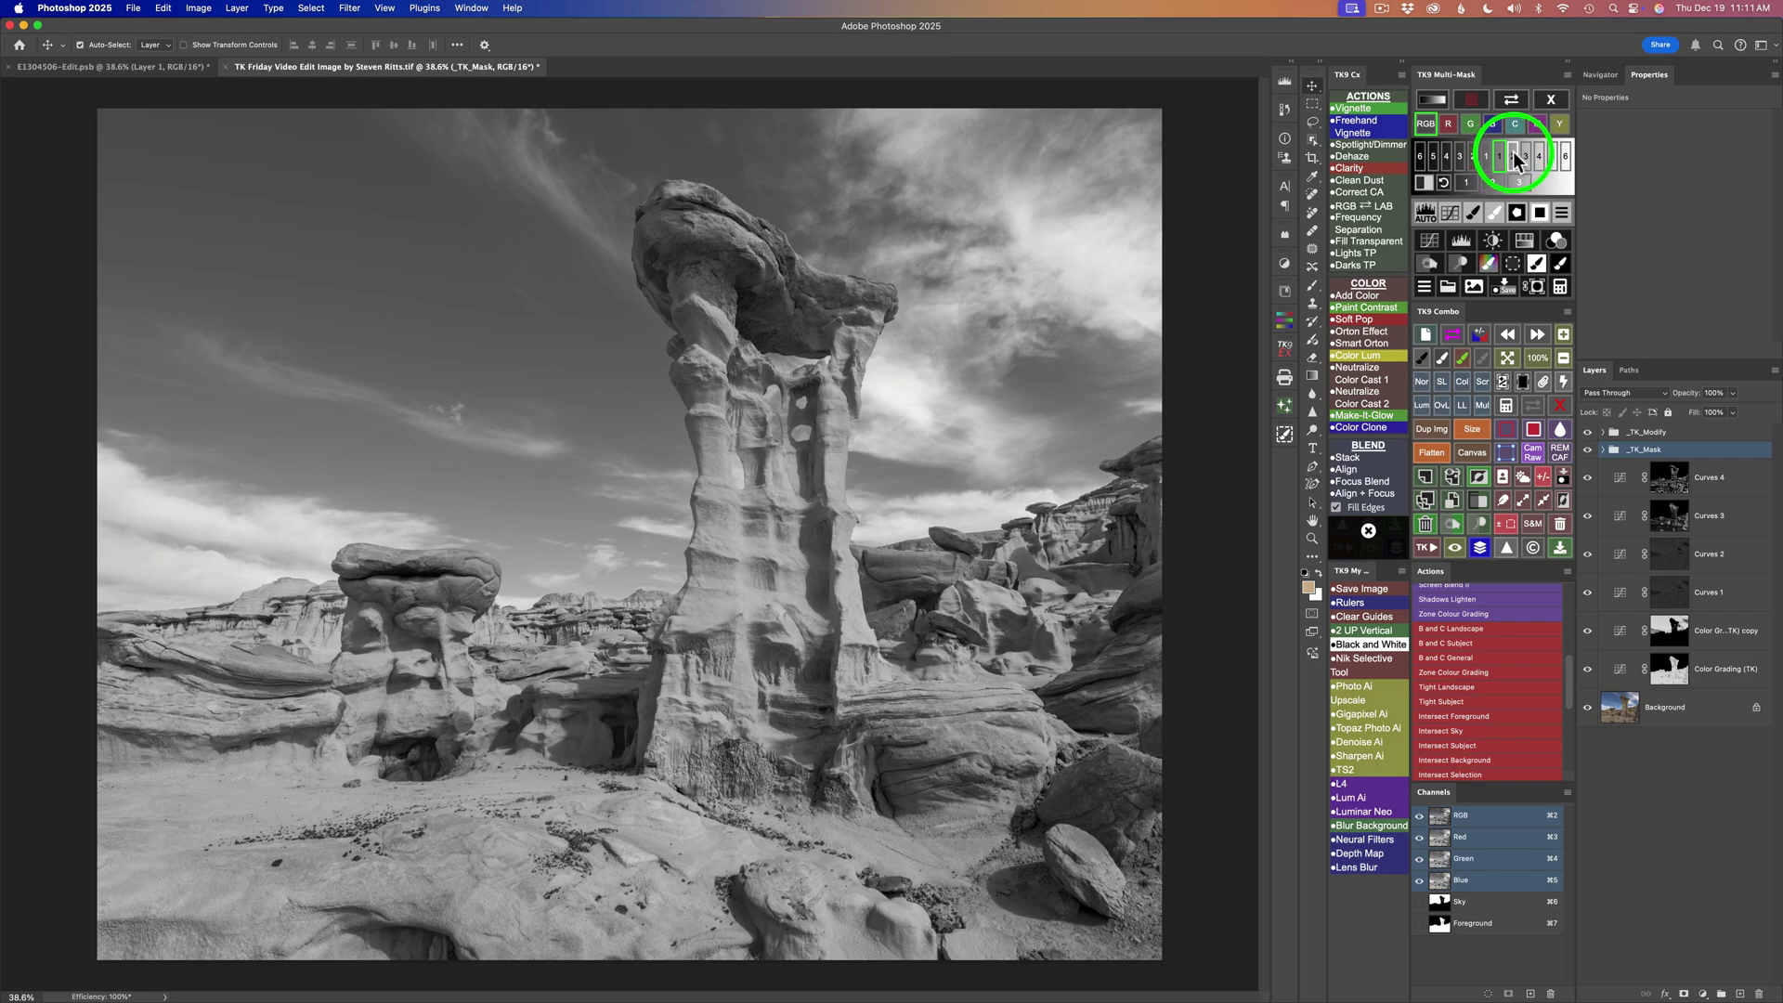
click(1513, 158)
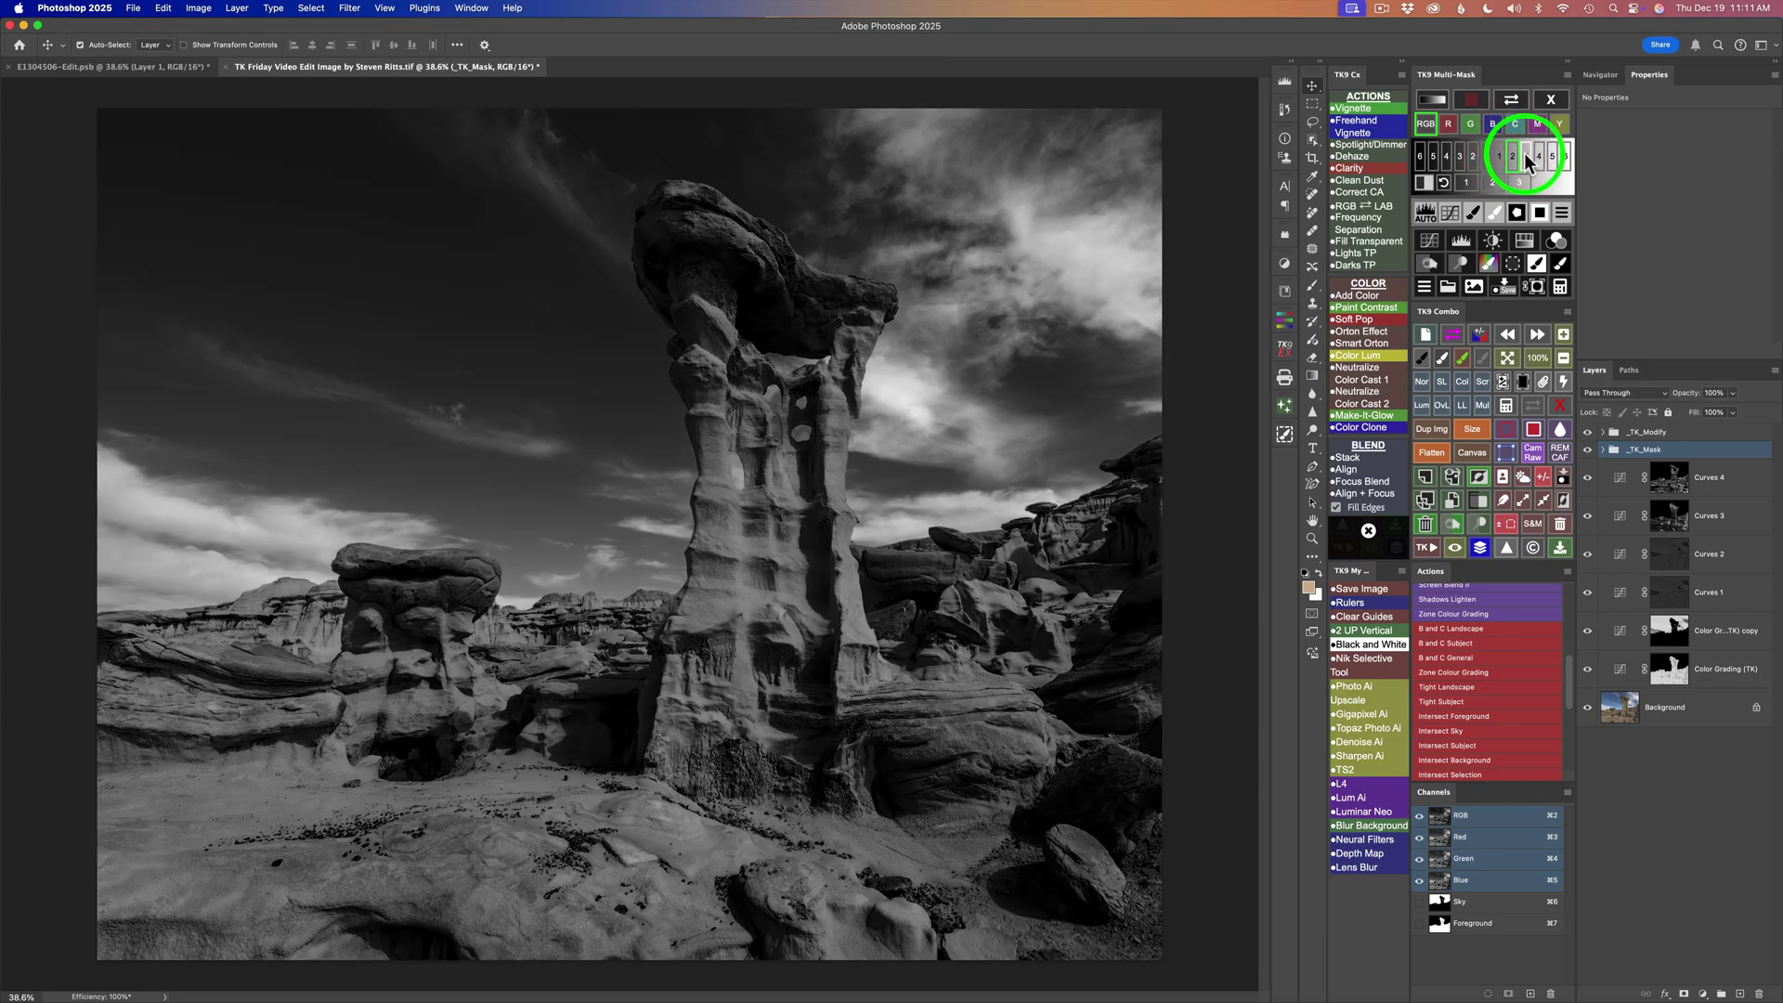
click(1524, 154)
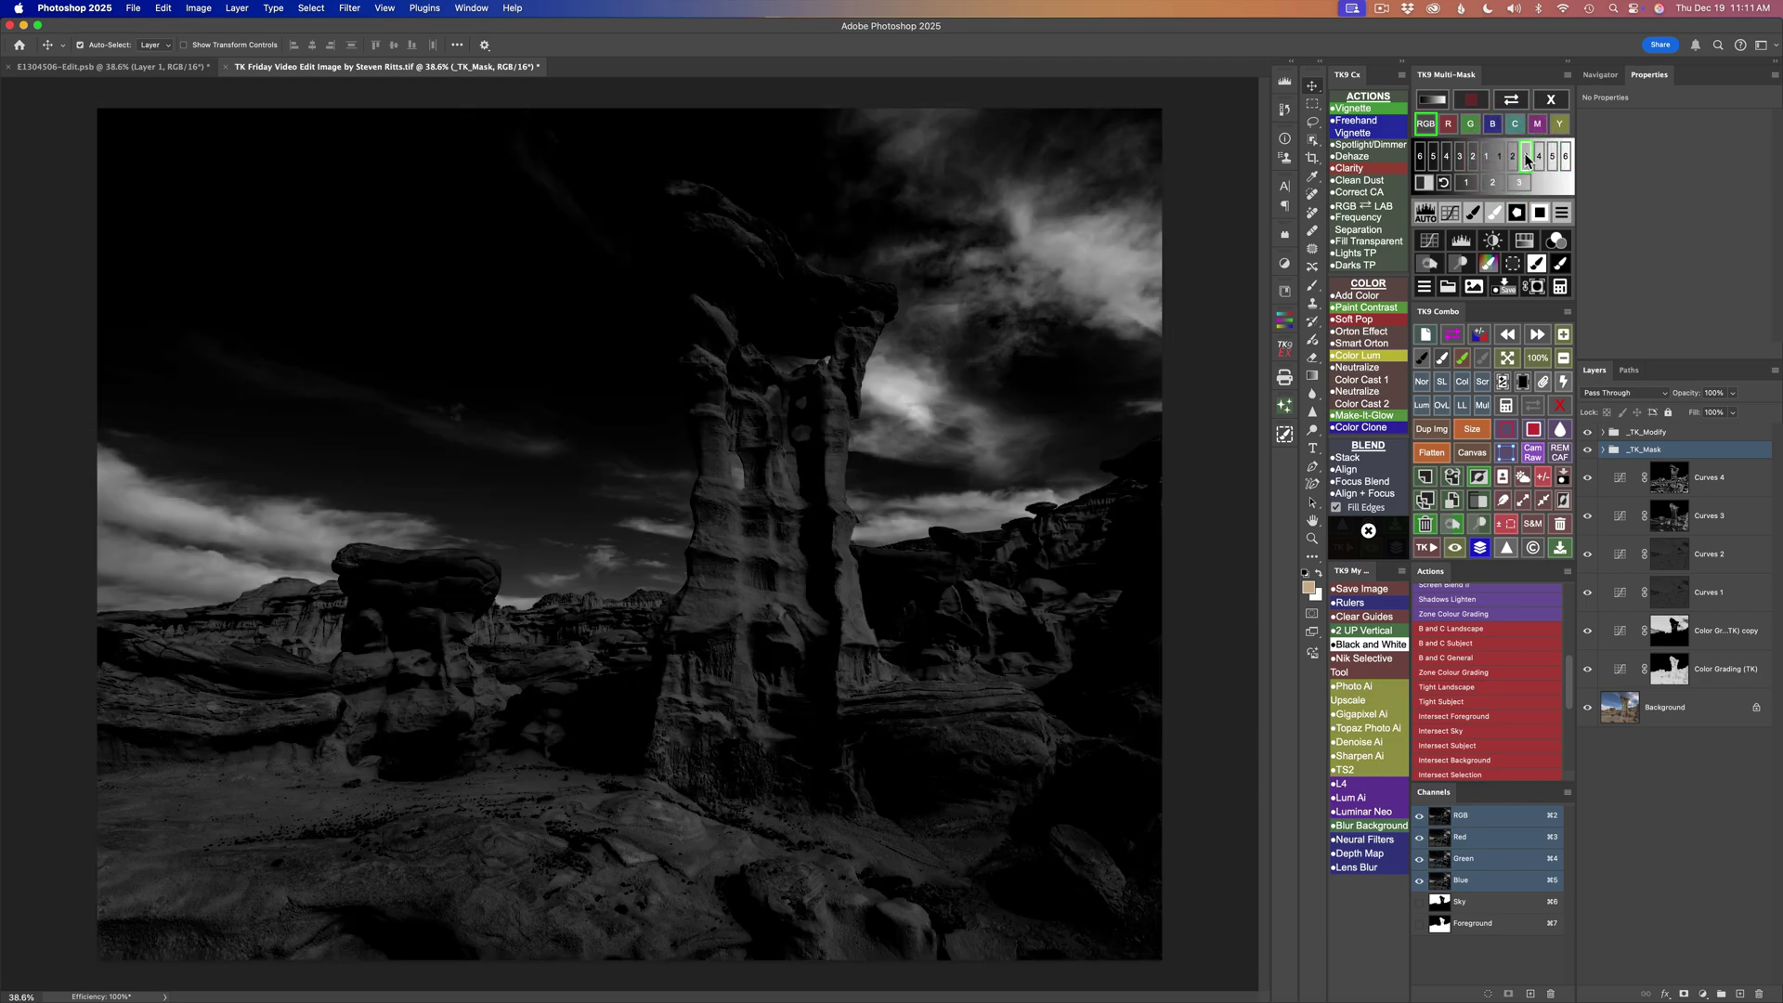
click(1539, 156)
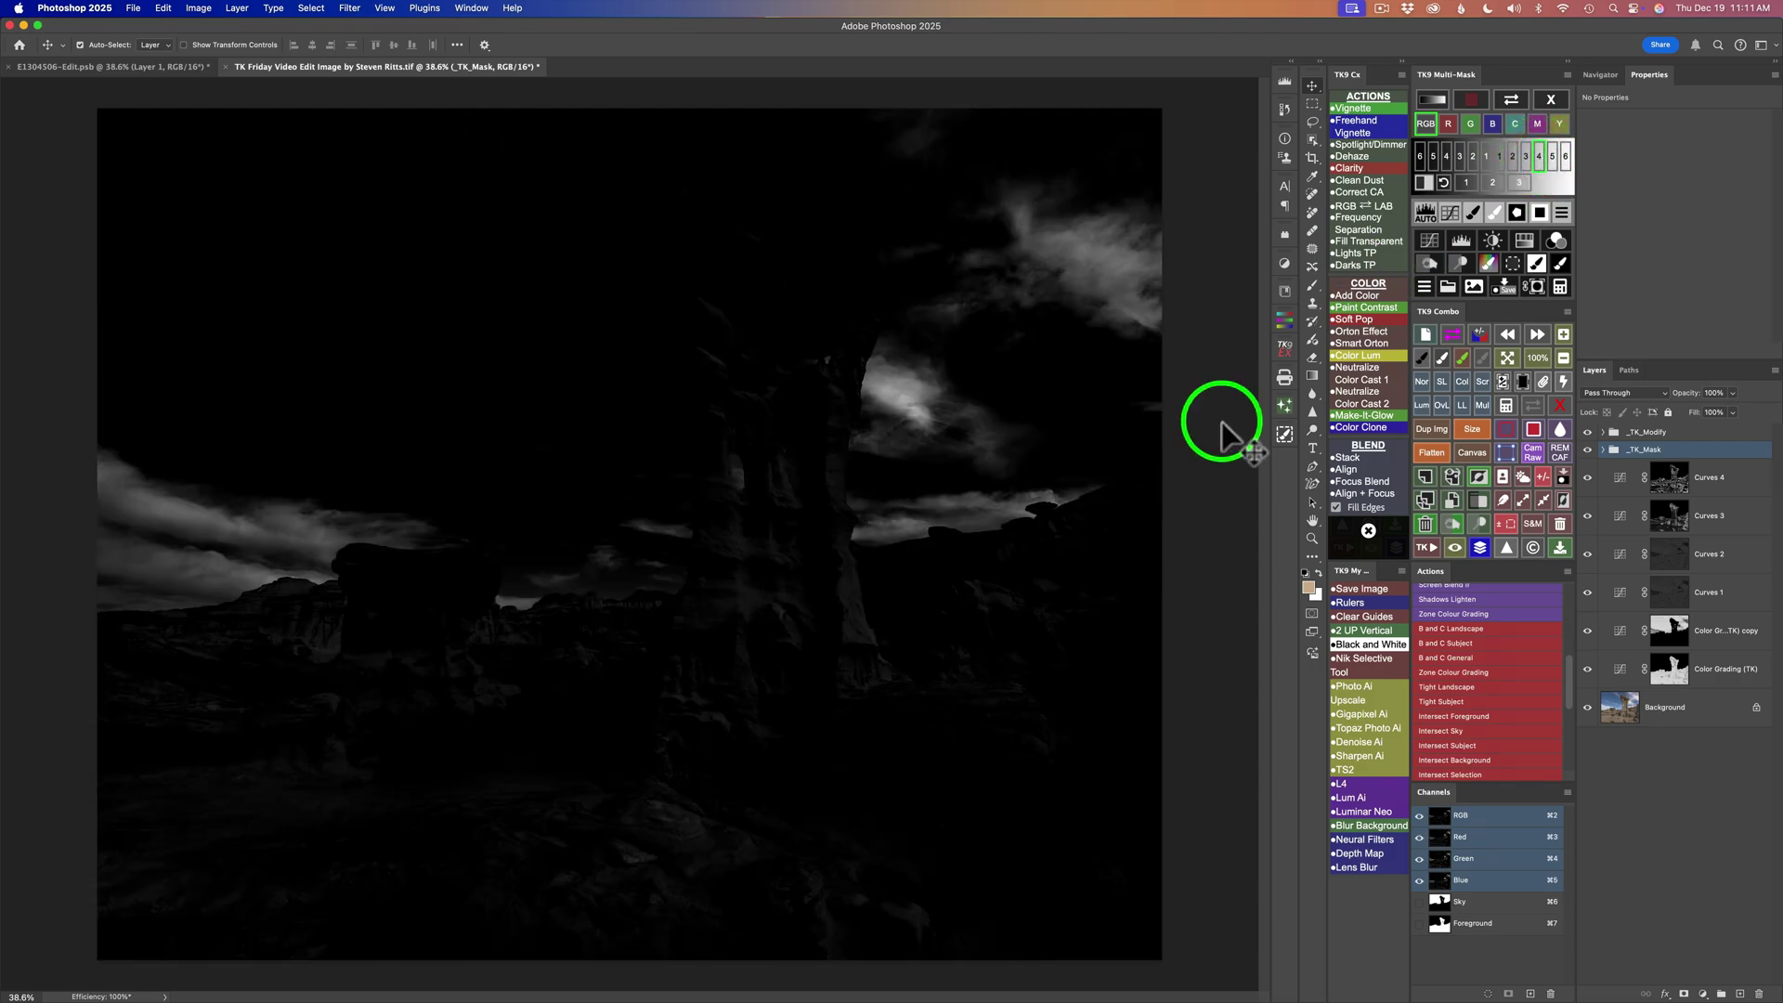
Preview the lights 4 mask in the red, green, blue, cyan and magenta channels, and settle on yellow.
click(1449, 124)
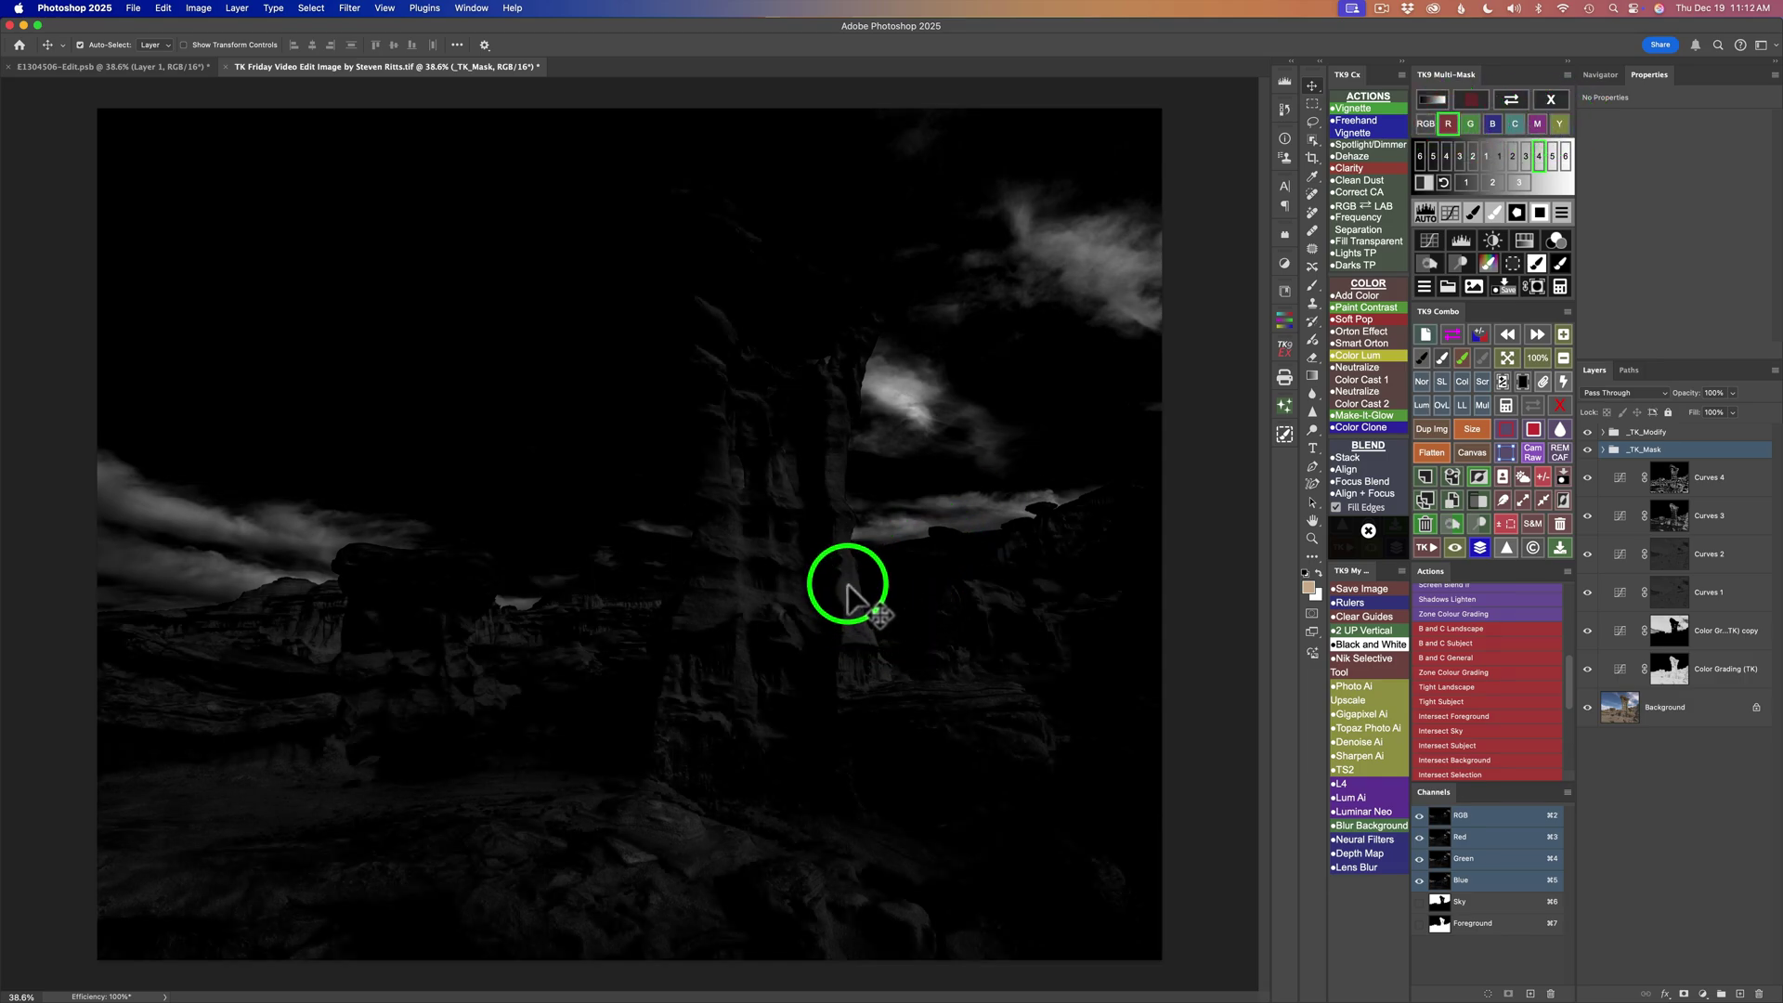
click(1470, 125)
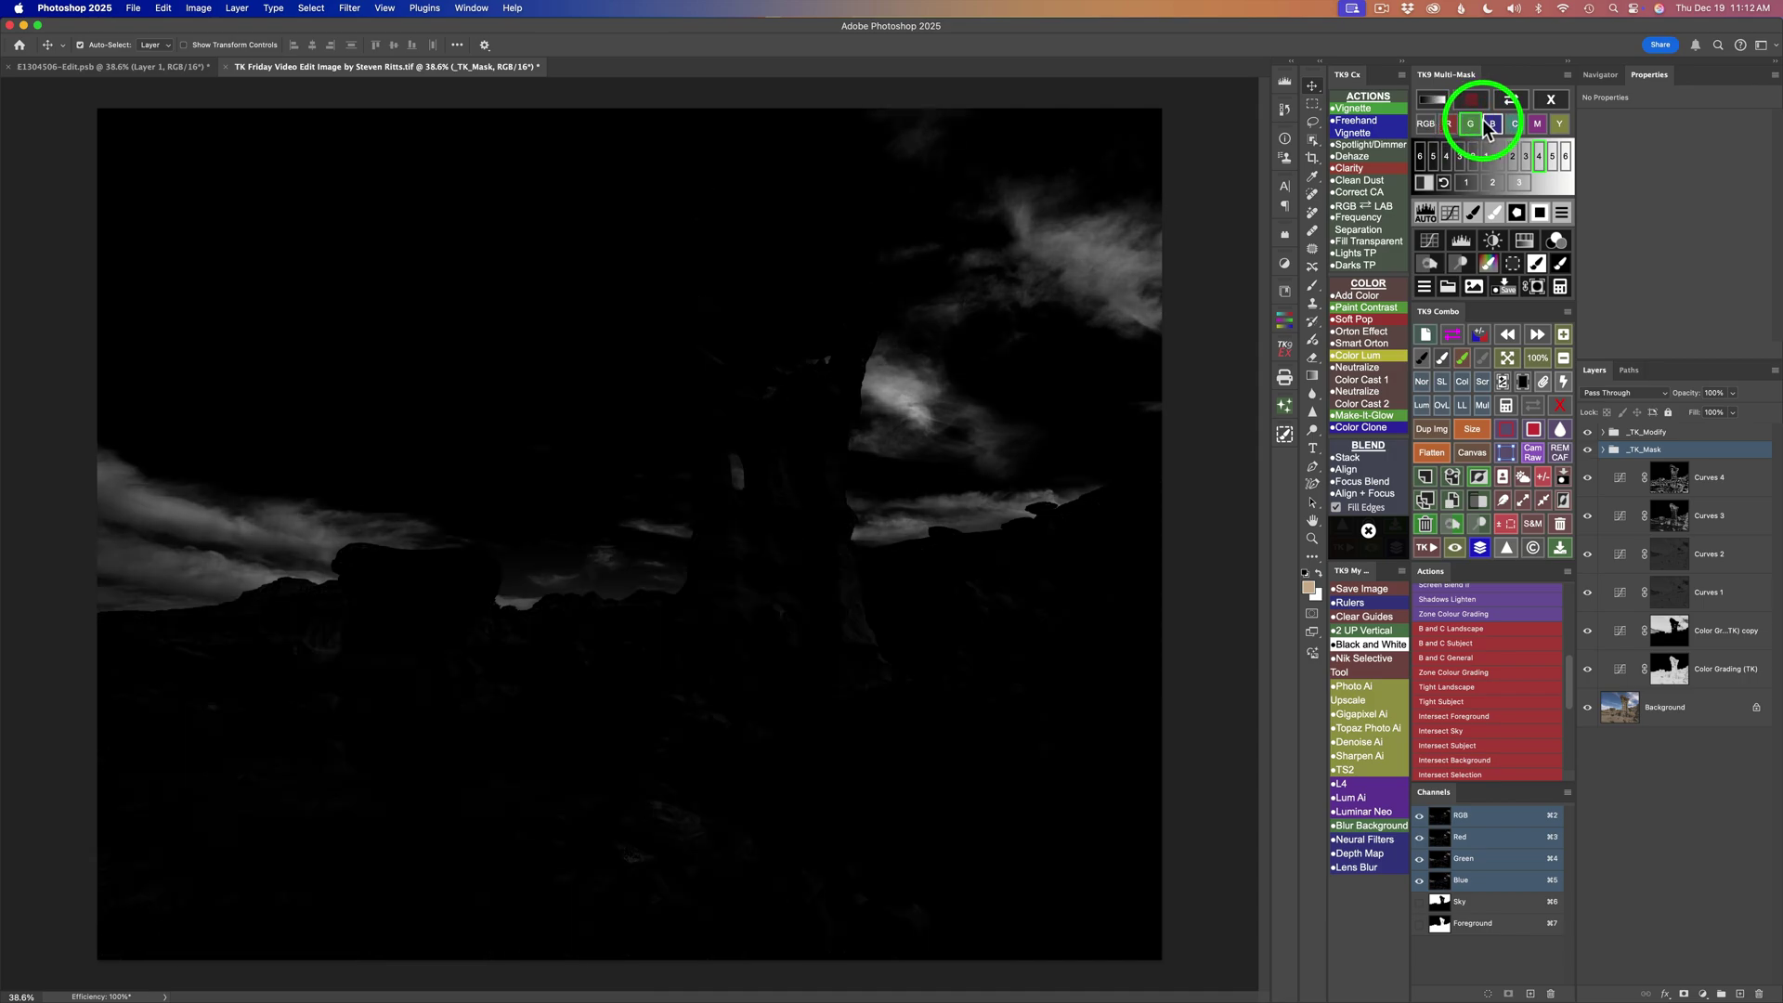
click(1493, 125)
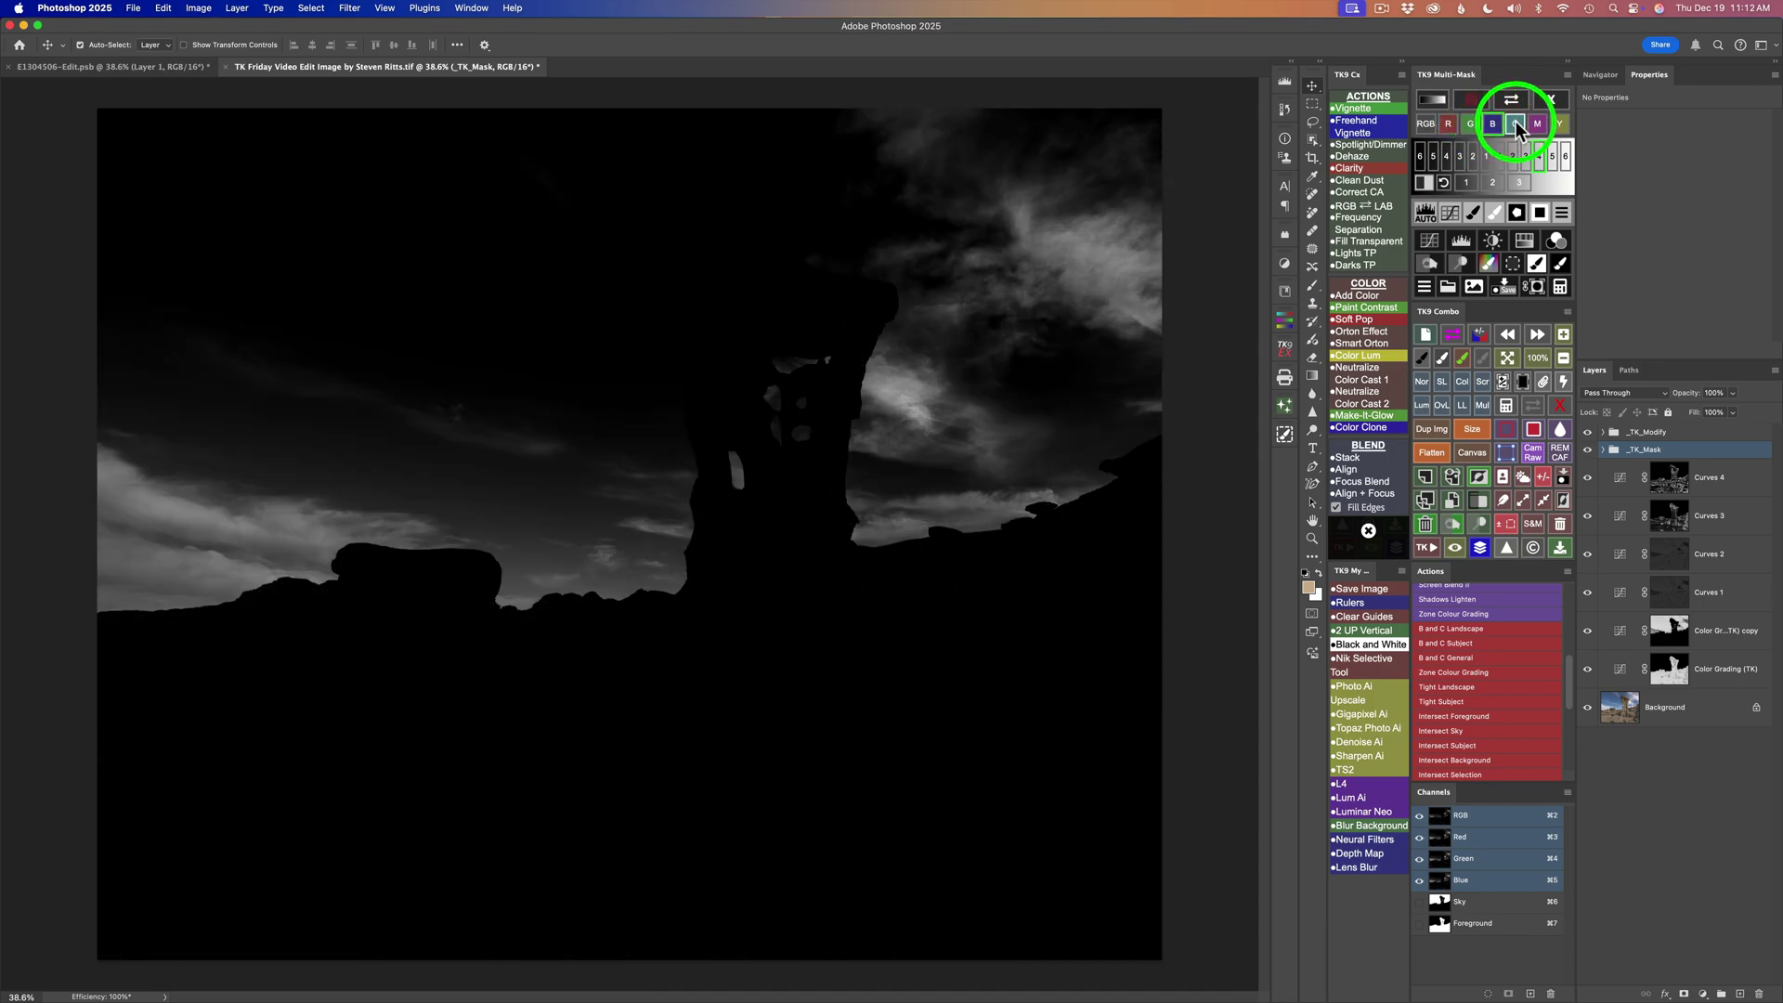
click(1514, 124)
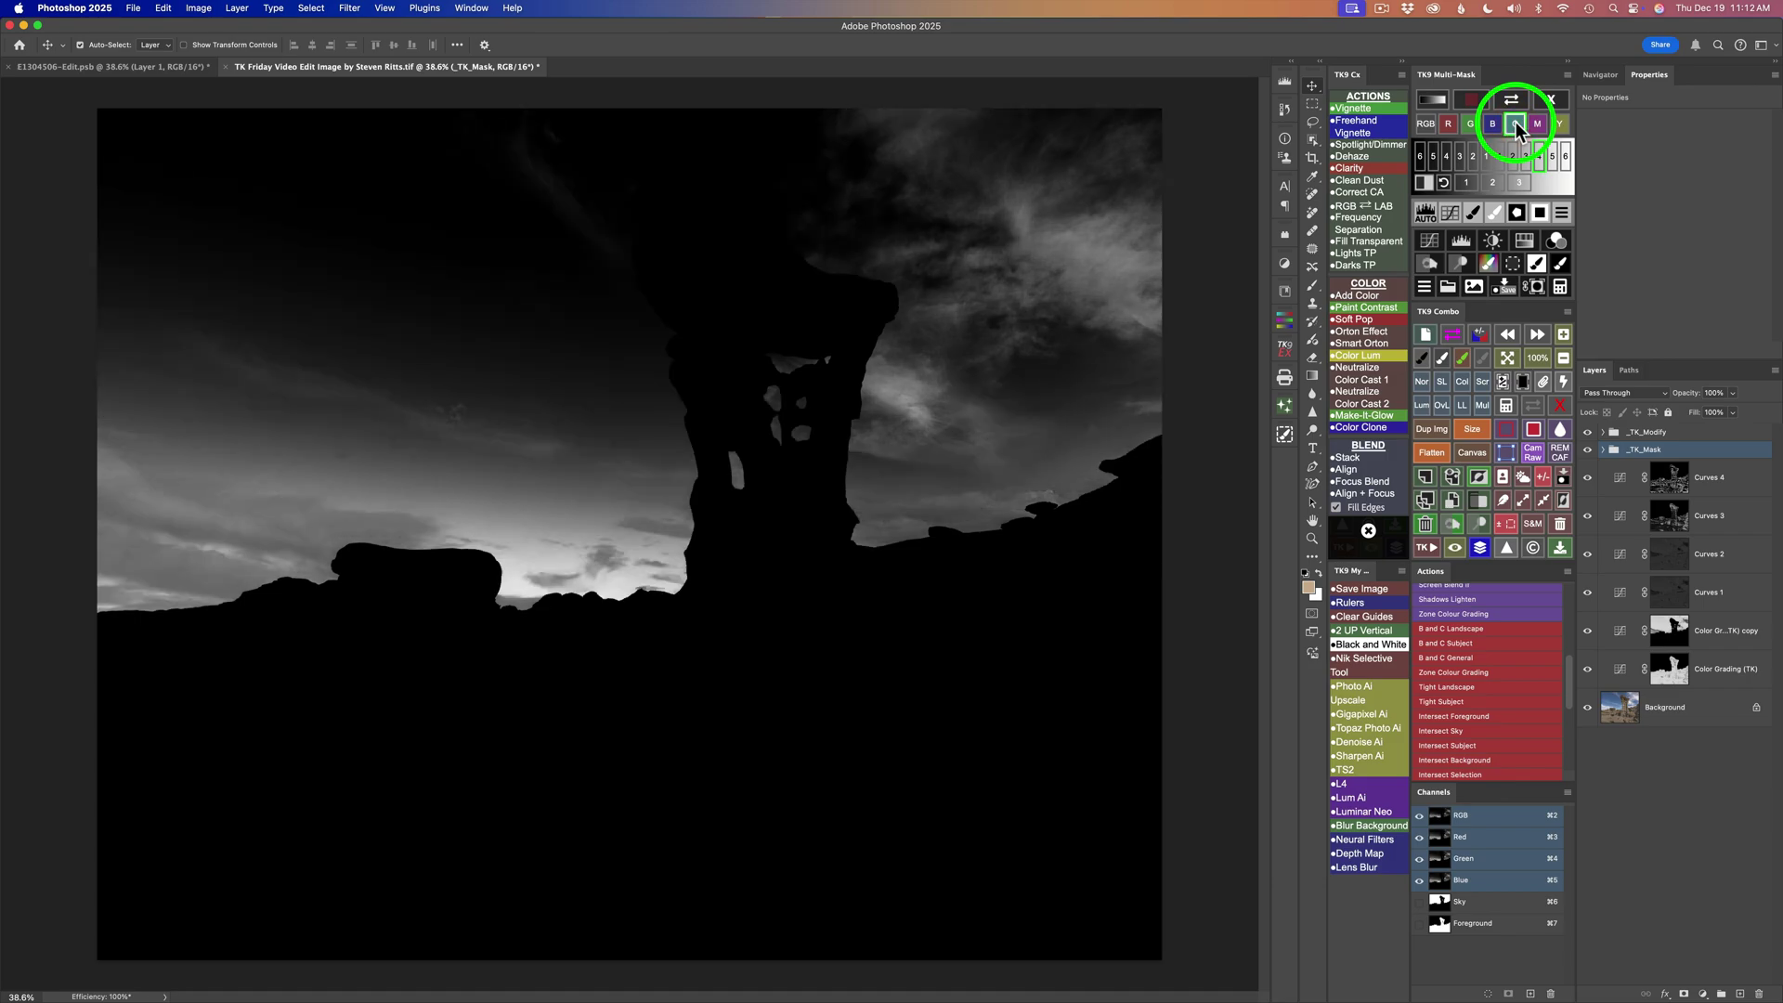
click(1537, 125)
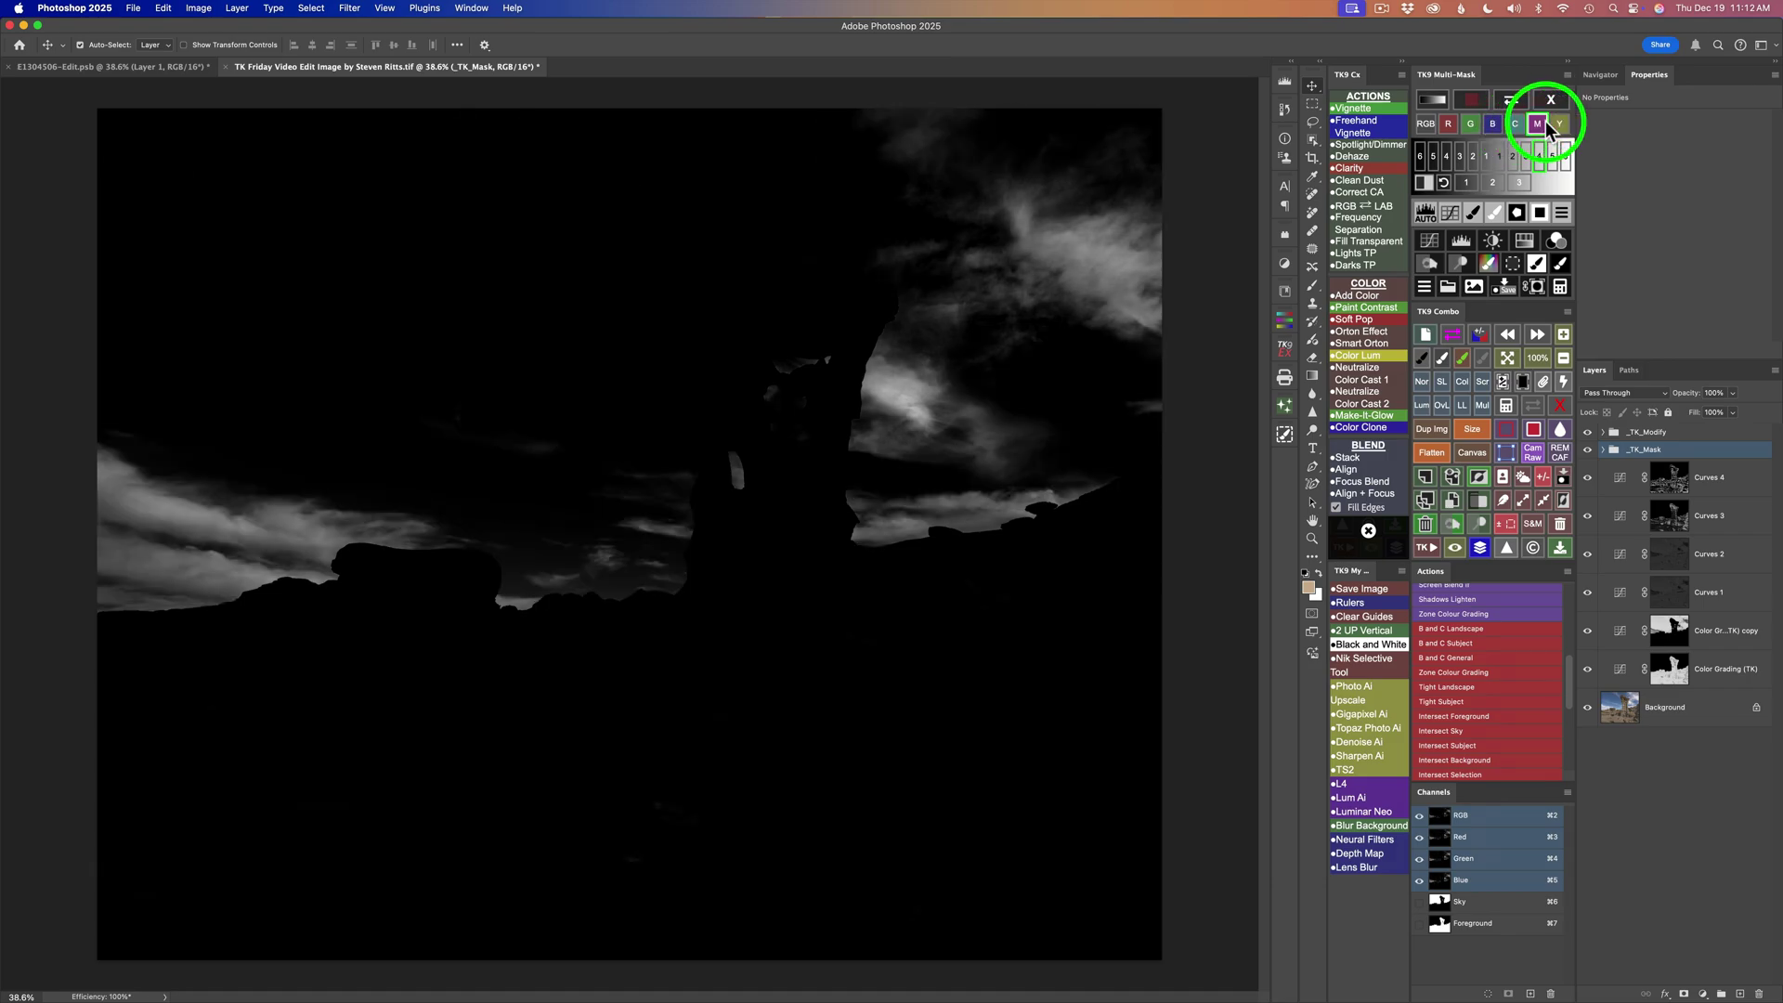
click(1558, 123)
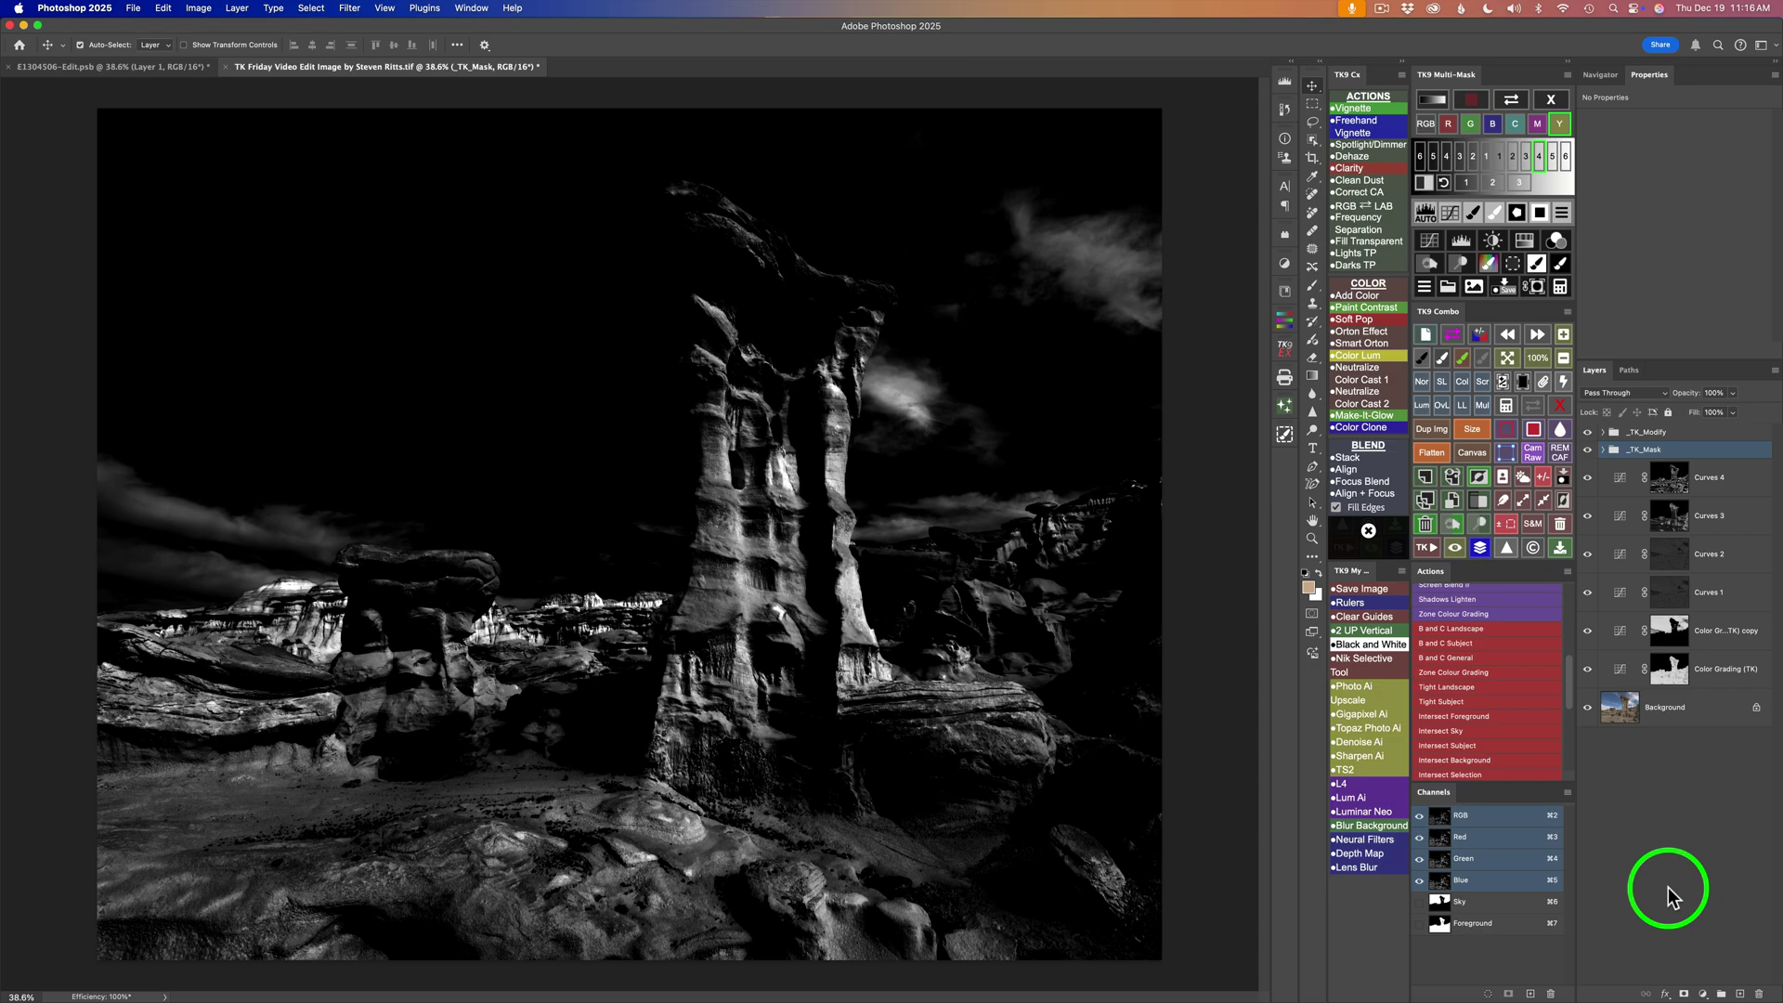
Output the yellow-channel lights 4 mask to a fifth Curves layer and set it to Screen blending.
click(1431, 242)
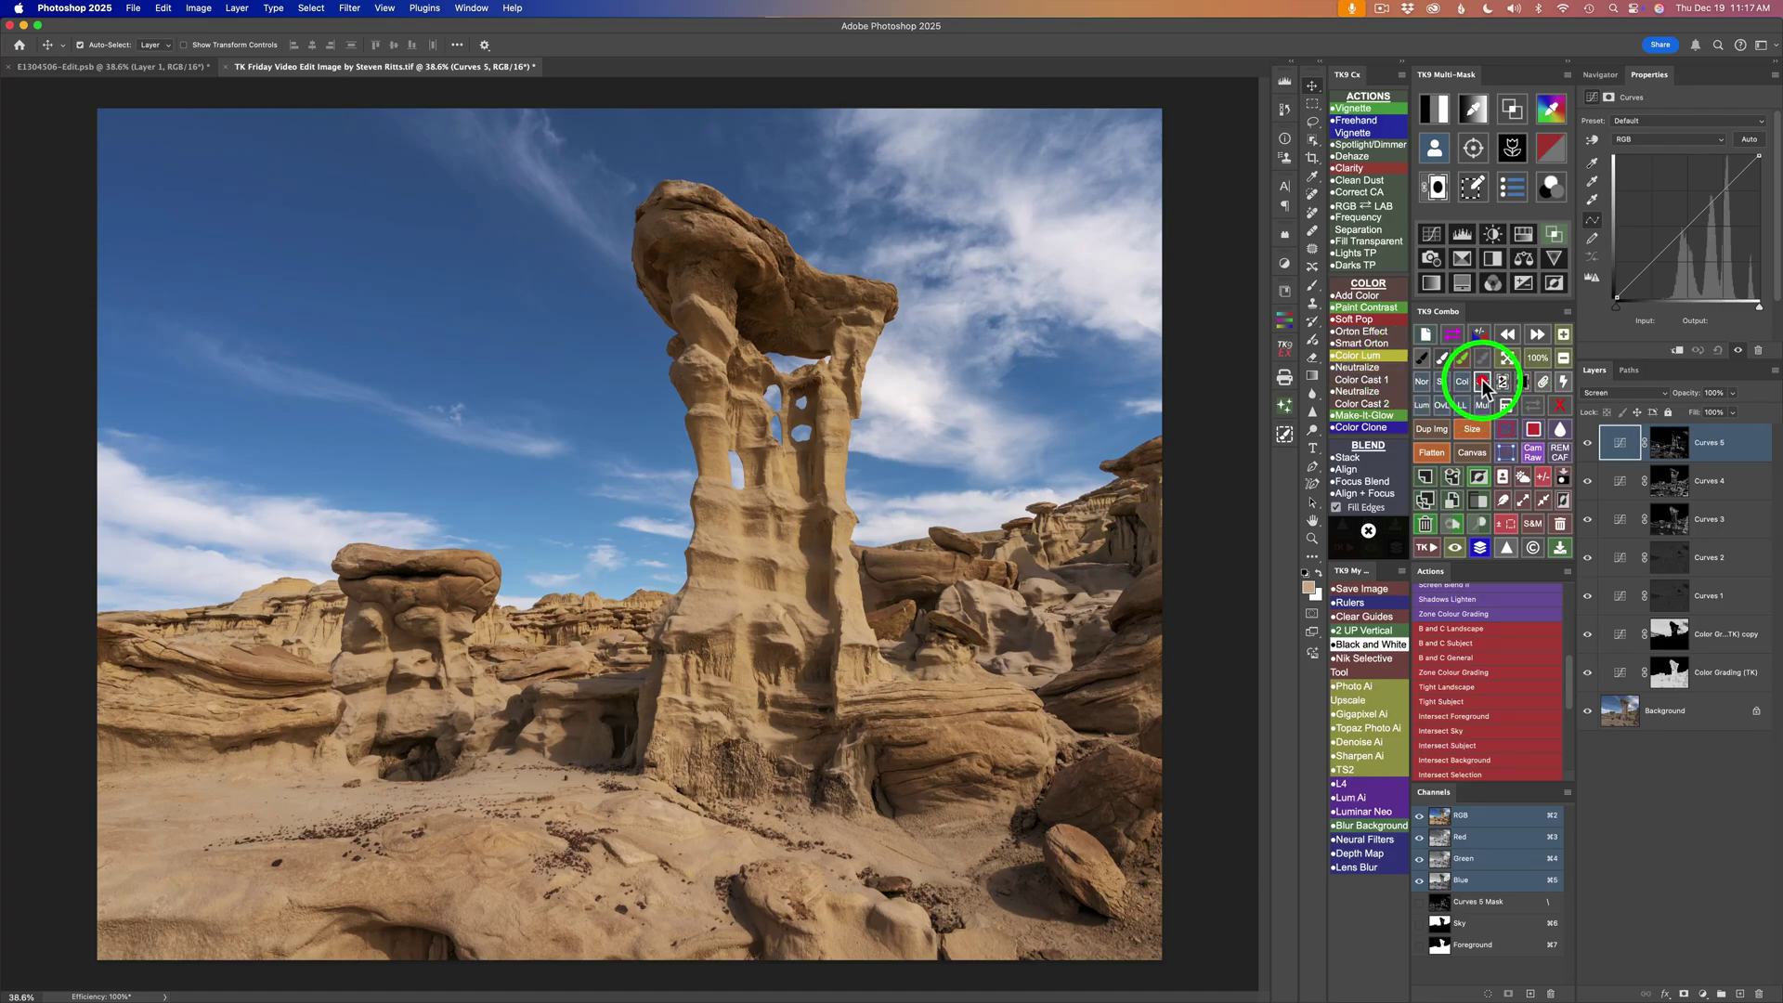
click(1482, 381)
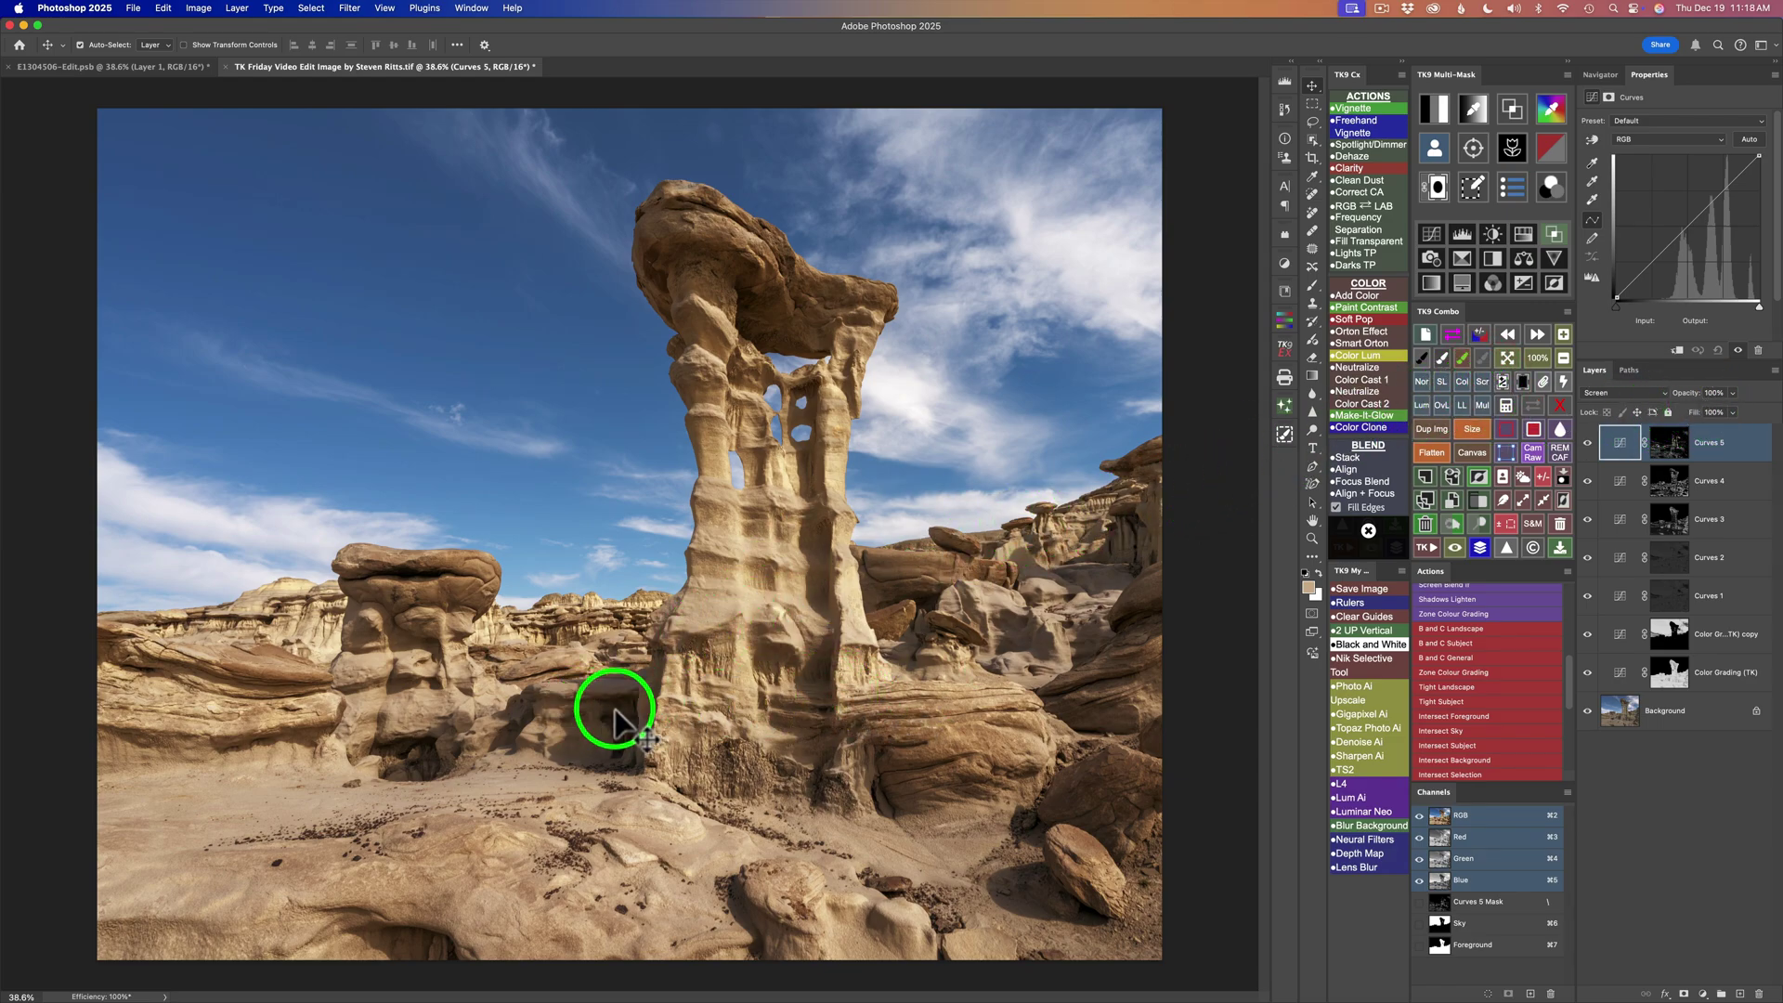
Subtract the Sky mask from the Curves 5 layer mask and lower the layer's opacity to 27%.
click(1506, 405)
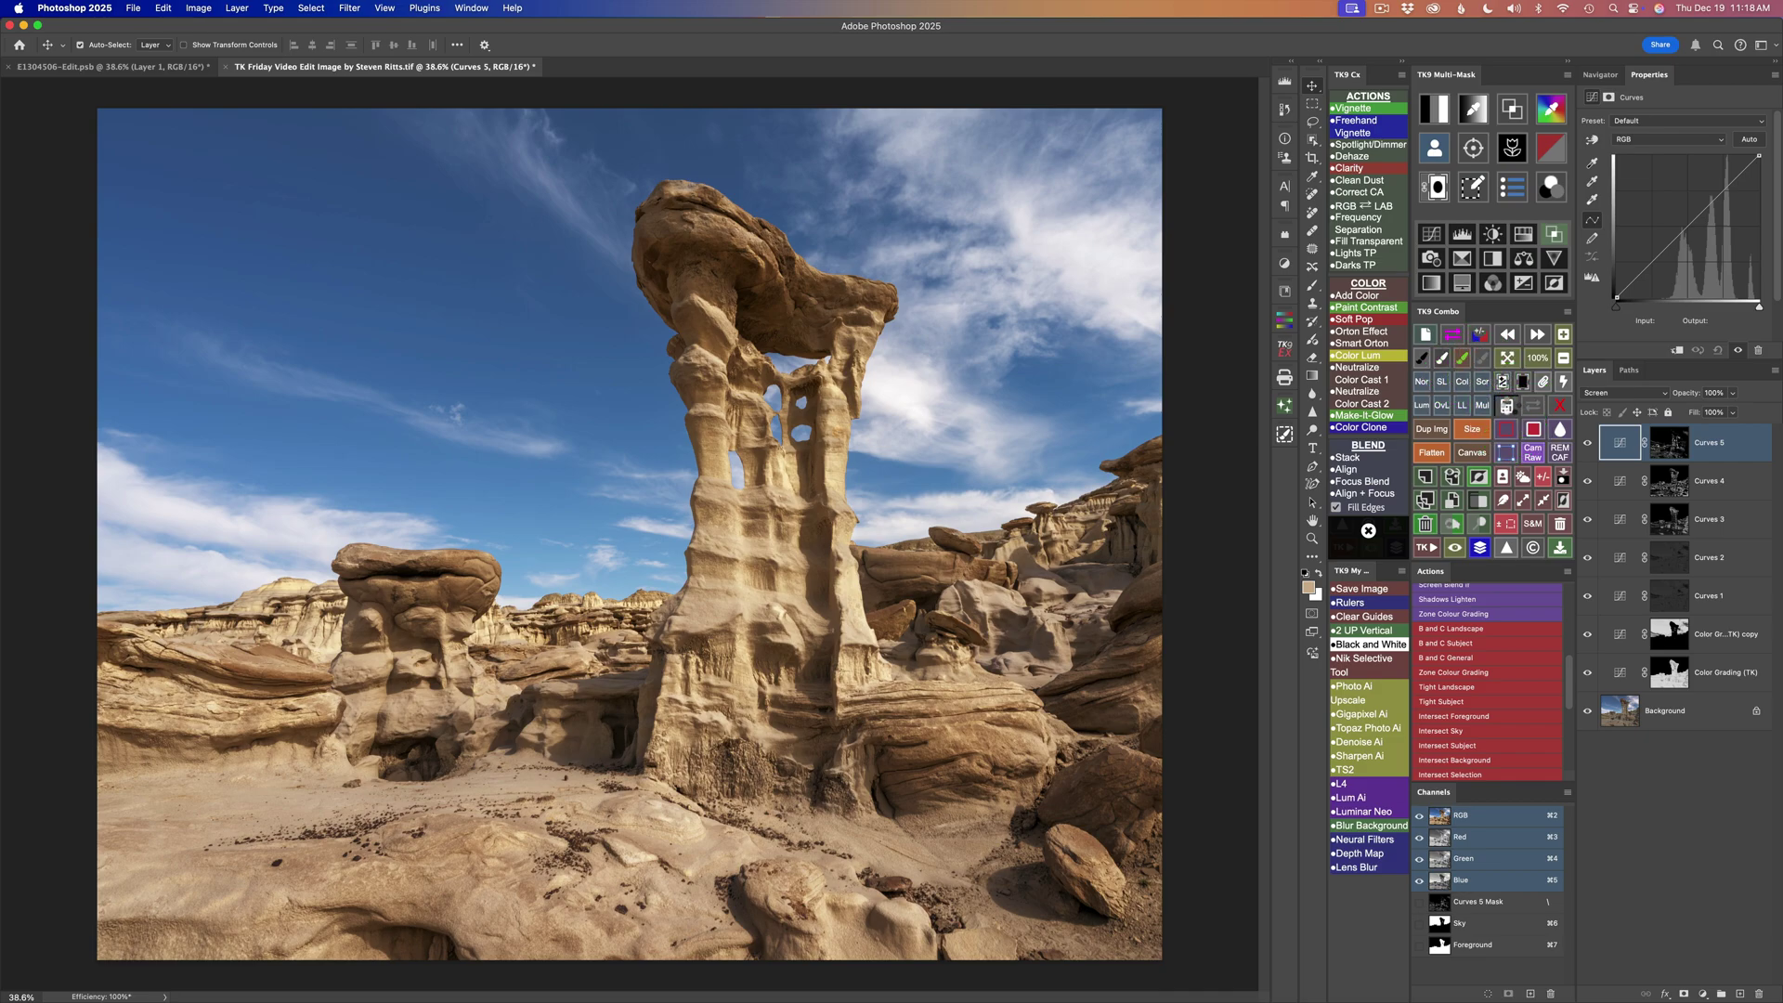
click(1428, 357)
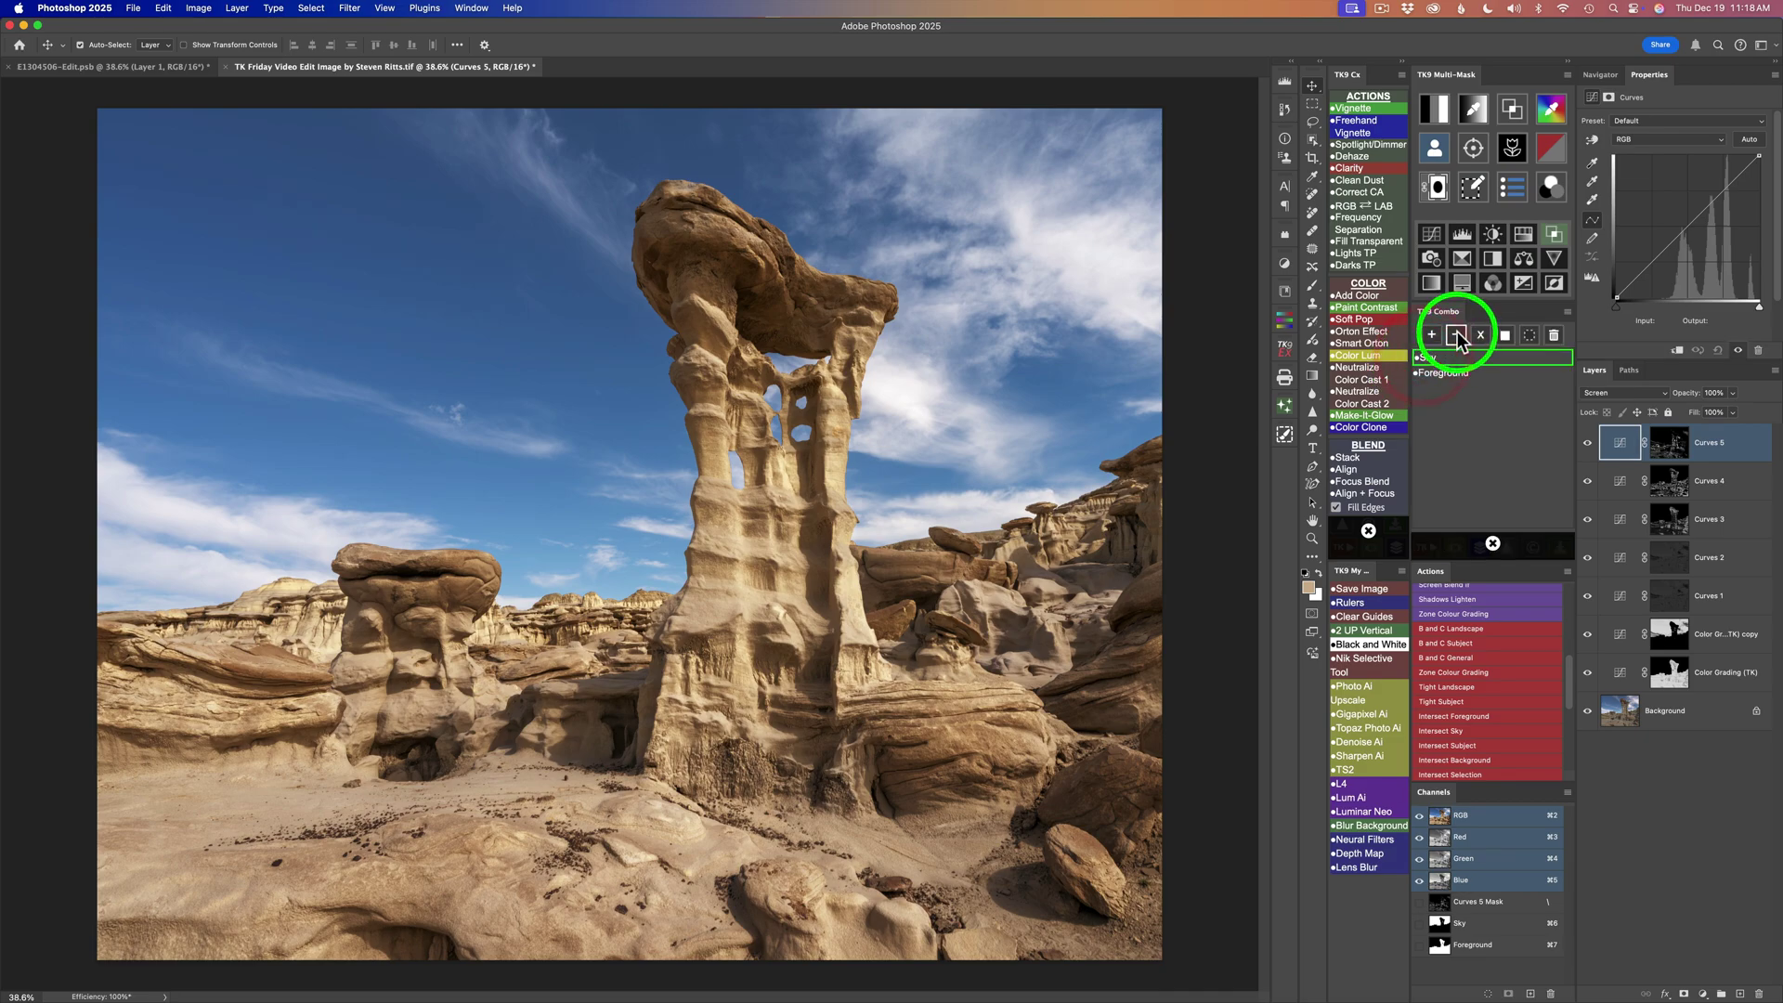
click(1456, 336)
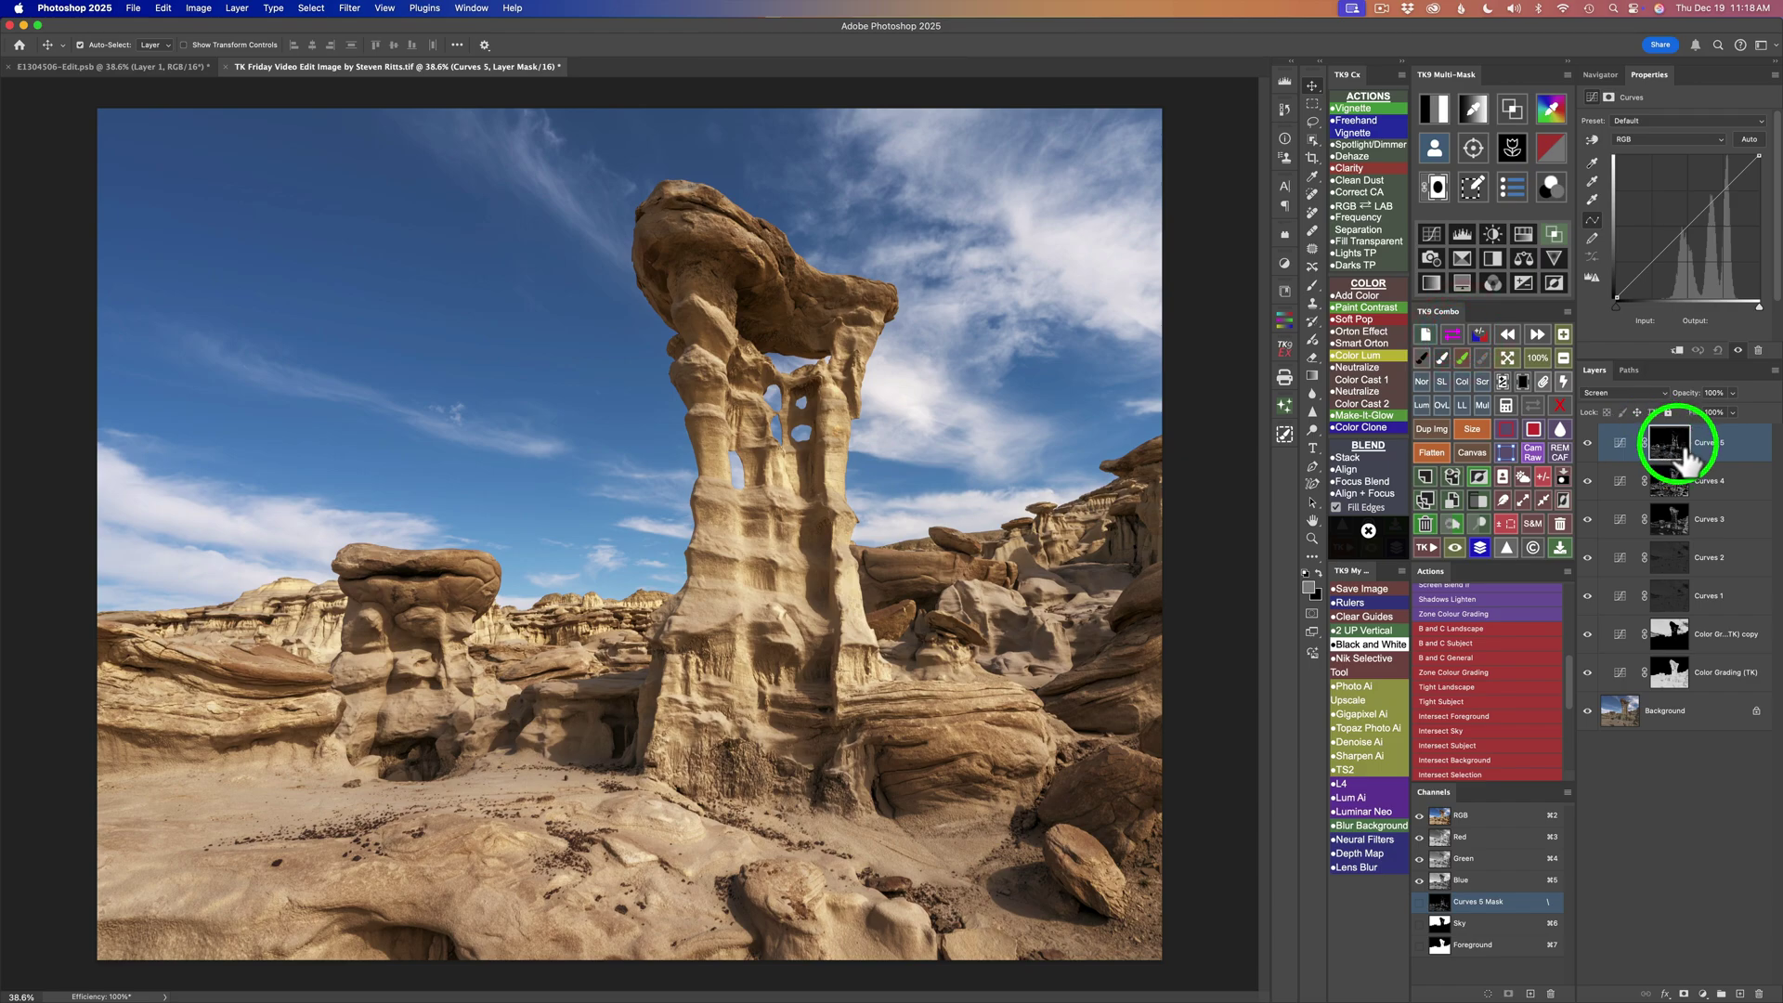
click(1733, 392)
drag(1733, 411, 1675, 411)
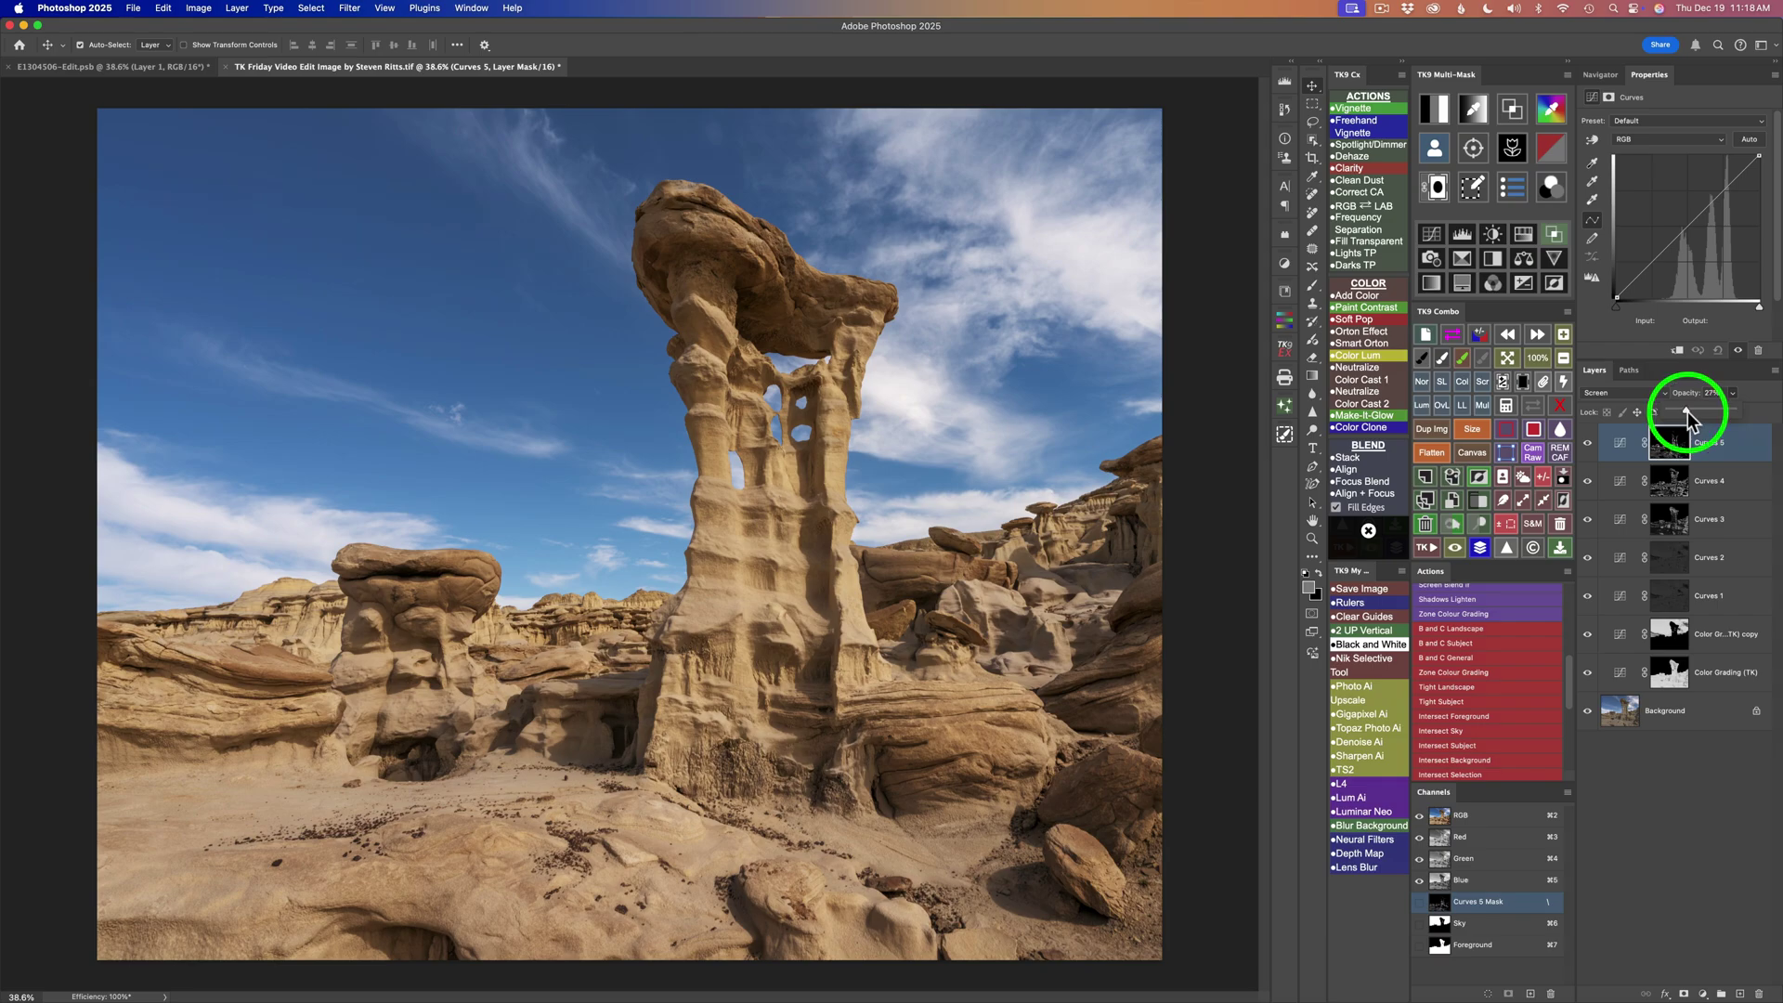
Compare the image with and without the Curves 5 layer, and with and without Curves 3 to 5 together.
click(1588, 443)
click(1588, 443)
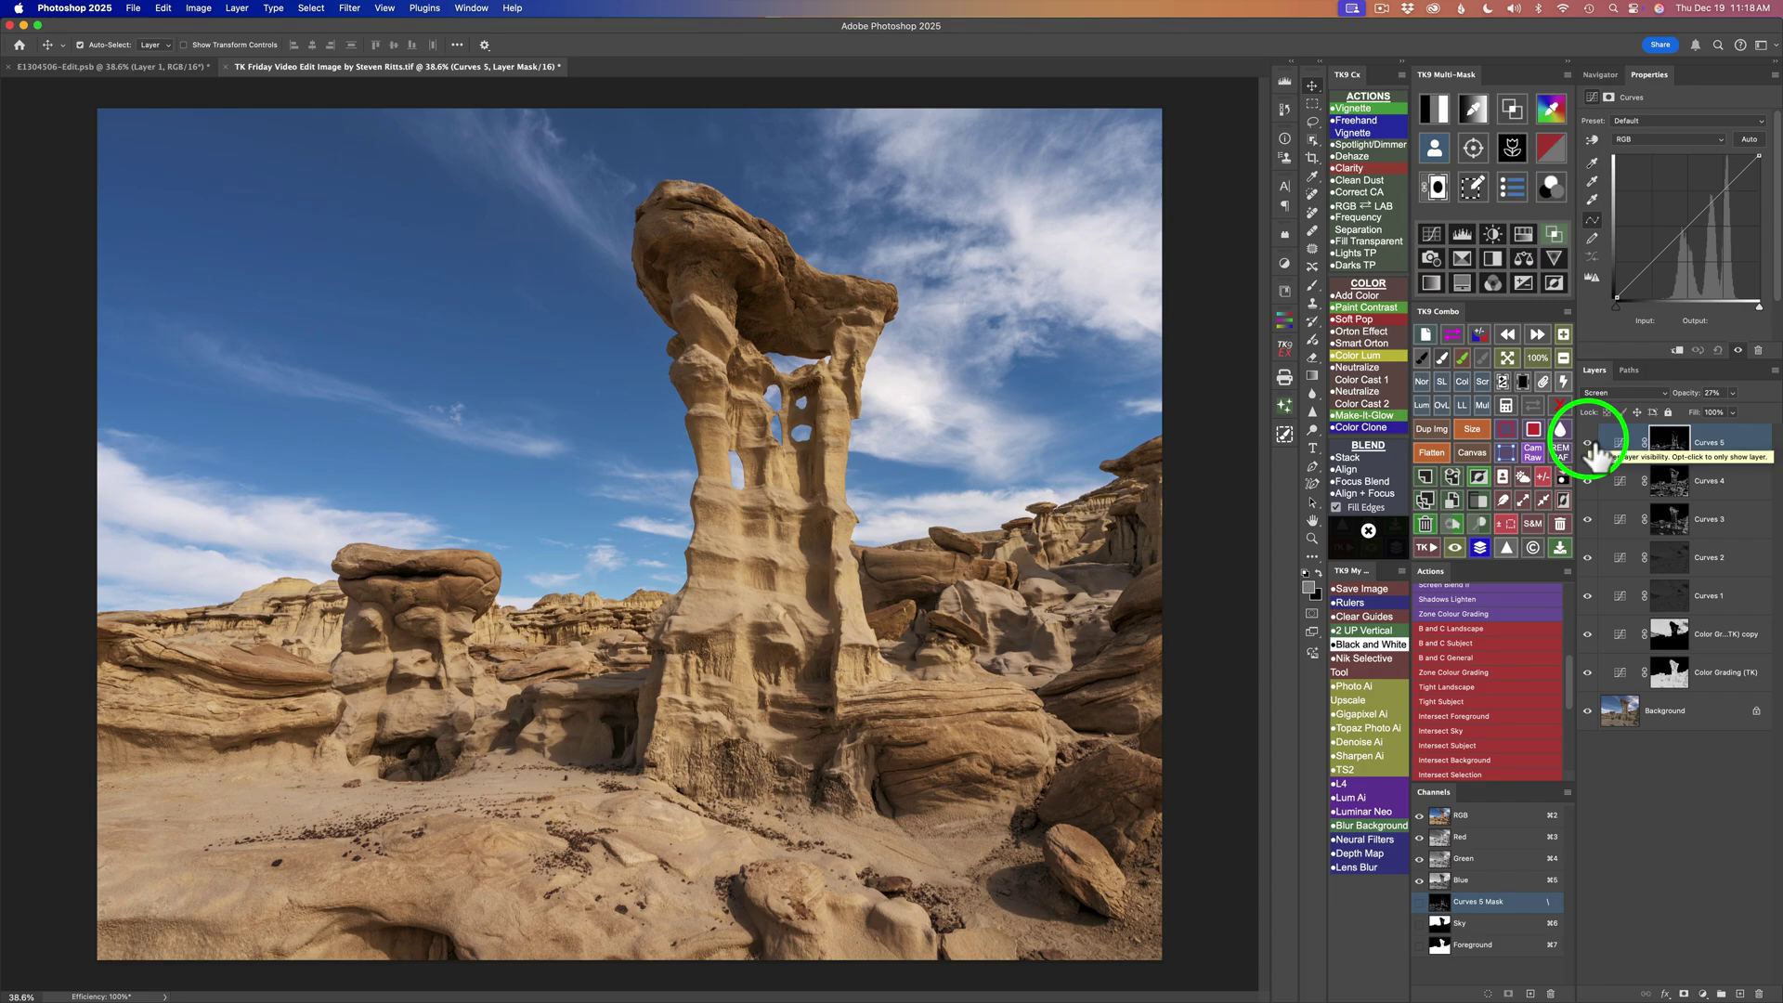
mouse_move(1595, 455)
mouse_down()
mouse_move(1597, 532)
mouse_move(1588, 446)
mouse_up()
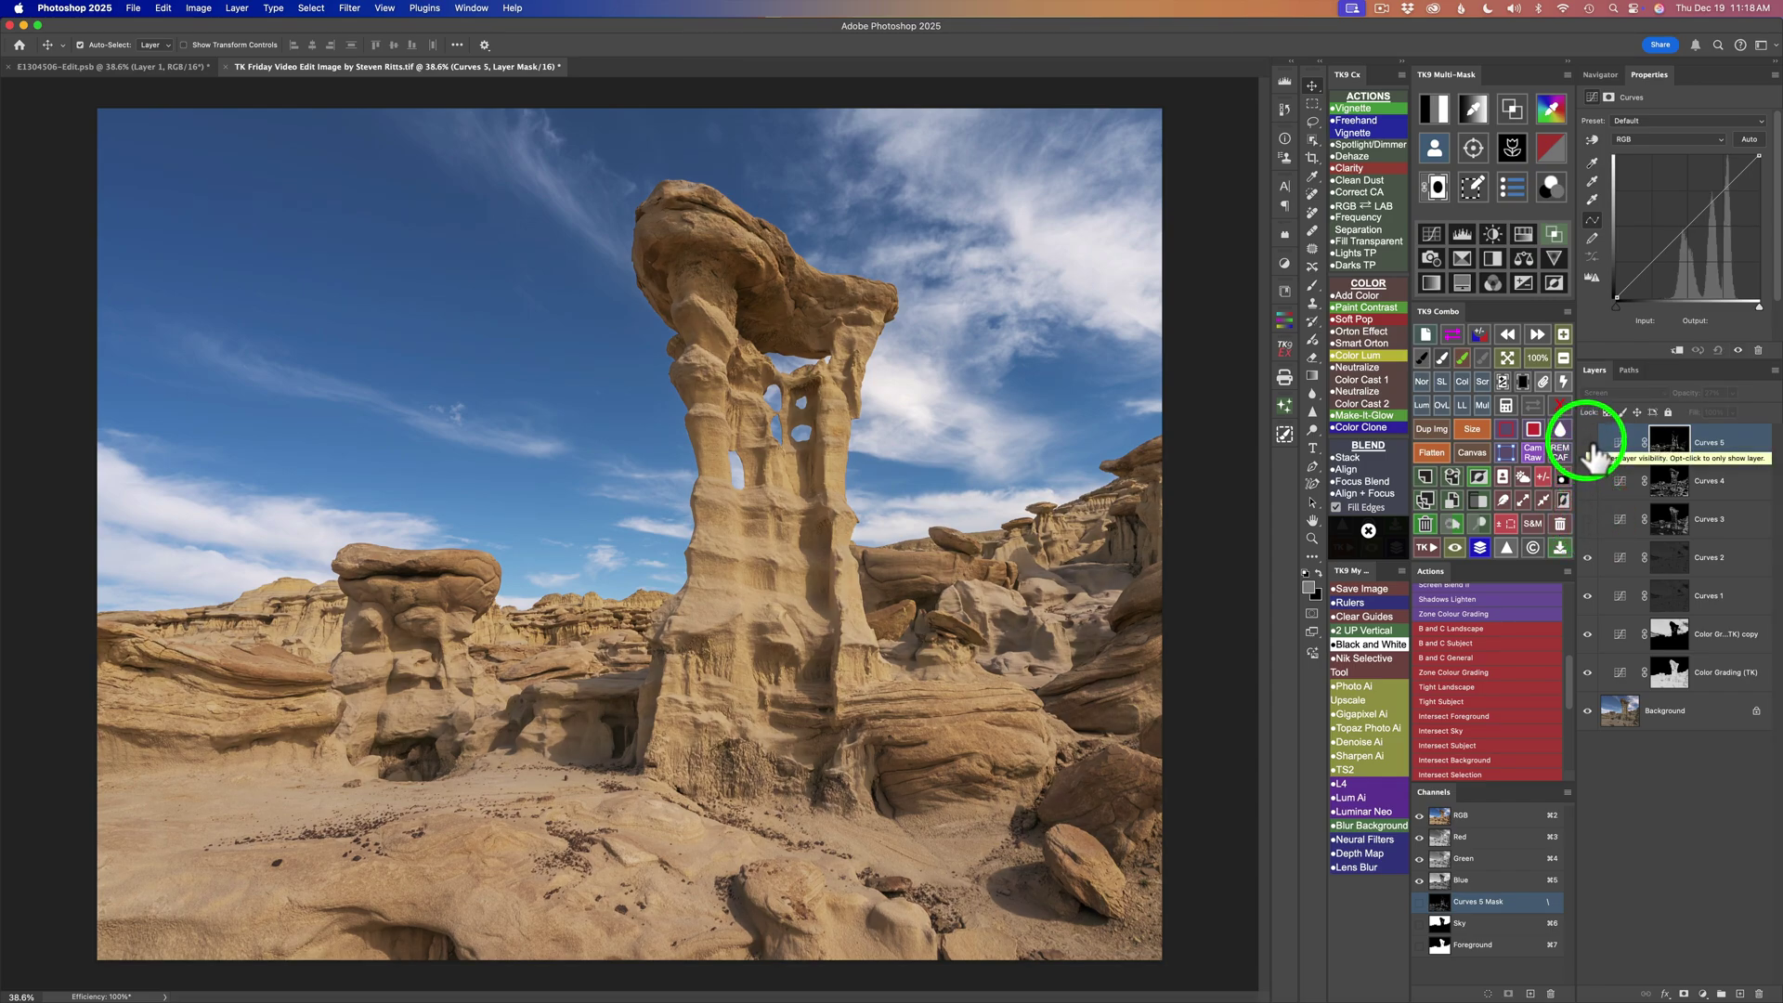
drag(1593, 455, 1593, 530)
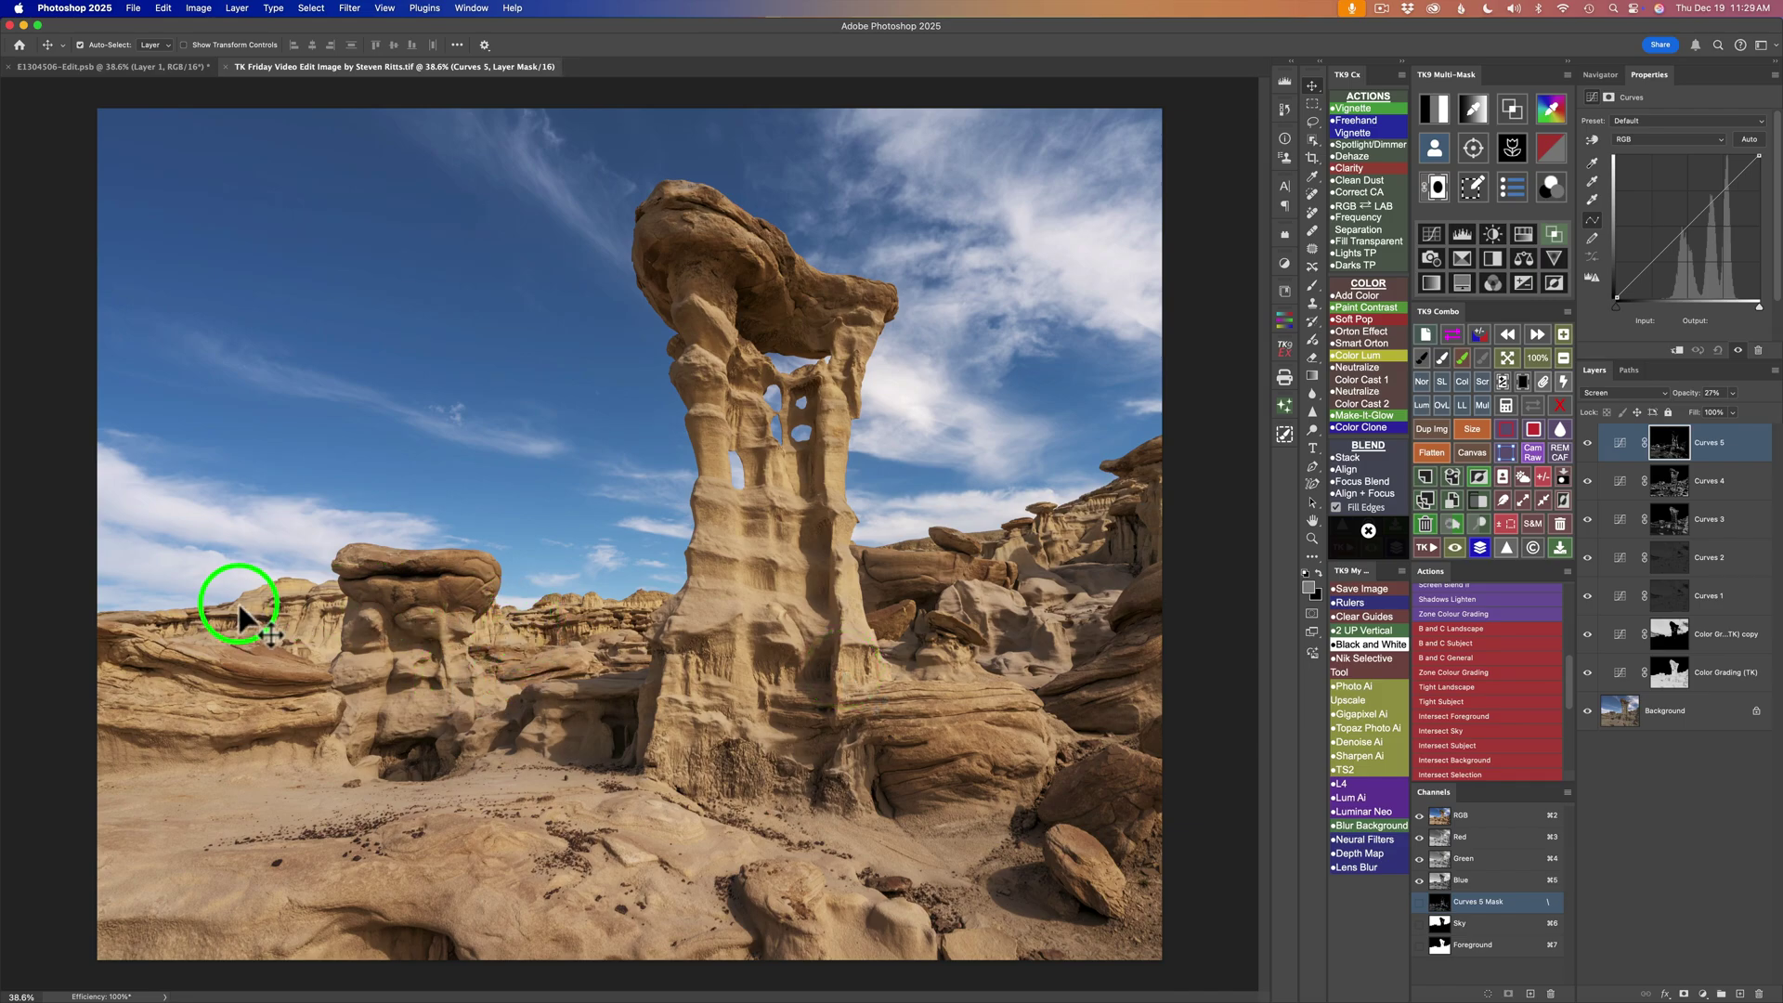
mouse_move(104, 614)
mouse_down()
mouse_move(393, 588)
mouse_move(91, 620)
mouse_up()
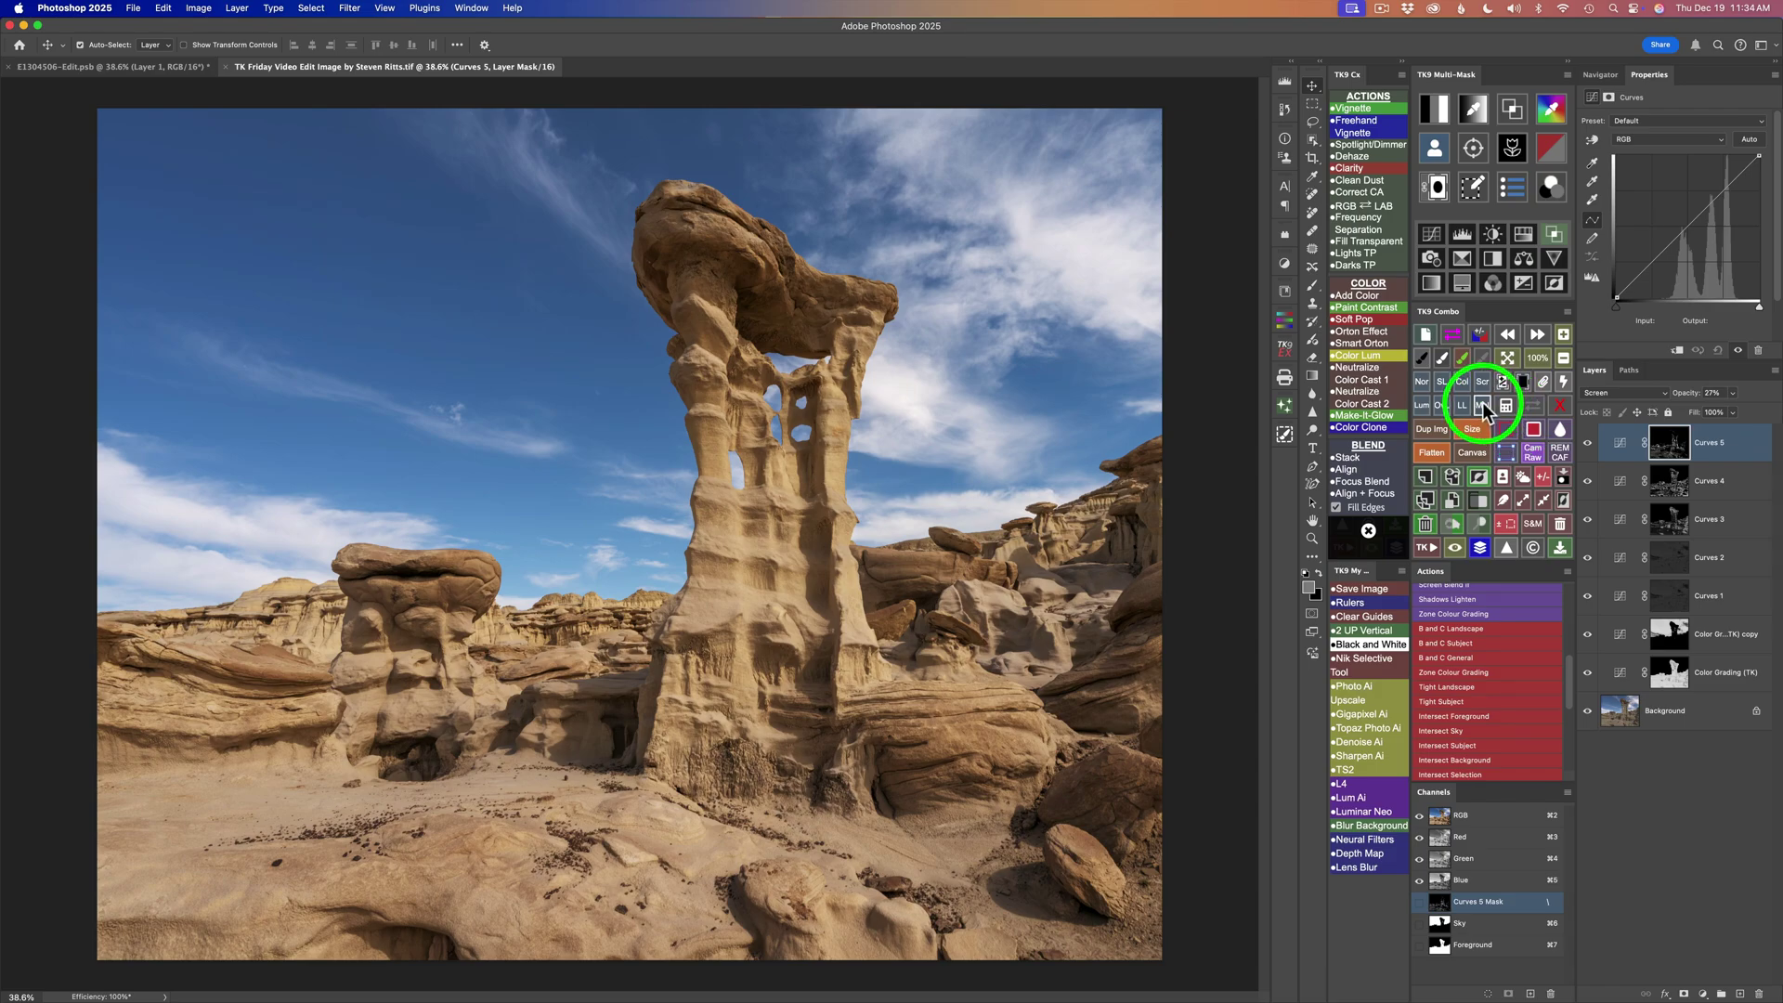
Add a Multiply Brush layer and darken the photo's lower foreground by painting on its mask with a large soft 10% opacity brush.
click(1482, 403)
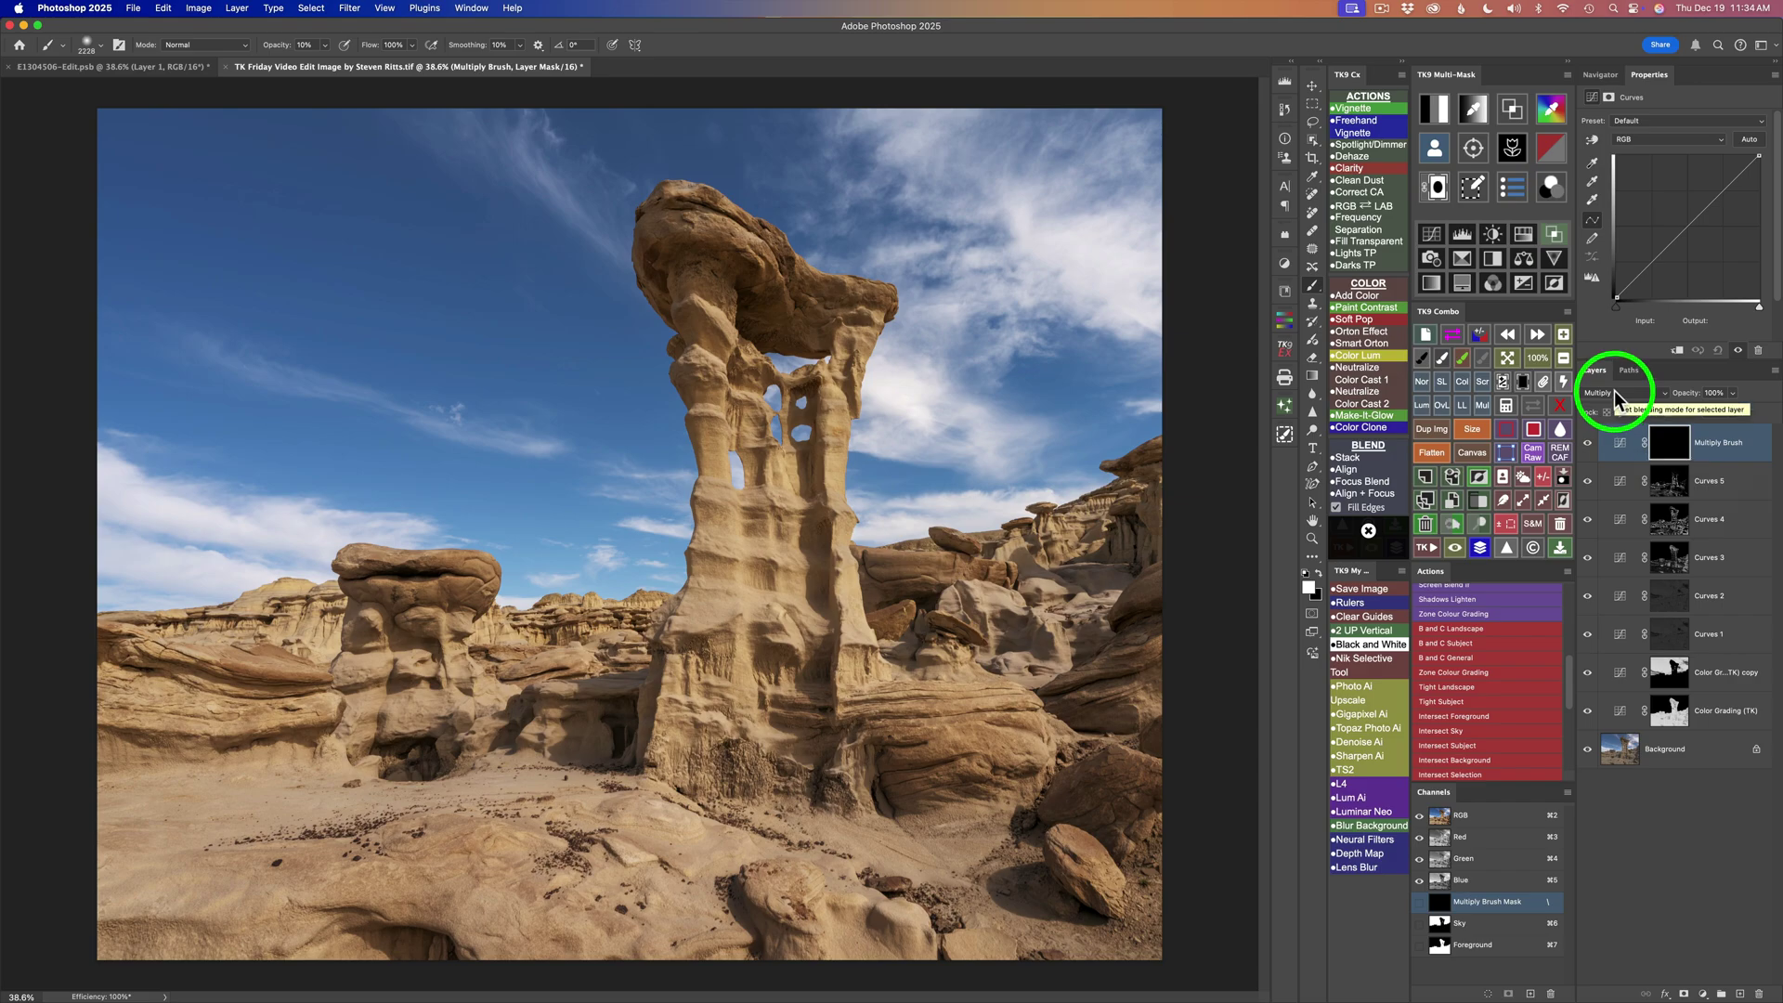
click(1564, 473)
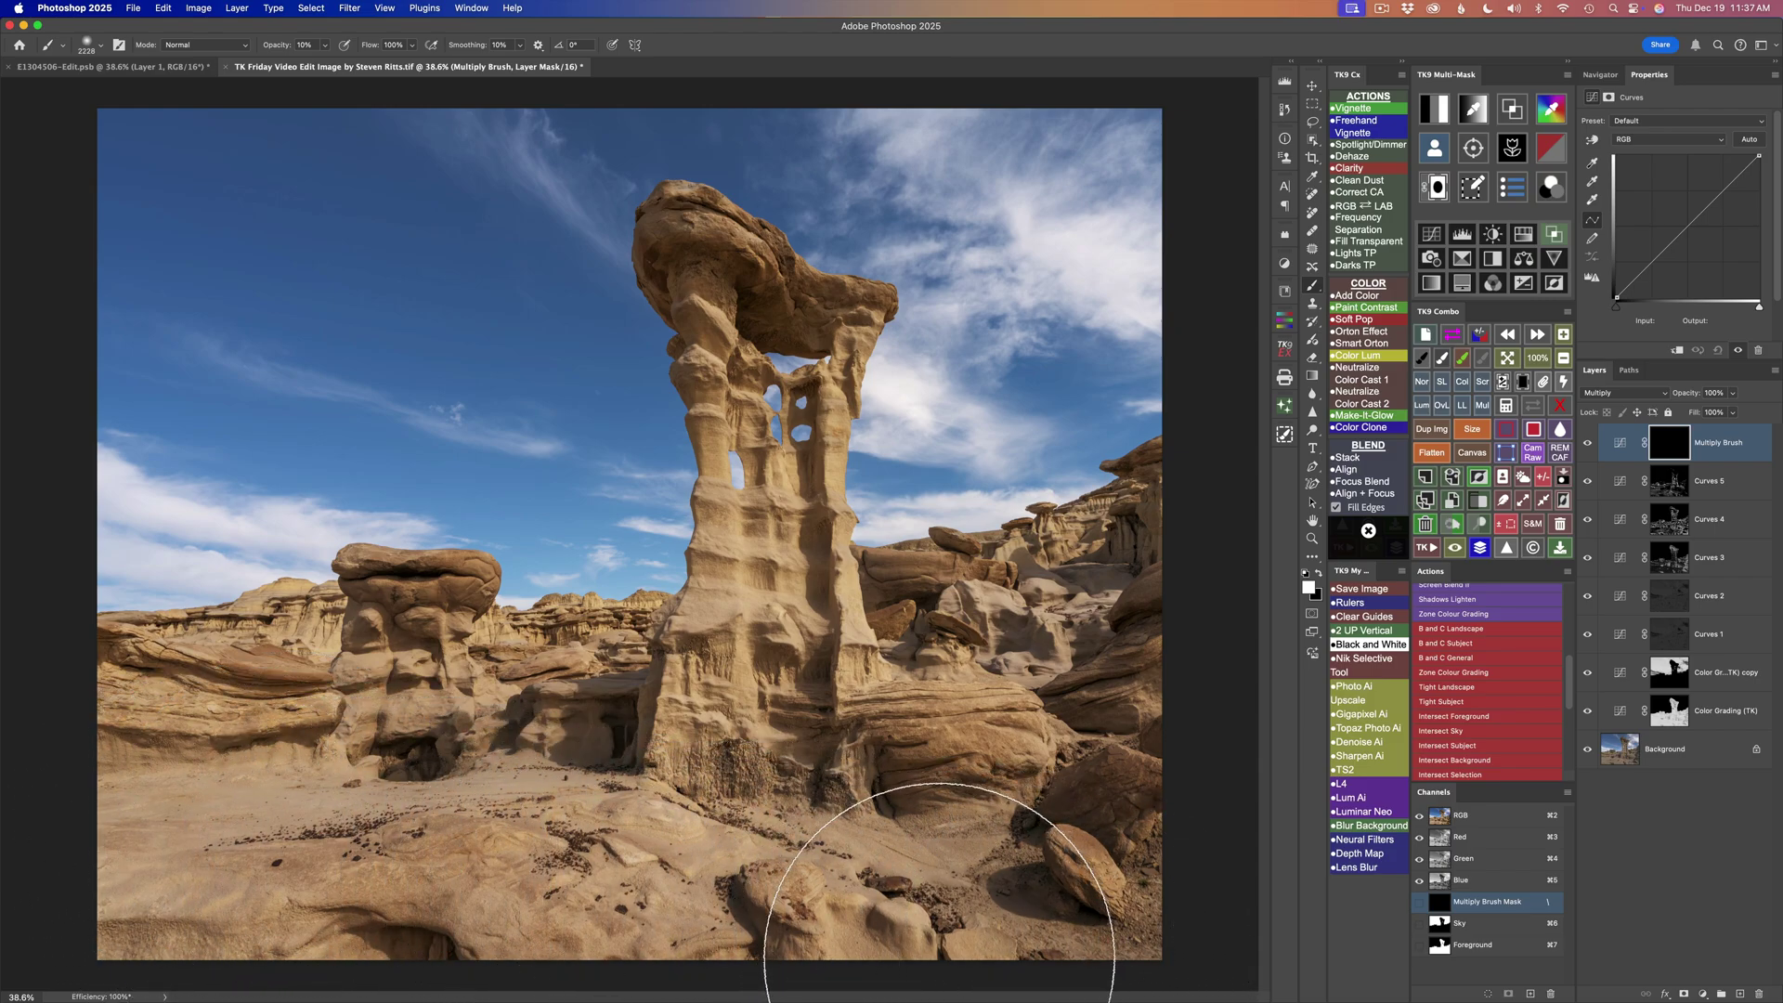
mouse_move(905, 941)
mouse_down()
mouse_move(891, 882)
mouse_move(771, 873)
mouse_move(522, 805)
mouse_move(498, 749)
mouse_move(446, 756)
mouse_move(370, 816)
mouse_move(305, 675)
mouse_move(204, 901)
mouse_move(222, 929)
mouse_move(361, 920)
mouse_up()
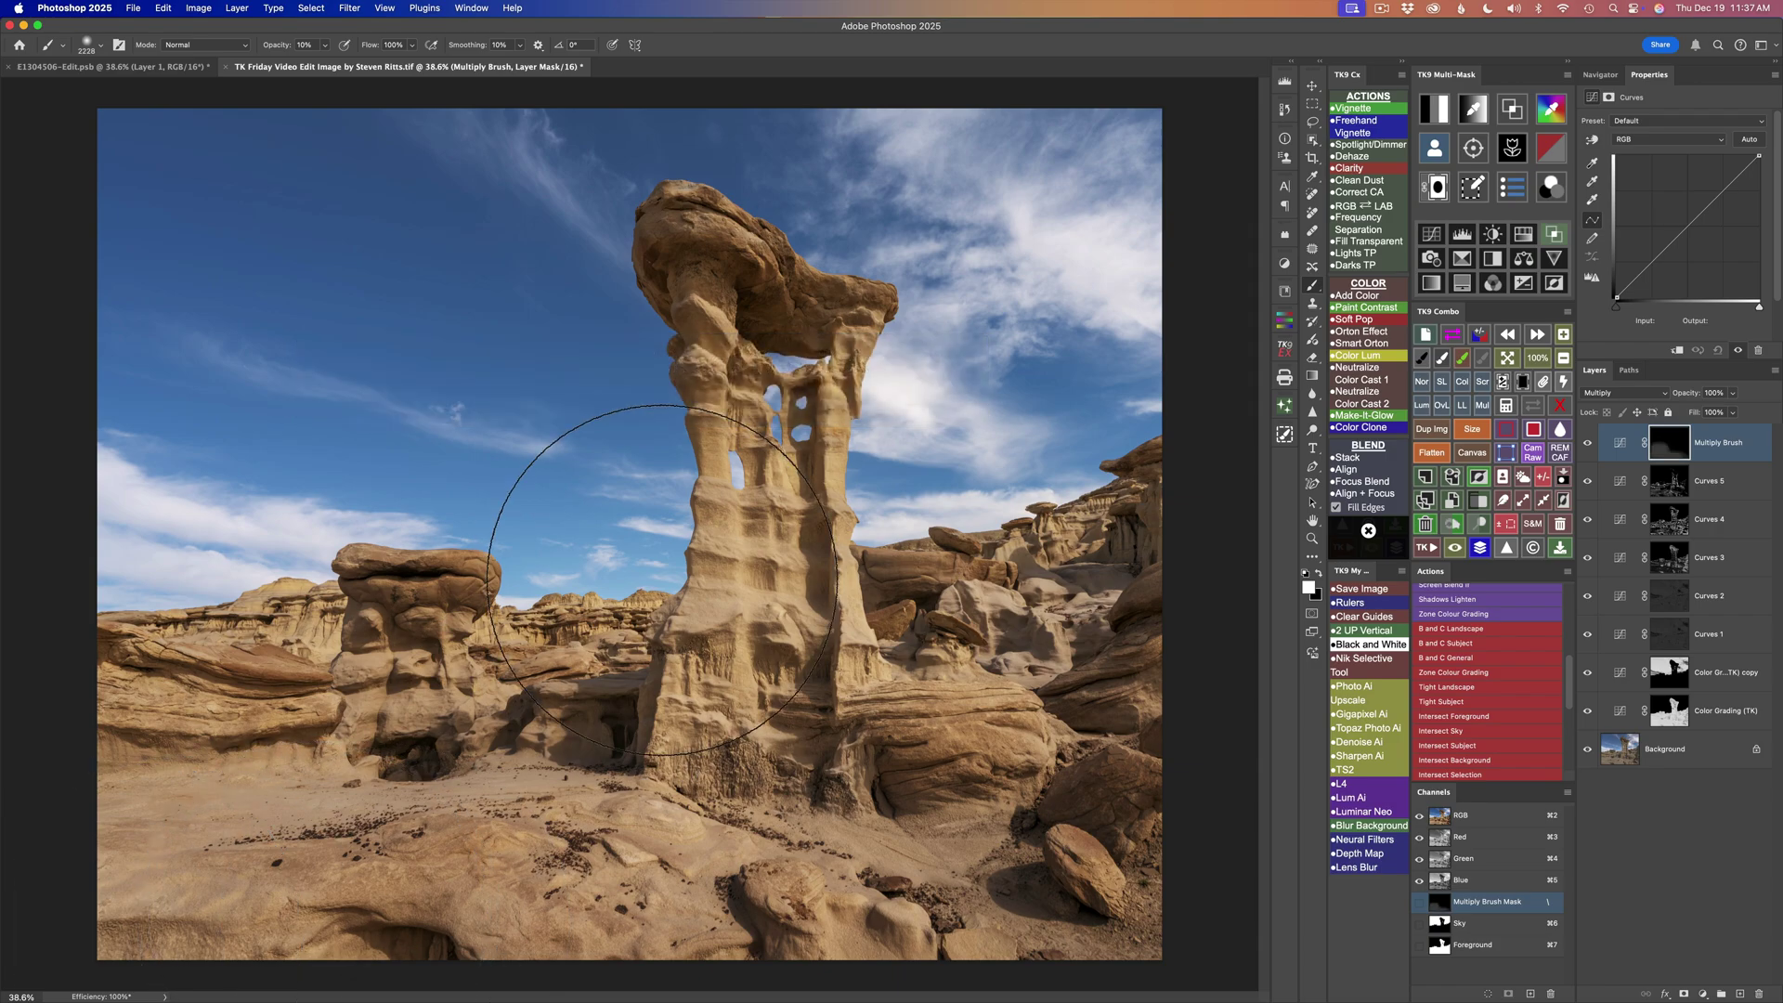
click(1652, 614)
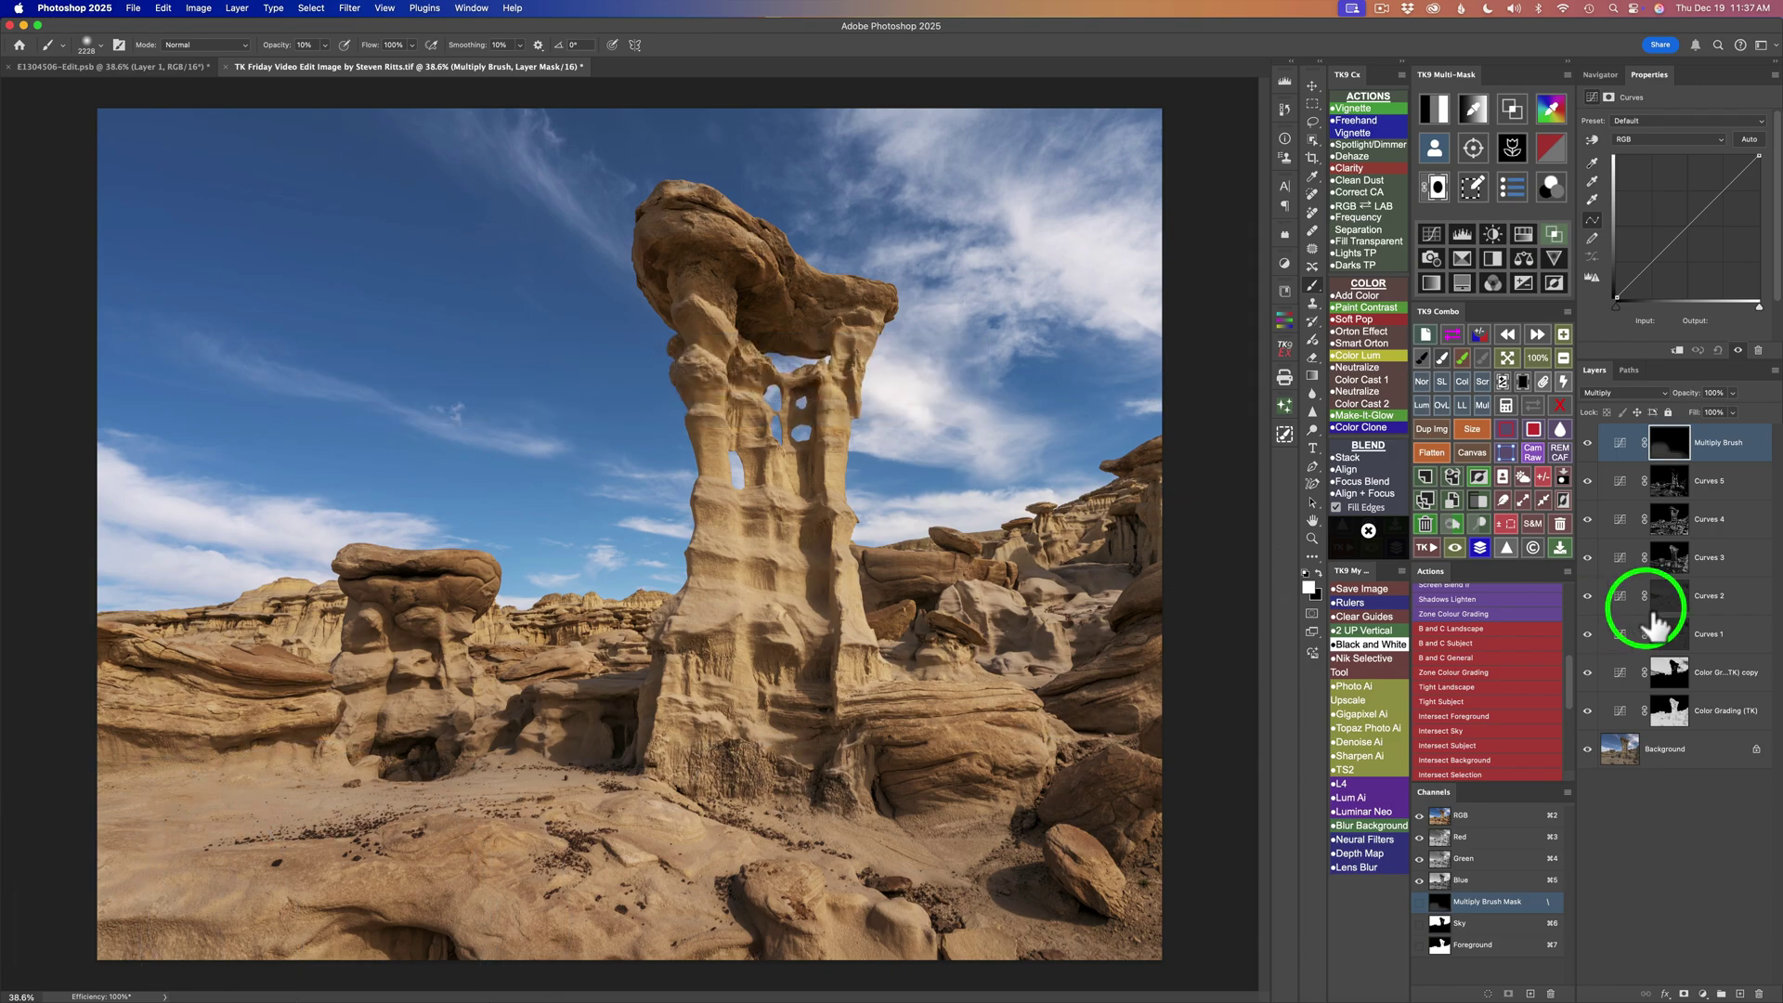
Compare the image with and without the Multiply Brush layer, and subtract the Sky mask from its layer mask.
click(1588, 444)
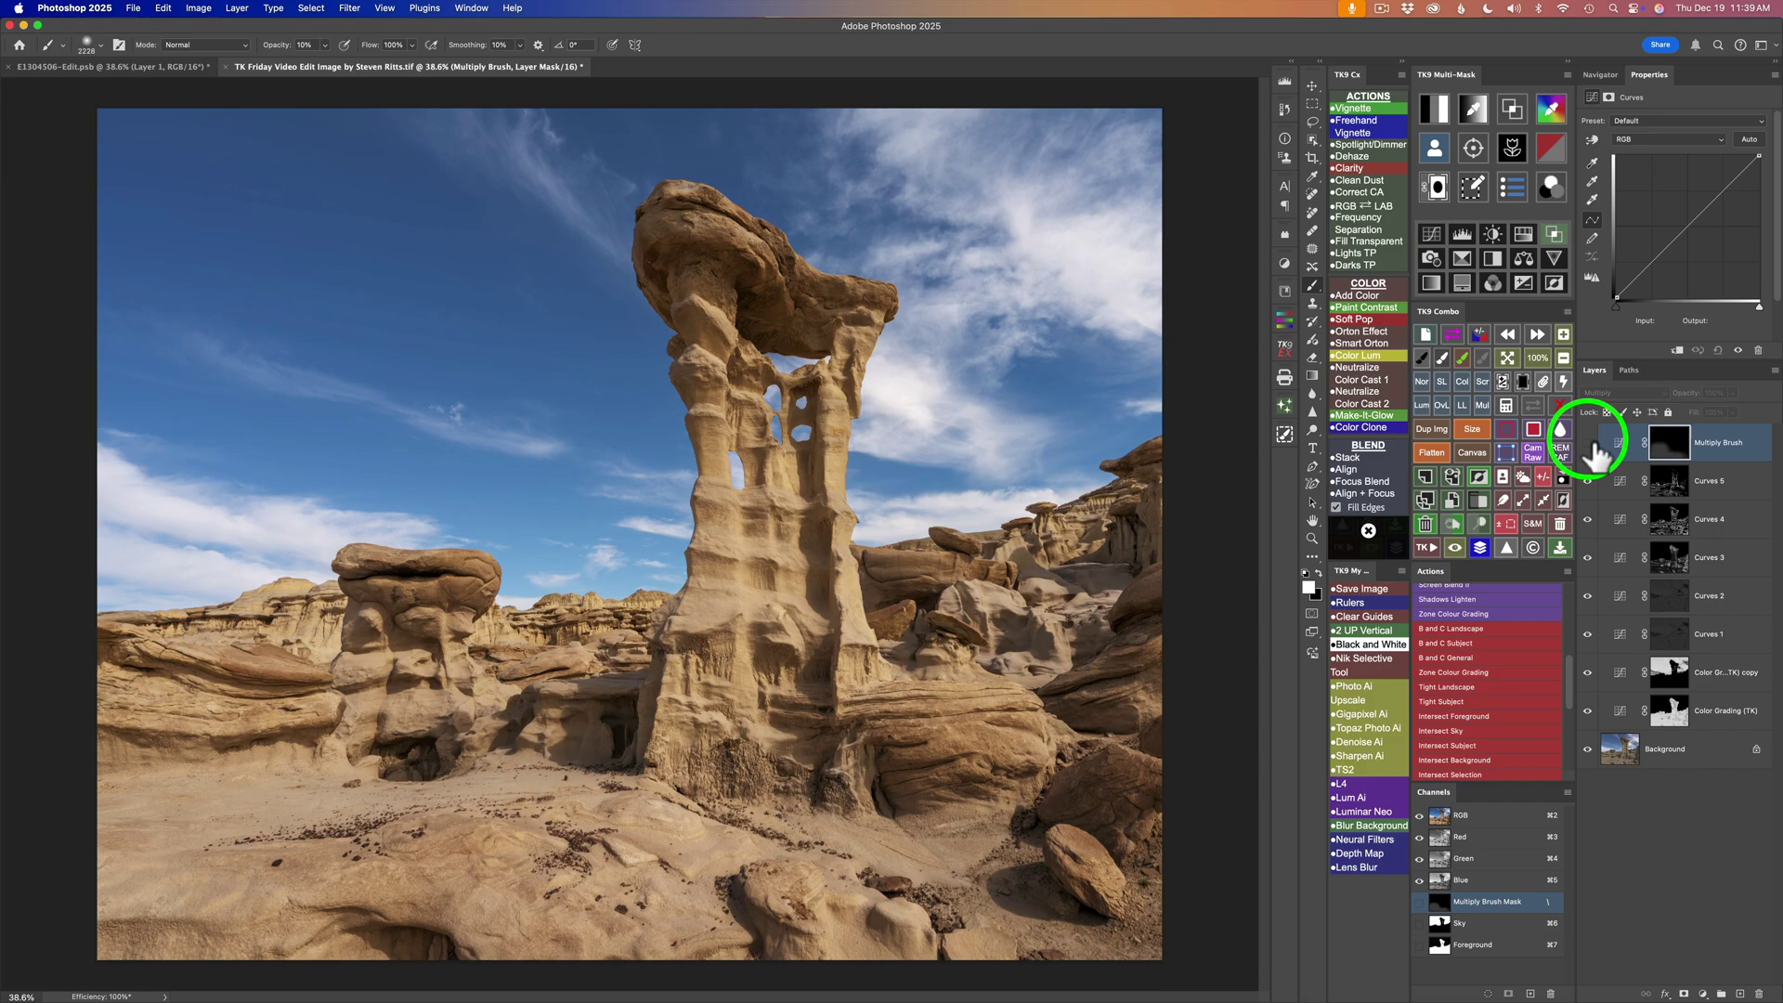
click(1588, 444)
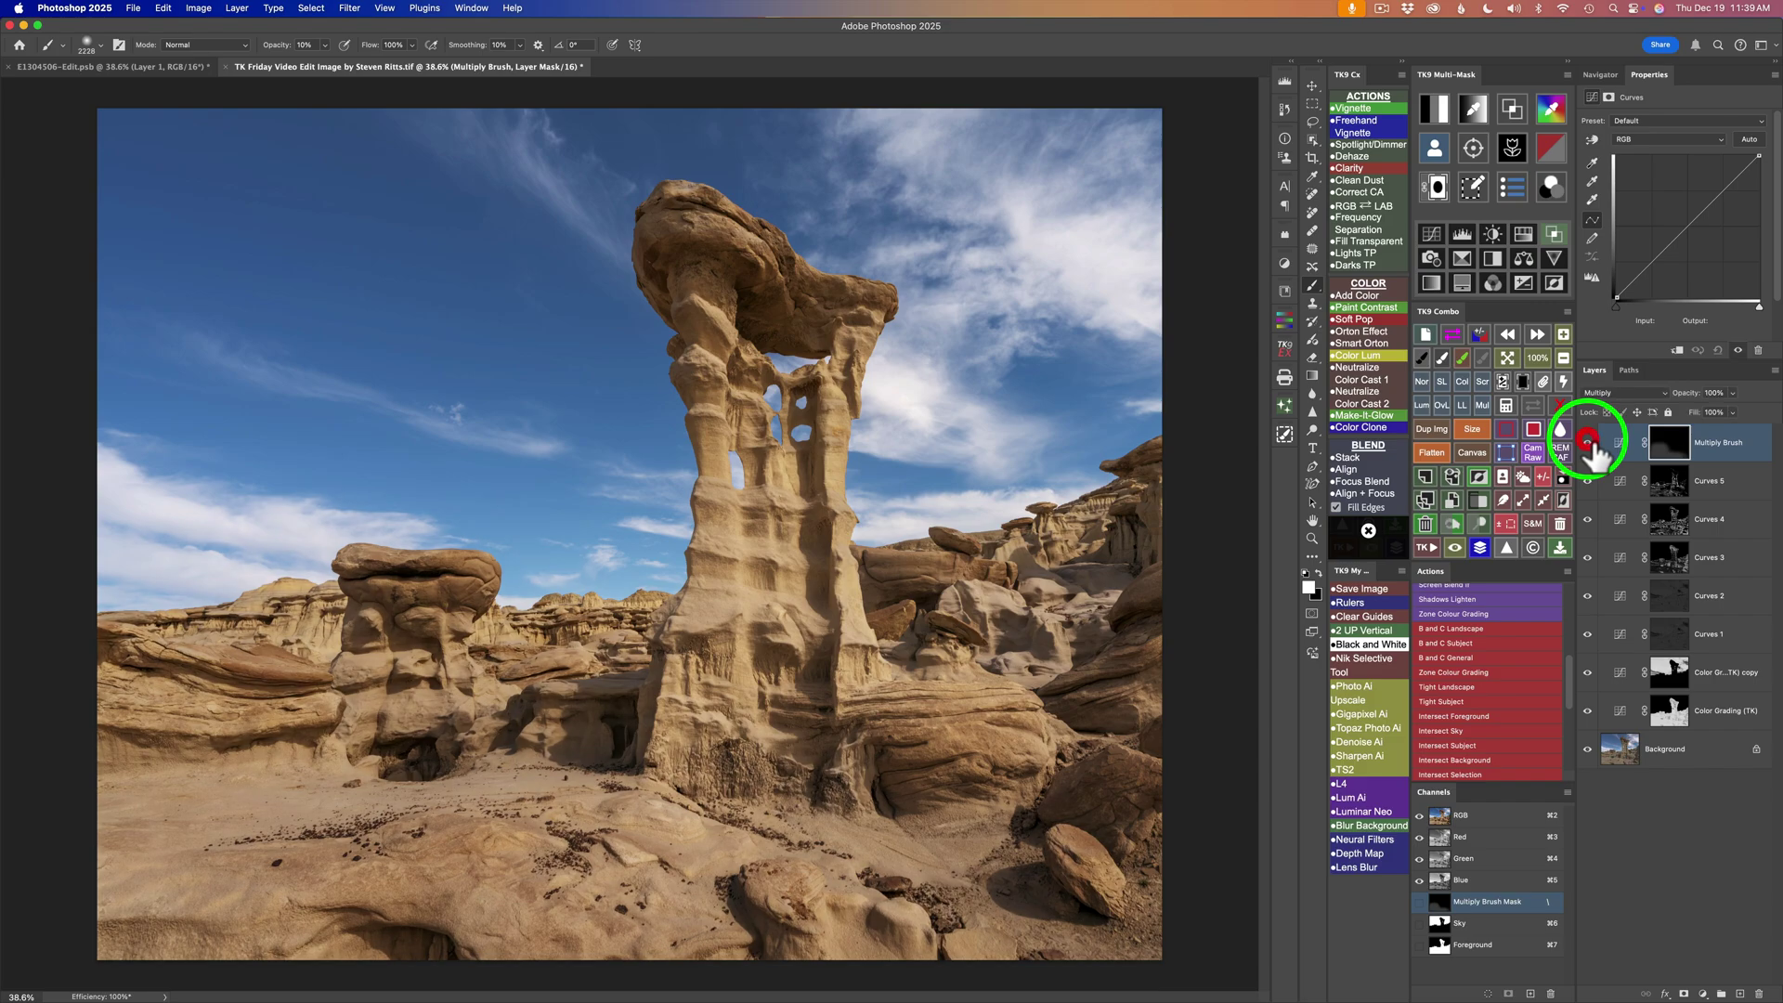
key(v)
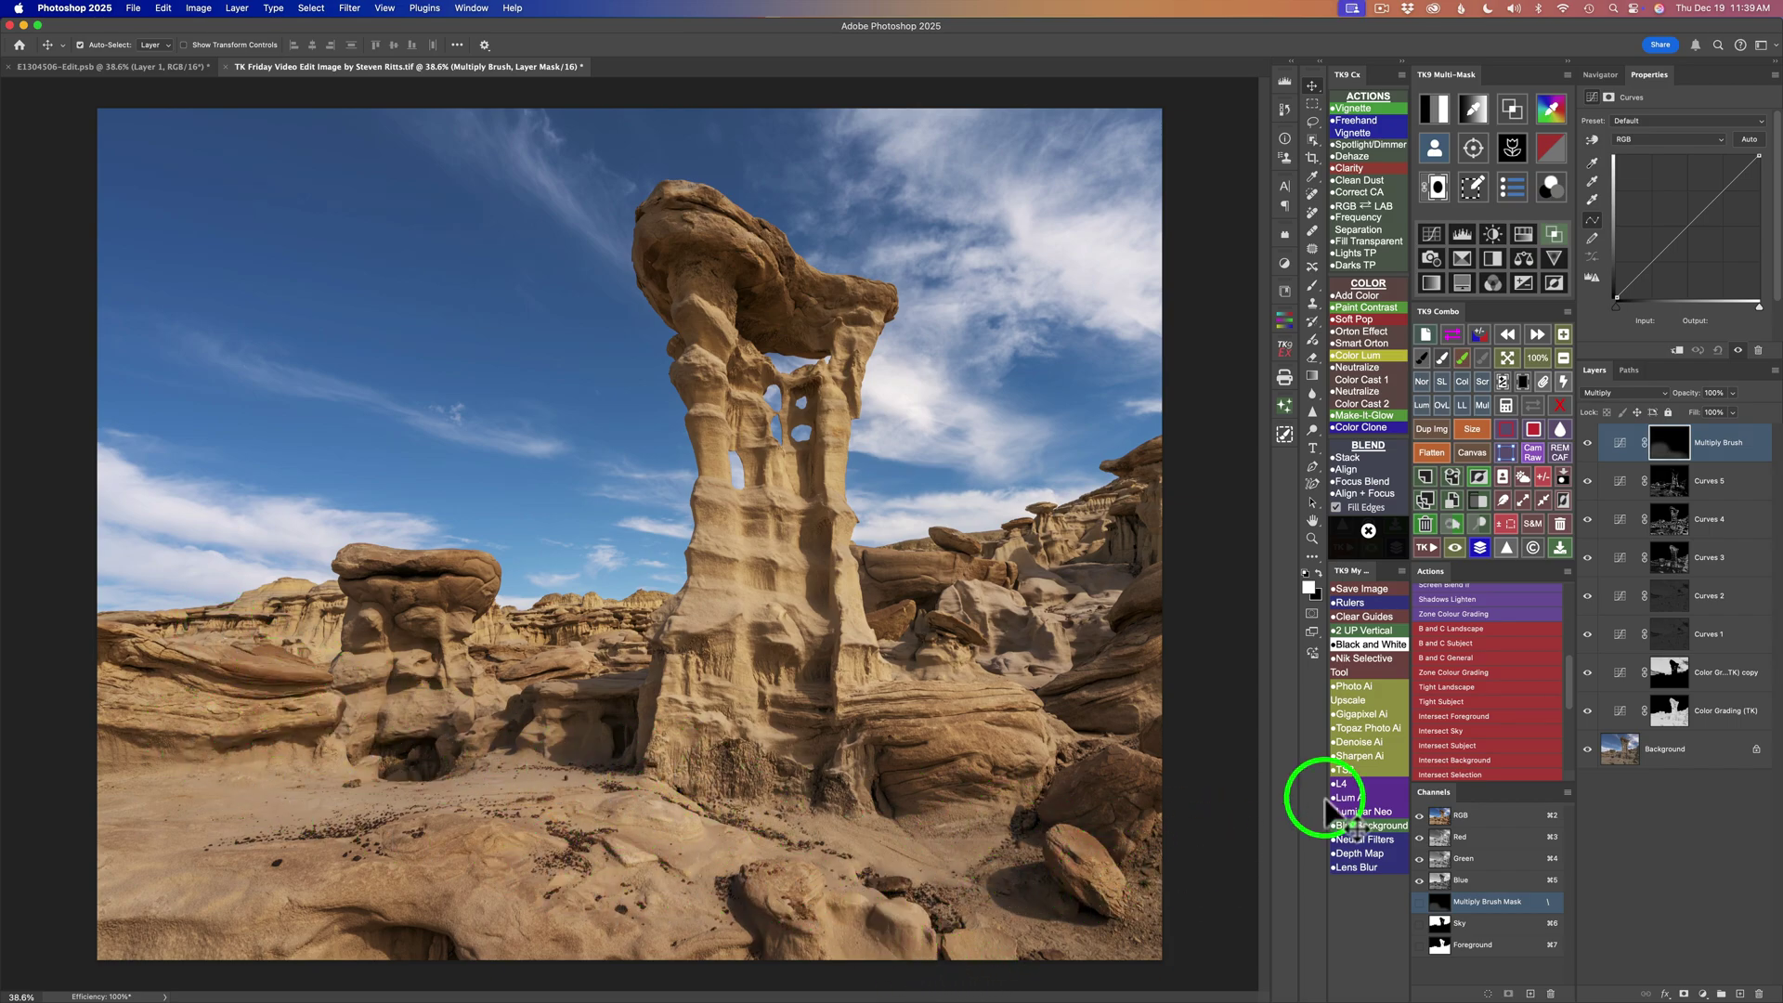
click(1588, 444)
click(1588, 444)
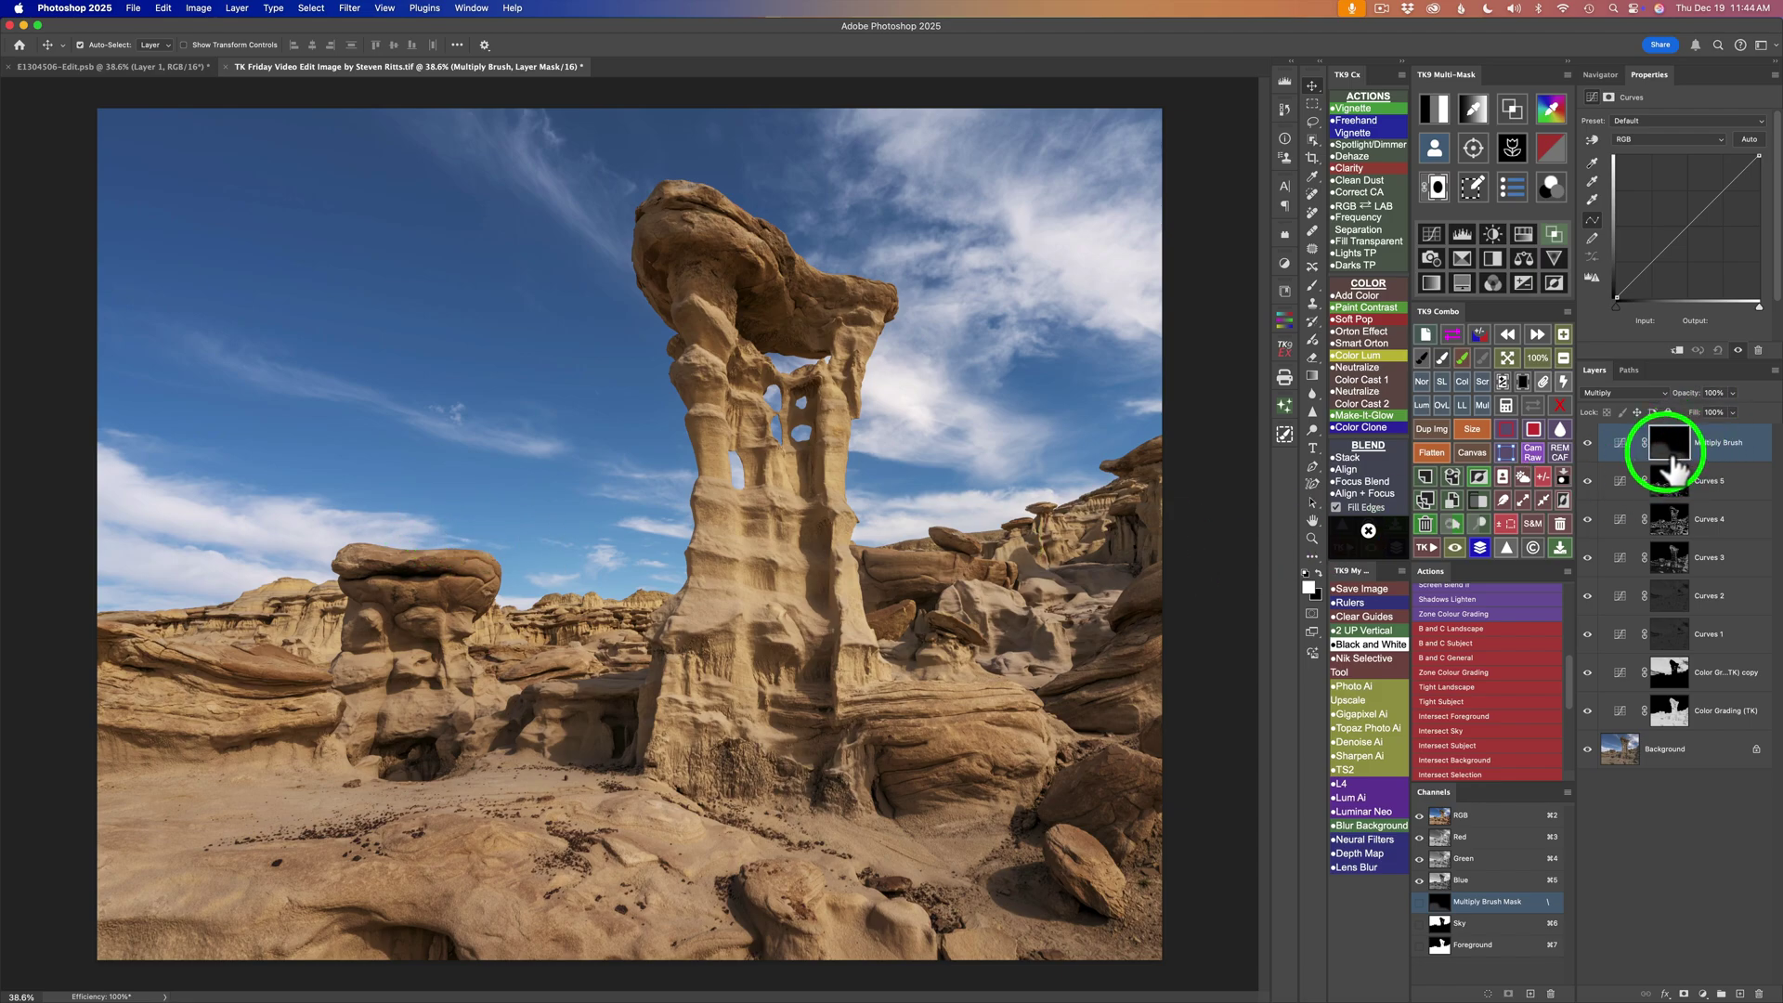
click(1507, 405)
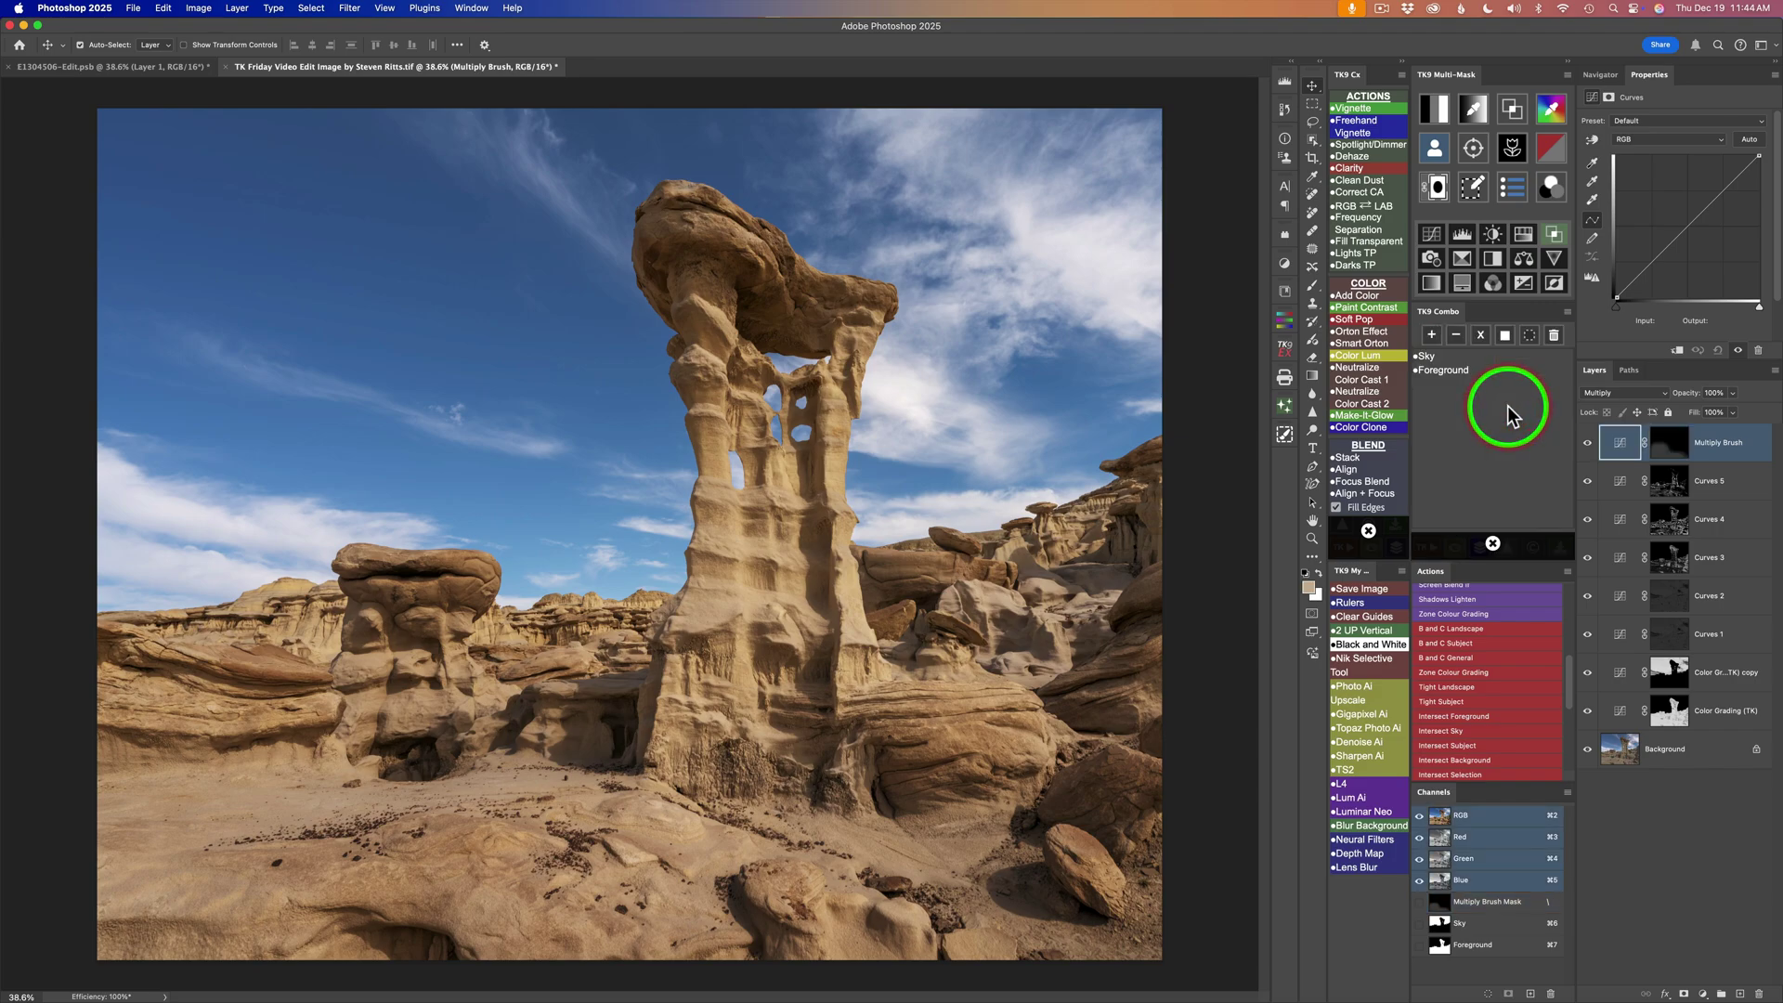
click(1456, 334)
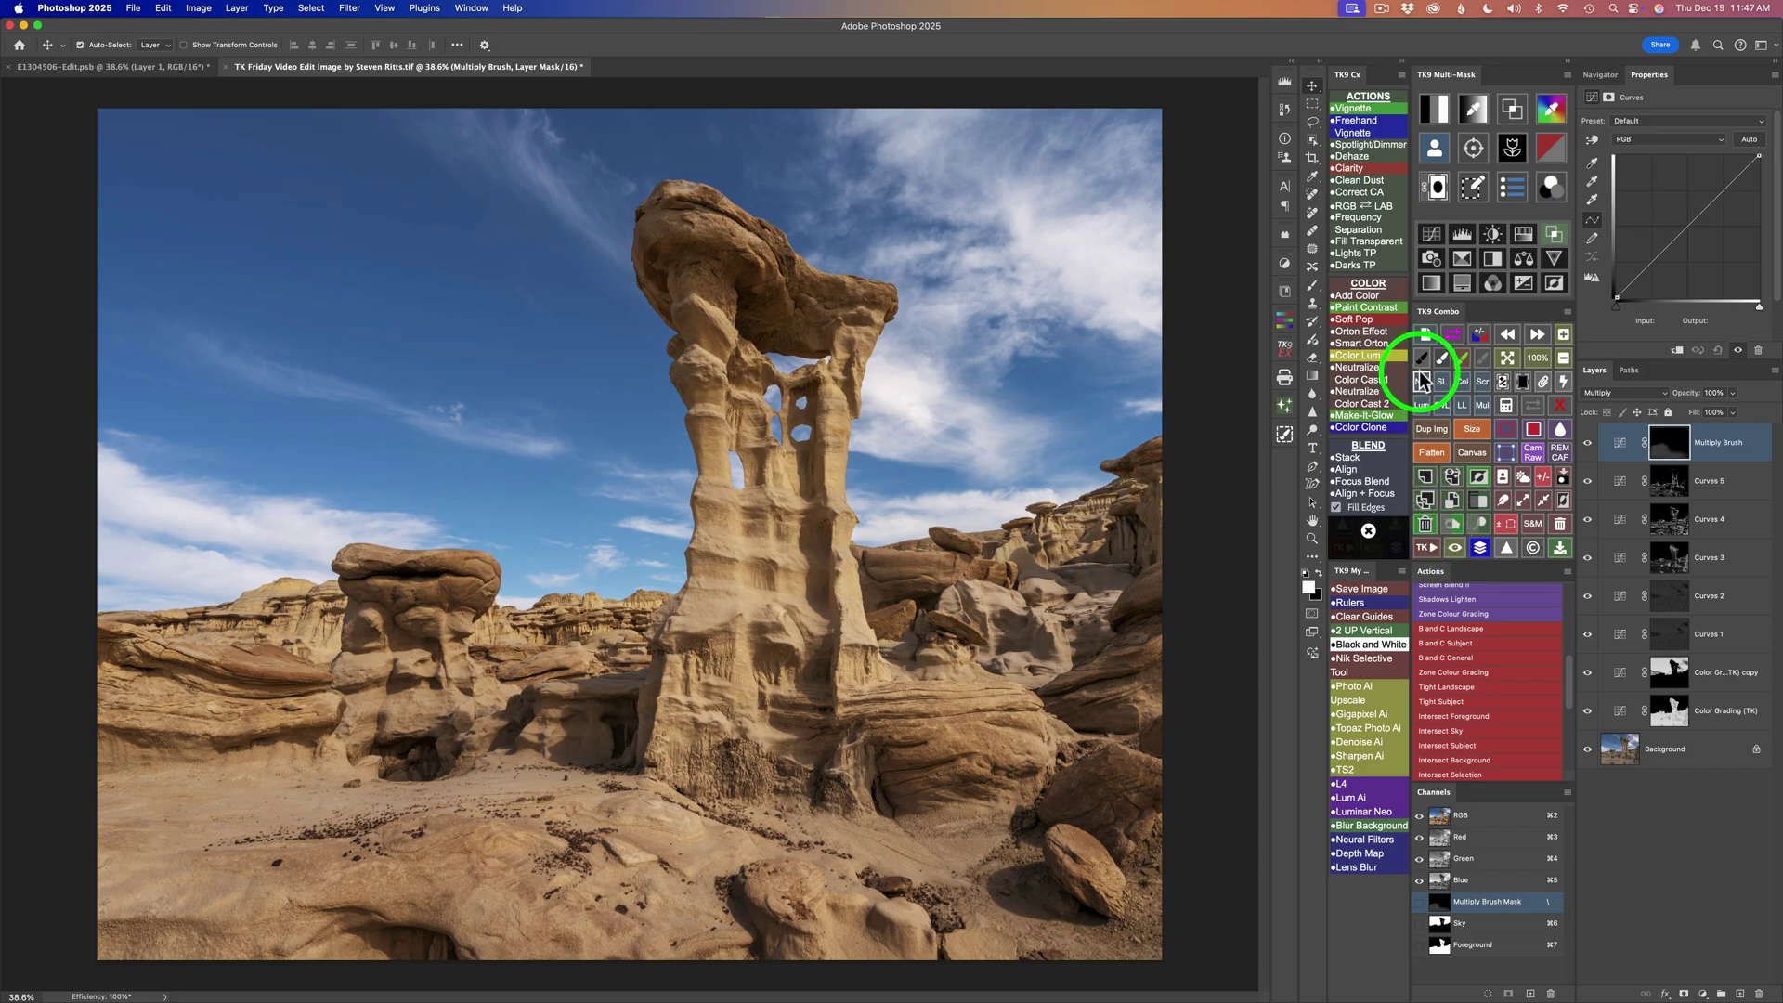
Add a Clarity layer with an inverted High Pass smart filter and restrict it with the Sky mask.
click(1353, 170)
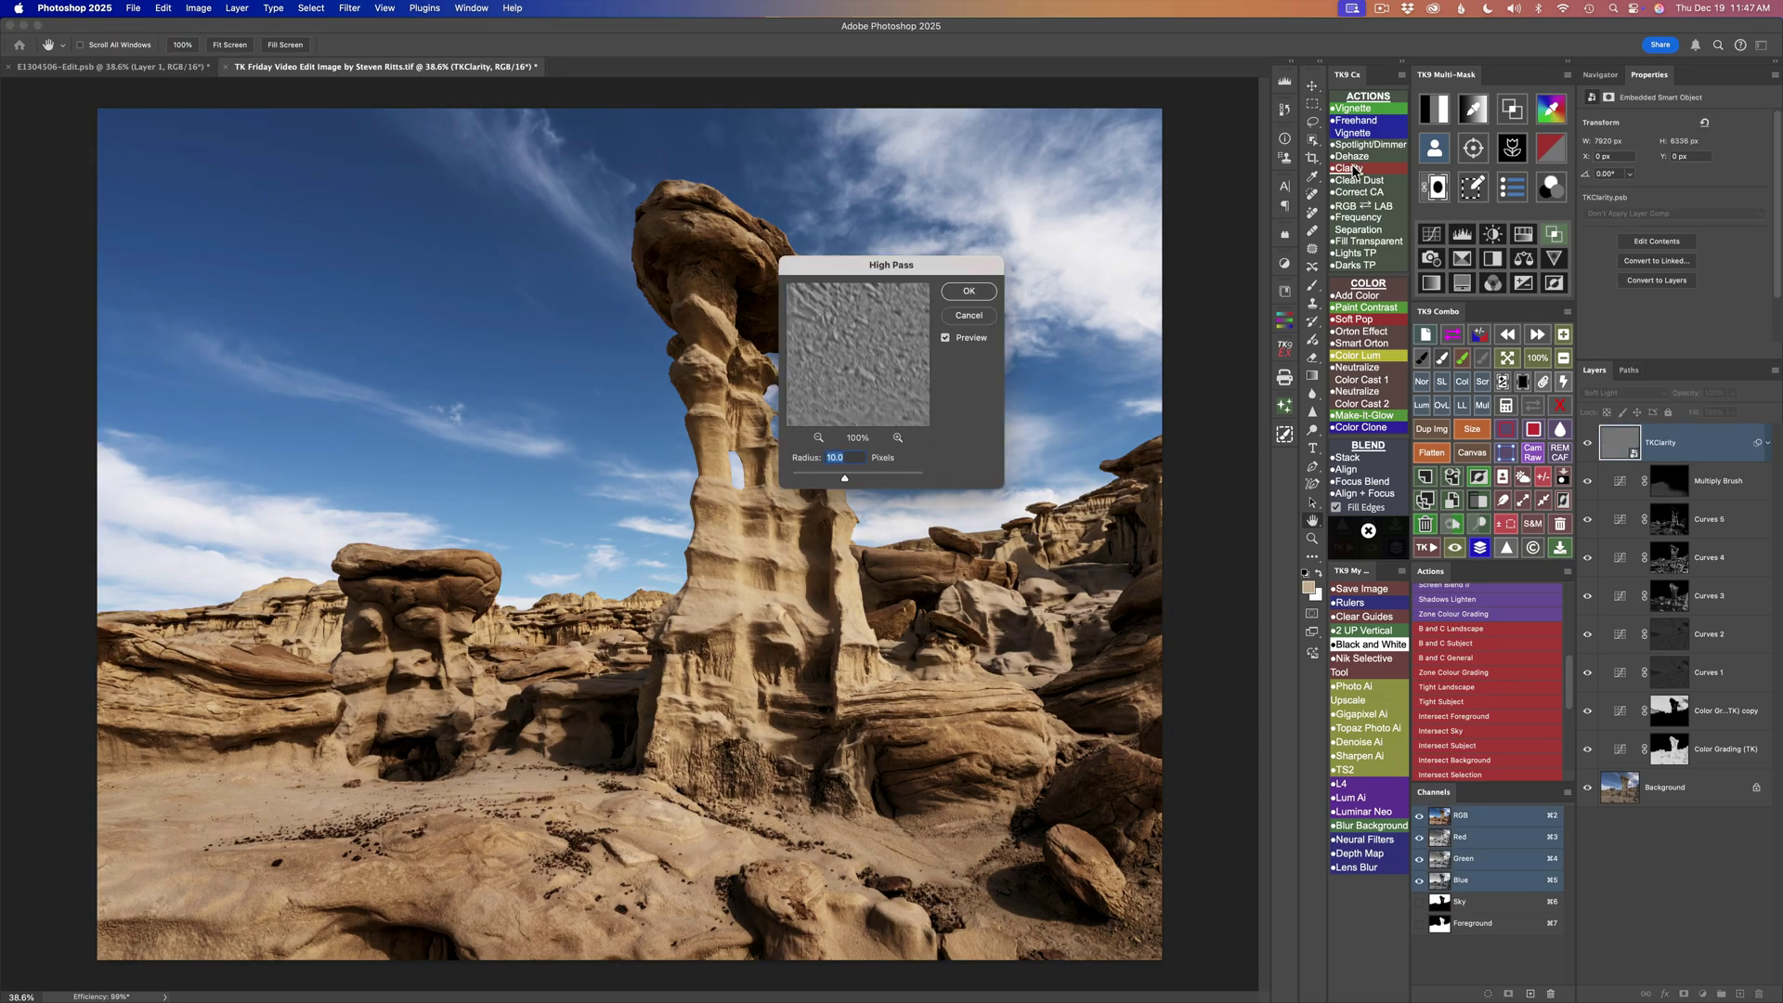
drag(866, 475, 864, 475)
click(969, 293)
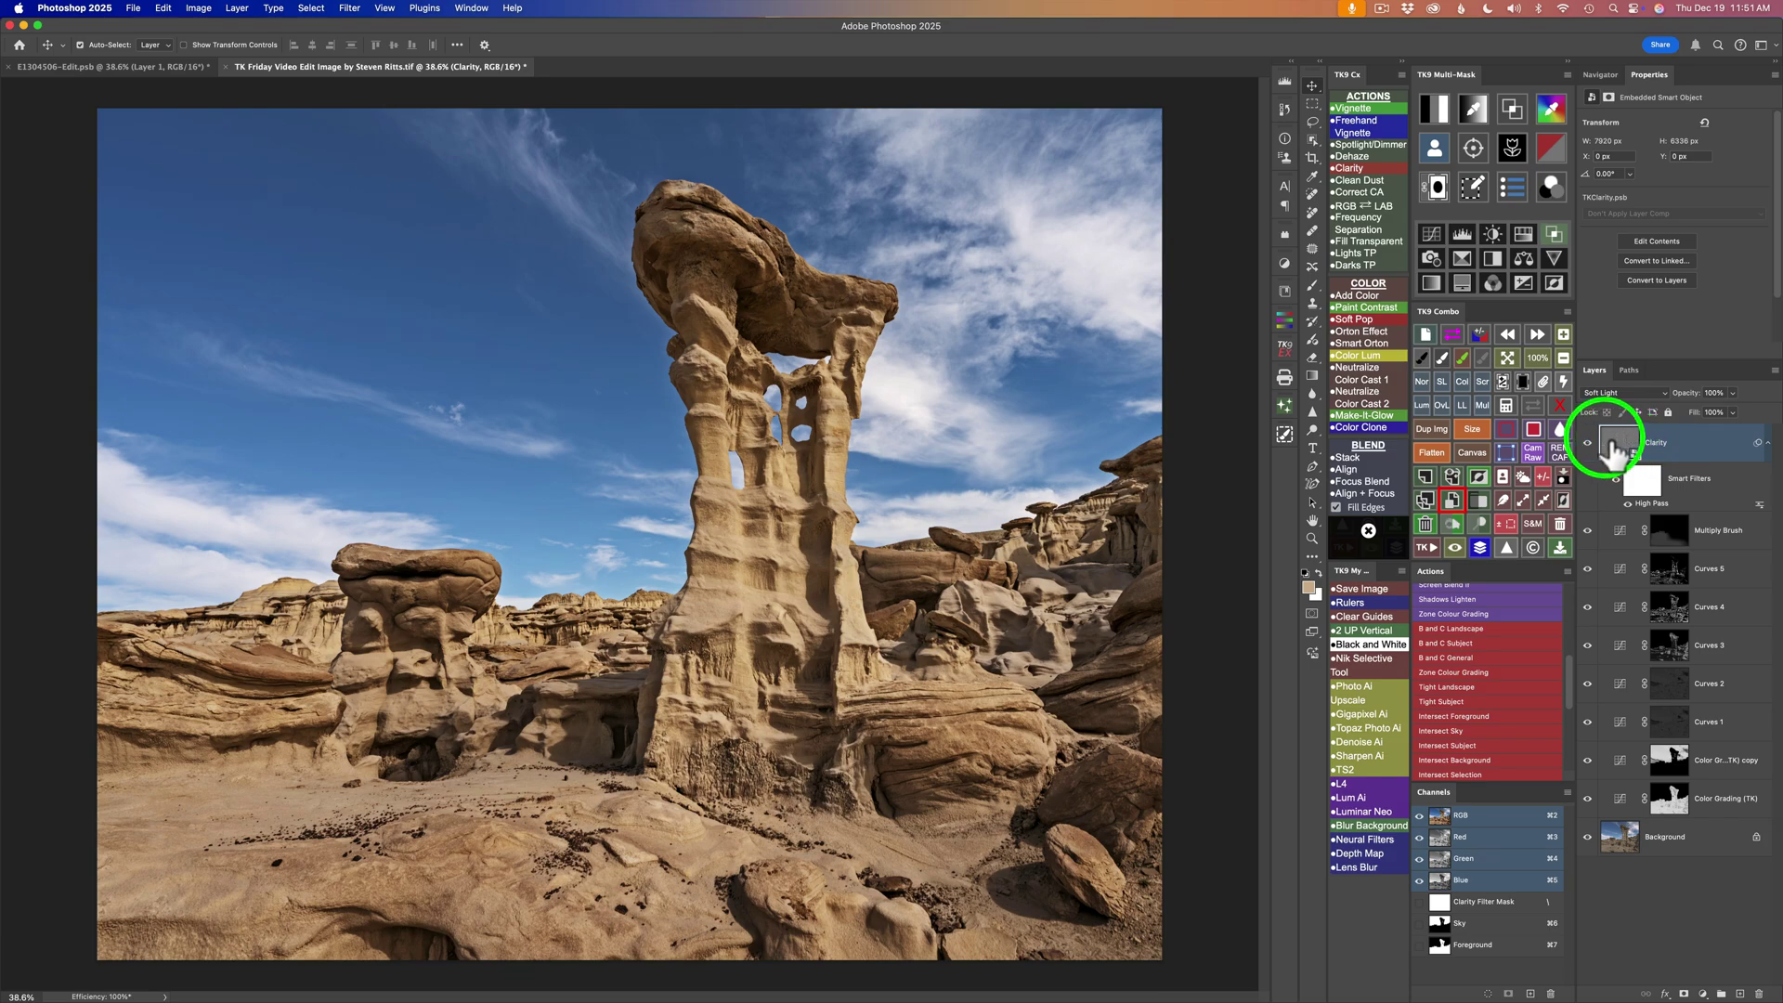
click(1479, 477)
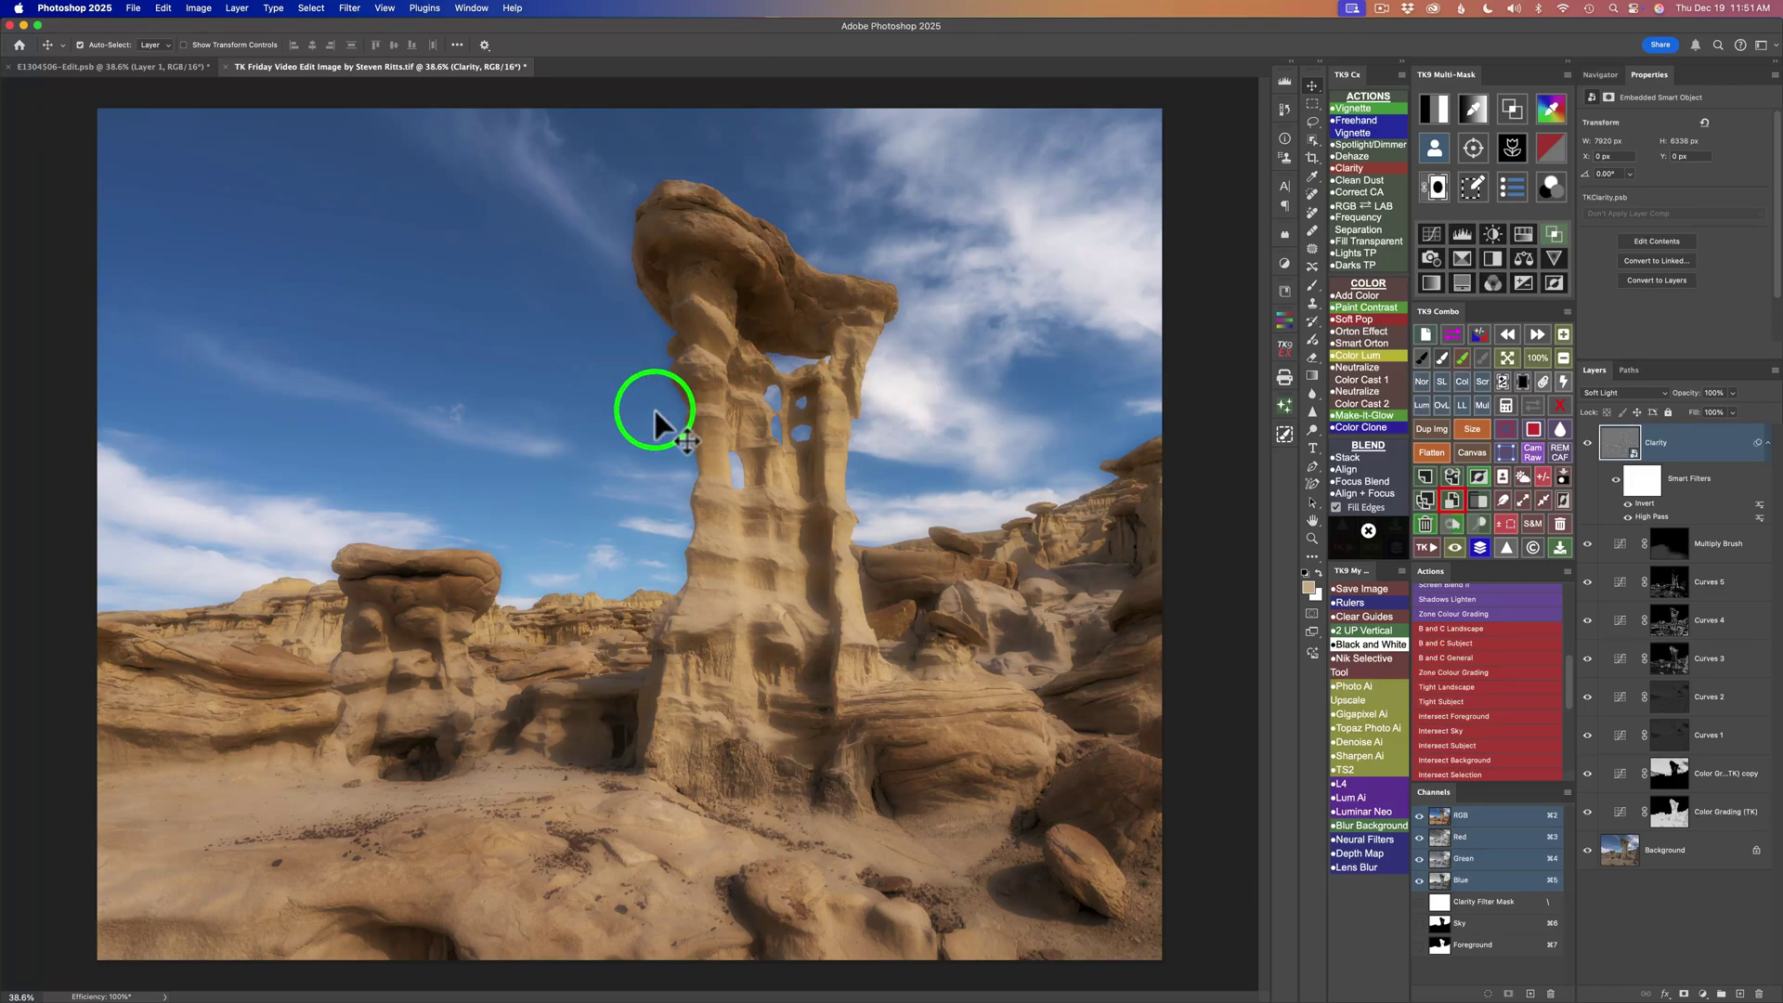
click(1506, 405)
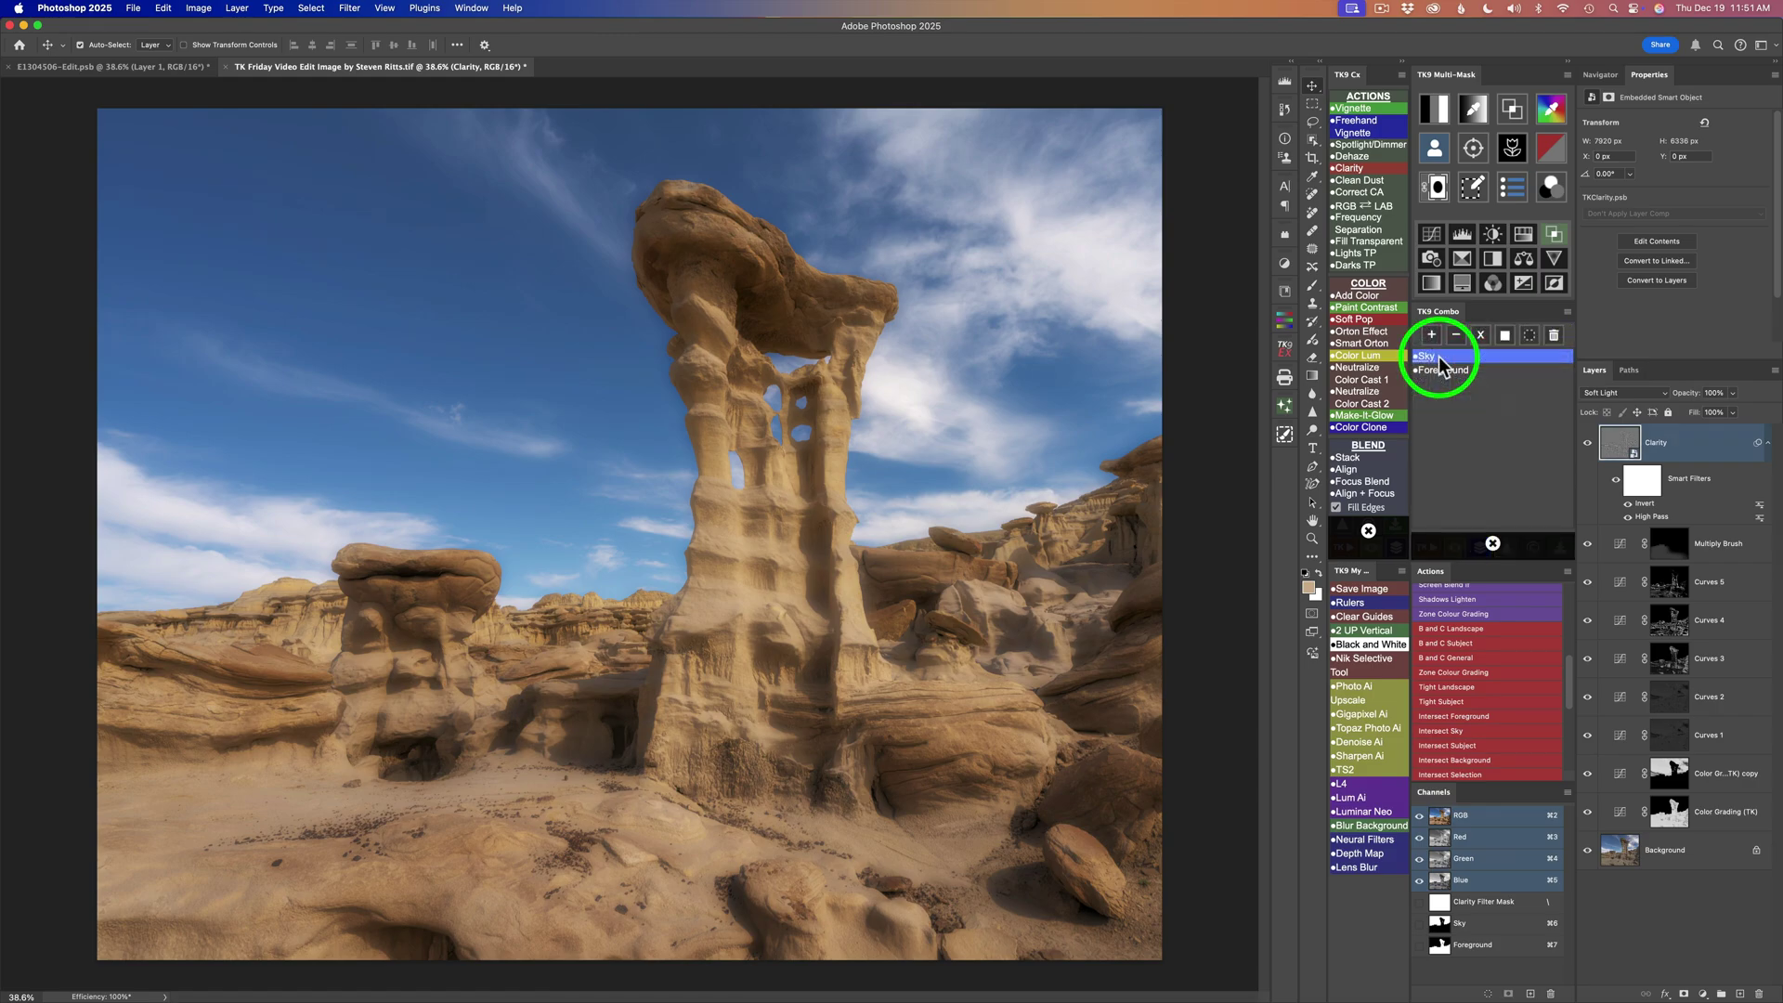
click(1506, 339)
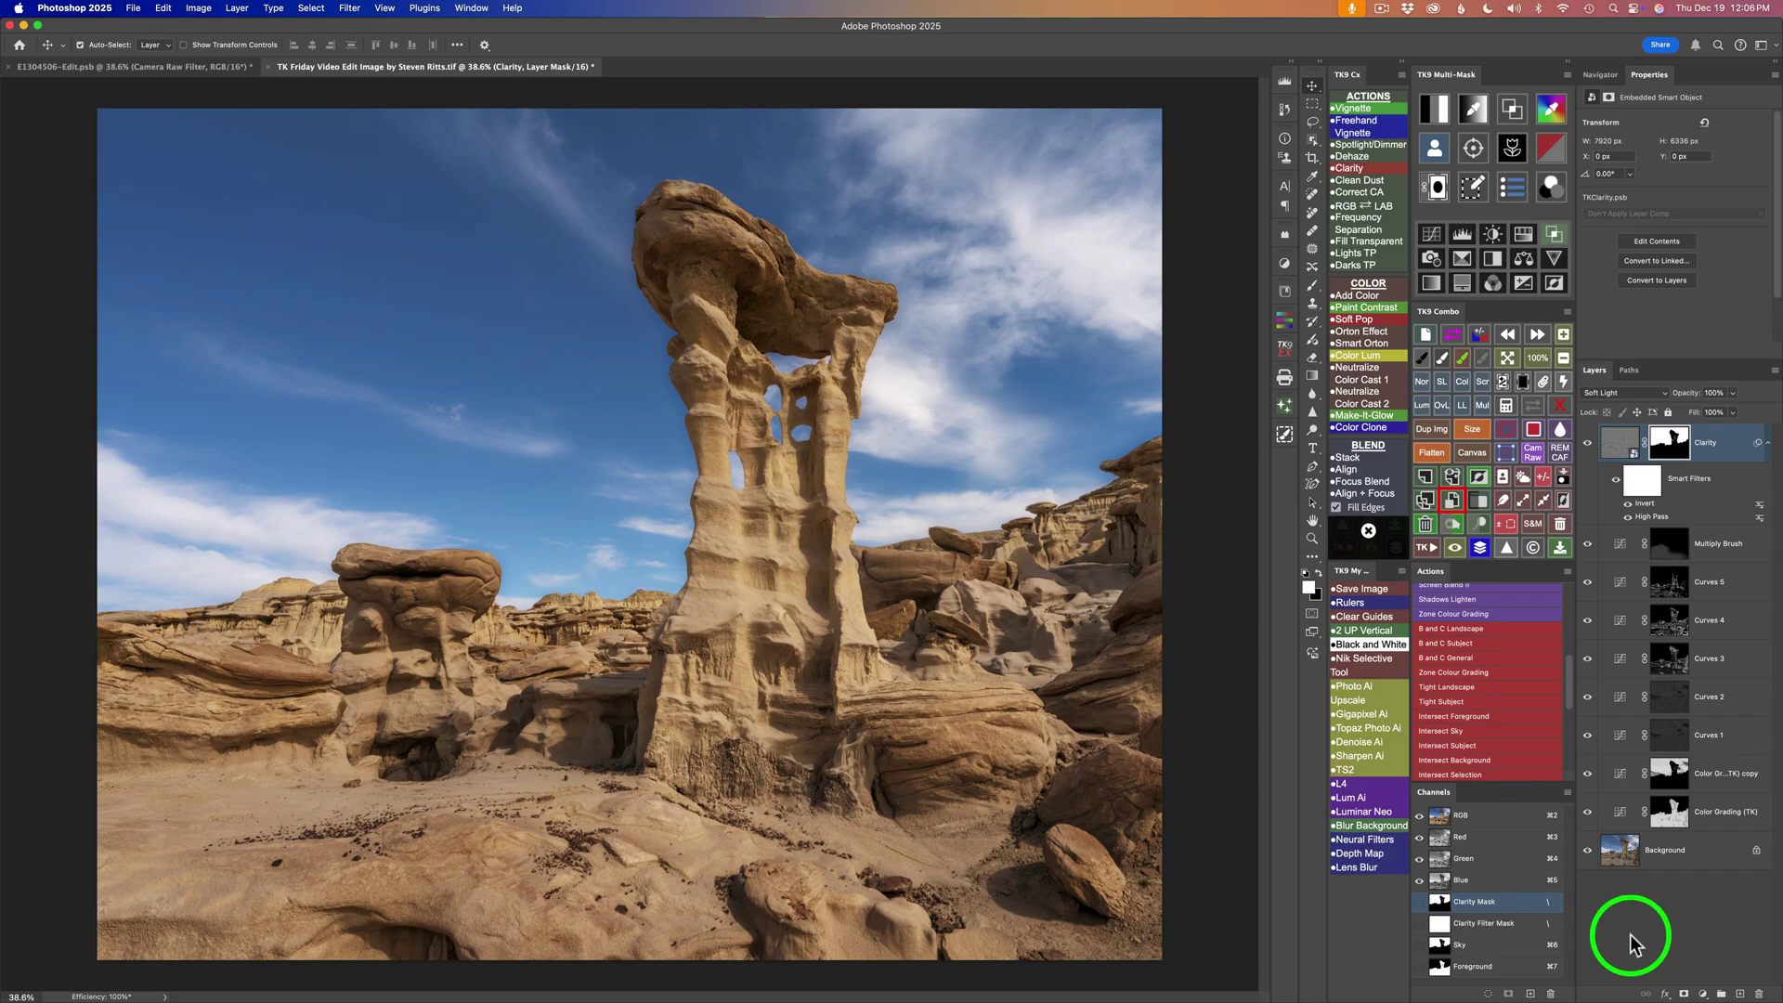
Apply a Camera Raw Filter layer with Texture +40 and Clarity +15.
click(1533, 459)
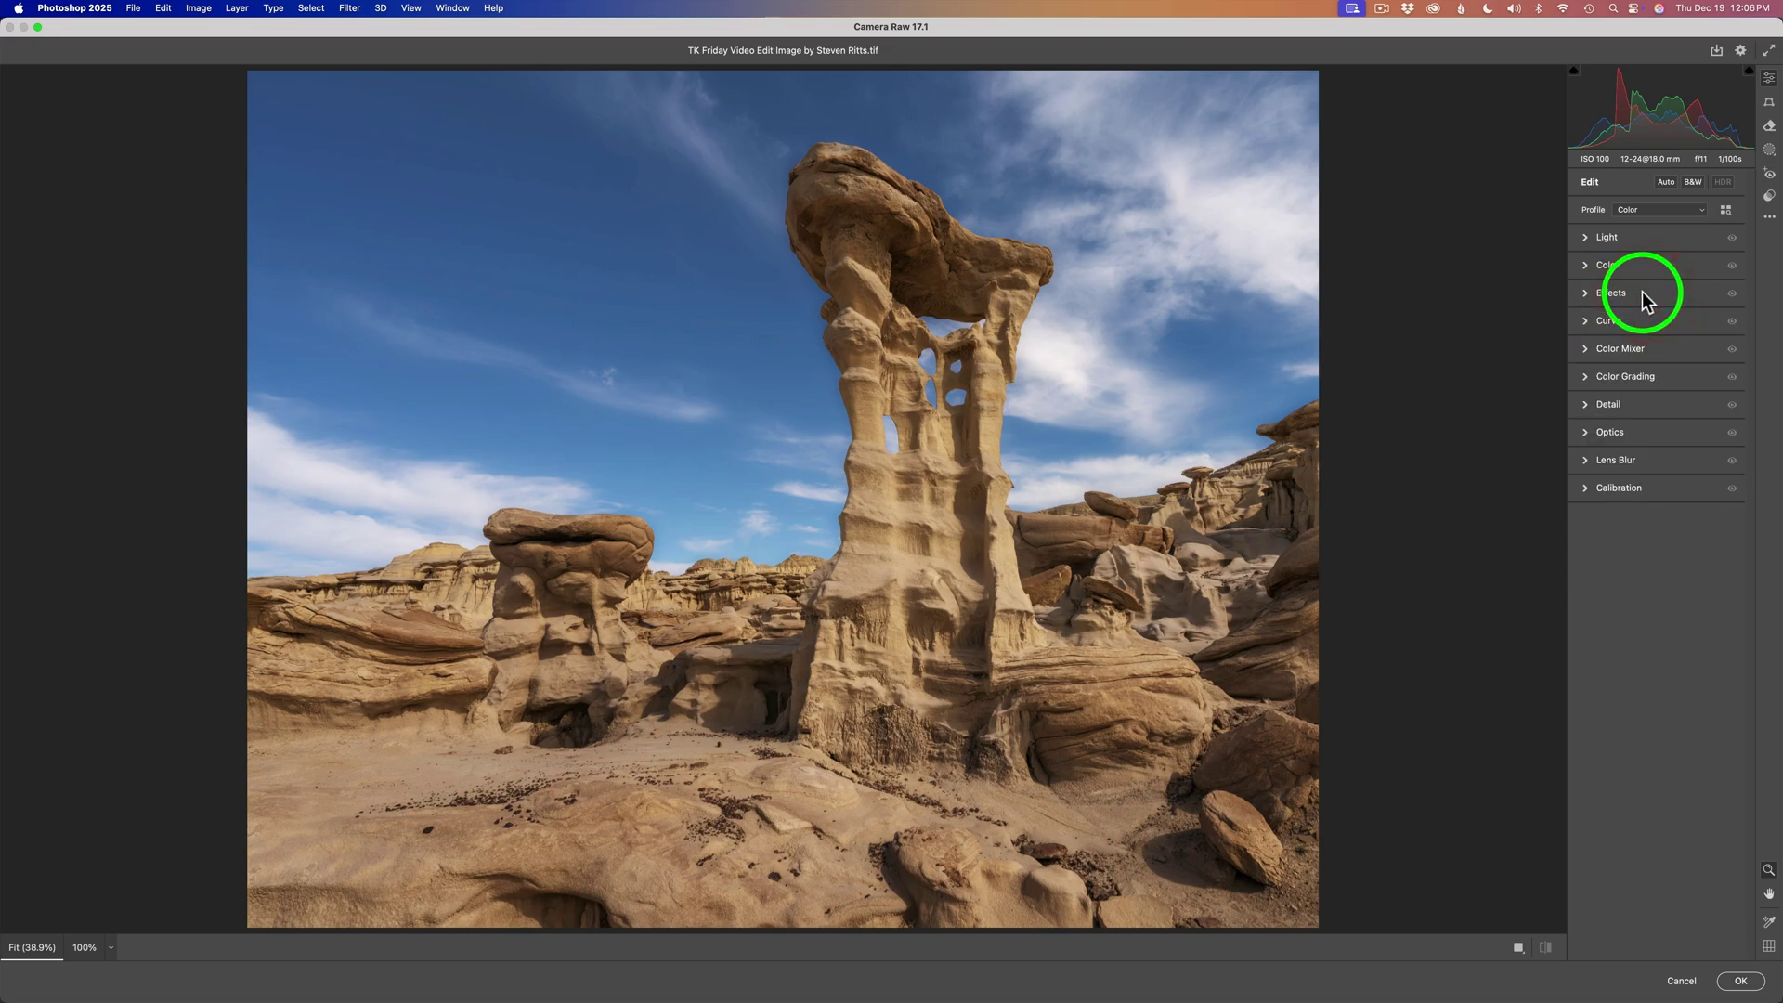
click(1642, 293)
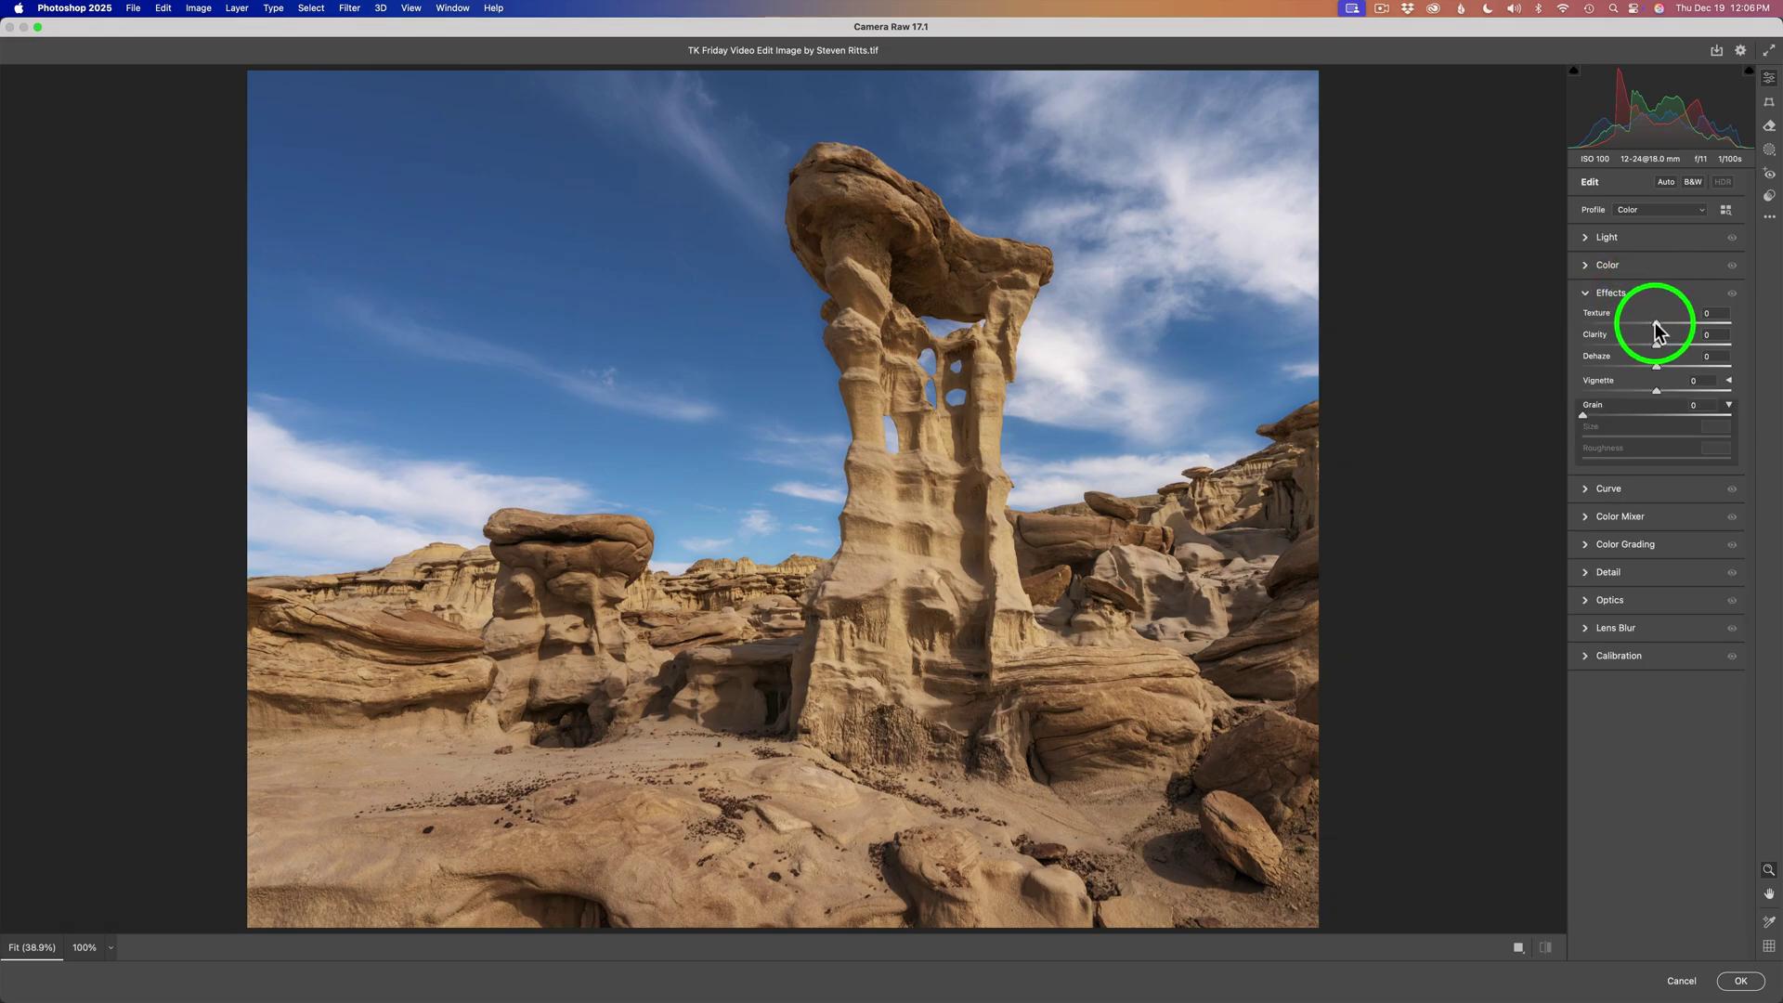
drag(1656, 325, 1685, 331)
mouse_move(1687, 346)
mouse_down()
mouse_move(1653, 349)
mouse_move(1668, 351)
mouse_up()
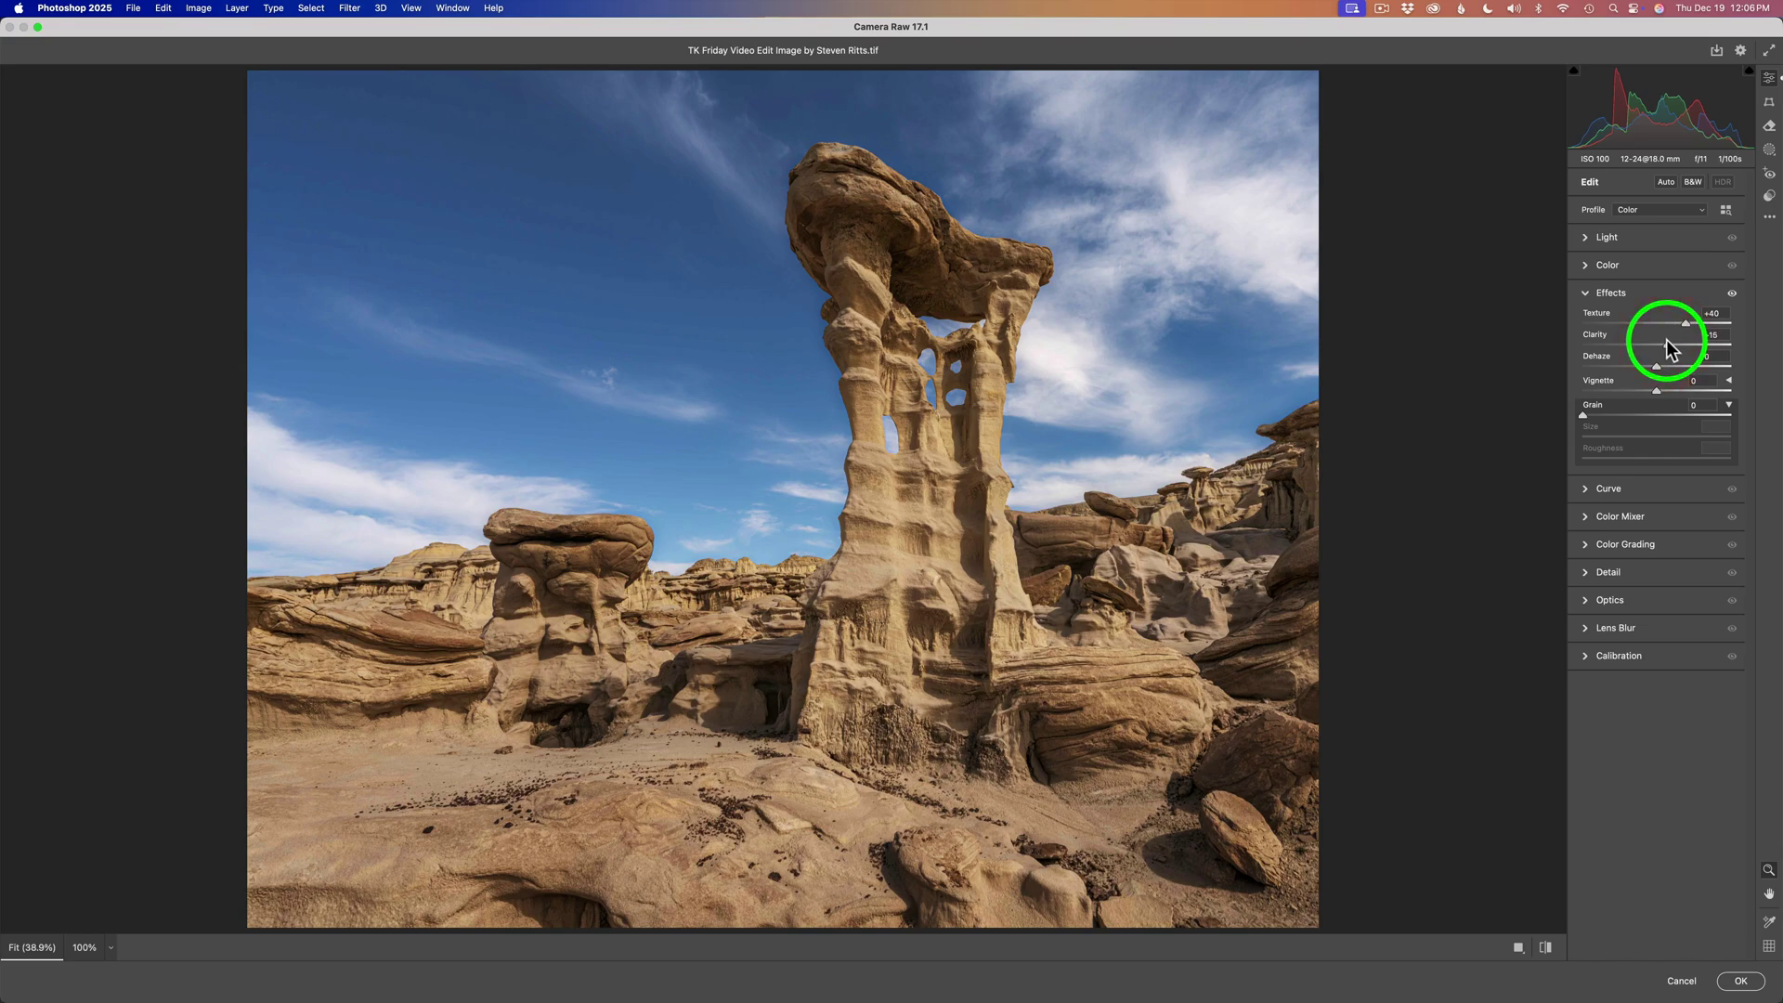
click(1740, 980)
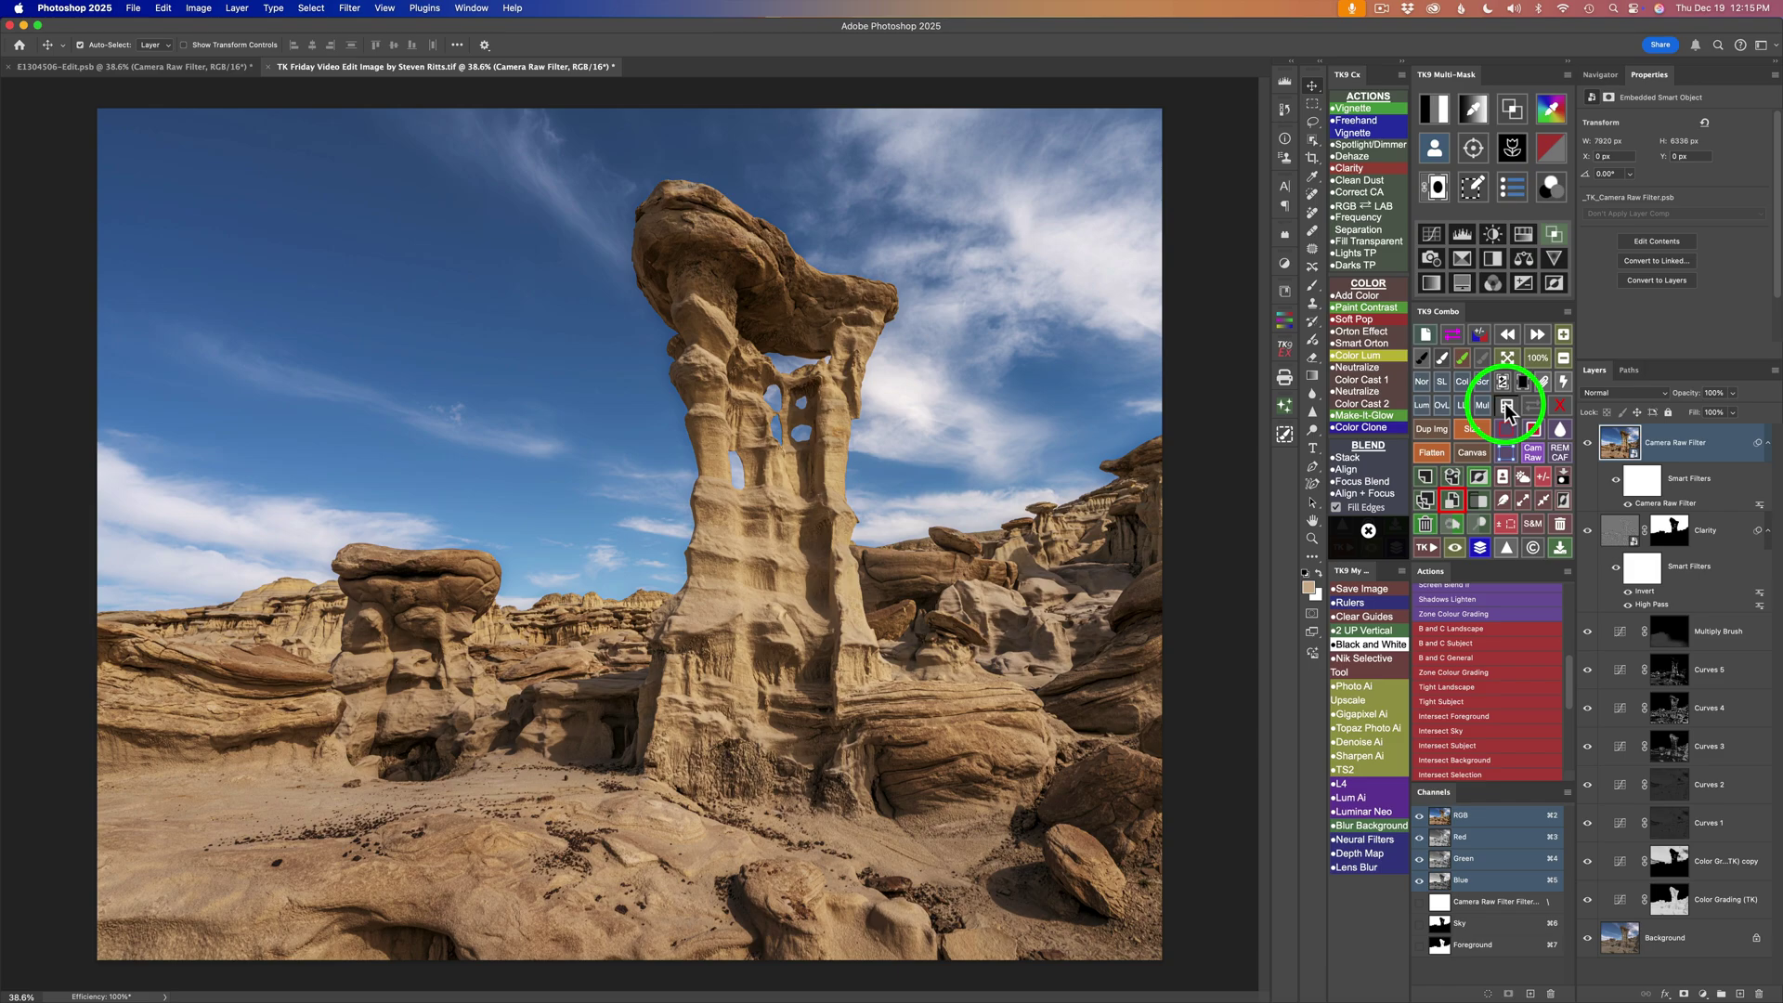
Add the saved Foreground mask to the Camera Raw Filter layer as its layer mask.
click(1504, 403)
click(1450, 372)
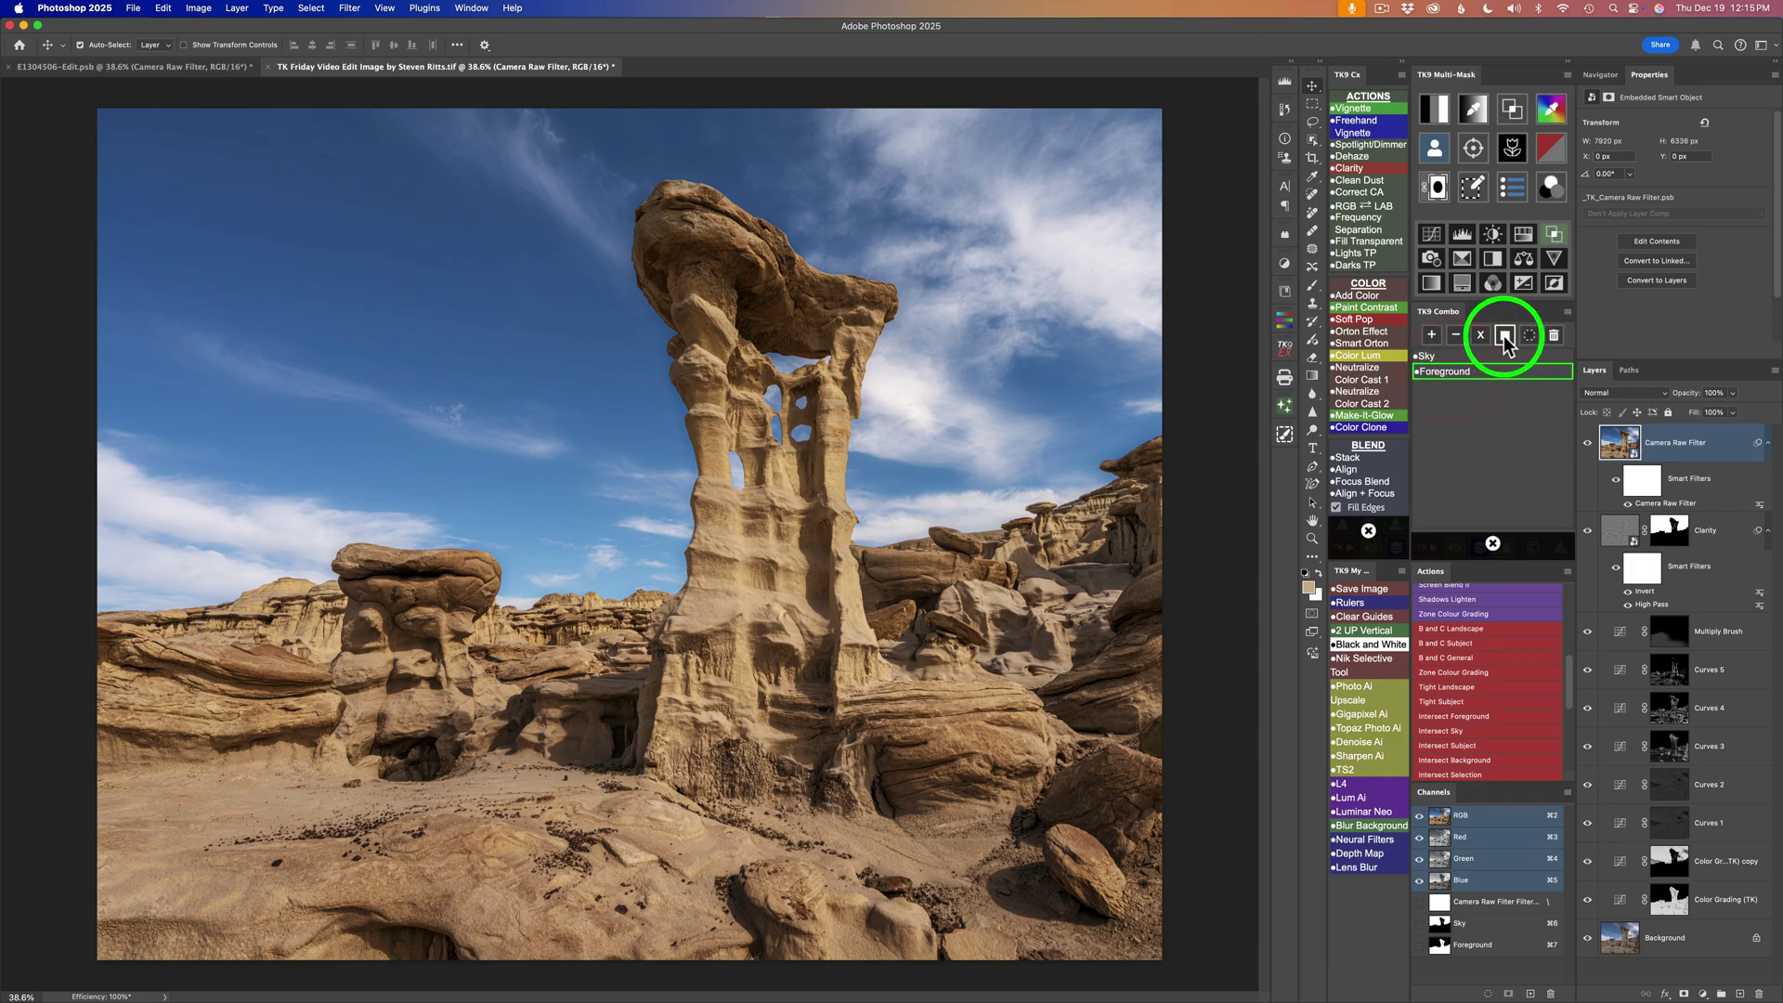
click(1505, 335)
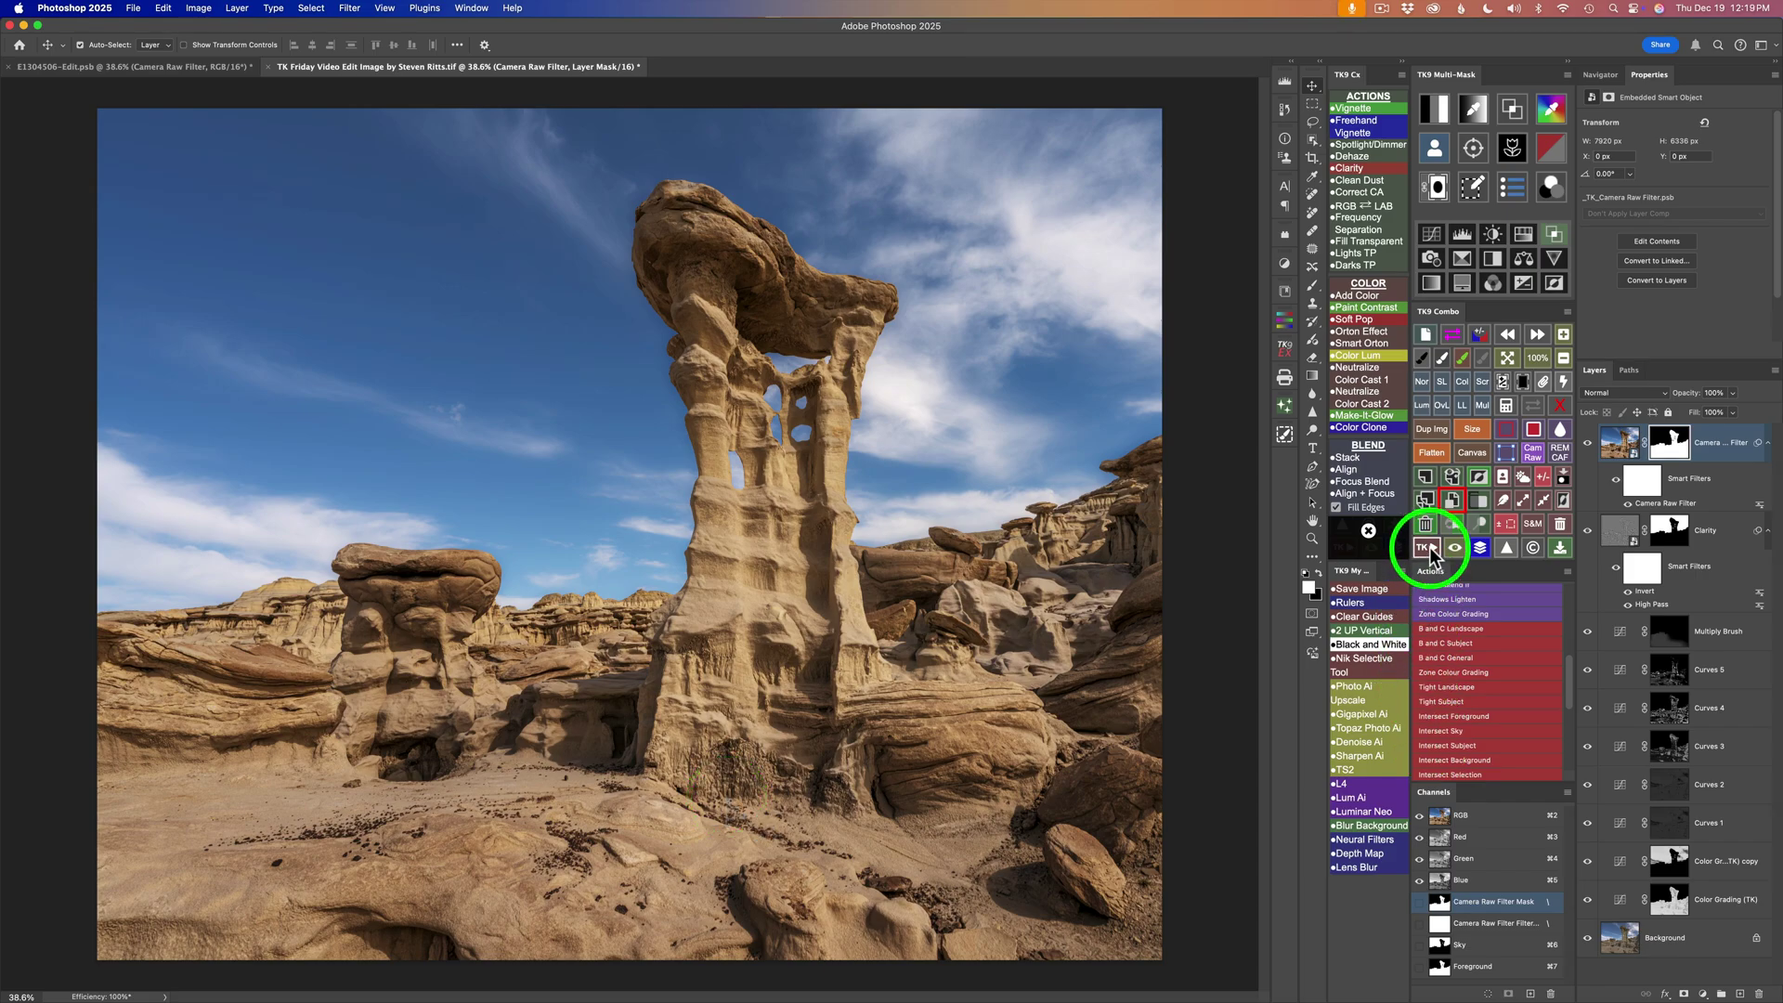
Add a Vignette layer with the suggested Gaussian Blur radius at 30% opacity, and compare the image with and without it.
click(1354, 114)
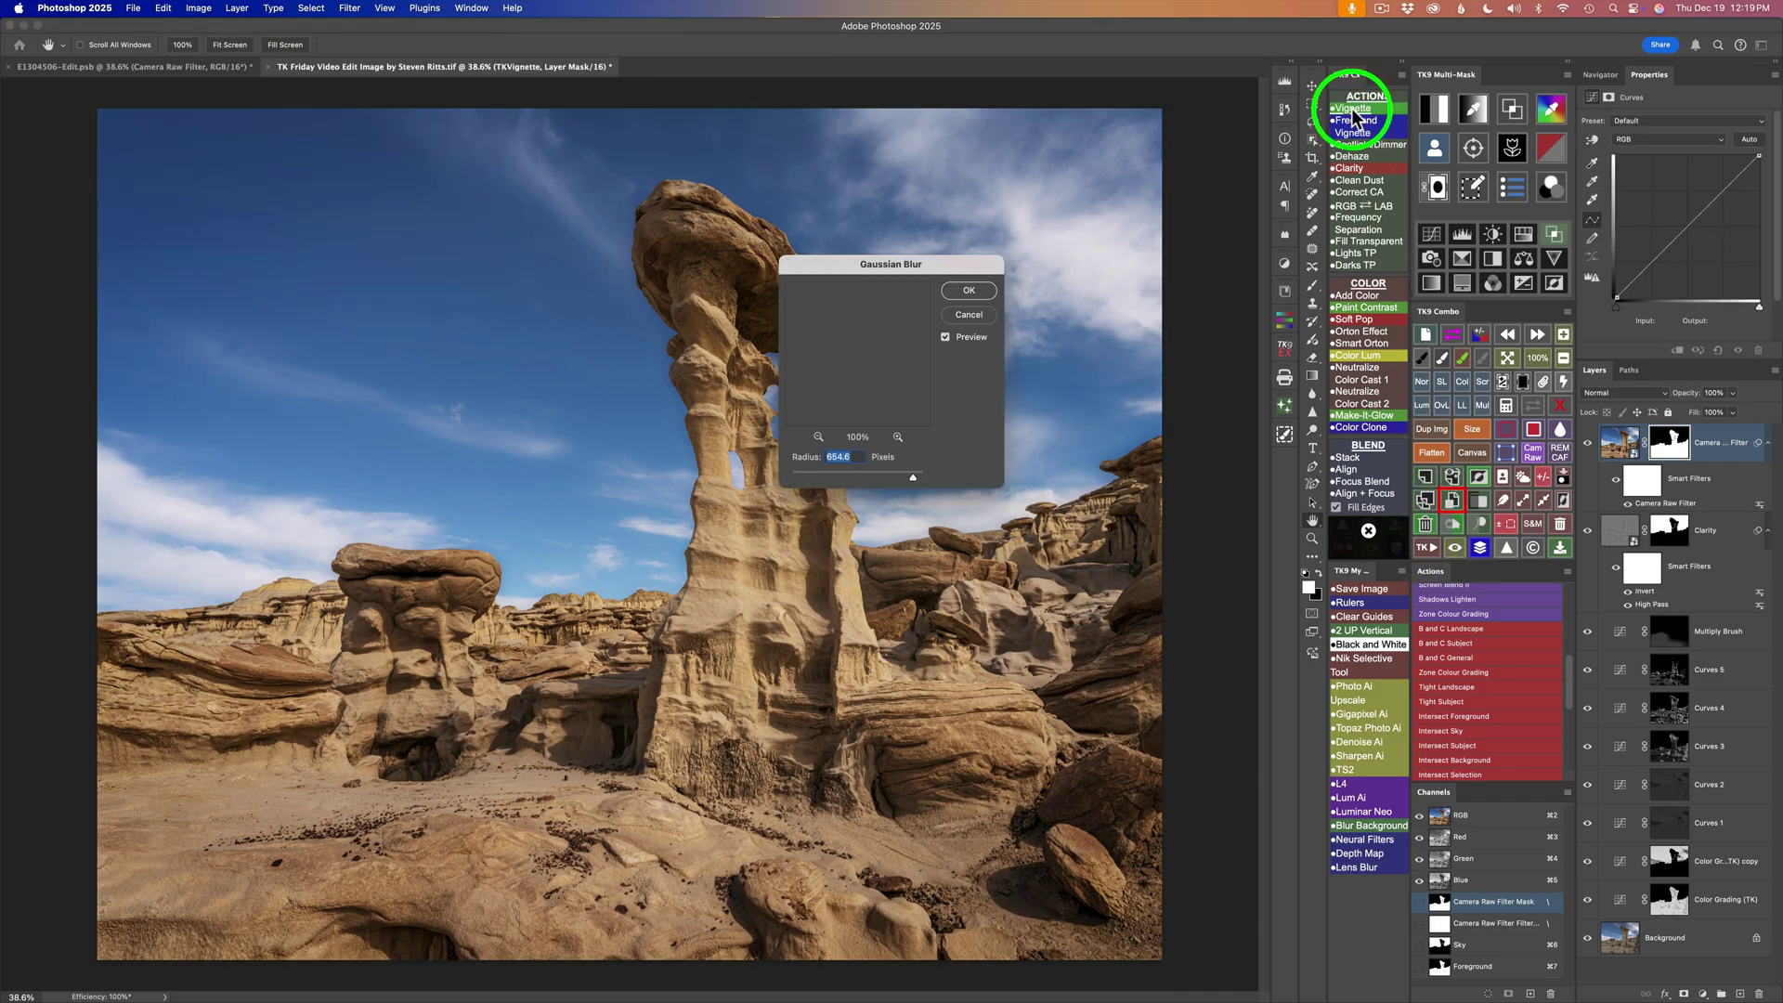
click(975, 294)
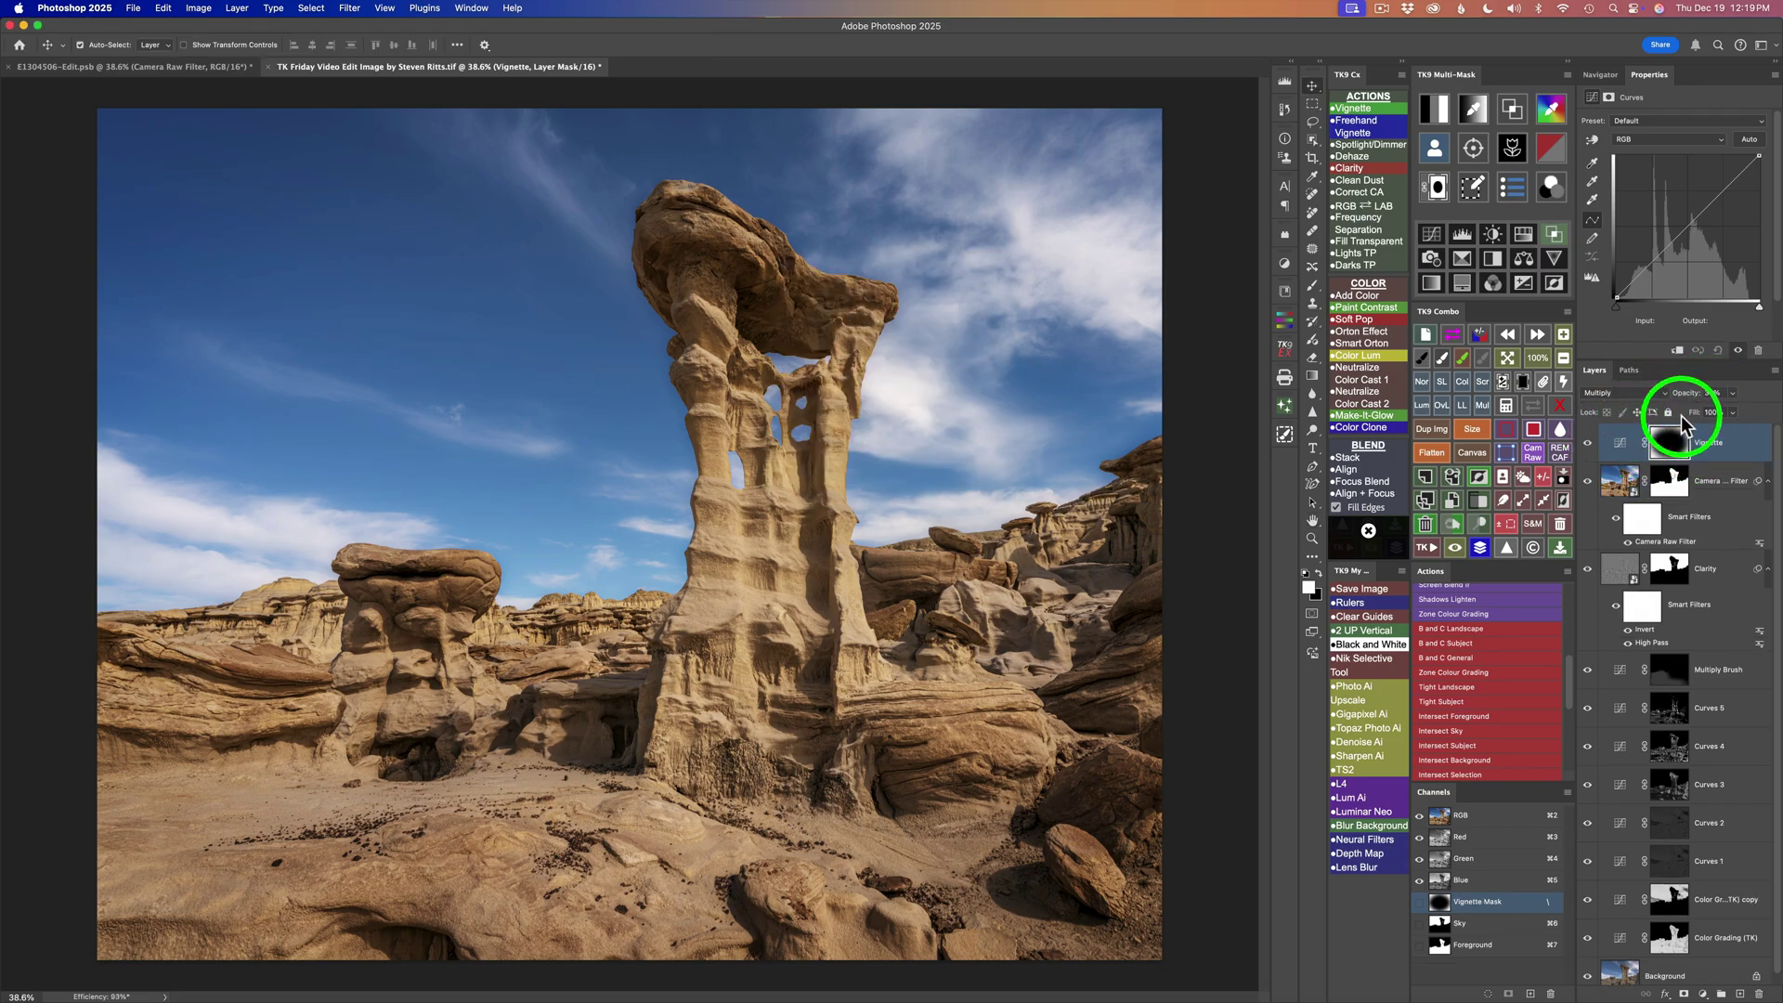
click(1590, 444)
click(1589, 444)
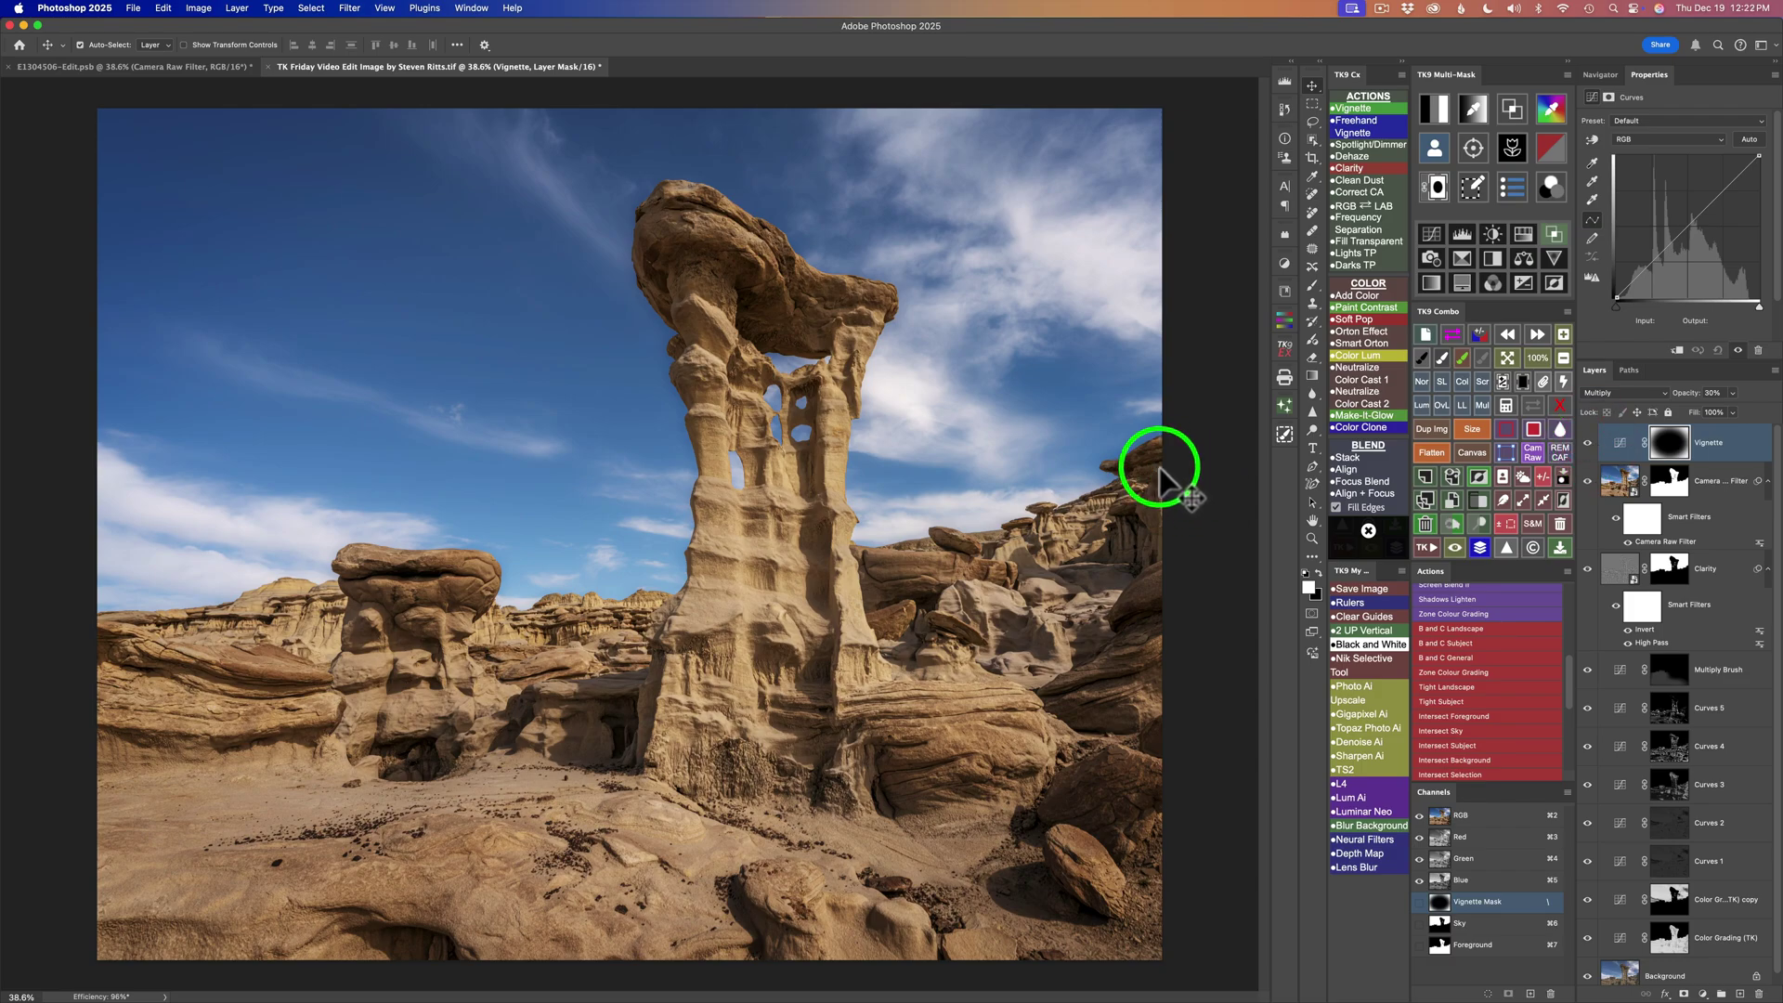
Add a blank layer and remove the flaw along the photo's right edge beside the upper rocks with the Remove tool.
drag(1153, 485, 1161, 514)
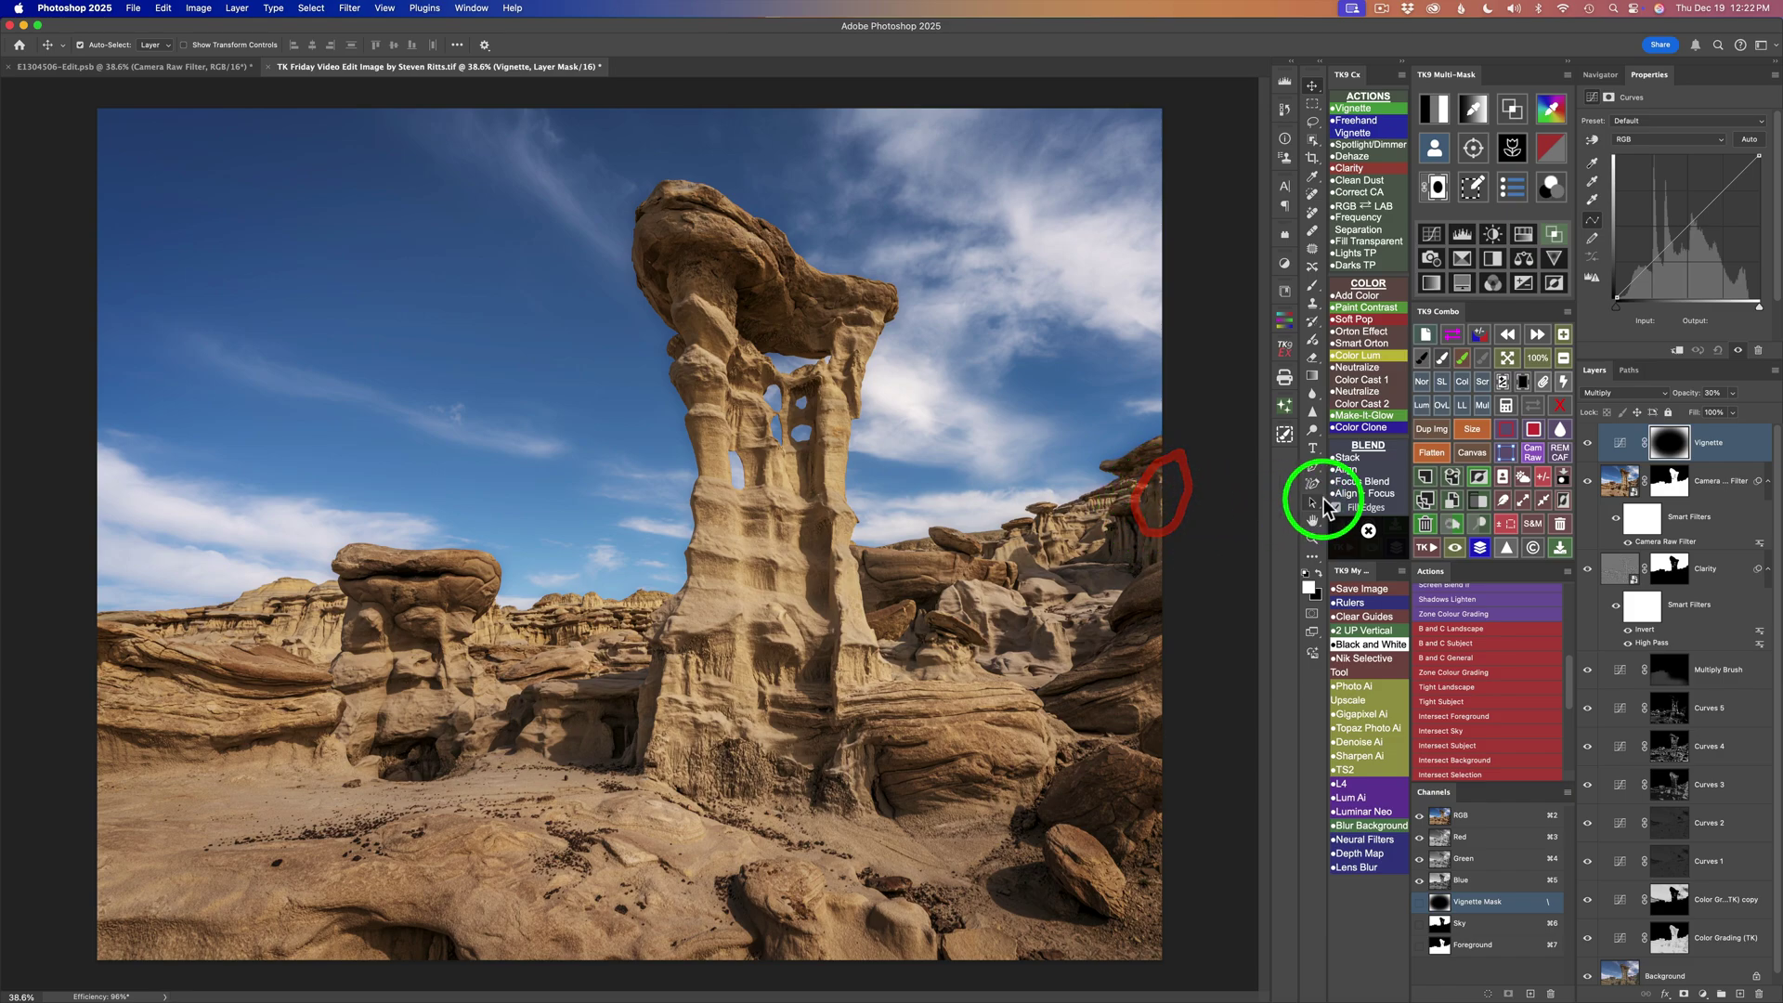
click(1426, 478)
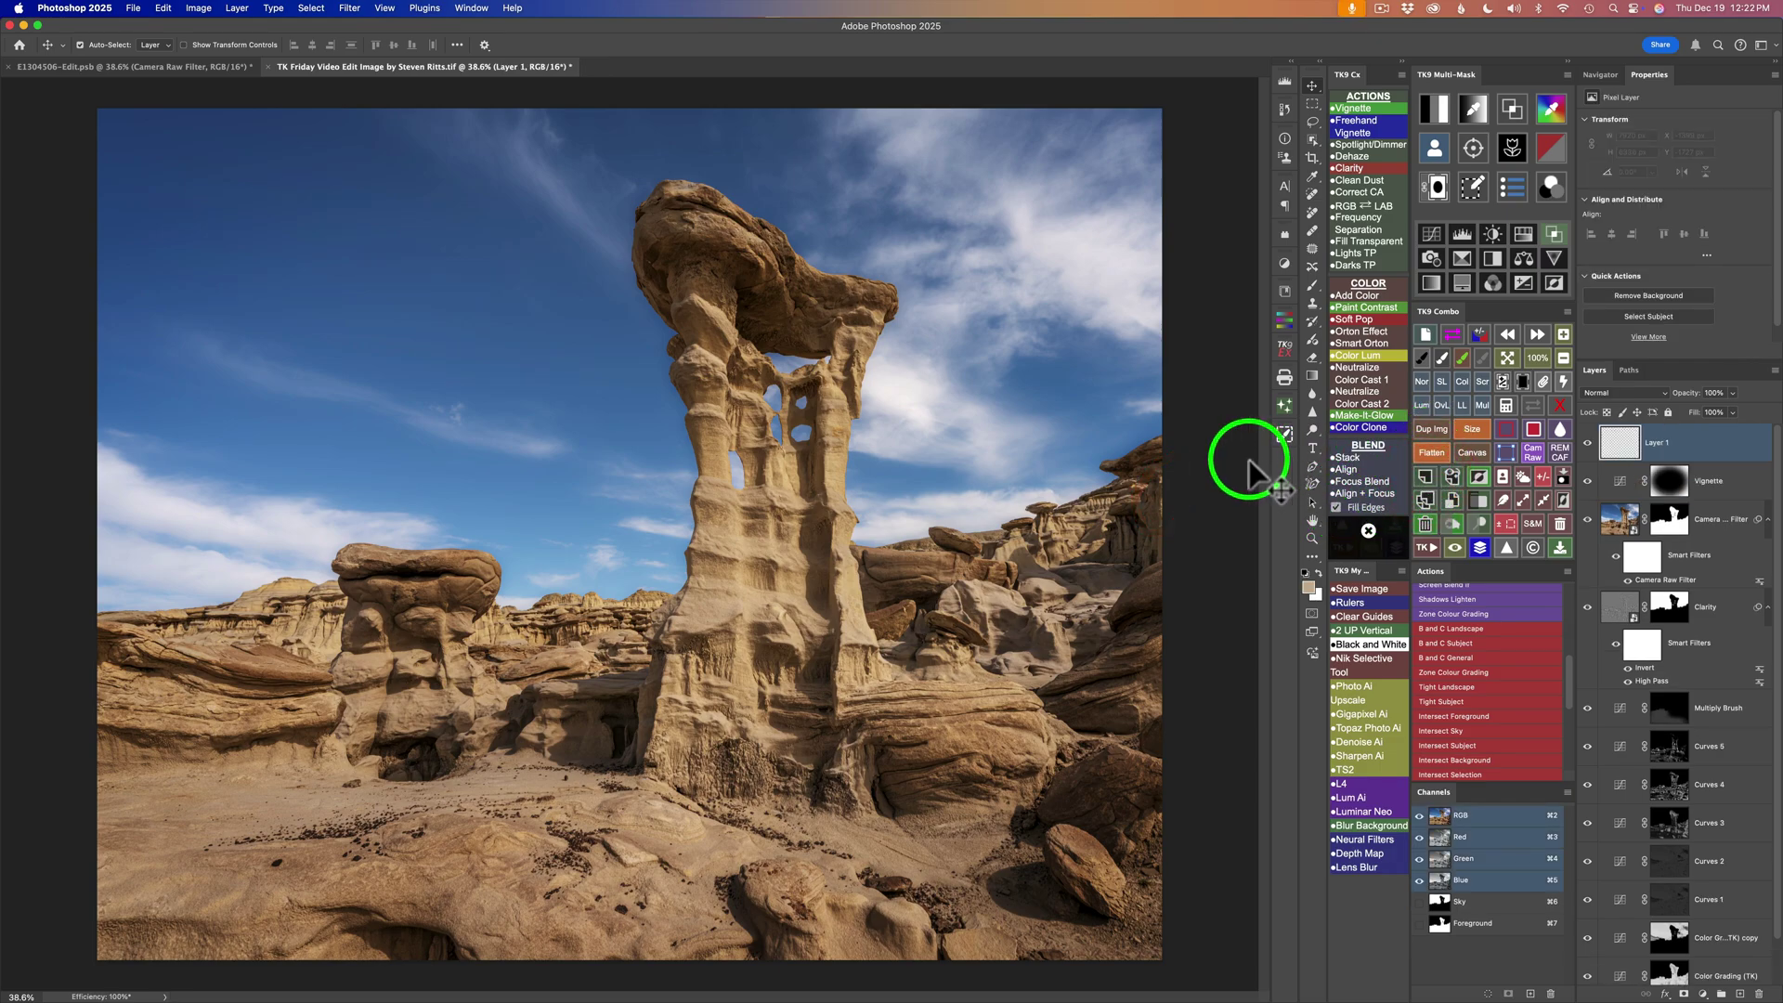
click(1312, 212)
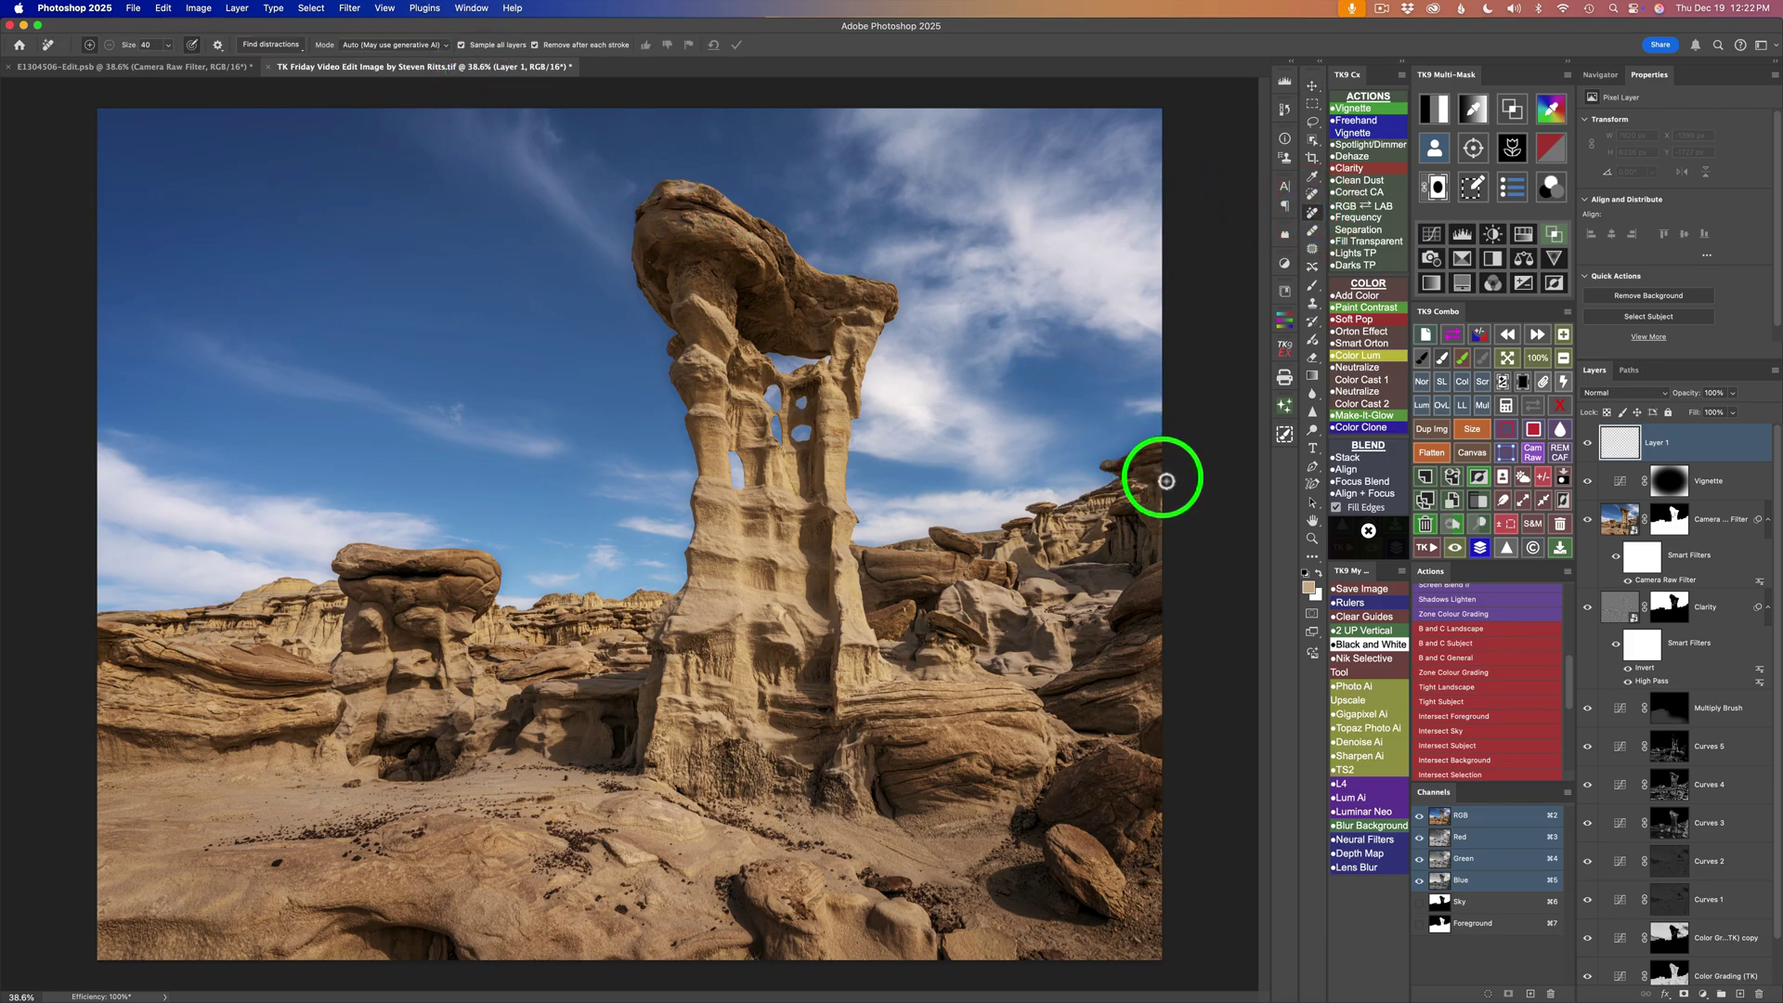
drag(1164, 480, 1168, 510)
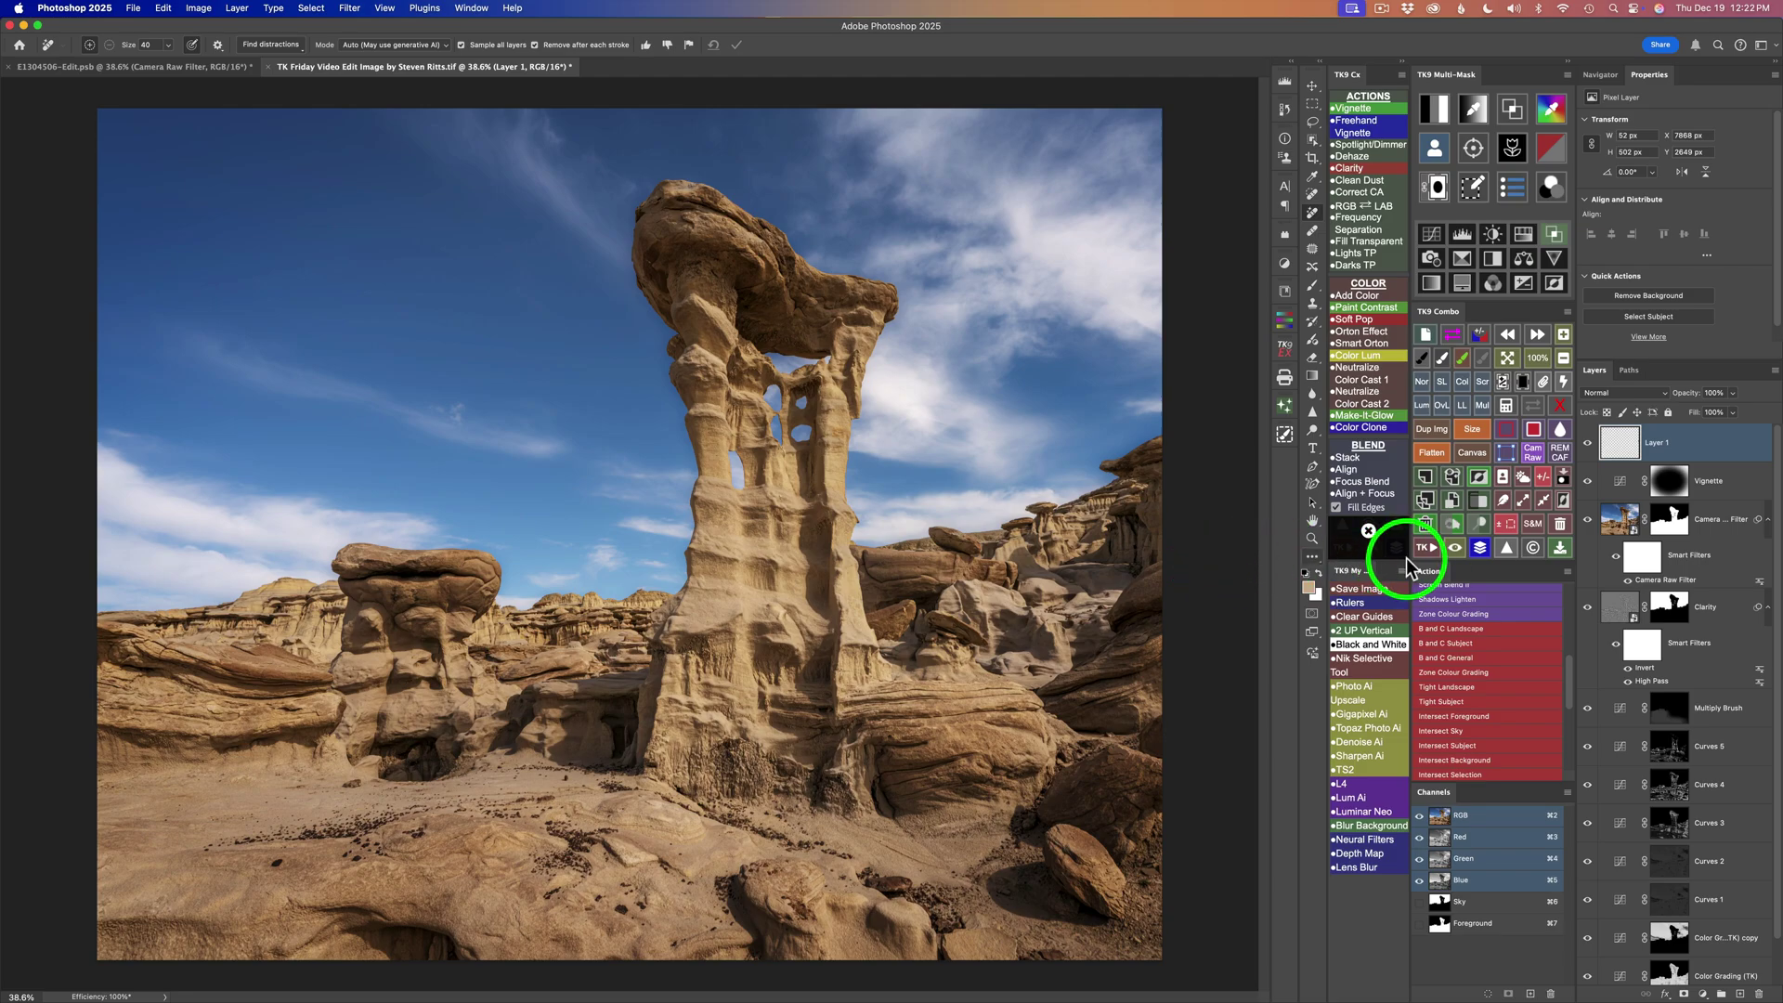
Compare the finished edit with the original background image by hiding and restoring all layers above it.
click(1481, 549)
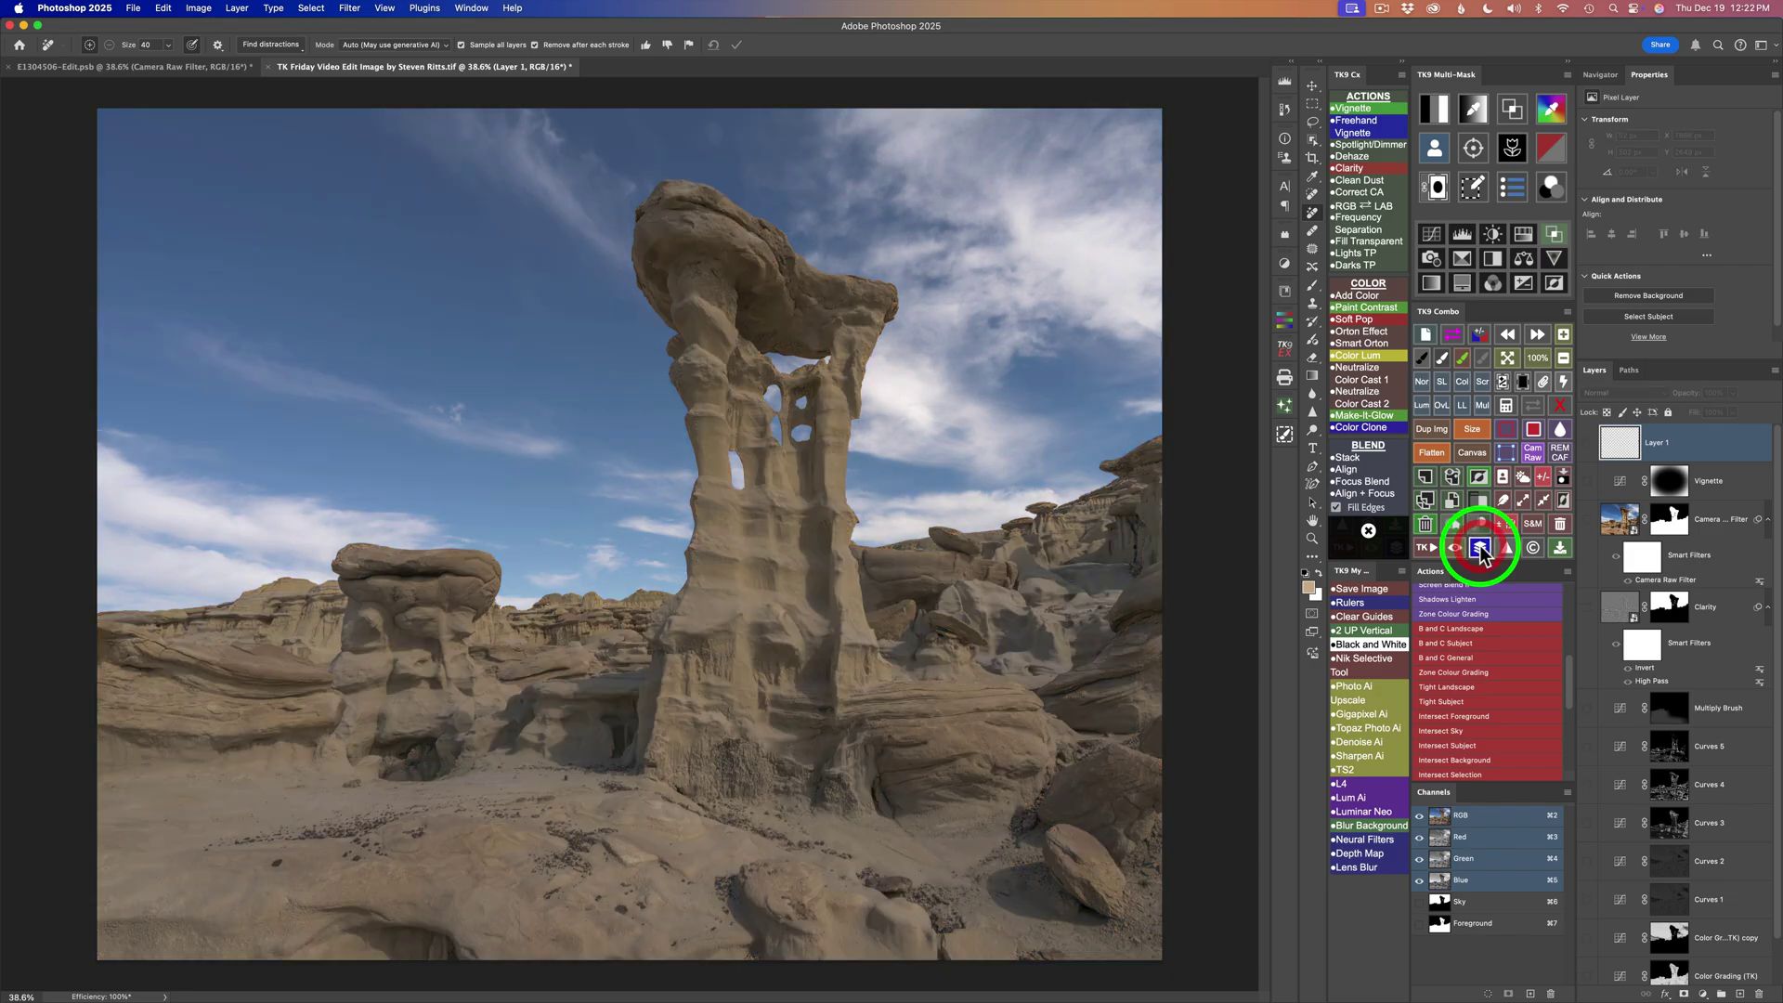
click(1480, 550)
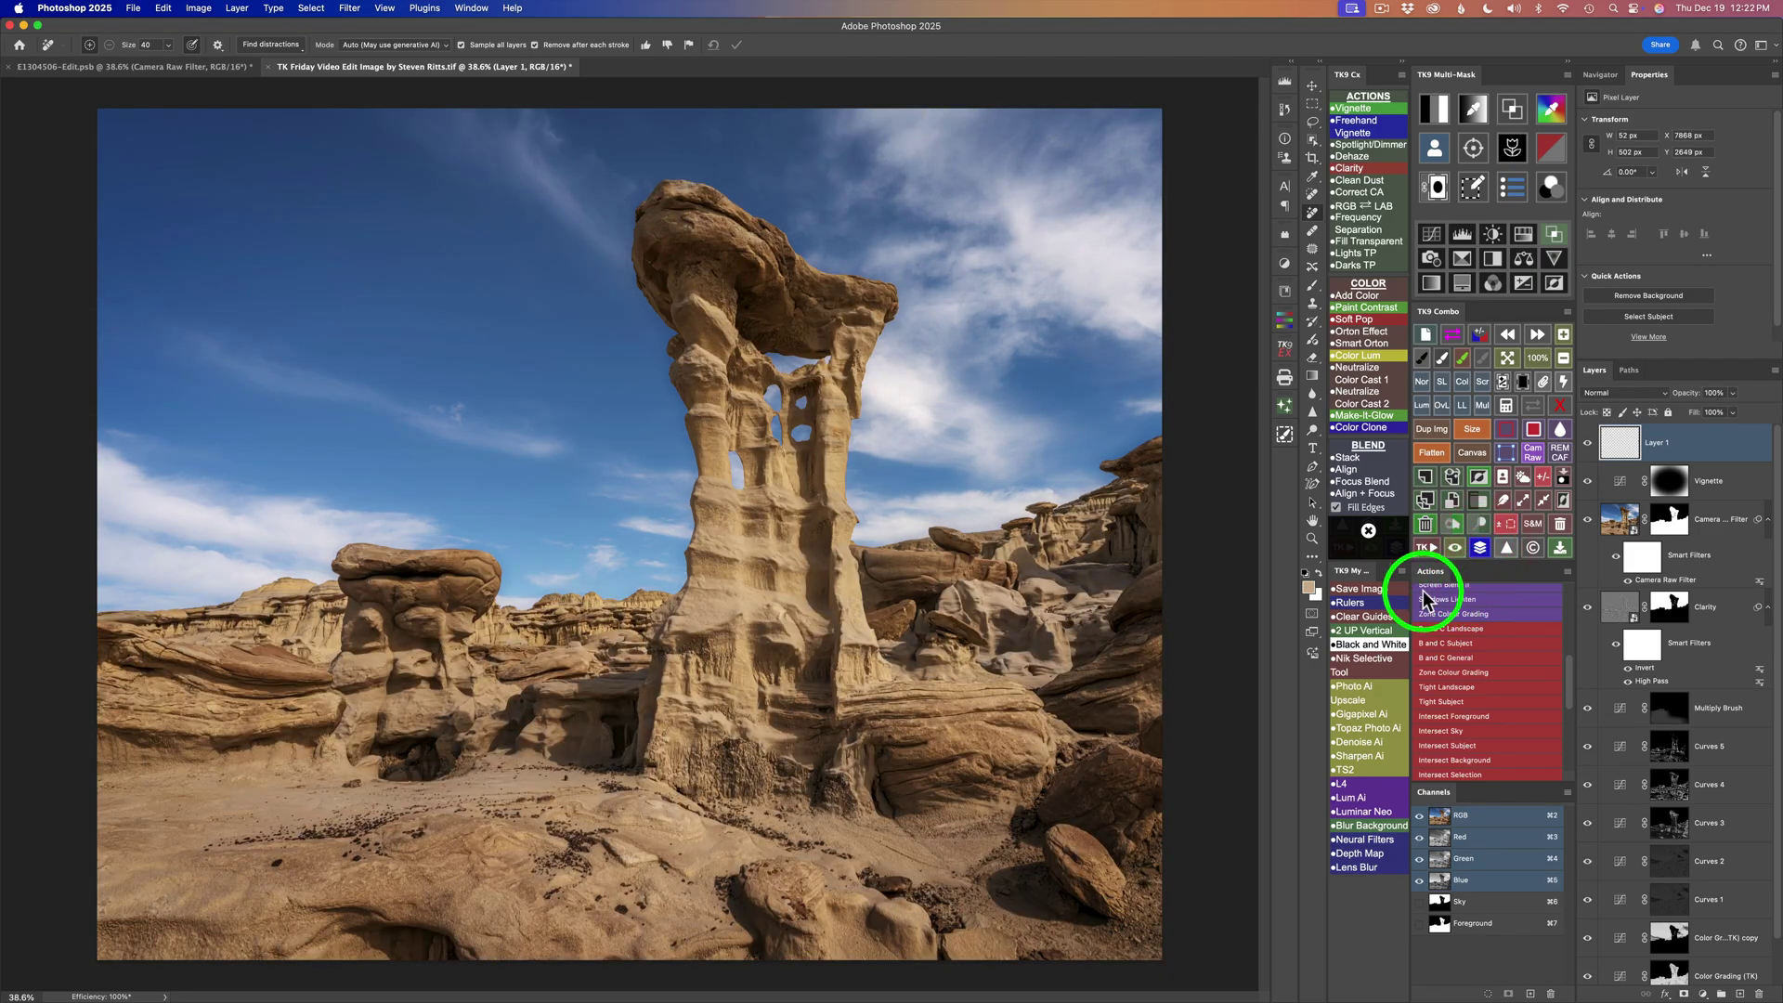